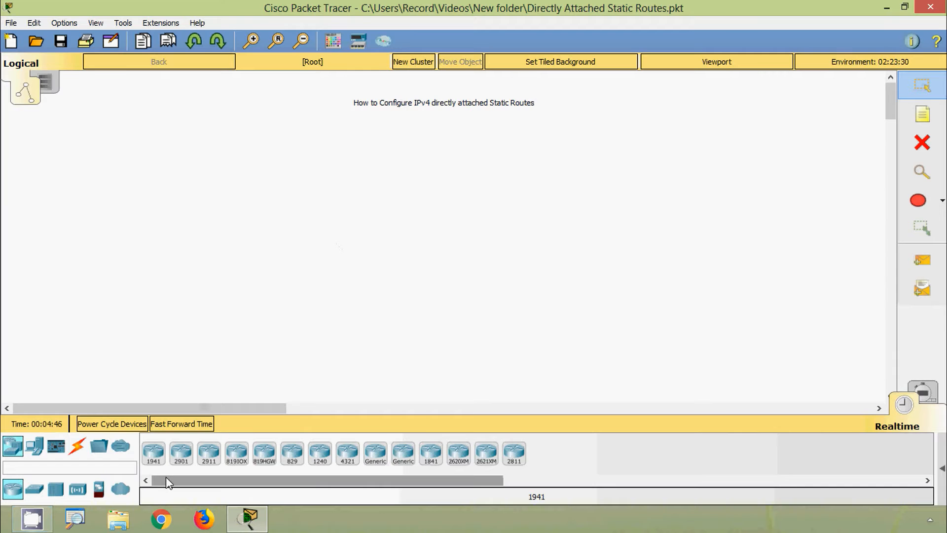
Place three 1941 routers in the workspace, two stacked vertically and one to their left between them
click(153, 453)
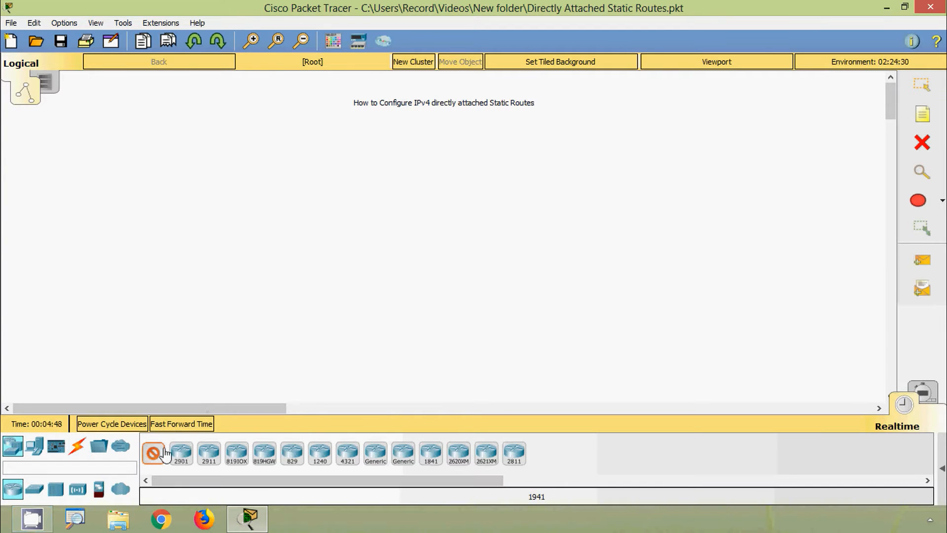
click(550, 211)
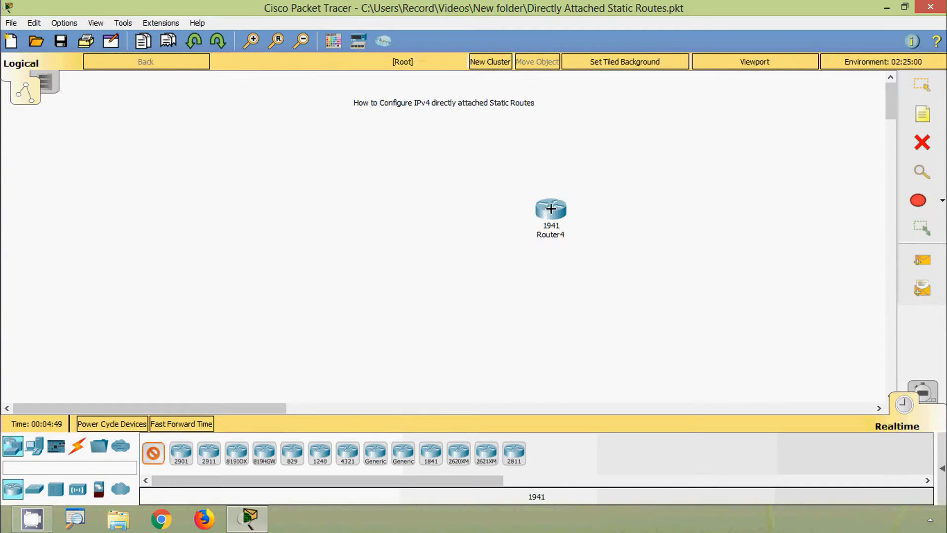
click(551, 301)
click(427, 248)
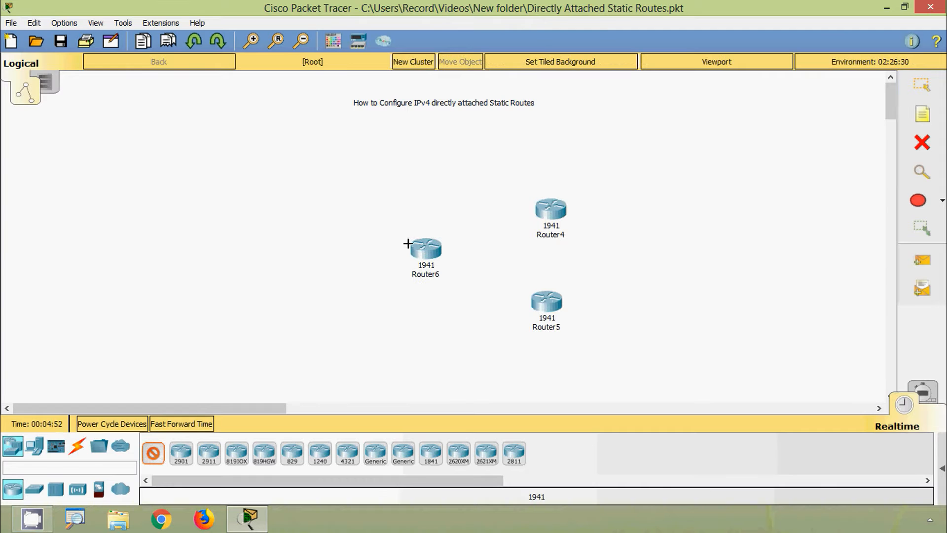
Add a 2960-24TT switch left of the routers and a PC-PT left of the switch
click(36, 490)
click(181, 452)
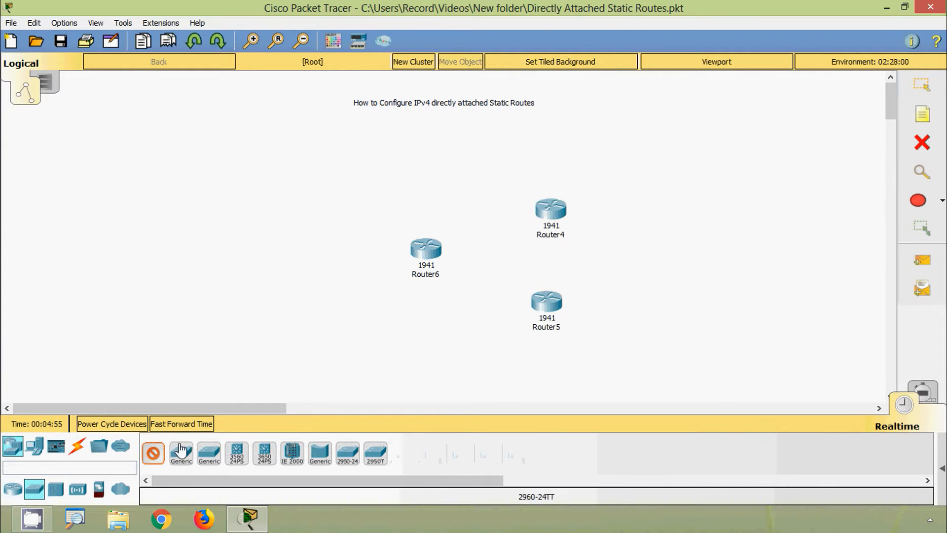
click(313, 251)
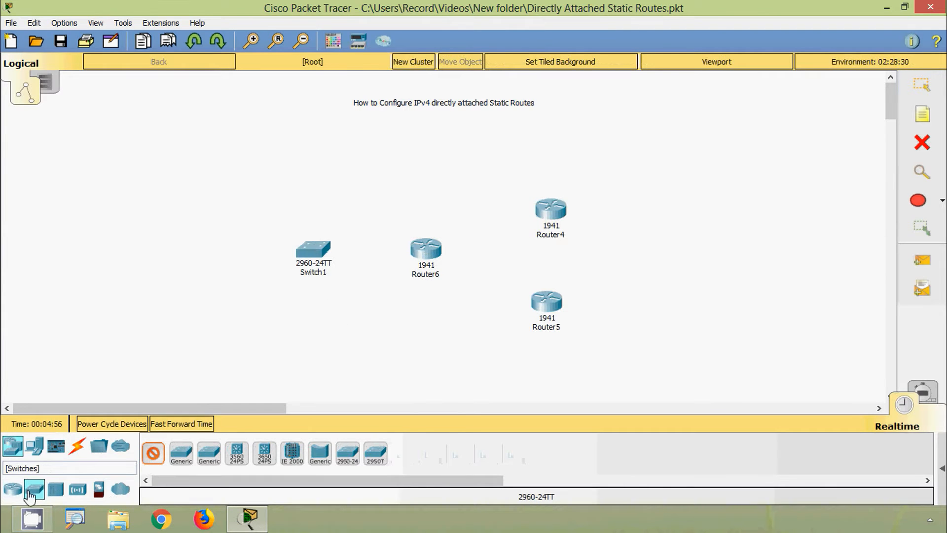
click(34, 446)
click(153, 452)
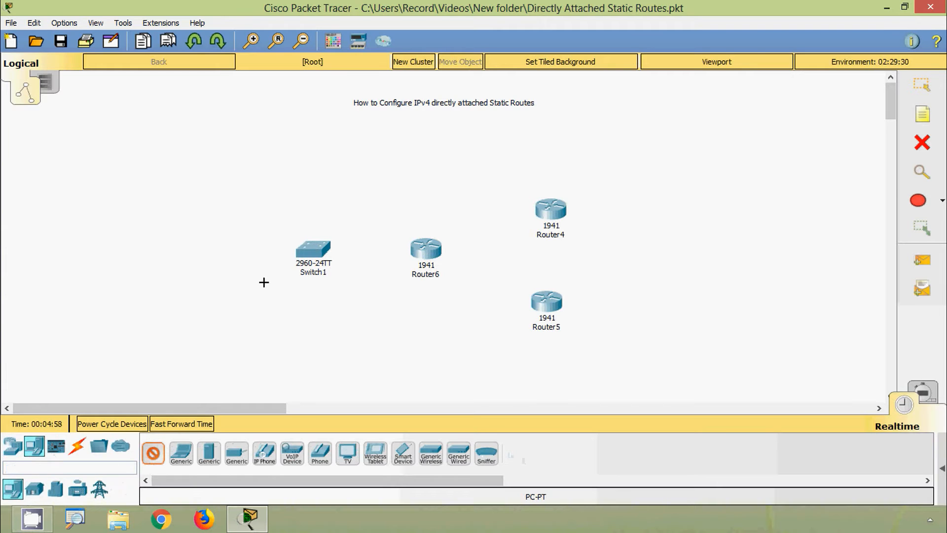
click(214, 249)
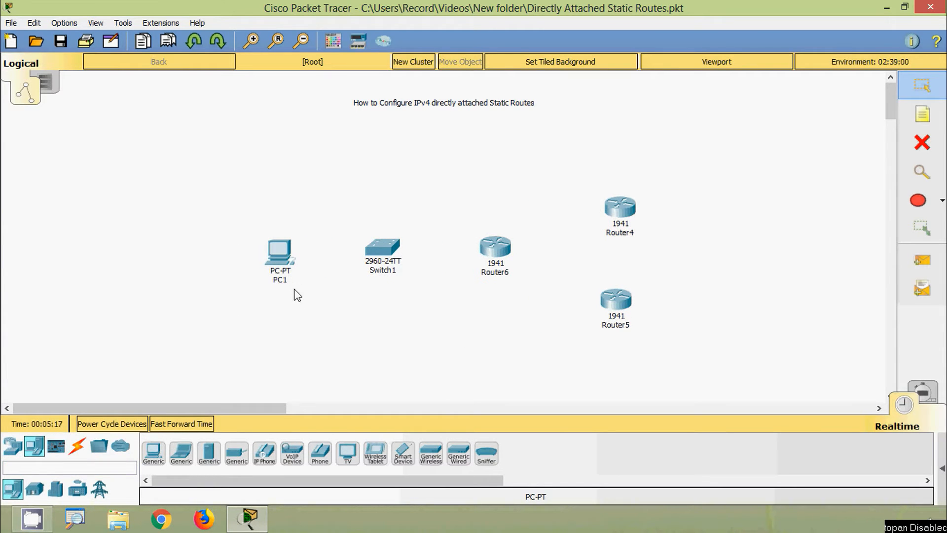
Rename the switch as S1 and the router next to it as R1
click(388, 271)
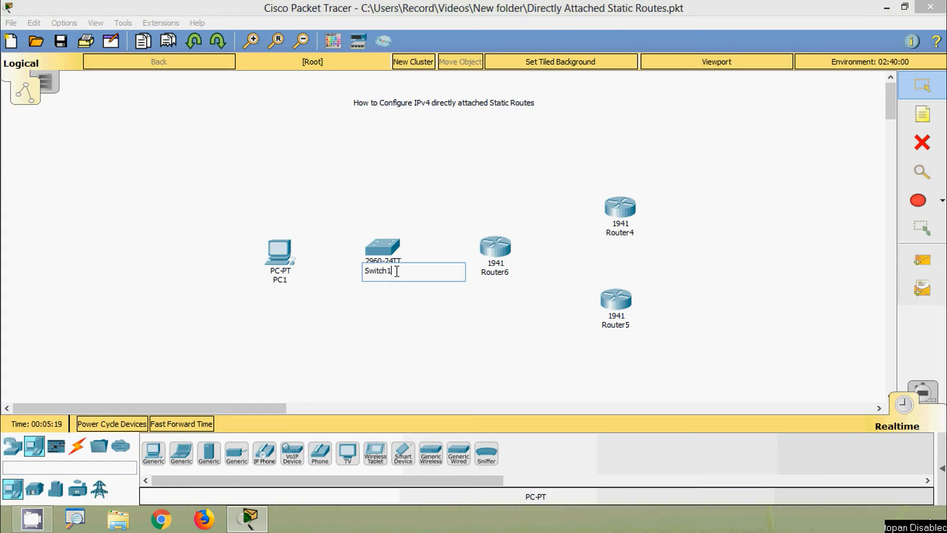
drag(393, 270, 373, 274)
text(1)
key(Return)
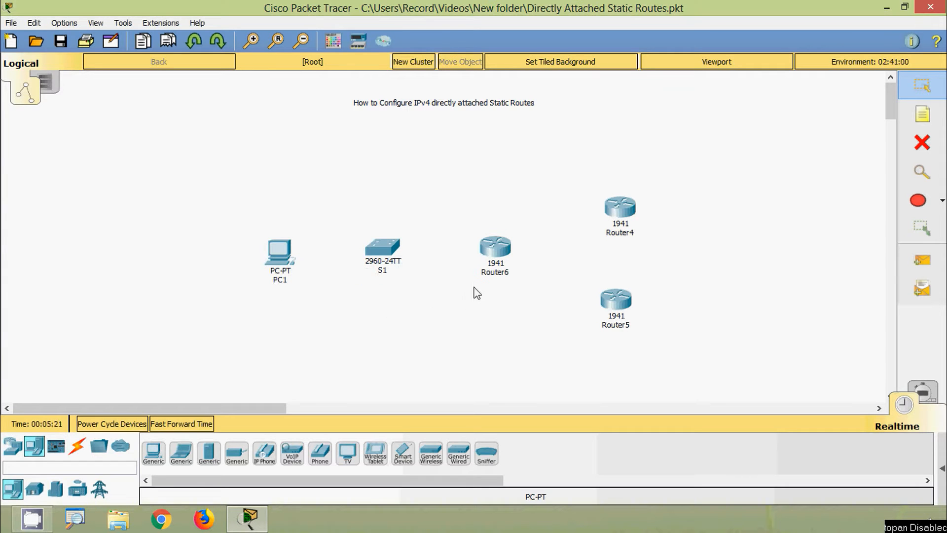
click(505, 273)
drag(509, 273, 489, 276)
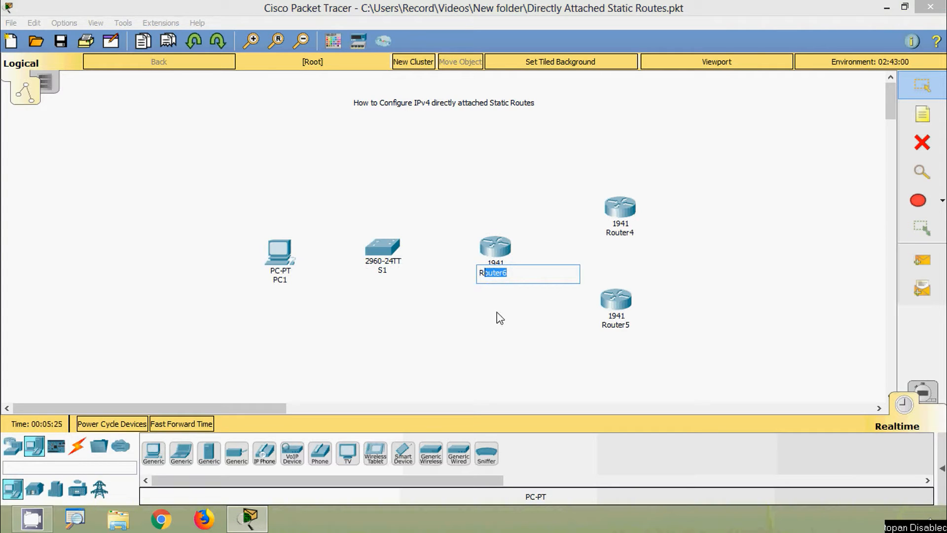
text(1)
key(Return)
Rename the upper of the two stacked routers as R2 and the lower one as R3, and show the available cable types
click(620, 233)
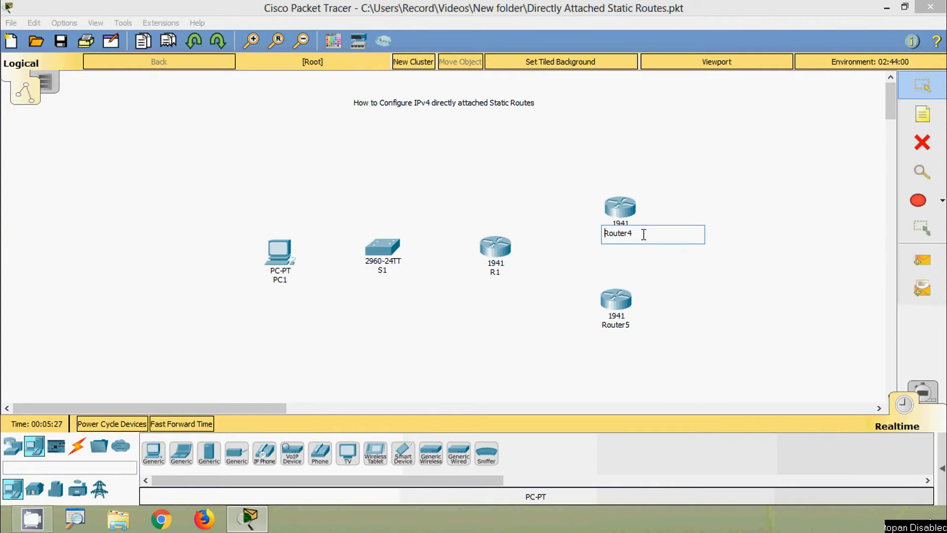
drag(643, 234, 613, 237)
text(2)
key(Return)
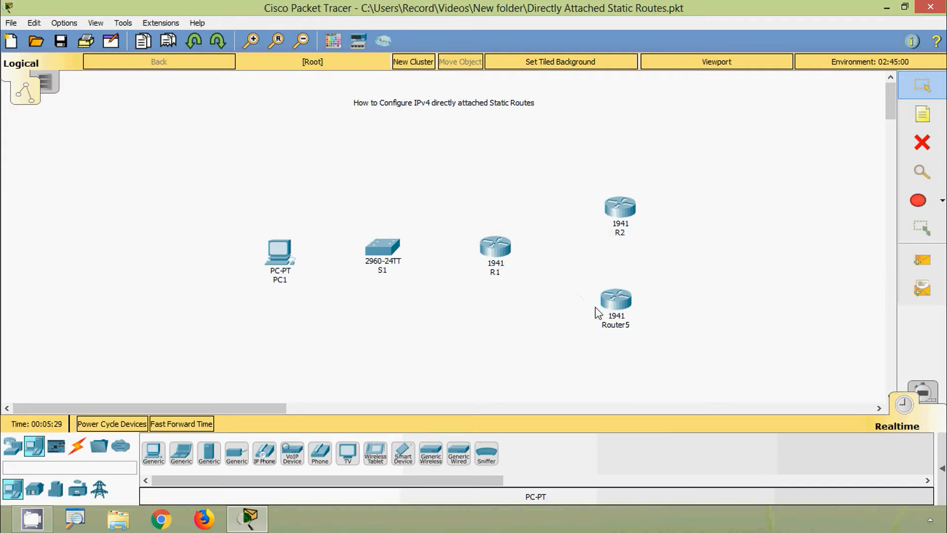
click(610, 326)
drag(631, 326, 606, 330)
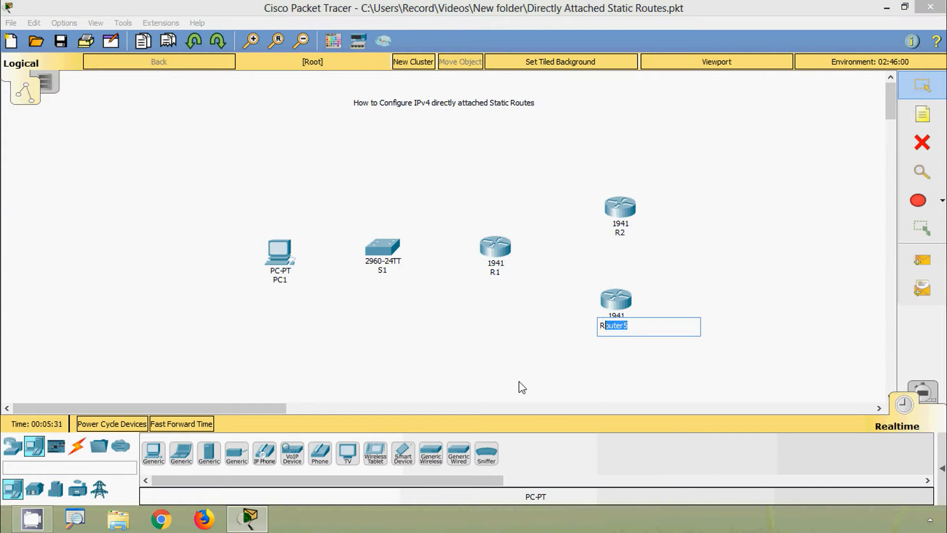
text(3)
key(Return)
key(ctrl+alt+o)
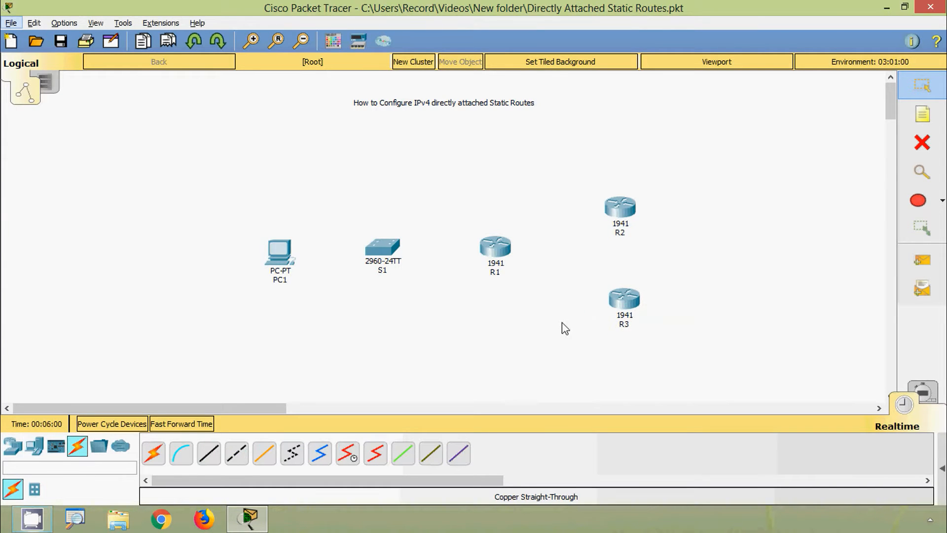
Install an HWIC-2T serial module in the rightmost expansion slot of router R1
click(498, 251)
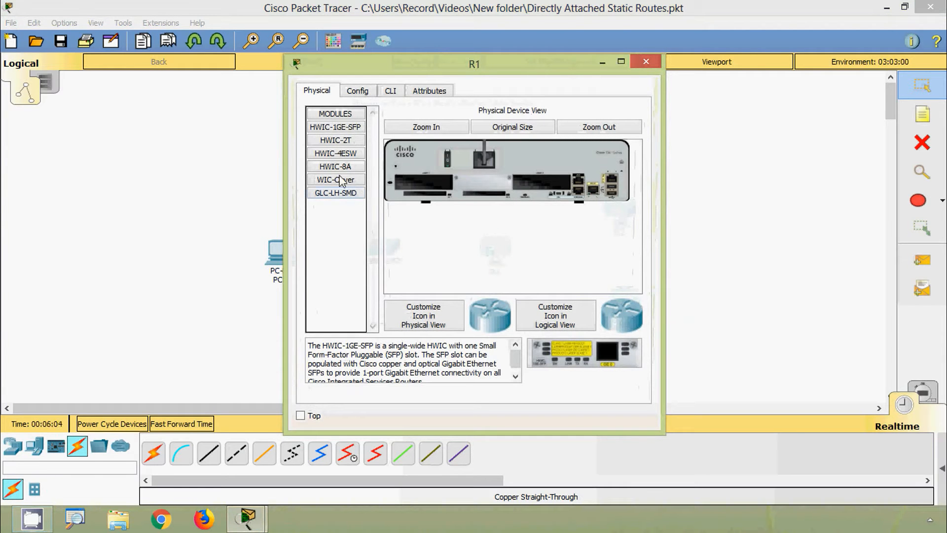
click(339, 140)
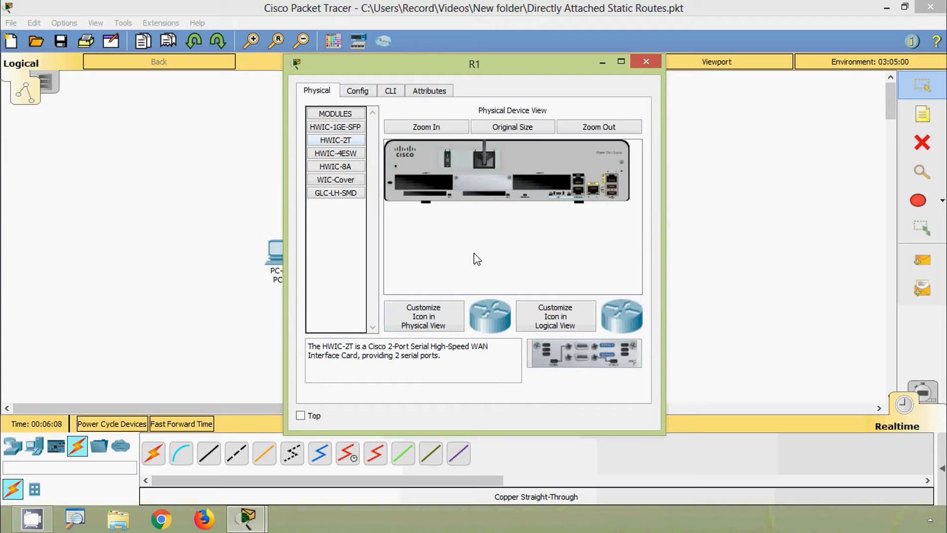
drag(564, 363, 533, 185)
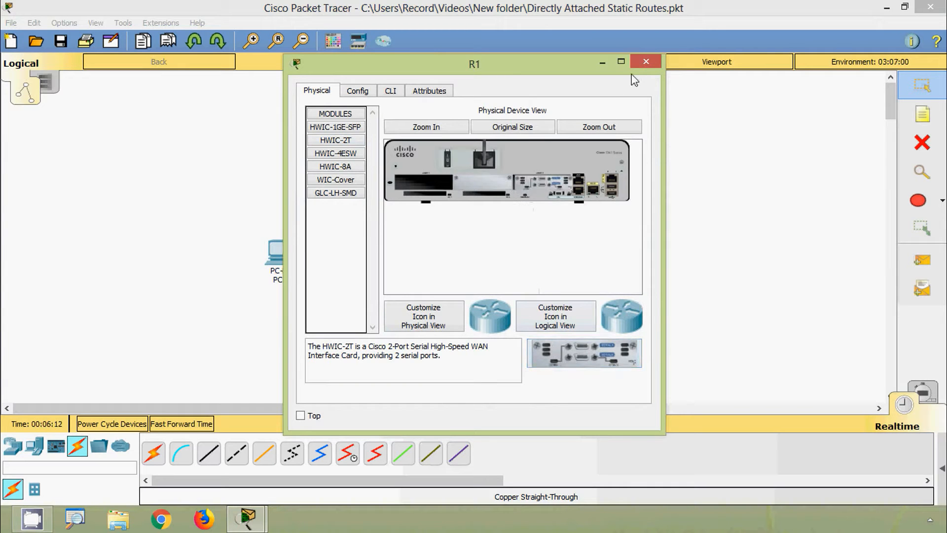
click(646, 61)
Install an HWIC-2T serial module in the rightmost expansion slot of router R2
click(620, 207)
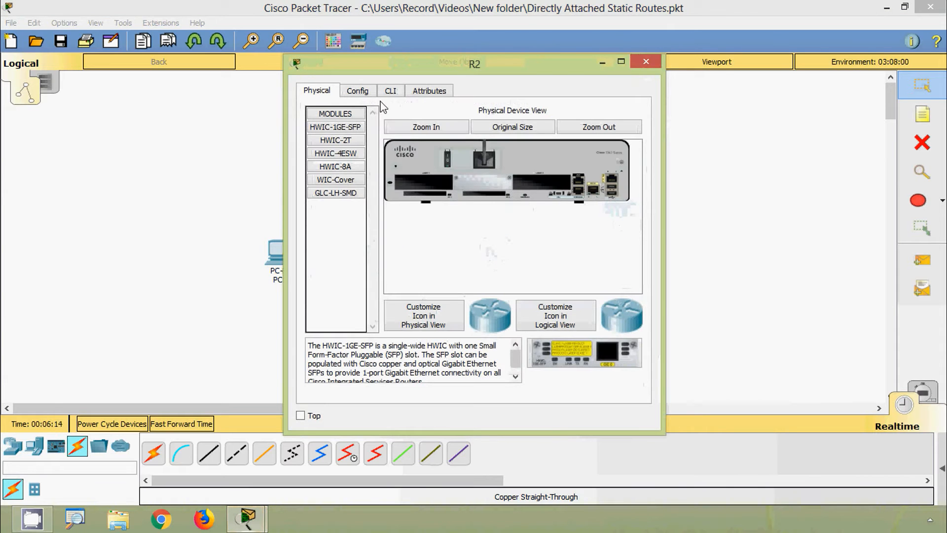
click(349, 140)
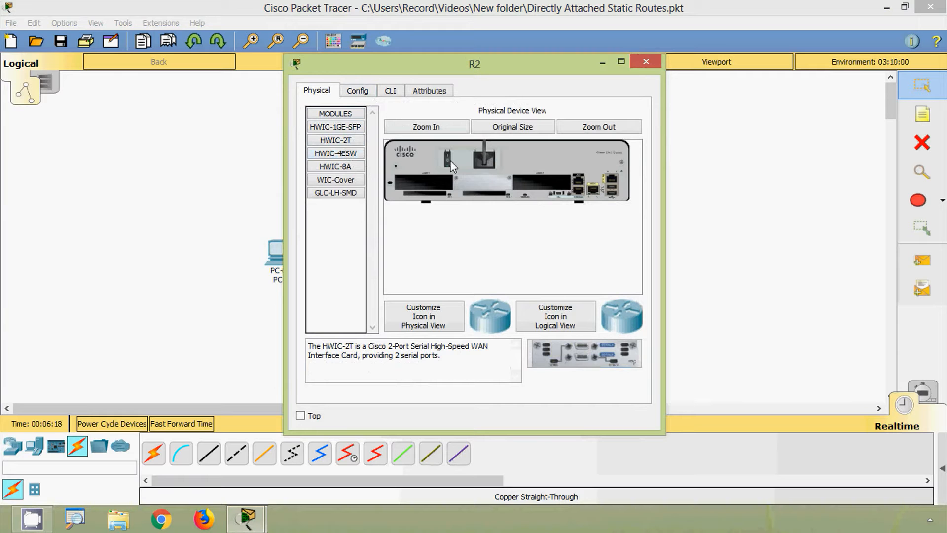
drag(607, 365, 533, 185)
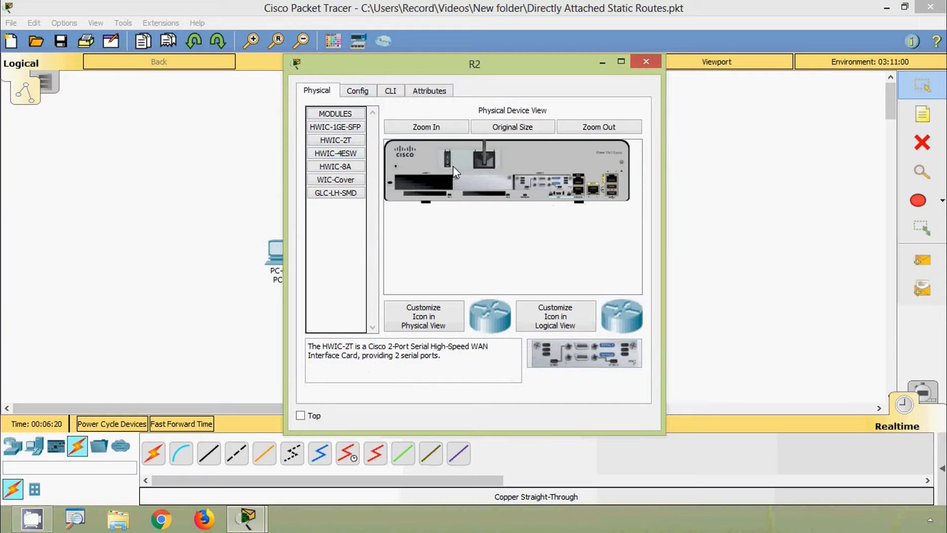
click(645, 61)
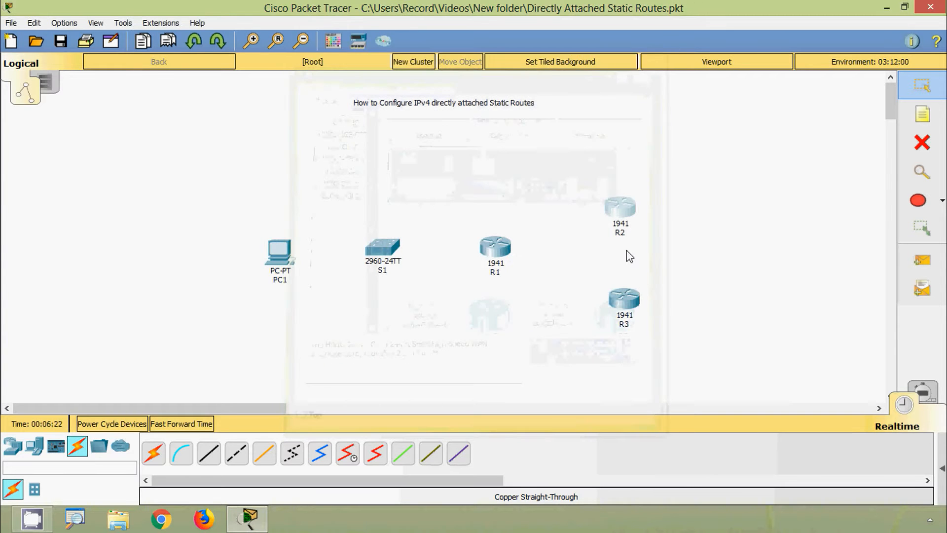
Install an HWIC-2T serial module in the rightmost expansion slot of router R3
click(623, 299)
click(390, 90)
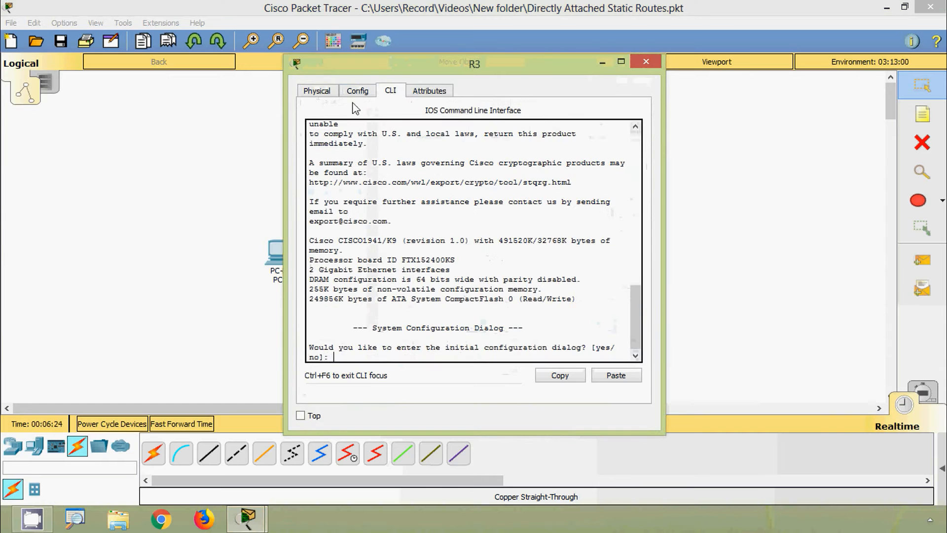
click(317, 91)
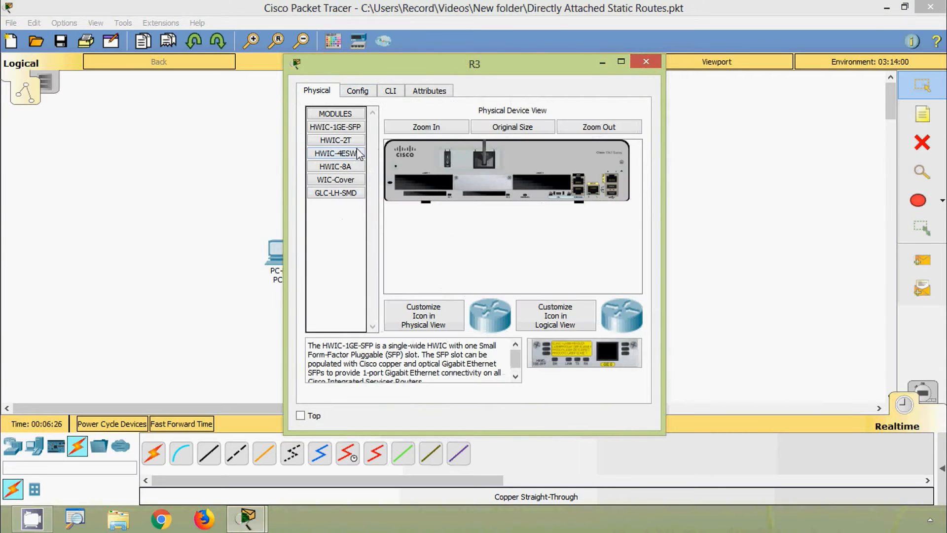
click(336, 140)
drag(584, 352, 535, 183)
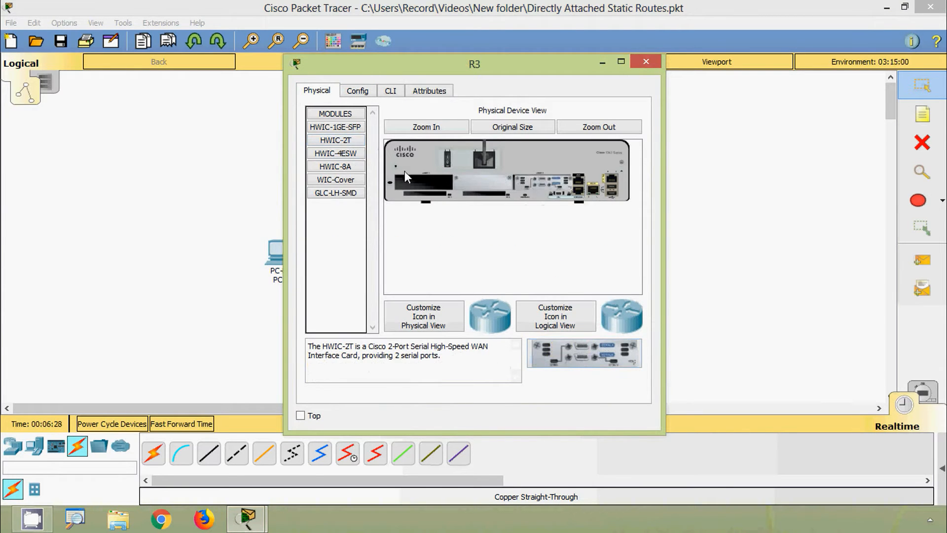
click(645, 62)
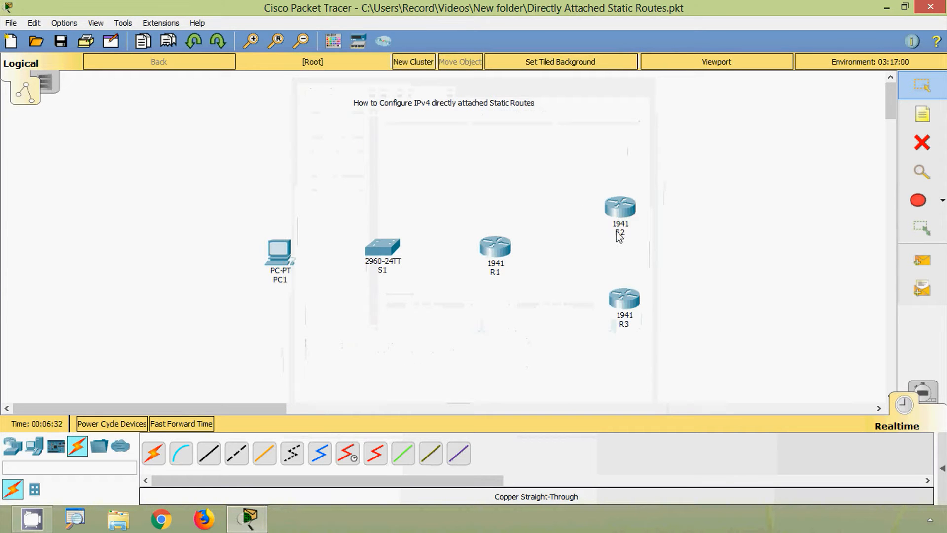
Connect FastEthernet0/1 on switch S1 to FastEthernet0 on PC1 with a copper straight-through cable
mouse_move(620, 237)
click(212, 454)
click(384, 248)
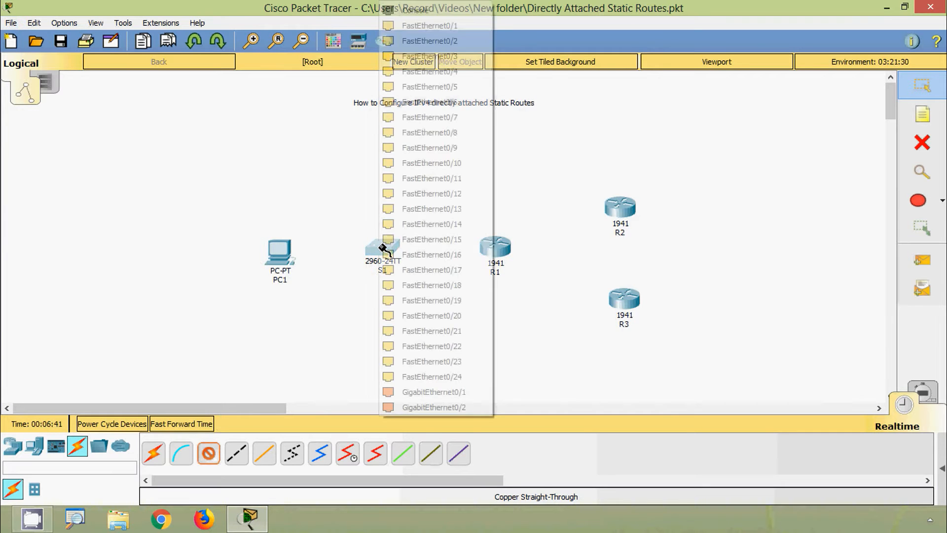
click(417, 30)
click(277, 253)
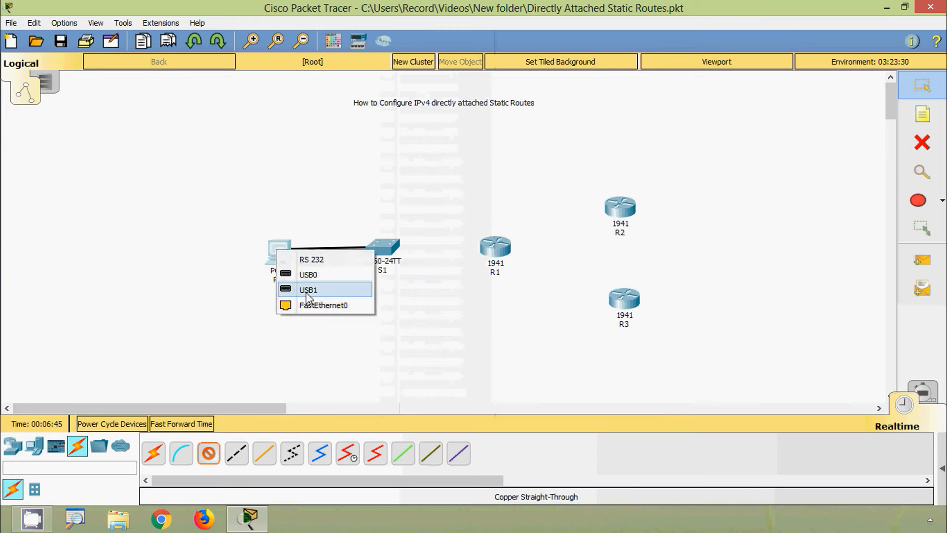
click(309, 305)
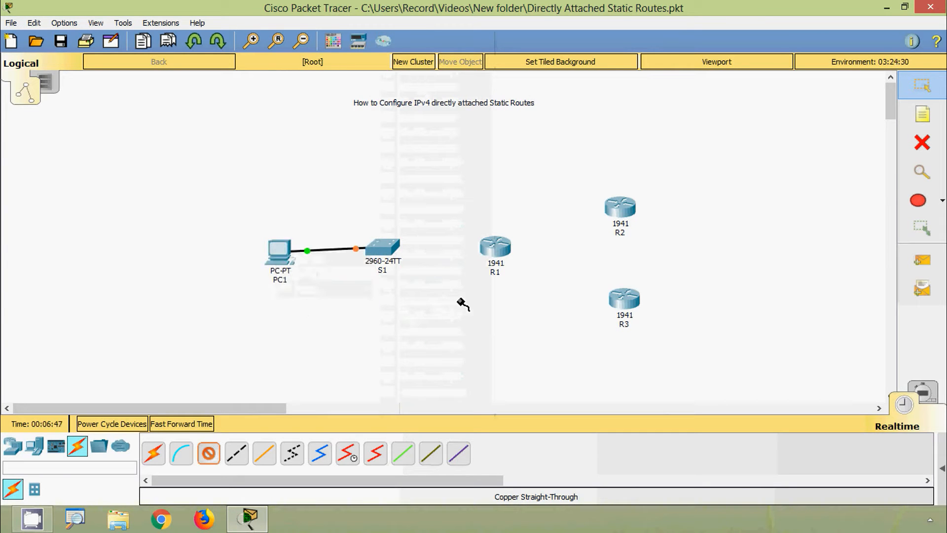
Connect GigabitEthernet0/0 on router R1 to GigabitEthernet0/1 on switch S1 with a copper straight-through cable
click(495, 247)
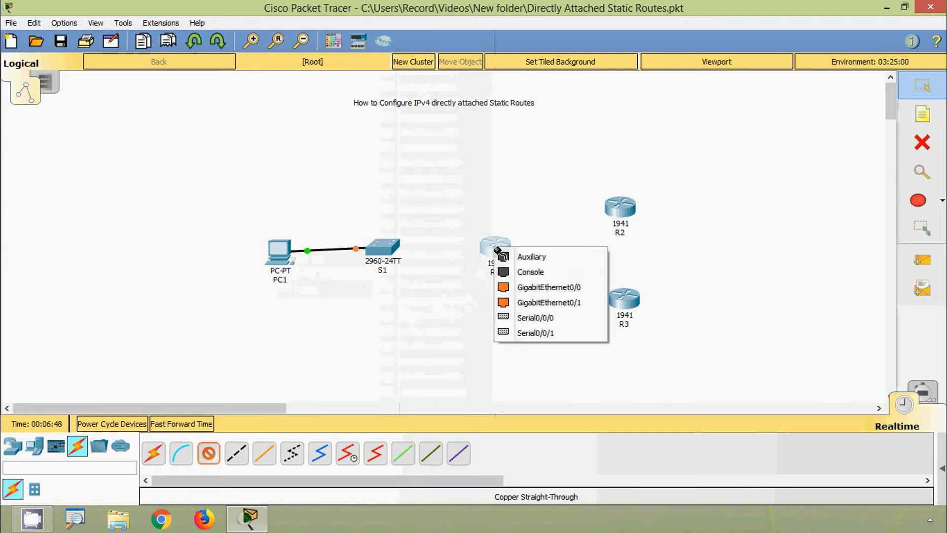
click(523, 289)
click(382, 249)
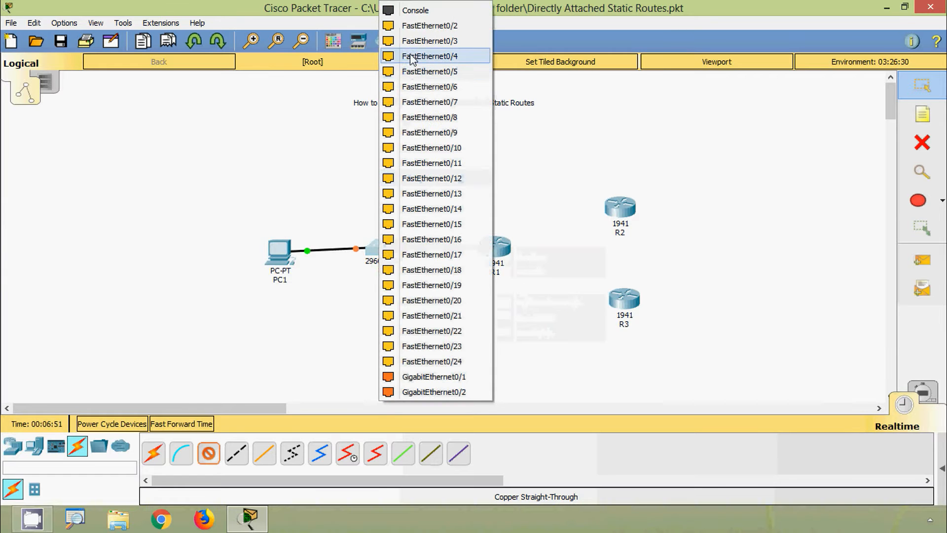
click(428, 378)
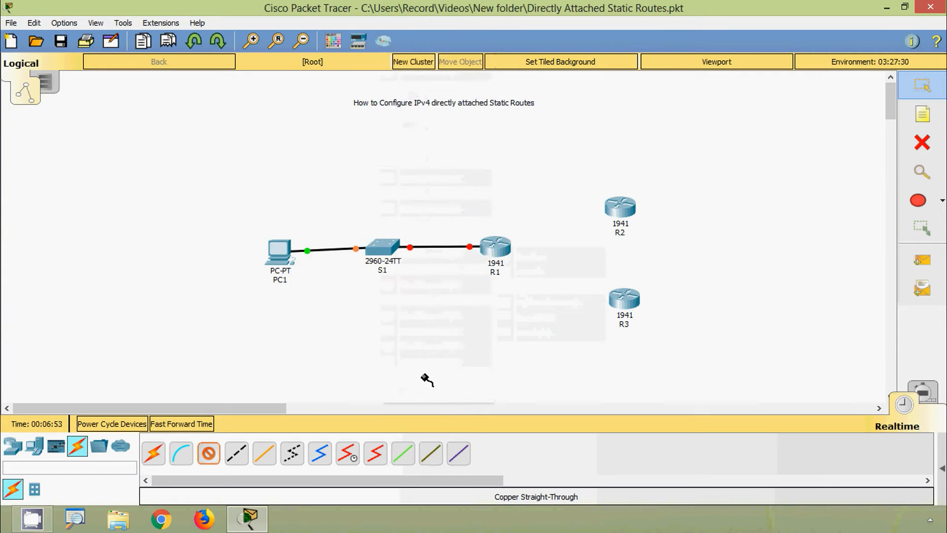
Connect Serial0/0/0 on router R1 to Serial0/0/0 on router R2 with a Serial DCE cable
click(354, 462)
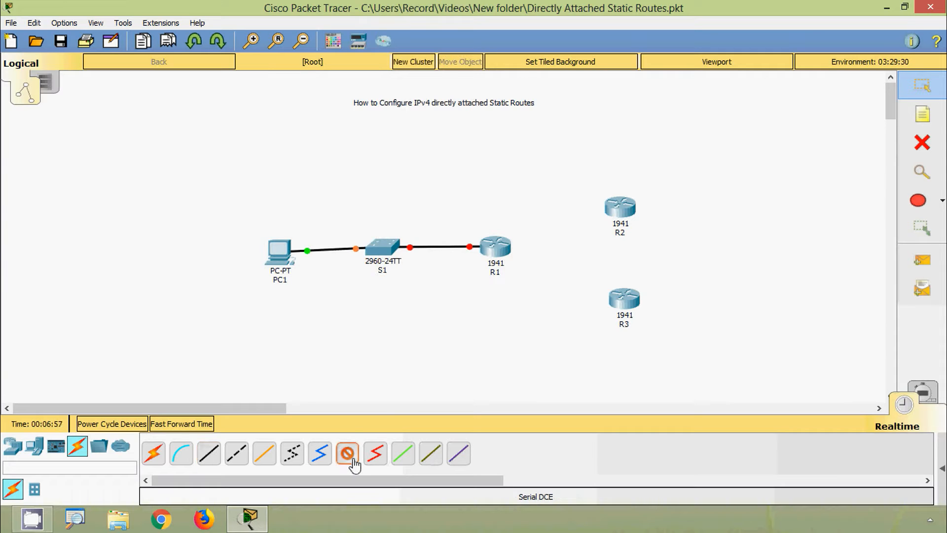
click(497, 247)
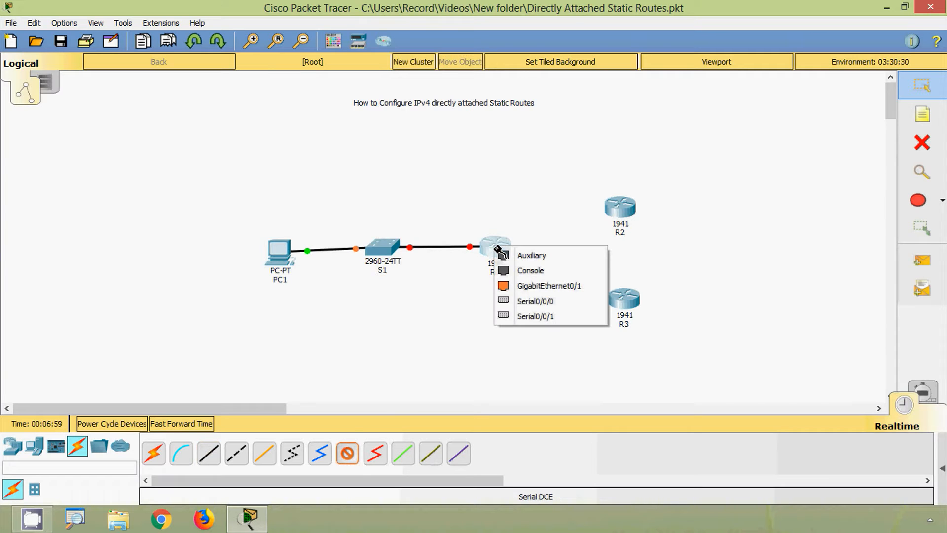
click(524, 302)
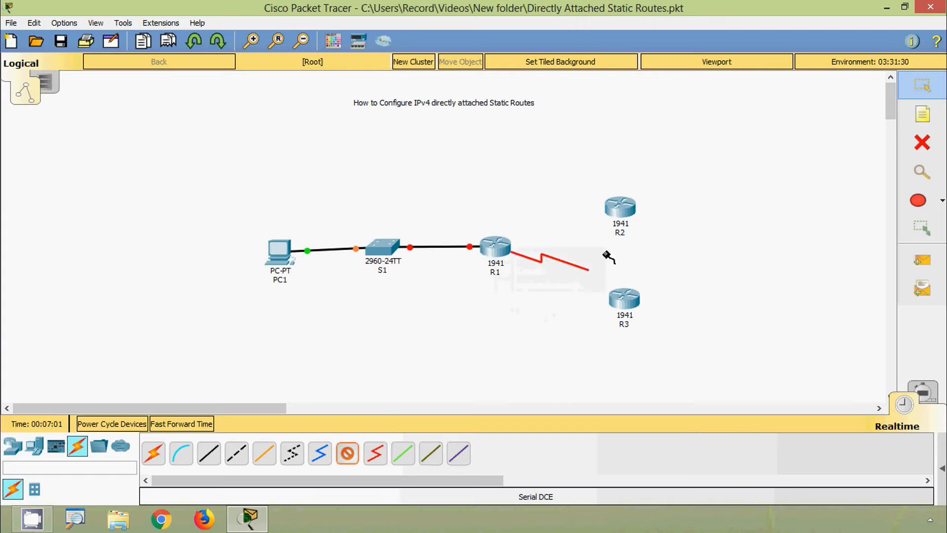
click(619, 208)
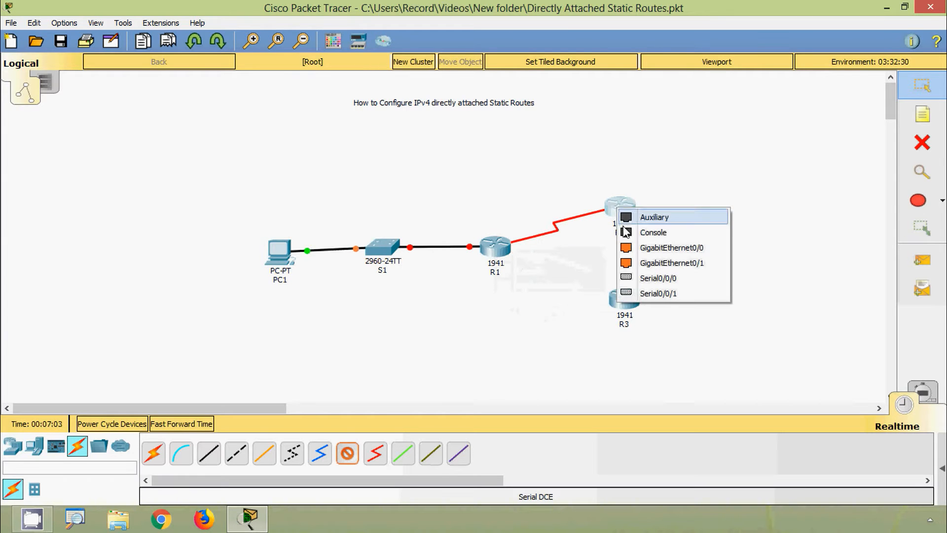
click(646, 278)
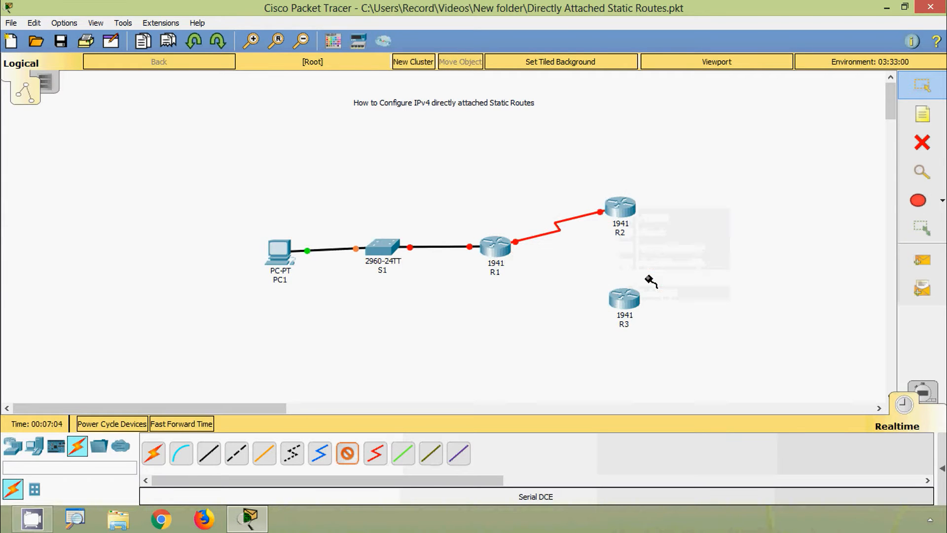
Connect Serial0/0/1 on router R1 to Serial0/0/1 on router R3 with the Serial DCE cable
click(499, 248)
click(531, 304)
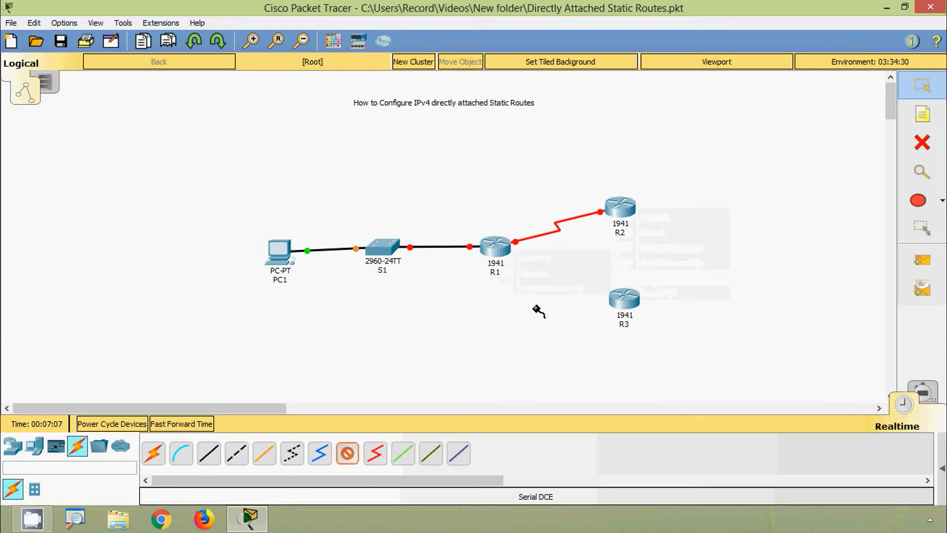
click(625, 301)
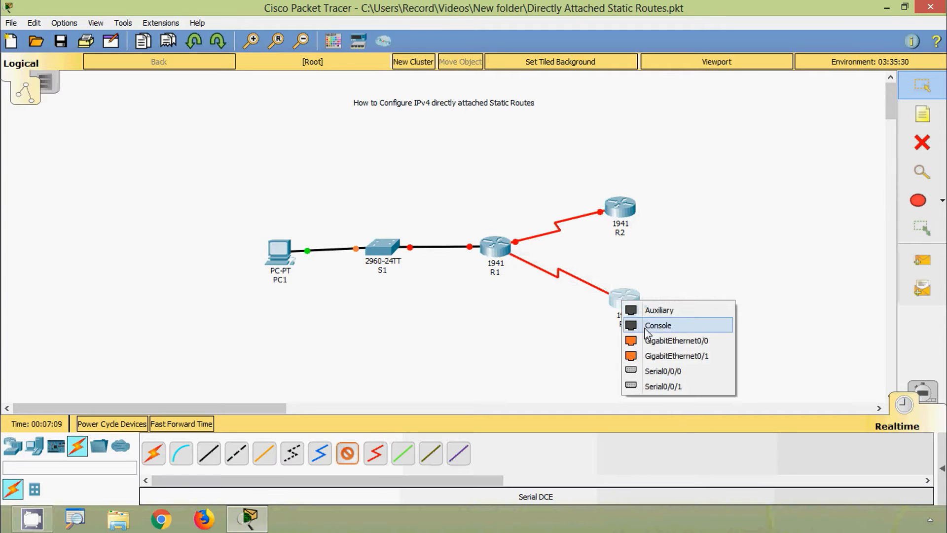
click(659, 384)
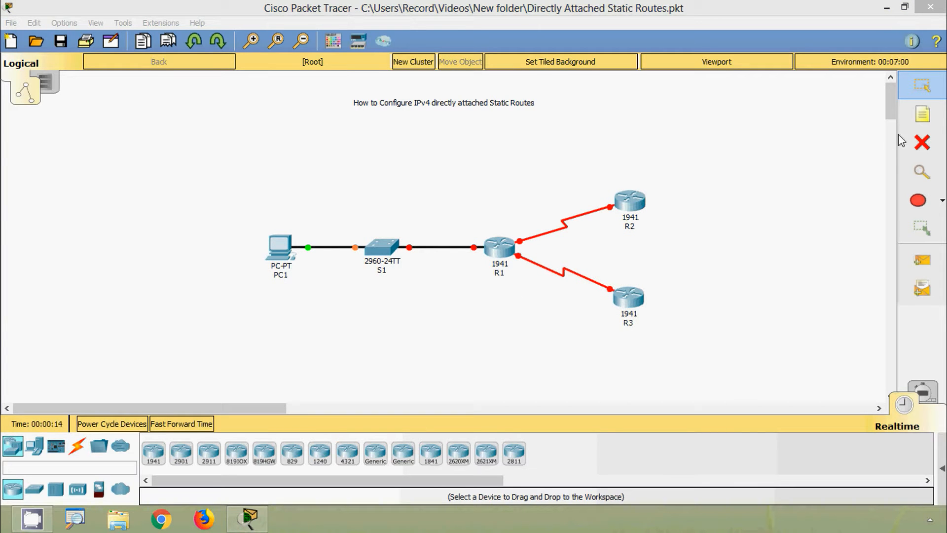
Add a note reading "S 0/0/0" just above the R2 end of the R1–R2 serial link
click(922, 115)
click(590, 197)
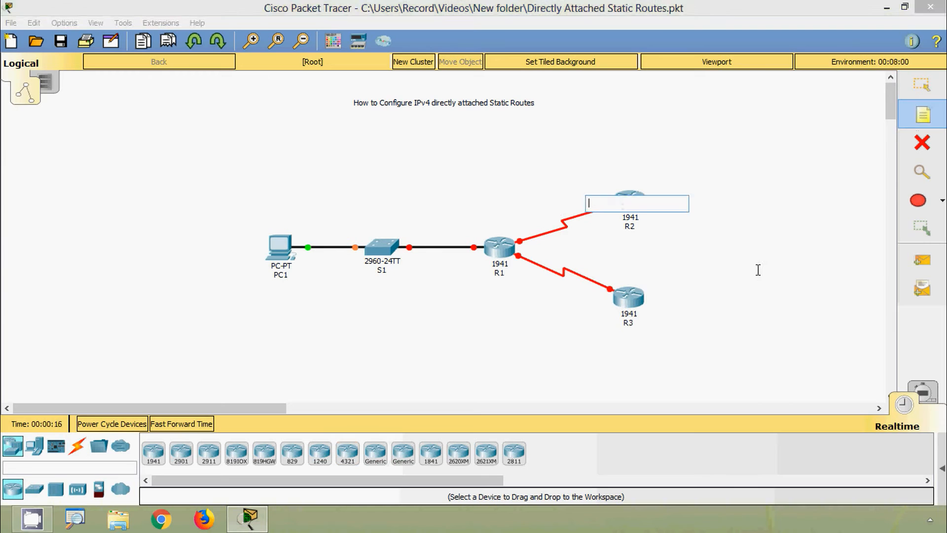
text(s 0/0/)
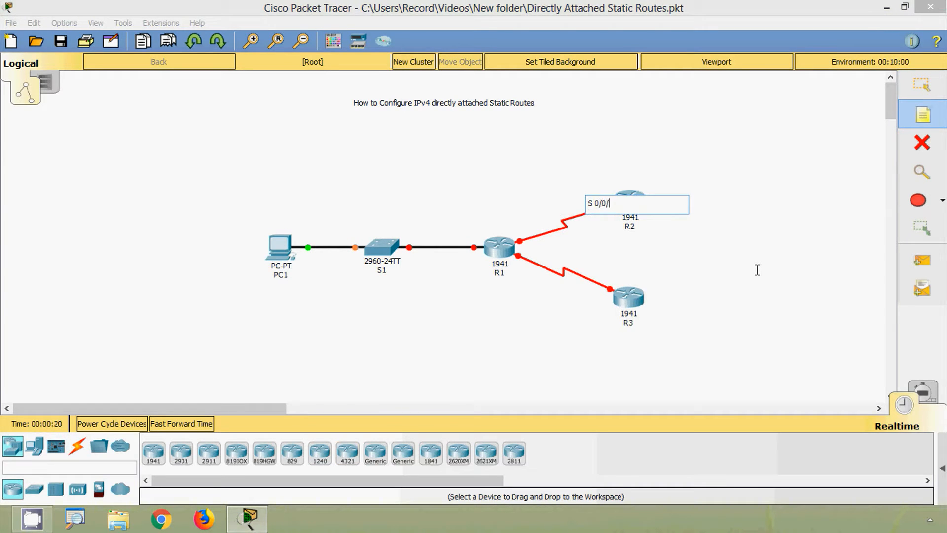
text(0)
click(757, 270)
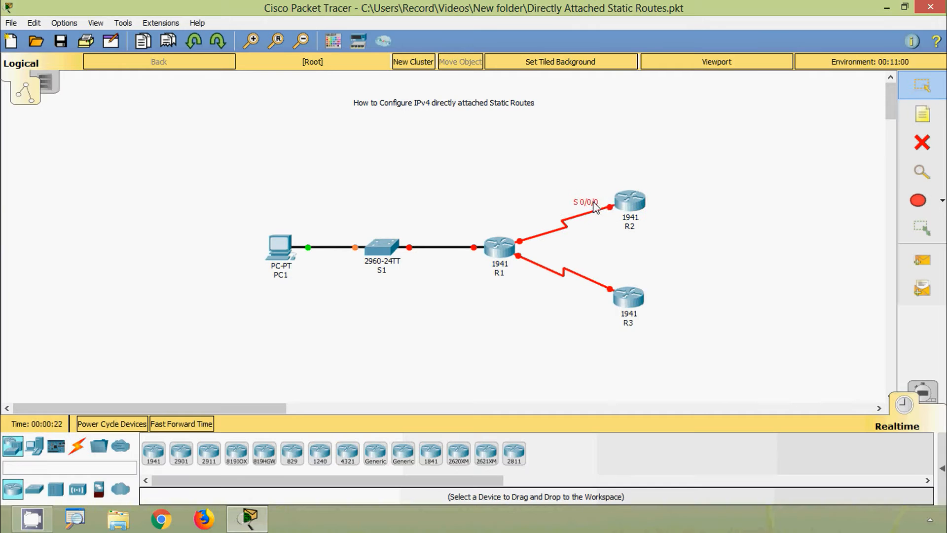
drag(594, 206, 600, 204)
Duplicate the "S 0/0/0" note and place the copy at the R1 end of the R1–R2 link
key(ctrl+c)
key(ctrl+v)
drag(586, 171, 518, 233)
Add a note reading "S 0/0/1" beside the R3 end of the R1–R3 serial link
click(919, 115)
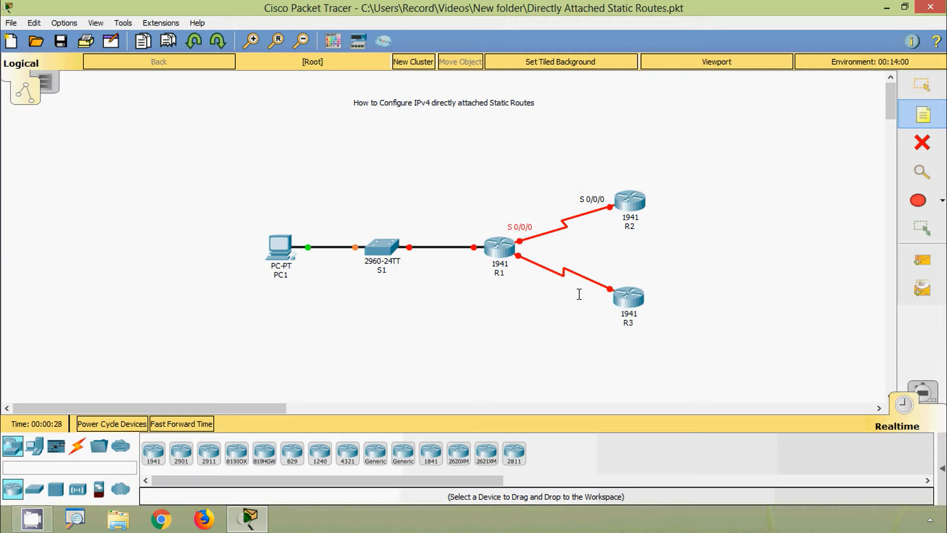
click(592, 298)
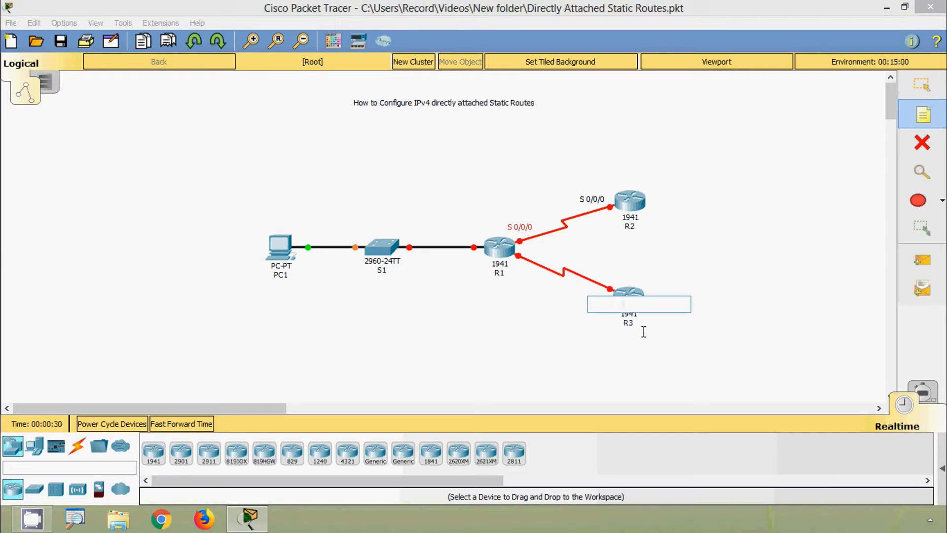
text(S 0/0/1)
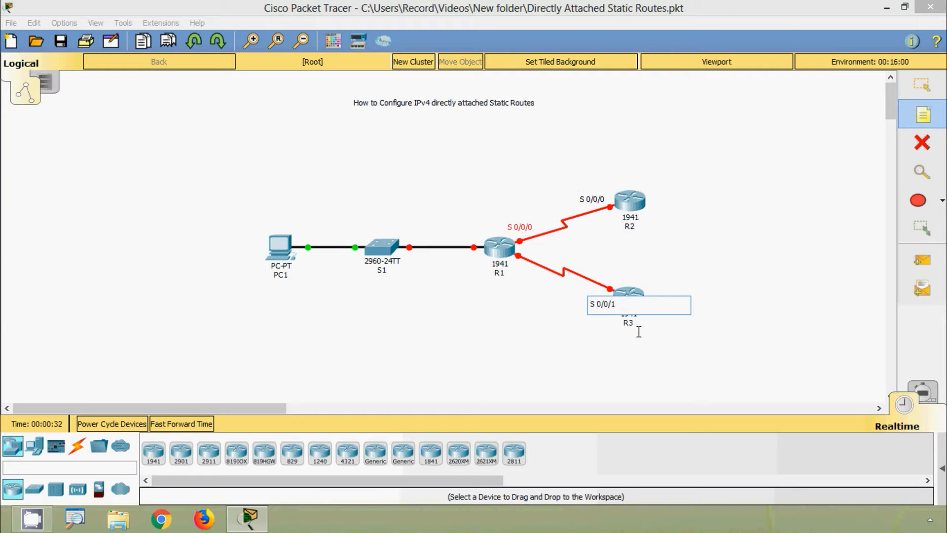
click(639, 331)
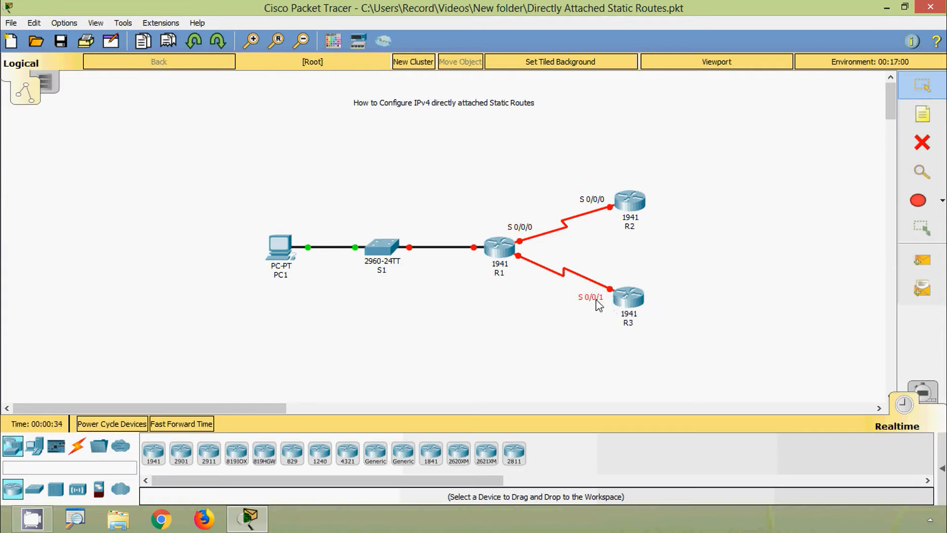
Duplicate the "S 0/0/1" note and place the copy at the R1 end of the R1–R3 link
key(ctrl+c)
key(ctrl+v)
drag(571, 269, 520, 273)
Add a note reading "G 0/0" just above the R1 end of the S1–R1 link
click(919, 115)
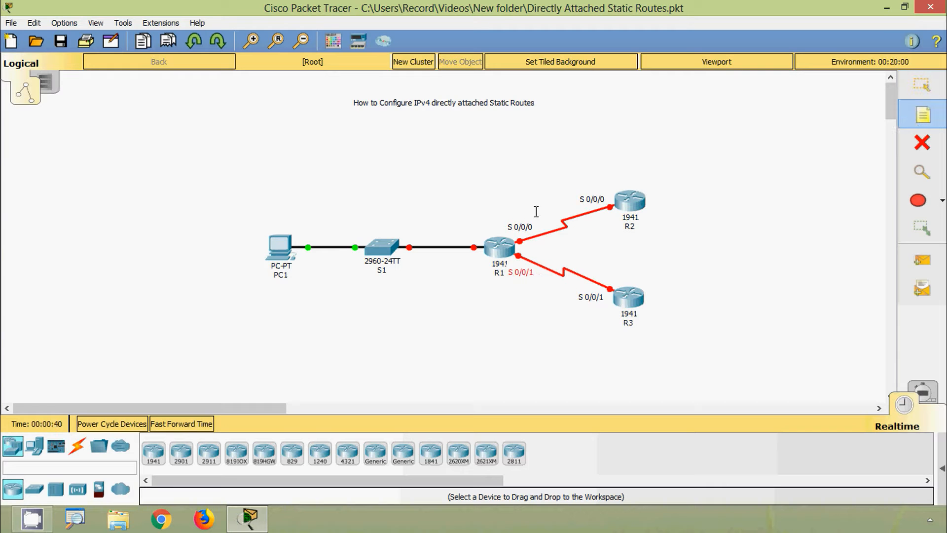
click(464, 231)
text(G)
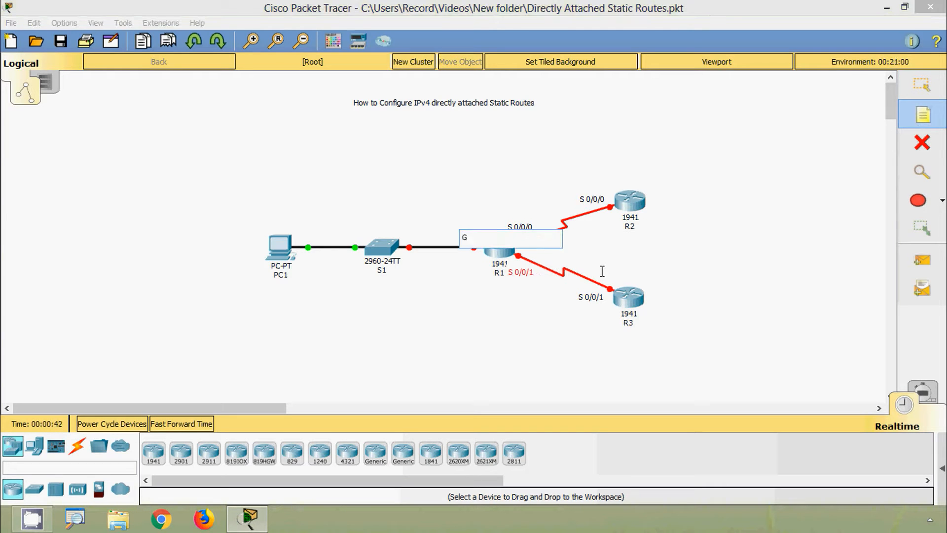
text( 0/0)
key(Escape)
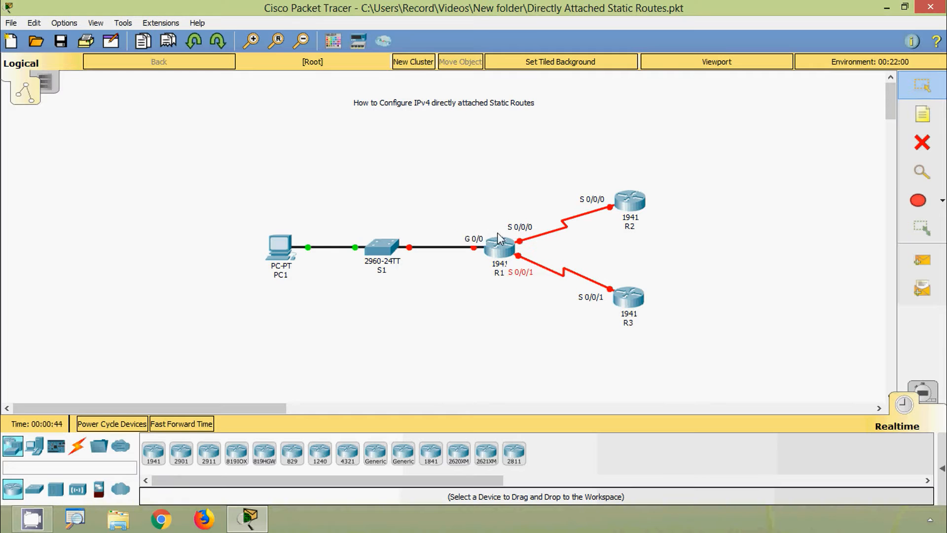
drag(476, 239, 470, 237)
Add a note reading "G 0/1" just above the S1 end of the S1–R1 link
click(923, 115)
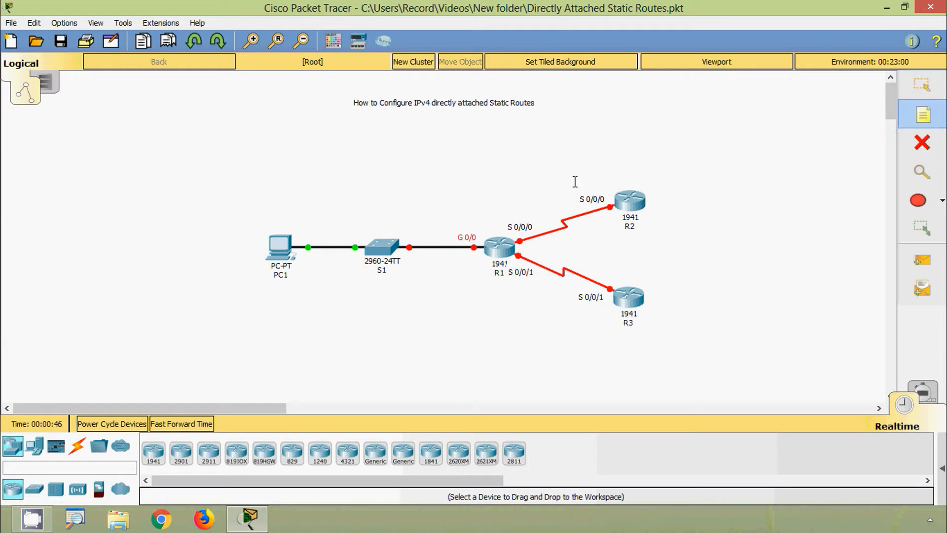
click(407, 232)
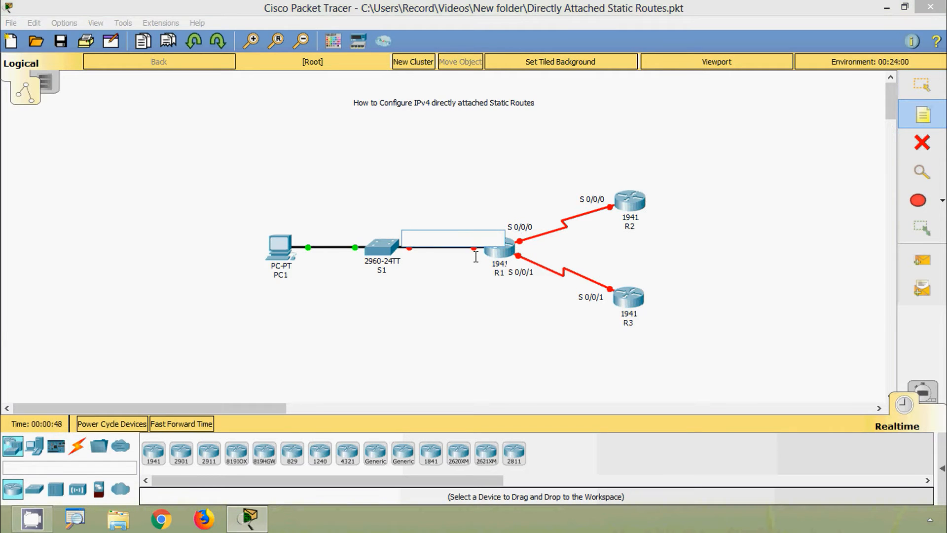
text(G 0/1)
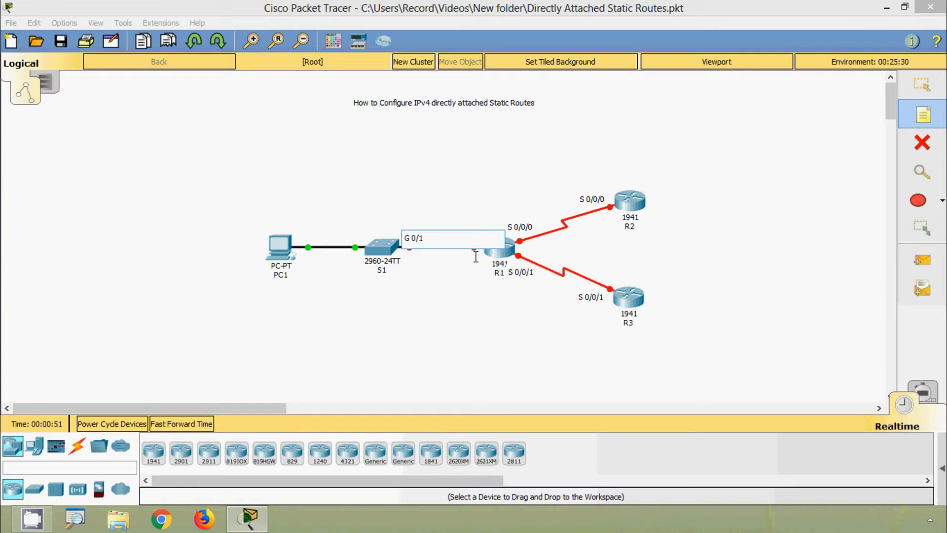
click(469, 261)
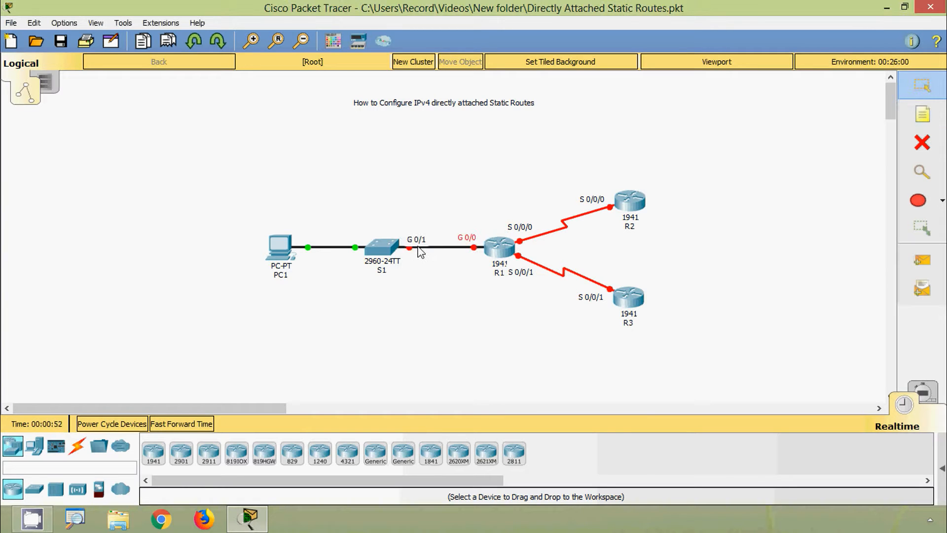
drag(419, 242, 416, 236)
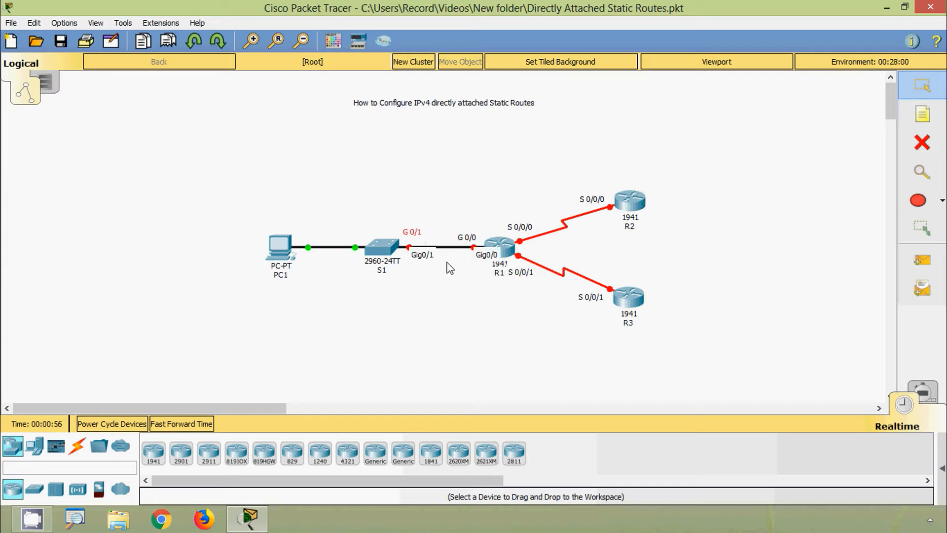
click(446, 291)
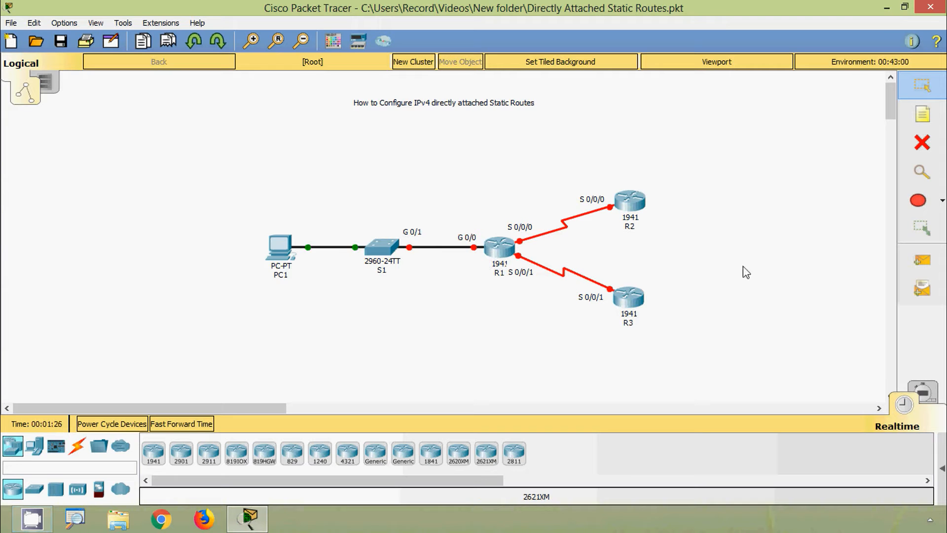
Enable a fill for drawn shapes and set it to light pink #ffb2c4, saved as the first custom color
click(918, 200)
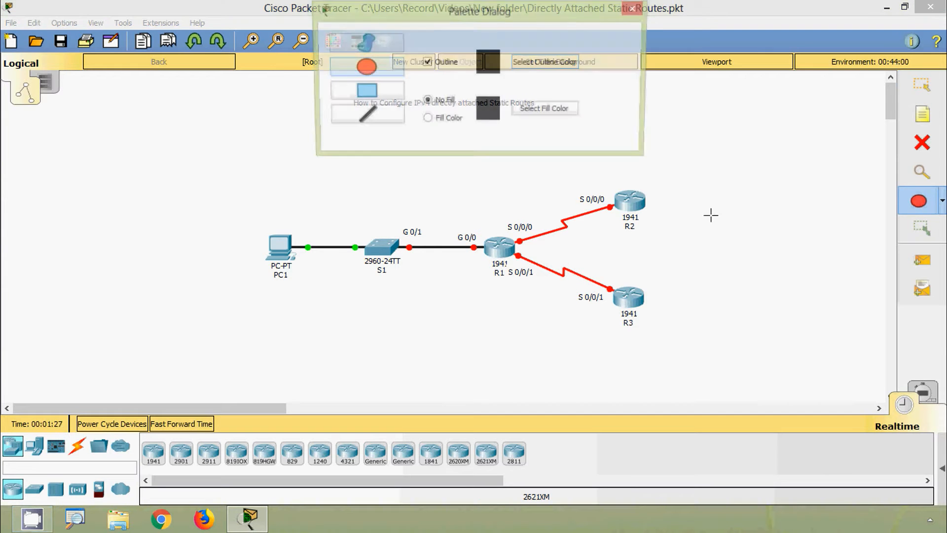
click(442, 124)
click(523, 111)
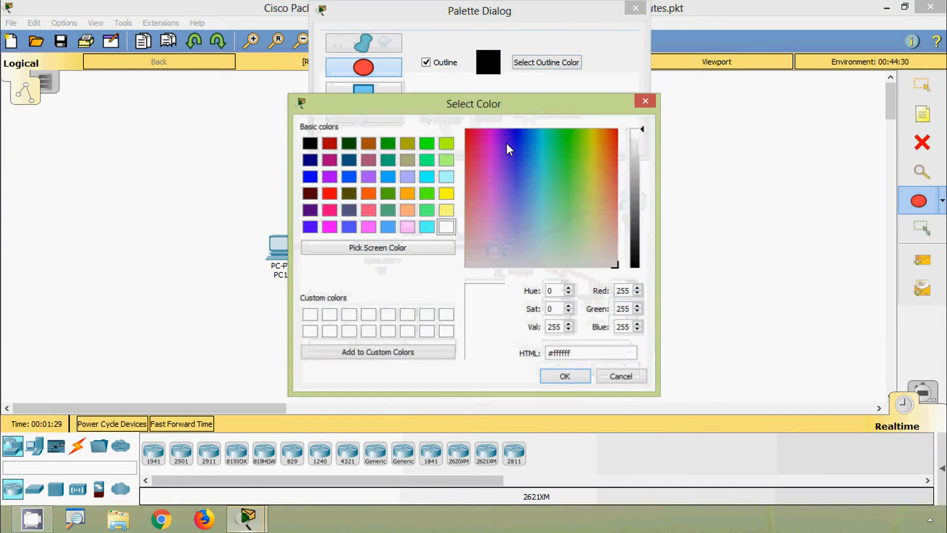
click(316, 314)
click(472, 227)
click(409, 351)
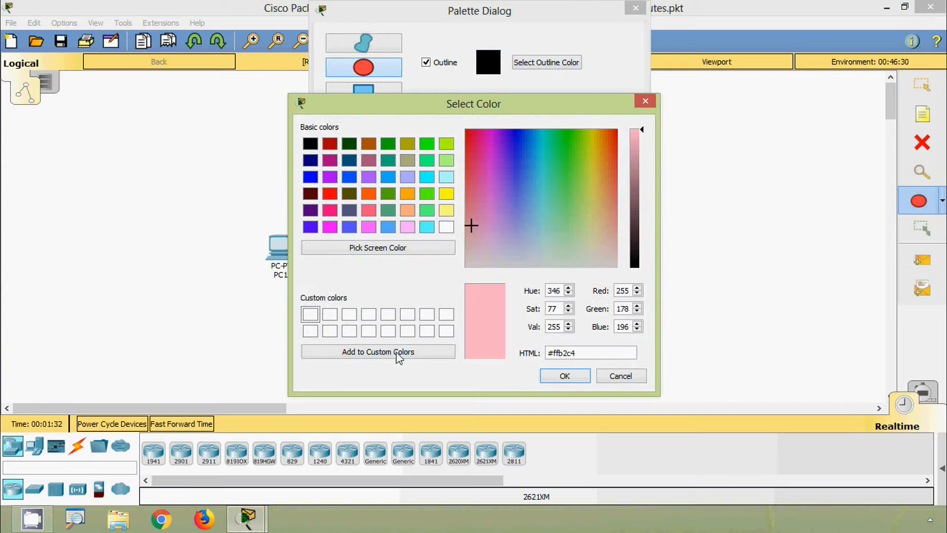
click(562, 376)
Draw a filled rectangle enclosing PC1, switch S1 and their link up to router R1
click(393, 91)
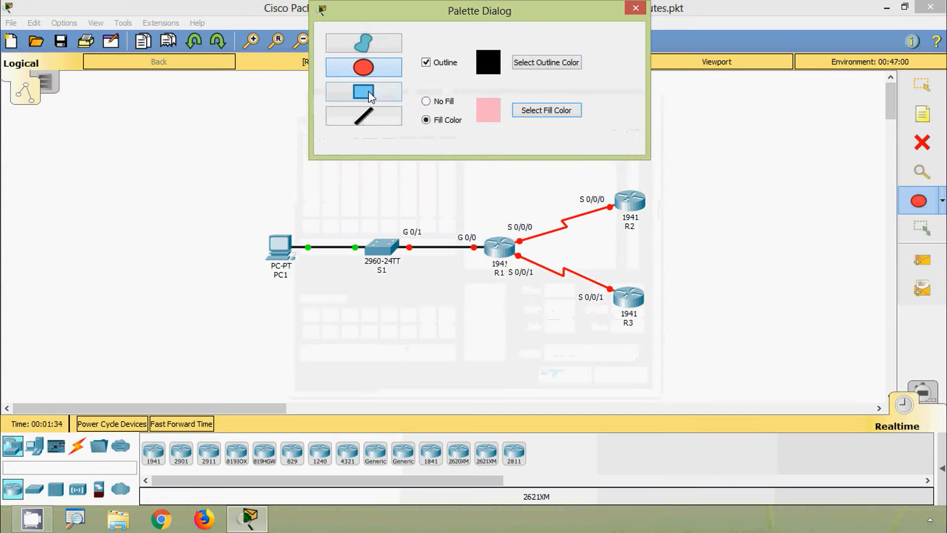
drag(436, 11, 445, 12)
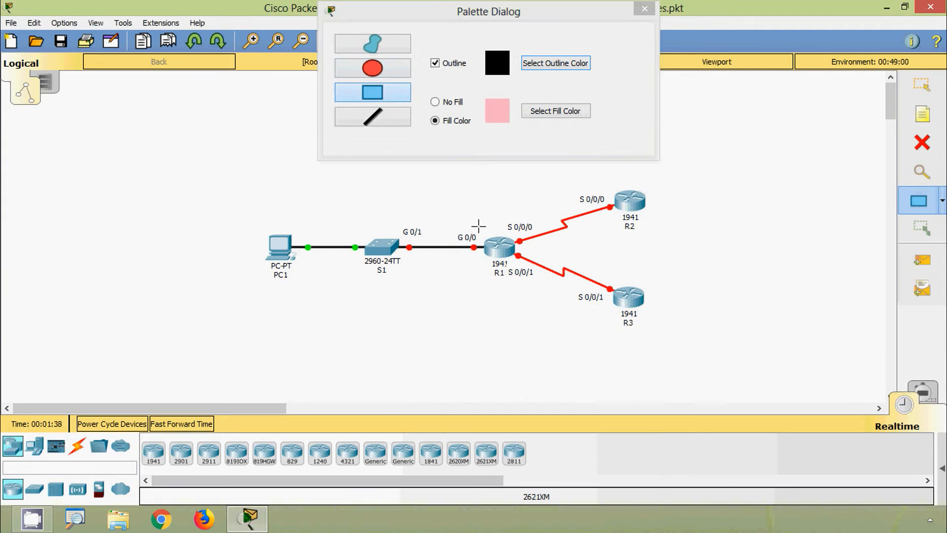
drag(476, 213, 240, 286)
Set the fill to light purple #caa4ff, saved as the second custom color, and draw a freeform shape around R2 and the R1–R2 link
click(531, 112)
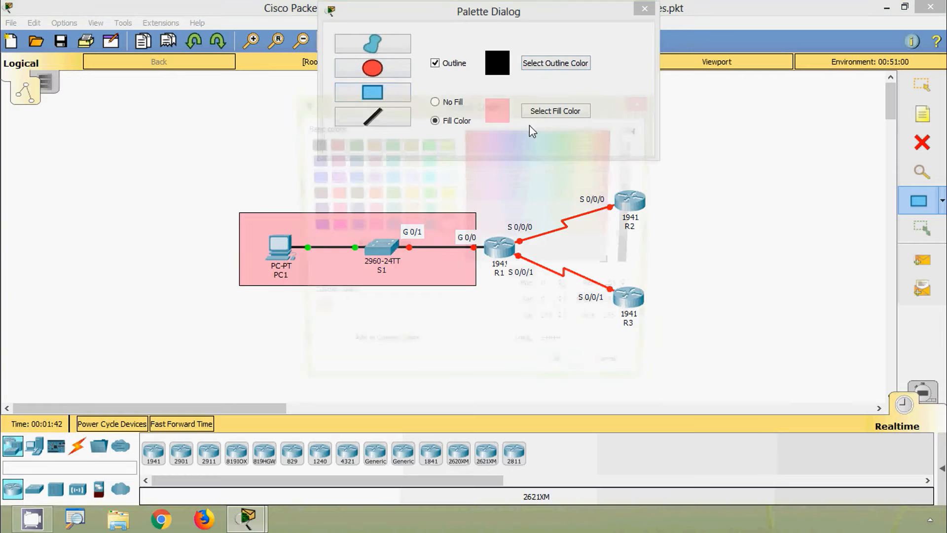
click(337, 317)
click(505, 218)
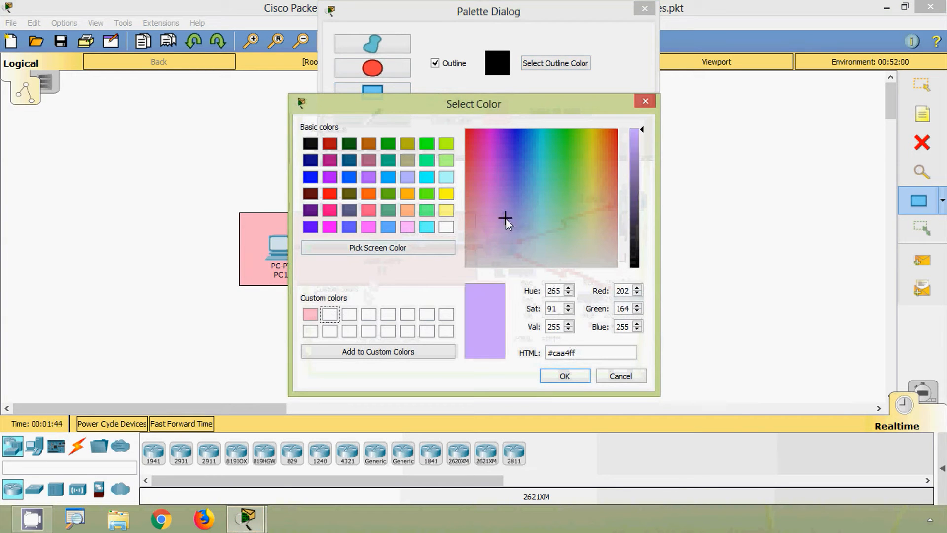
click(409, 353)
click(562, 375)
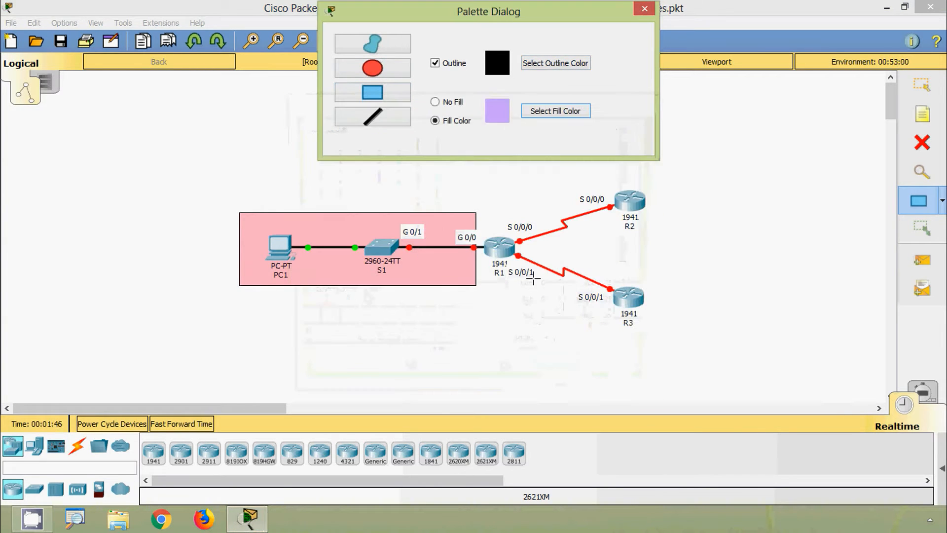
click(374, 45)
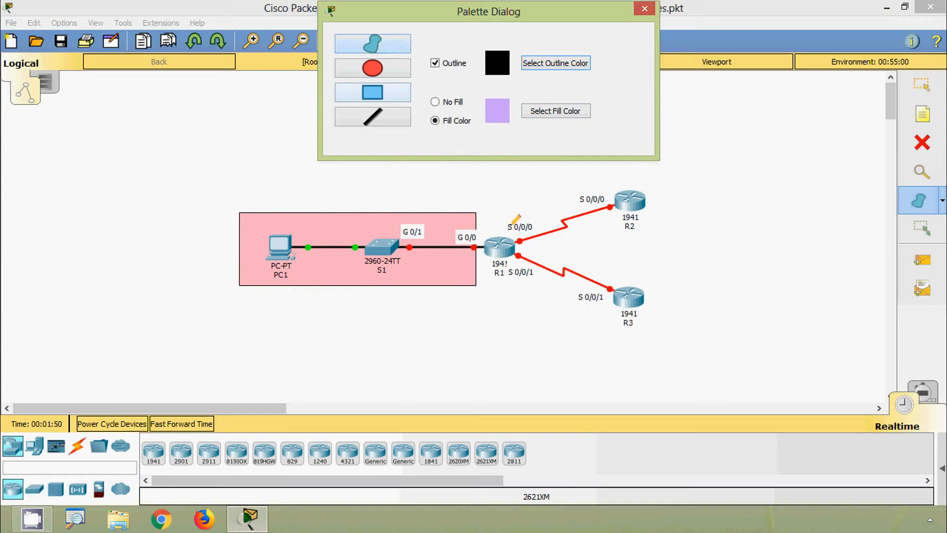
mouse_move(515, 236)
mouse_down()
mouse_move(523, 246)
mouse_move(614, 246)
mouse_move(650, 226)
mouse_move(654, 182)
mouse_move(613, 166)
mouse_move(548, 186)
mouse_move(517, 210)
mouse_up()
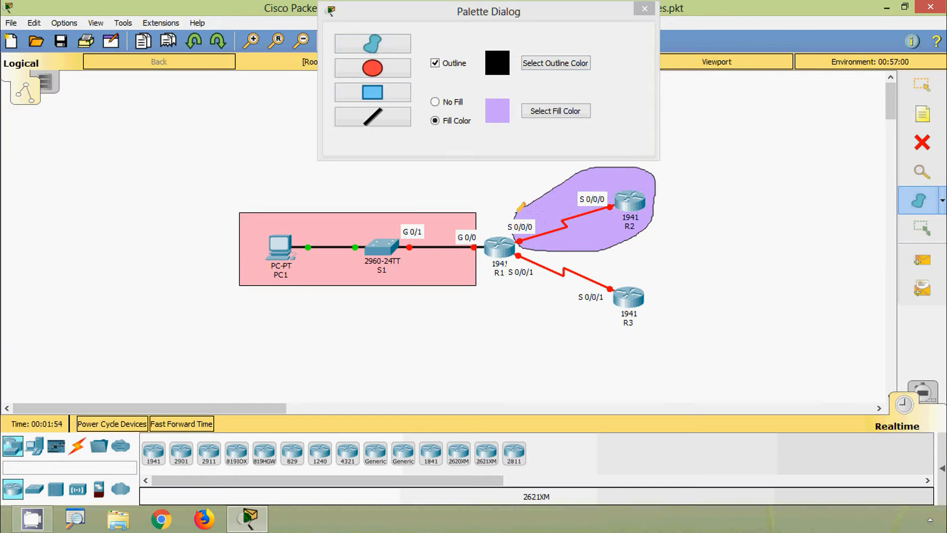
Set the fill to light green #bbffbe, saved as the third custom color, and draw a freeform shape around R3 and the R1–R3 link
click(553, 112)
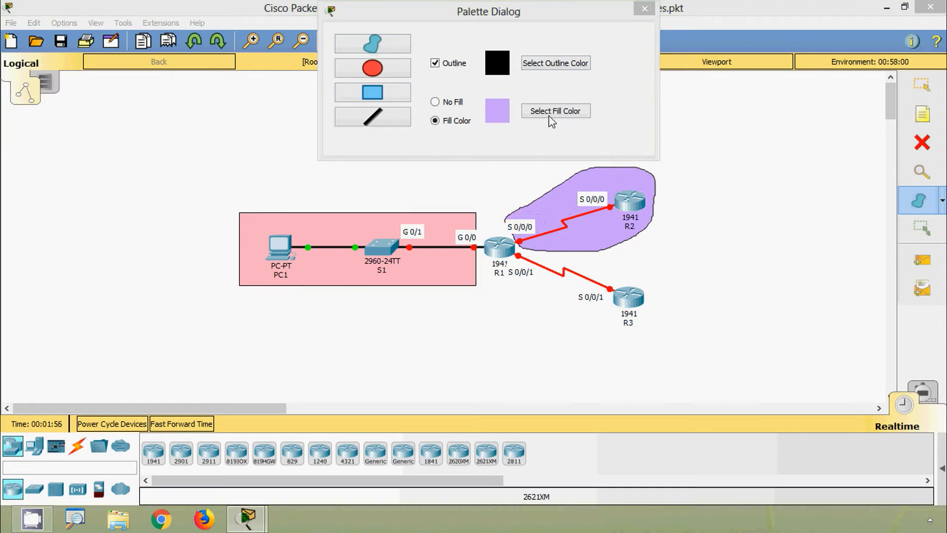
click(553, 229)
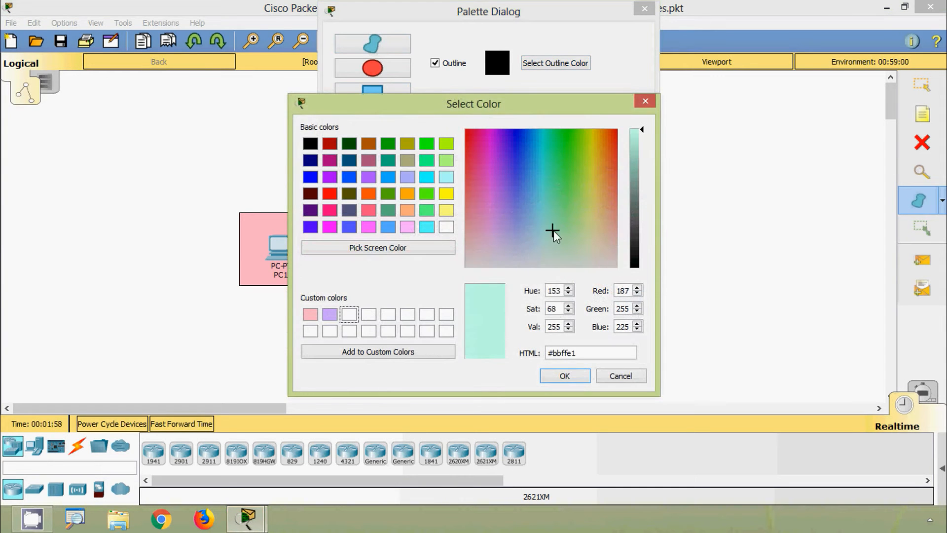
click(437, 351)
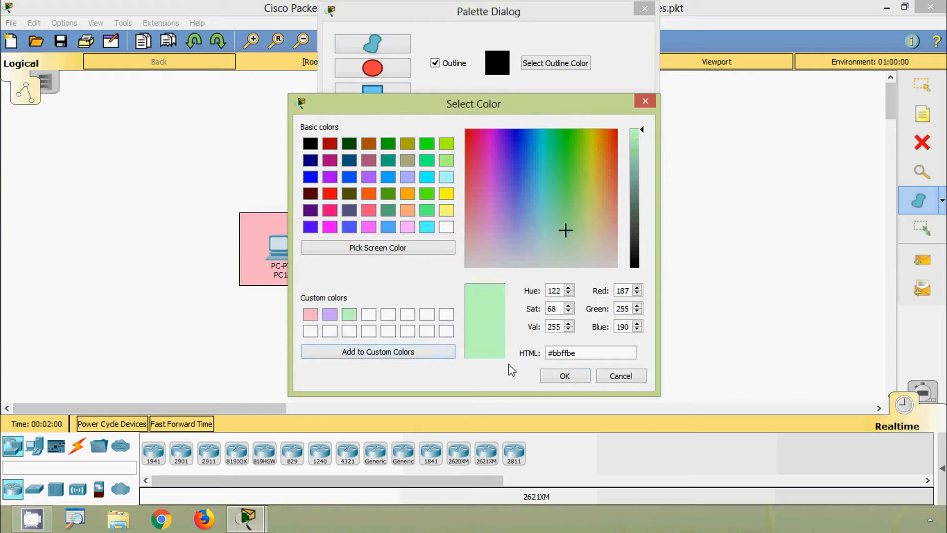
click(564, 376)
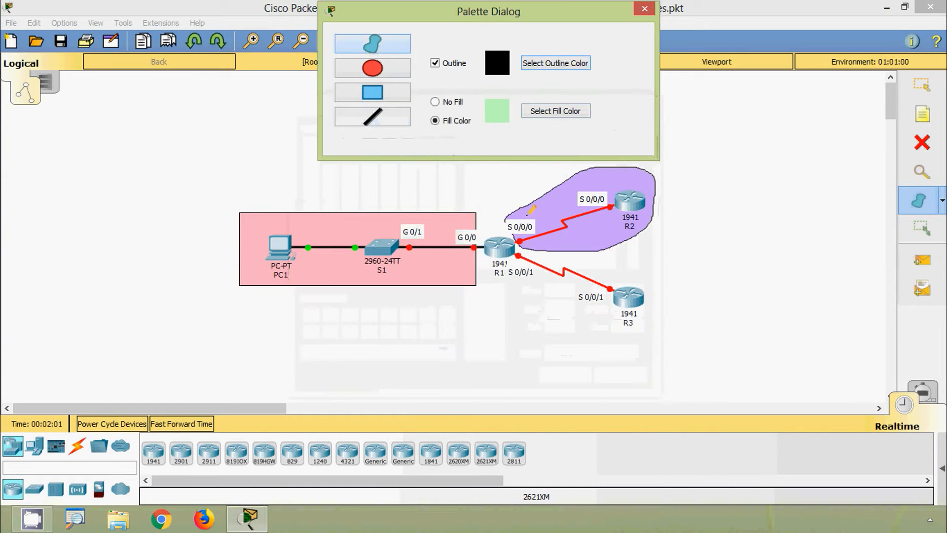
mouse_move(520, 243)
mouse_down()
mouse_move(555, 319)
mouse_move(612, 338)
mouse_move(650, 293)
mouse_move(619, 264)
mouse_move(521, 250)
mouse_up()
click(646, 10)
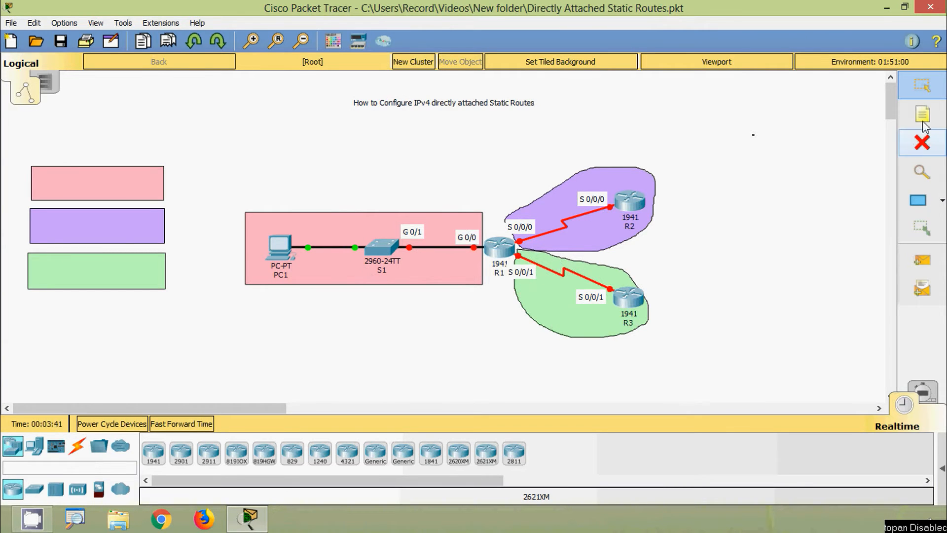
Add a note reading "Network1" on the upper edge of the pink rectangle, above PC1
key(n)
click(256, 201)
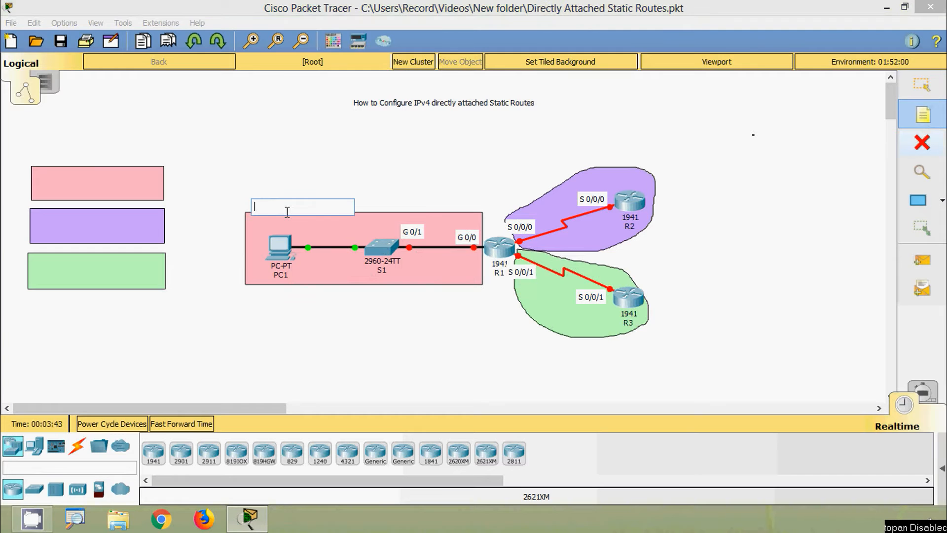
text(Network1)
click(205, 185)
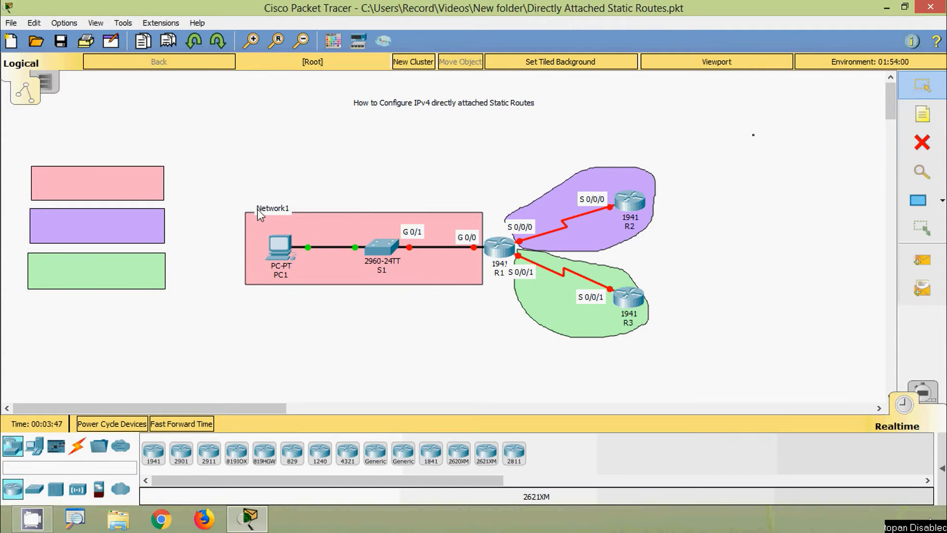
Label the small pink legend box with the two-line text "Network1:" and "192.168.1.0/24"
double_click(102, 181)
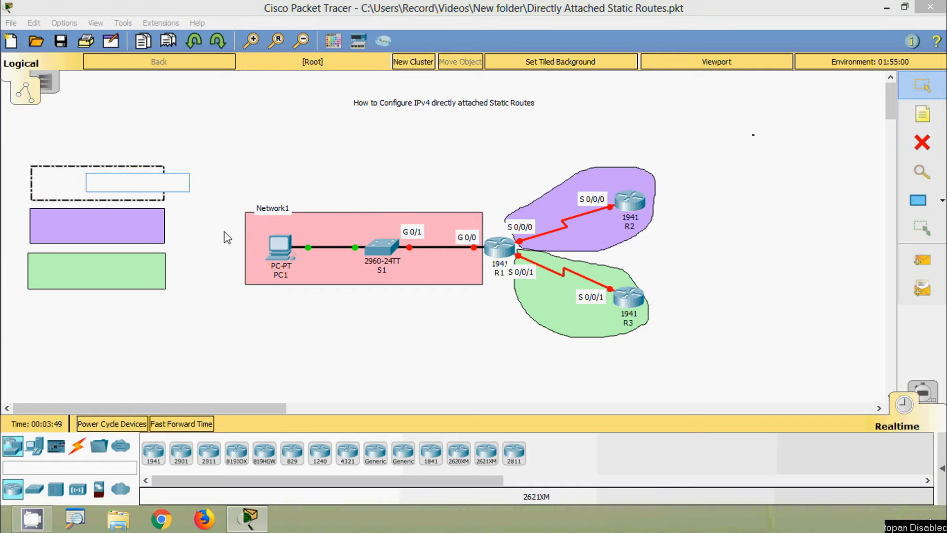
text(Network1:)
key(Return)
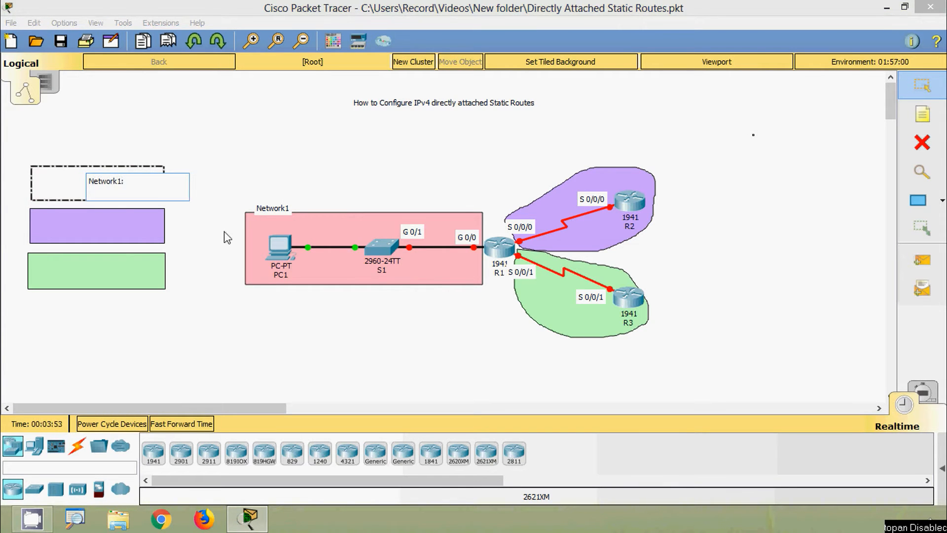
text(192.168.1.0/24)
click(227, 238)
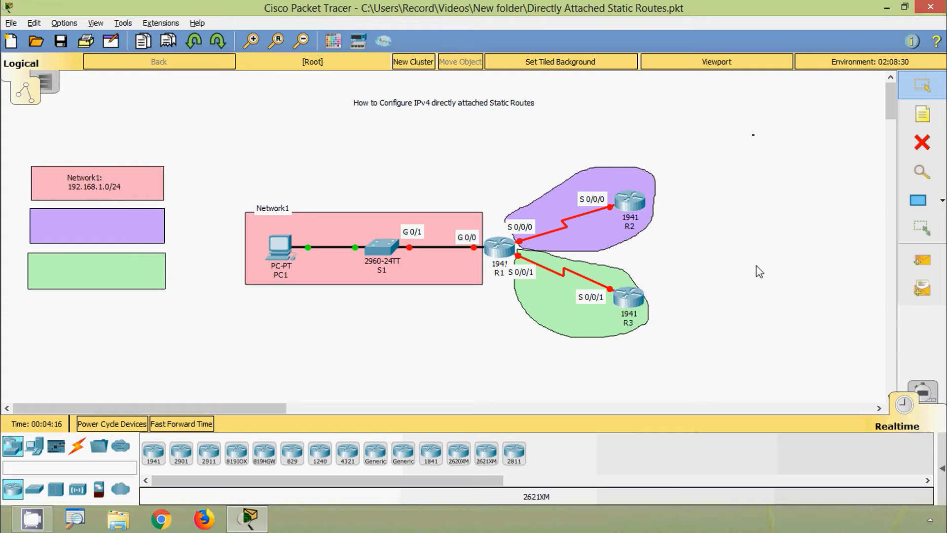
Add a note reading "Network2" on the upper edge of the purple shape, above R2
click(922, 115)
click(596, 158)
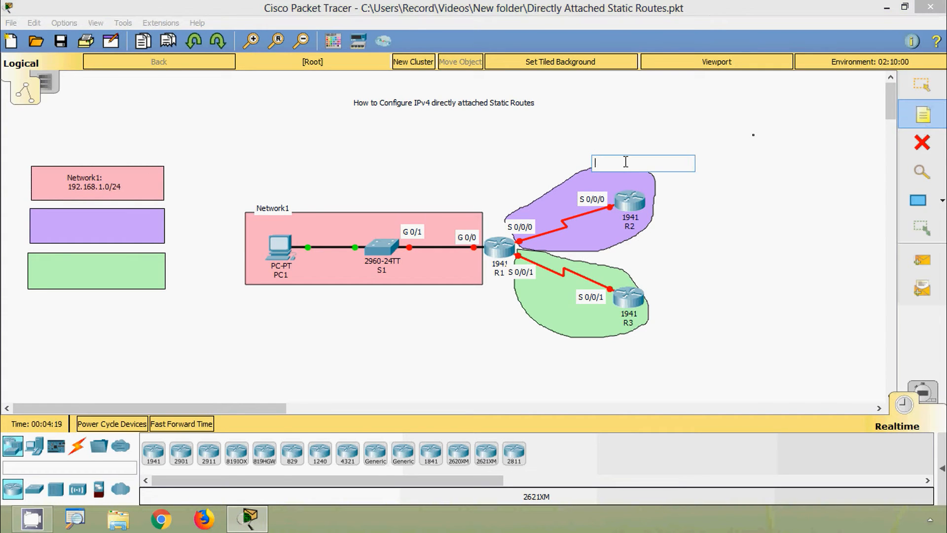
text(Network2)
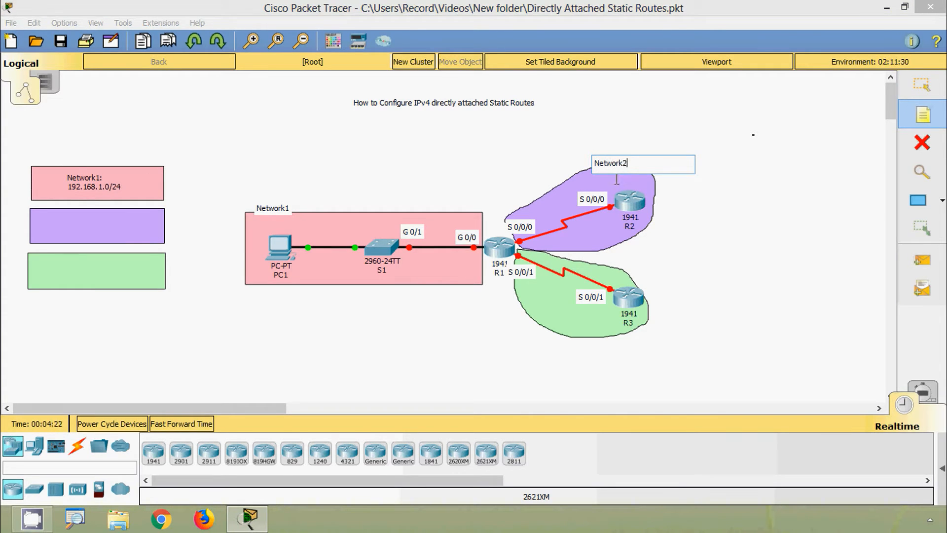
click(616, 180)
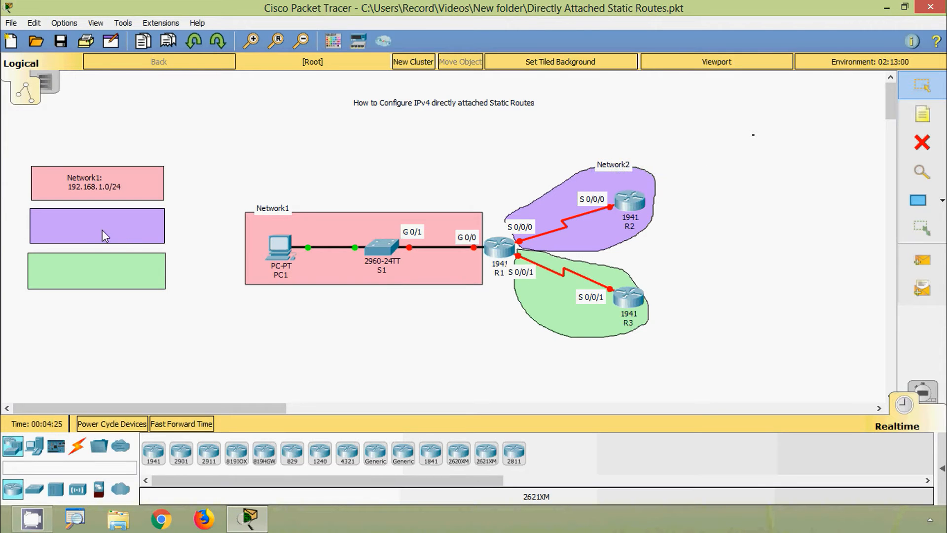
Label the purple legend box with the two-line text "Network2:" and "172.16.16.0/30"
double_click(88, 235)
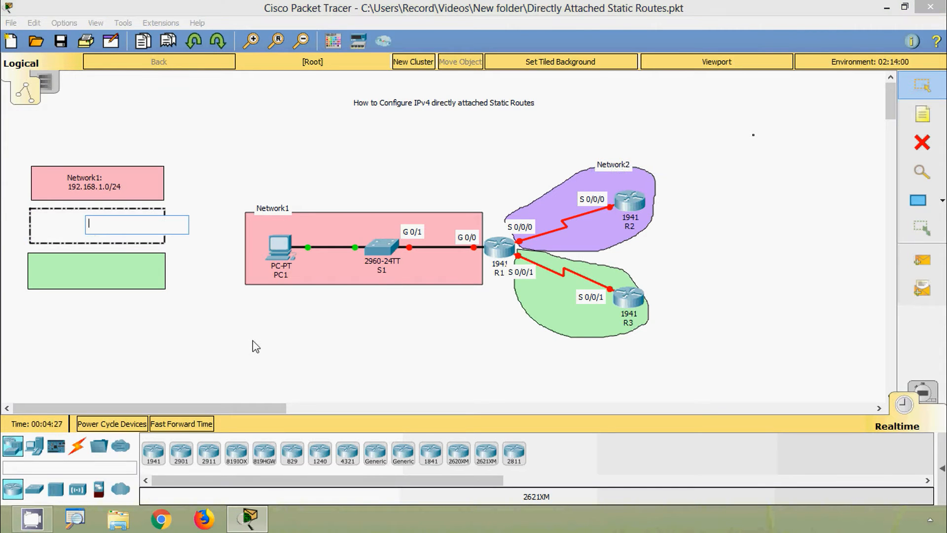
text(172.16.)
click(89, 225)
key(Return)
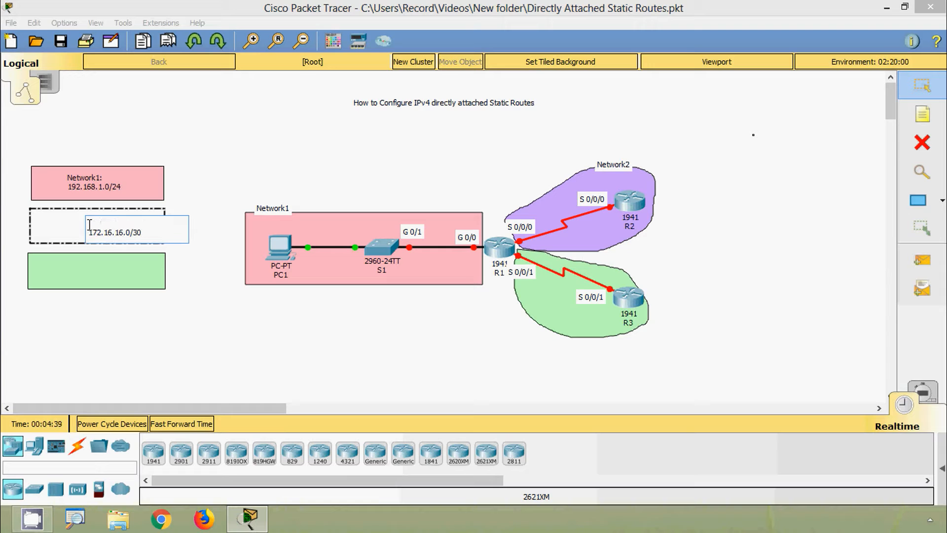
text(Network2:)
click(87, 227)
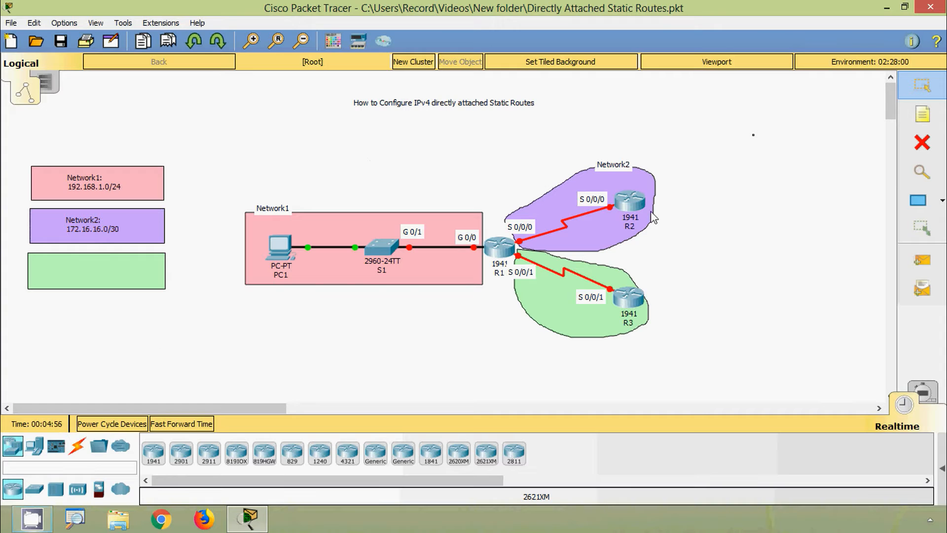
Add a note reading "Network3" on the lower edge of the green shape, below R3
click(923, 115)
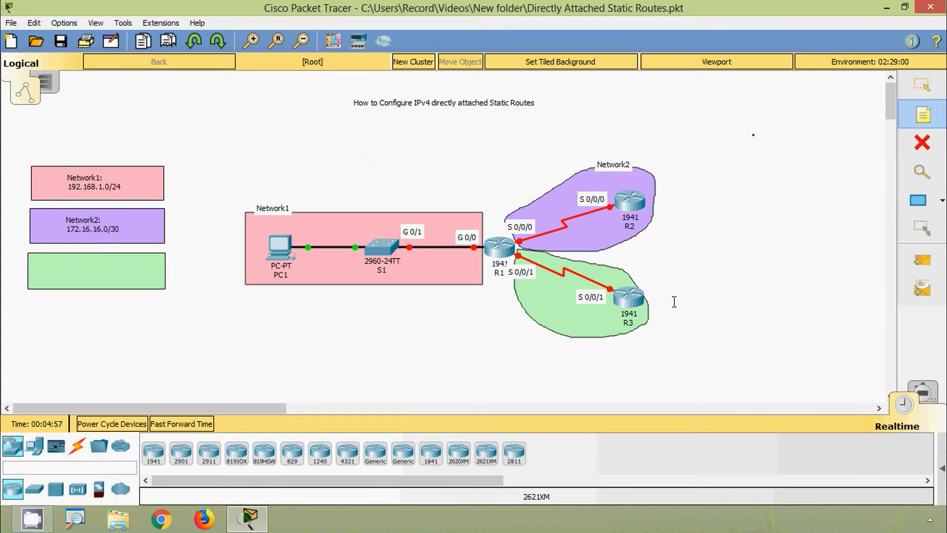
click(582, 338)
text(Network3)
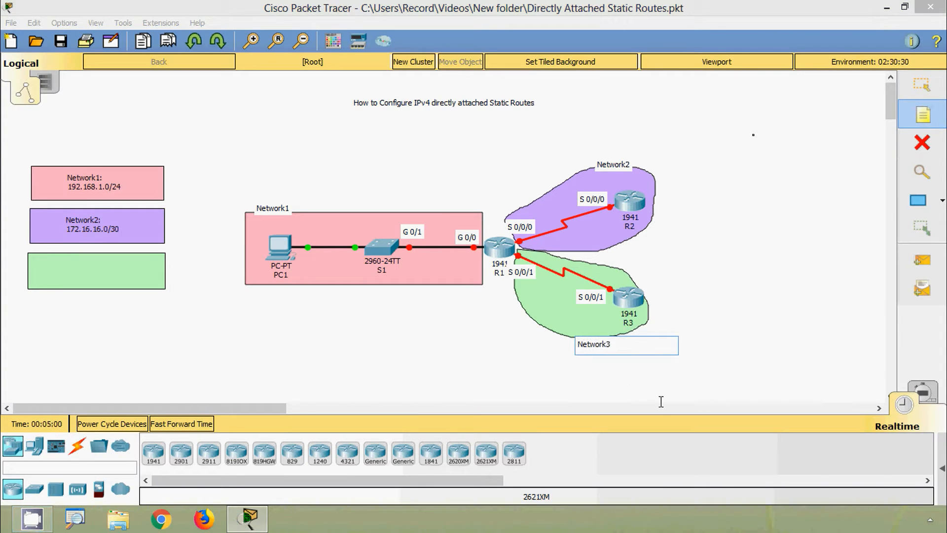
key(Escape)
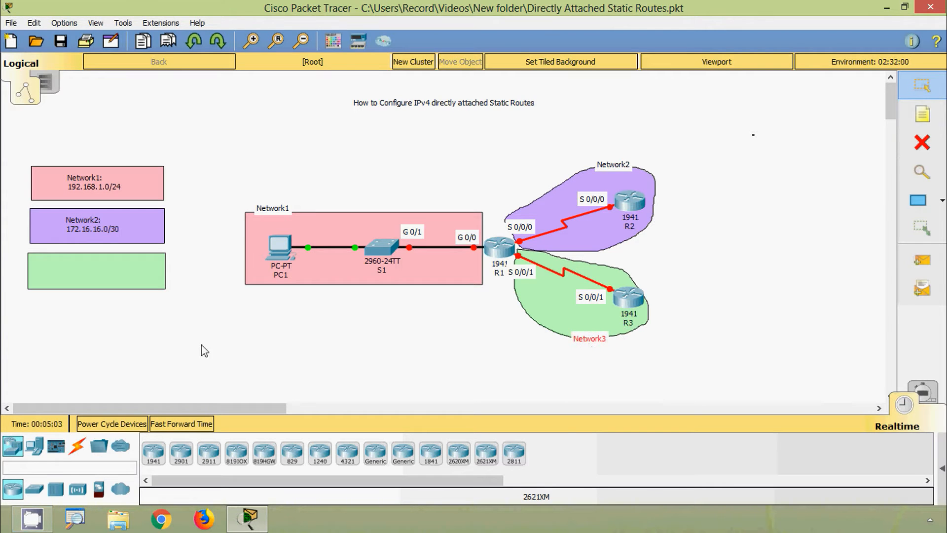
Label the green legend box with the two-line text "Network3:" and "172.16.16.4/30", aligned with the other legend labels
click(99, 271)
text(Net)
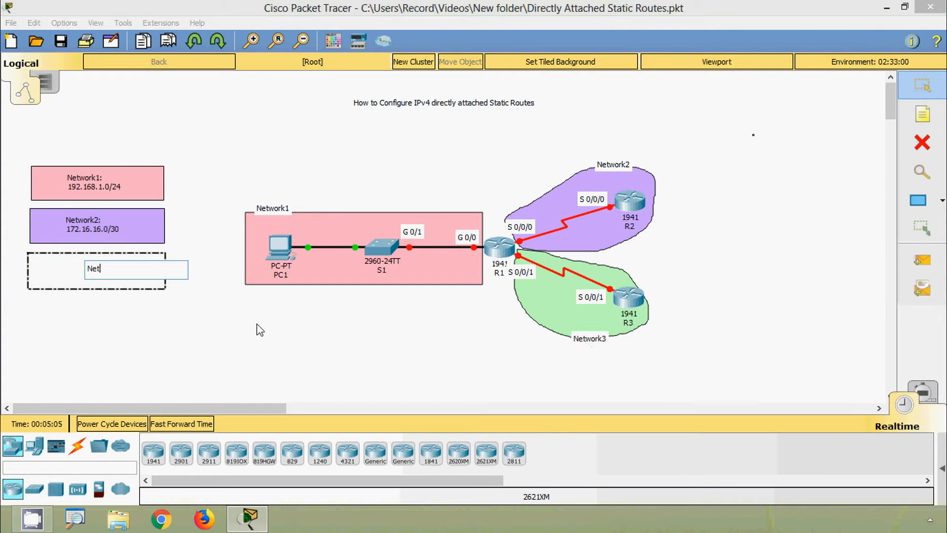
text(work3:)
key(Return)
text(172)
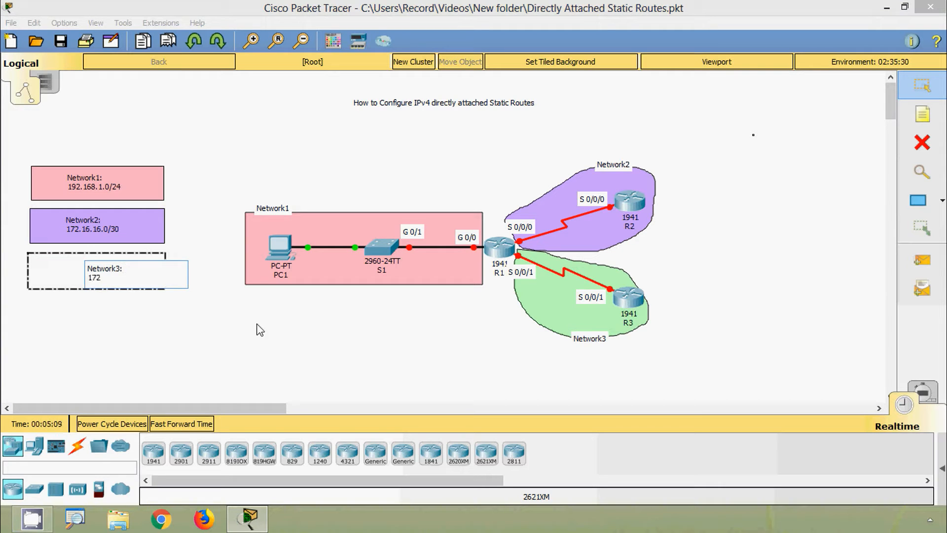
text(.16.16.4/30)
click(260, 330)
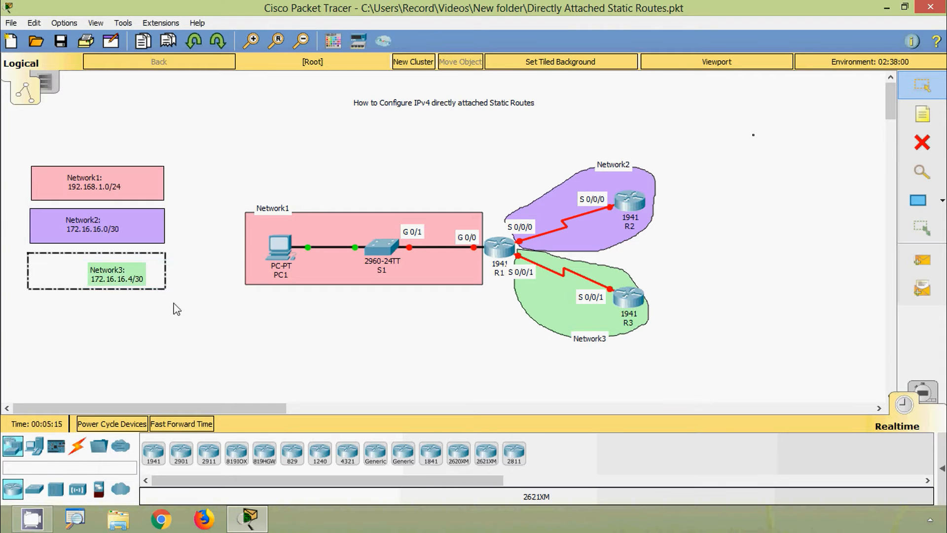
click(103, 281)
click(108, 335)
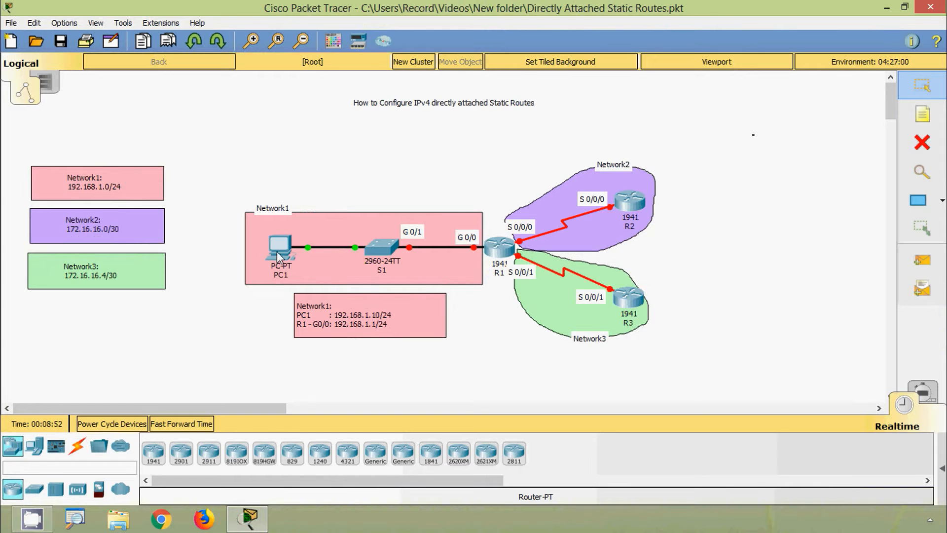
Give PC1 the static IPv4 address 192.168.1.10 with subnet mask 255.255.255.0
click(291, 247)
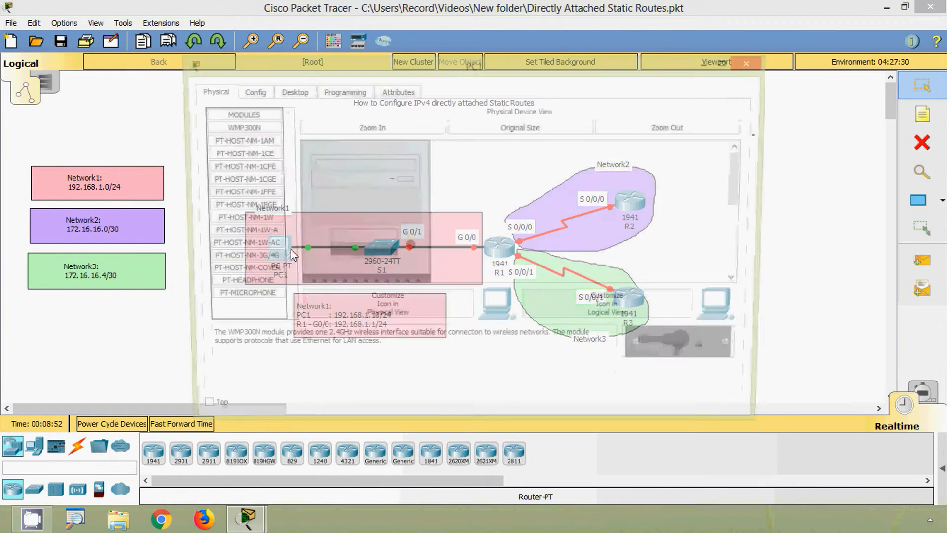
click(295, 91)
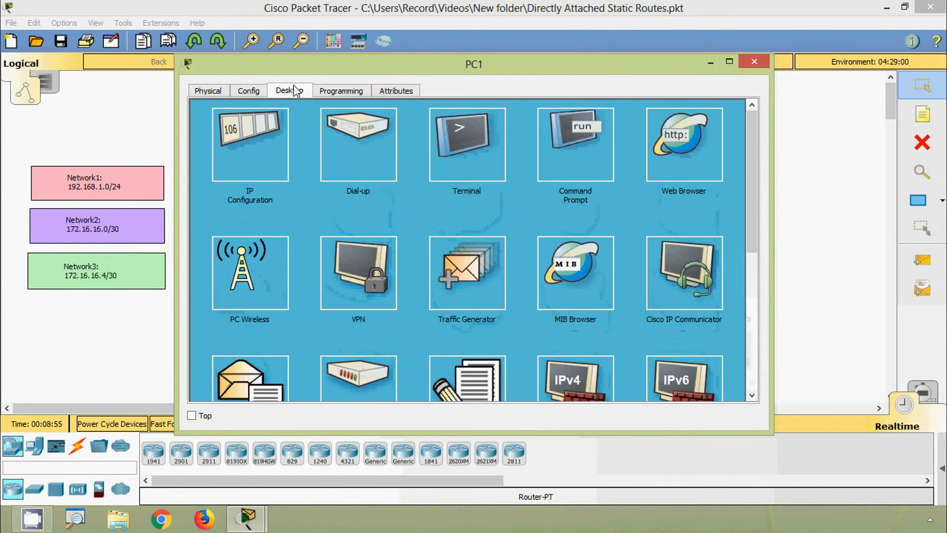
click(264, 154)
drag(300, 68, 364, 84)
click(455, 206)
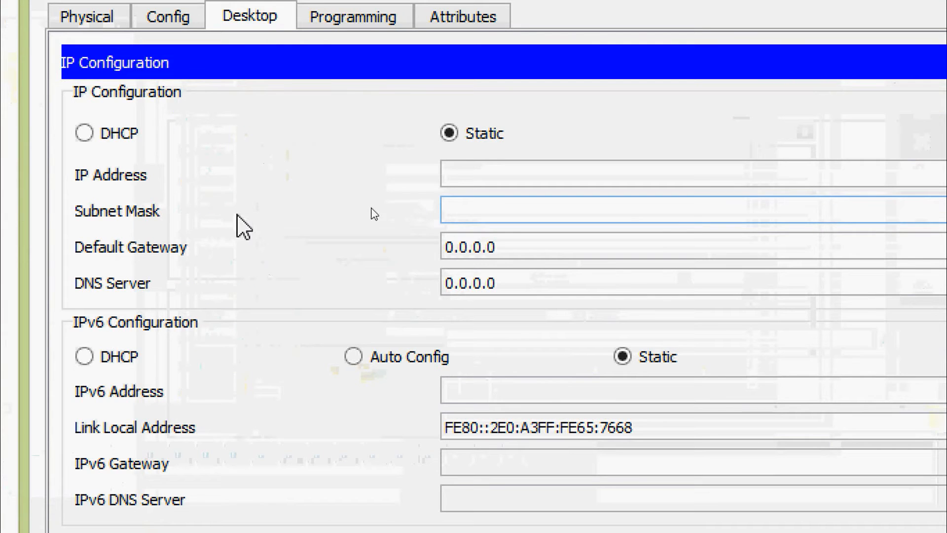
click(448, 176)
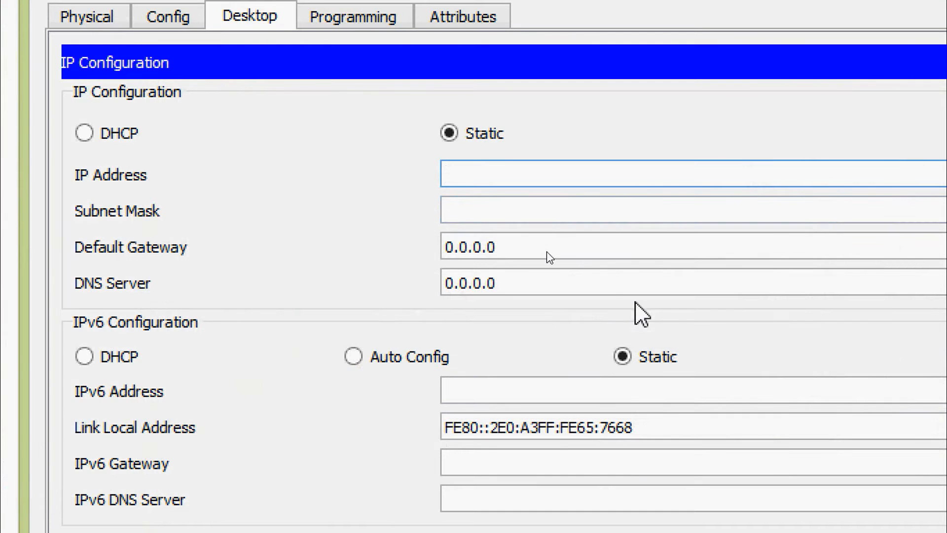
text(192.168.1.10)
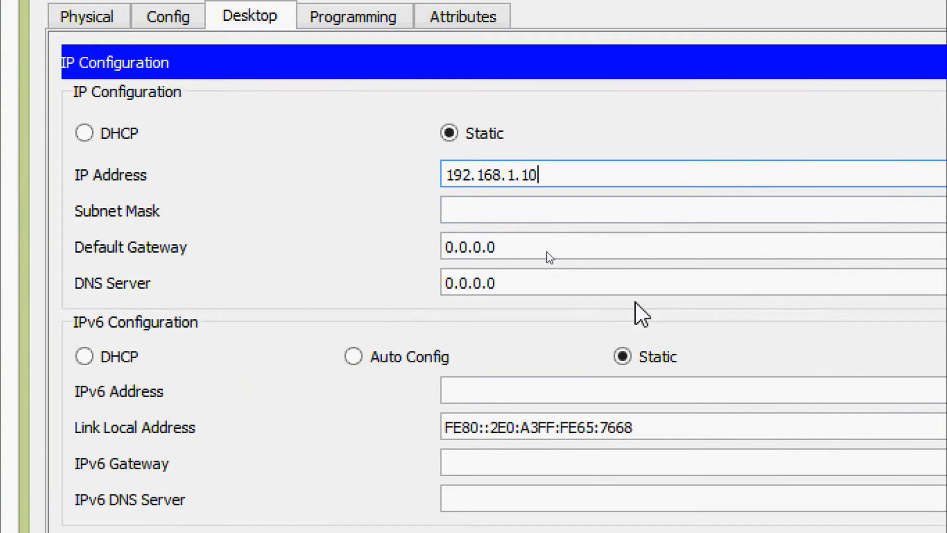
key(Tab)
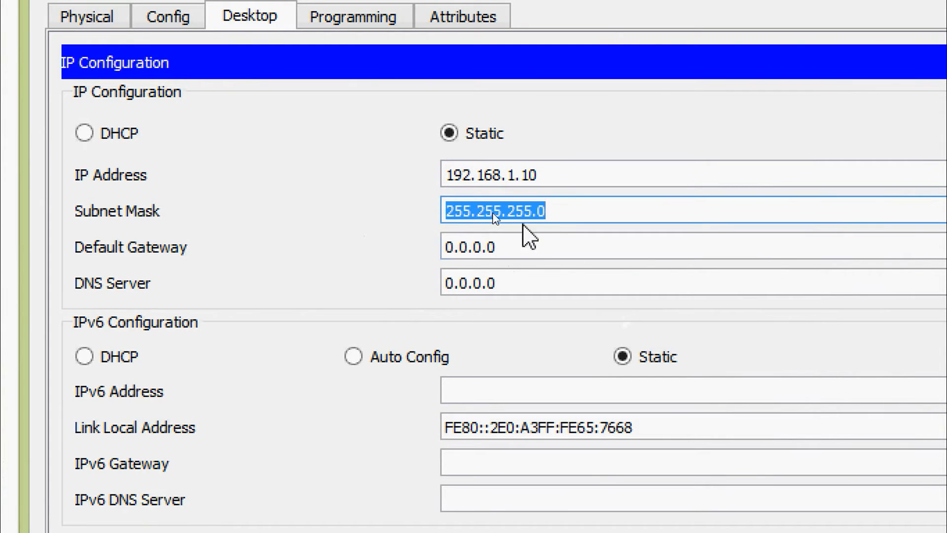
click(557, 210)
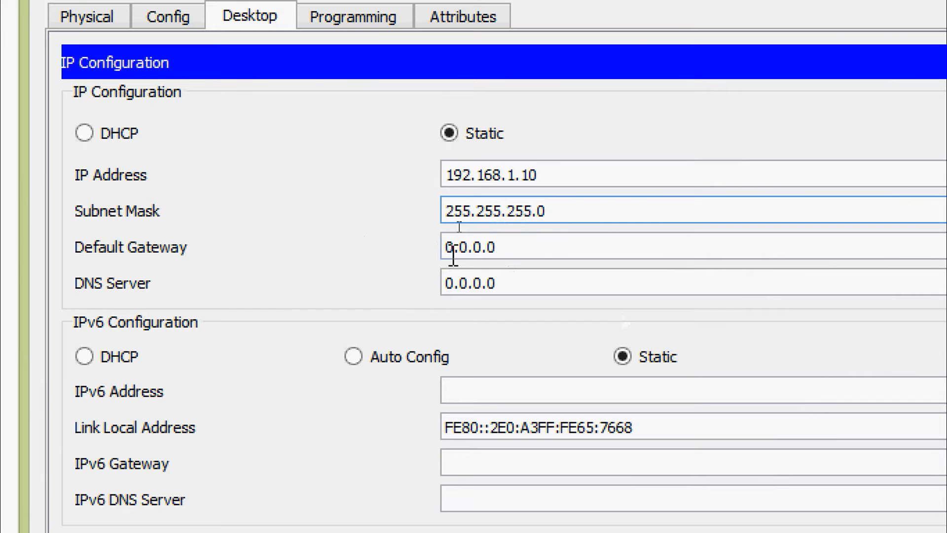
Set PC1's default gateway to 192.168.1.1 and close its configuration window
key(Tab)
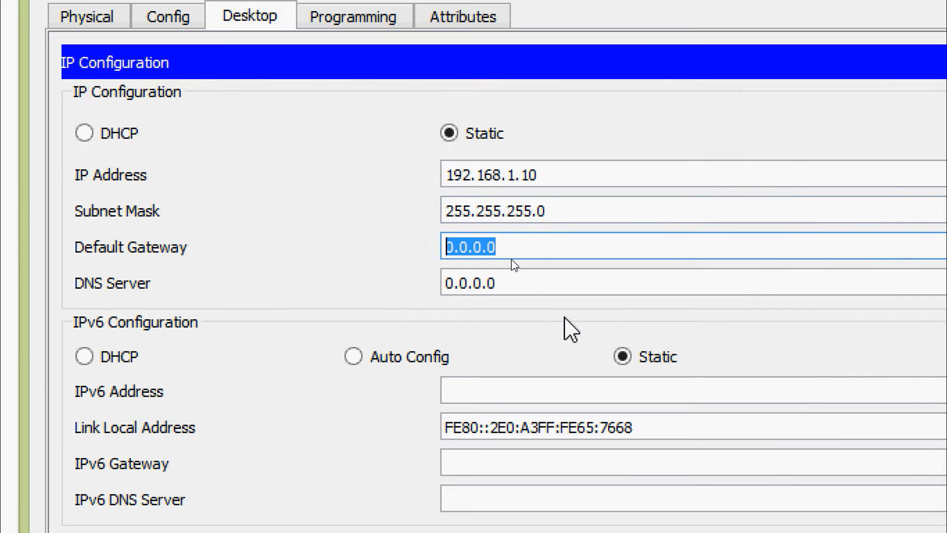
text(192.168.1.1)
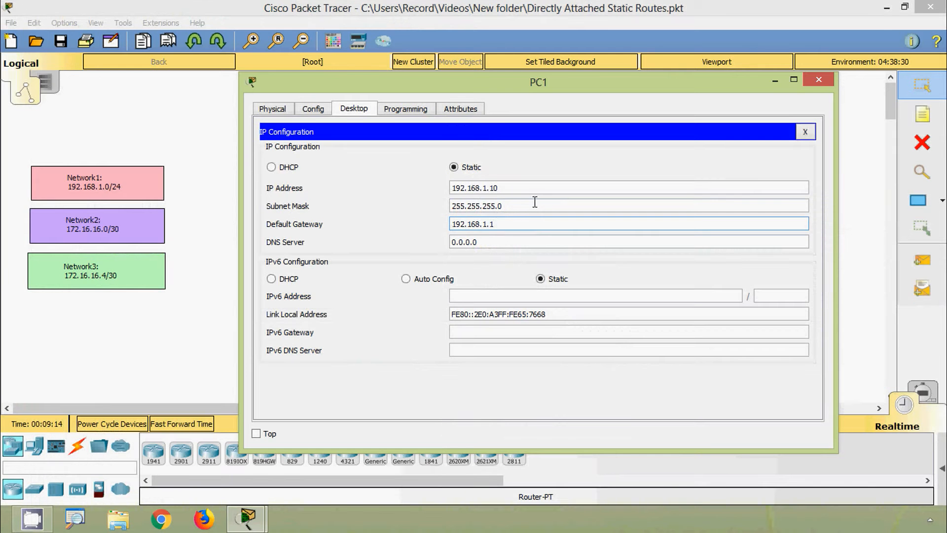
click(818, 80)
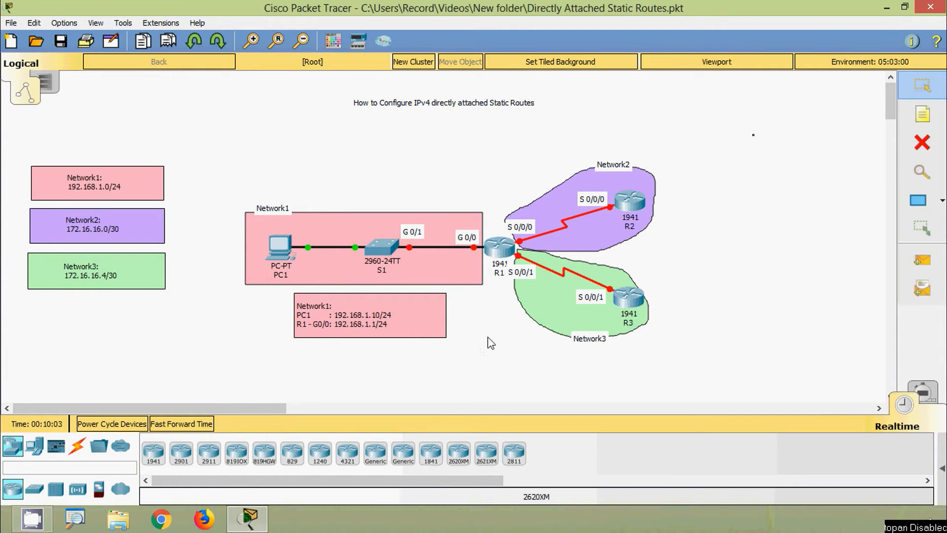
Open R1's command-line interface and enter privileged EXEC mode
click(500, 248)
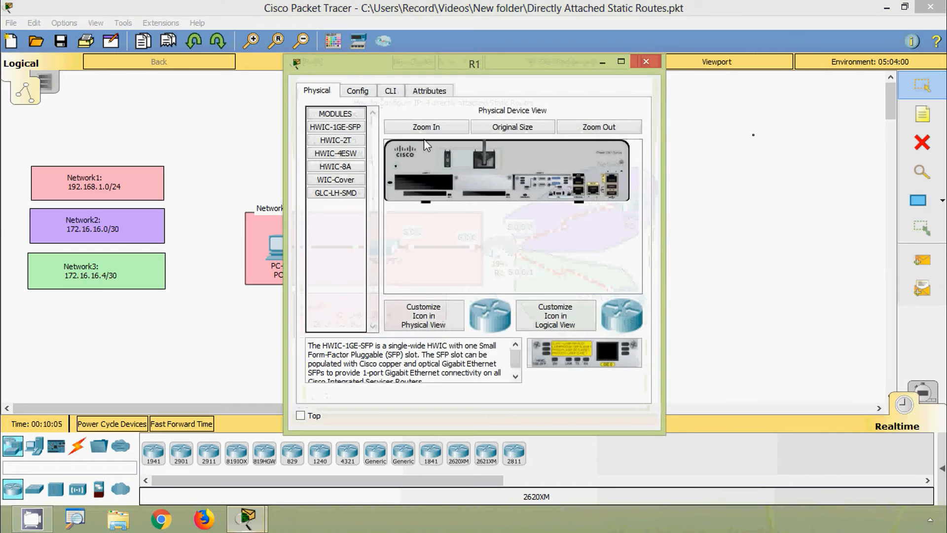
click(392, 91)
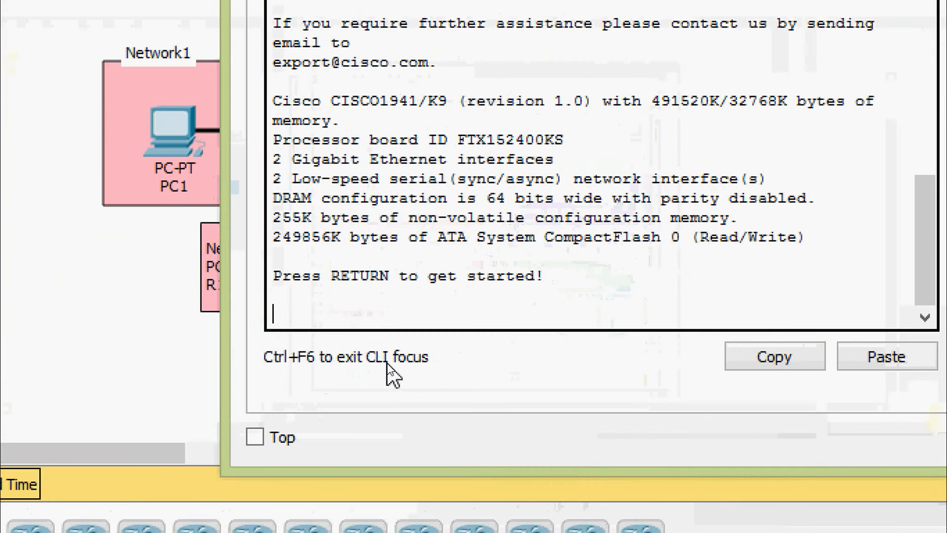
key(Return)
text(ena)
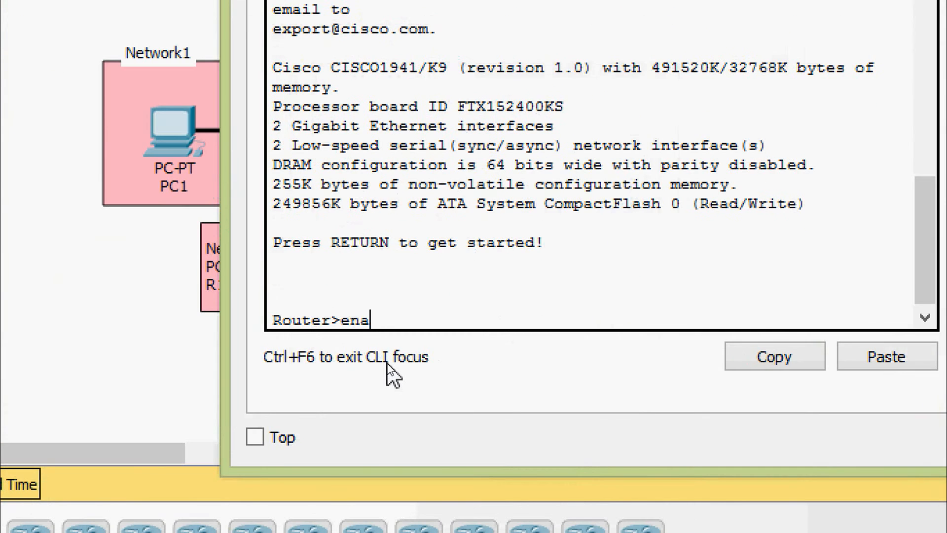
key(Tab)
key(Return)
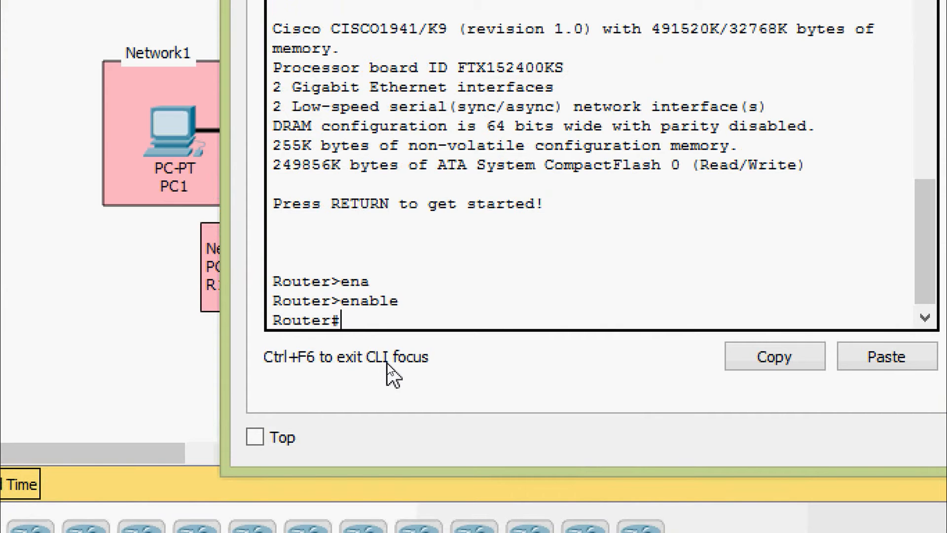
Show the brief IP interface summary on R1 and examine the GigabitEthernet0/0 address and status
text(sh)
key(Tab)
text(ip inte)
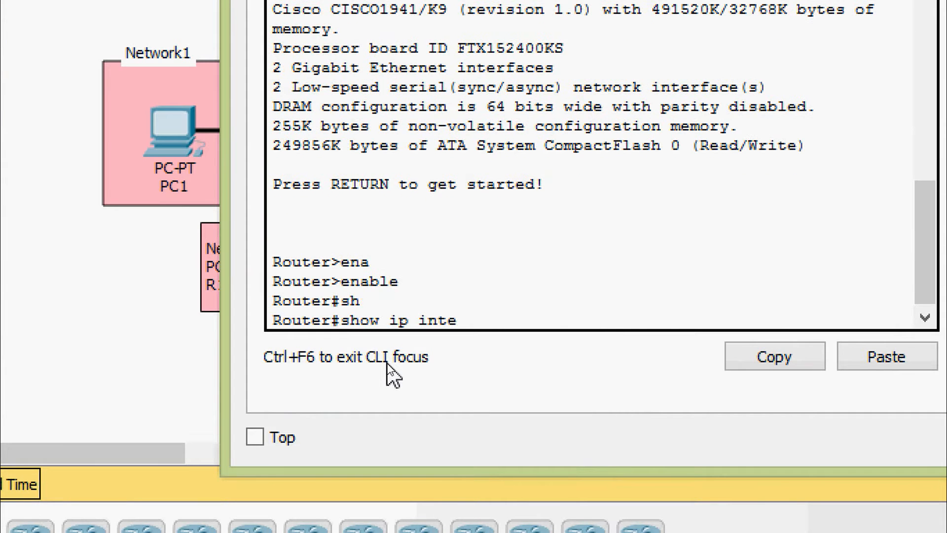
text(r)
key(Tab)
text(b)
key(Tab)
key(Return)
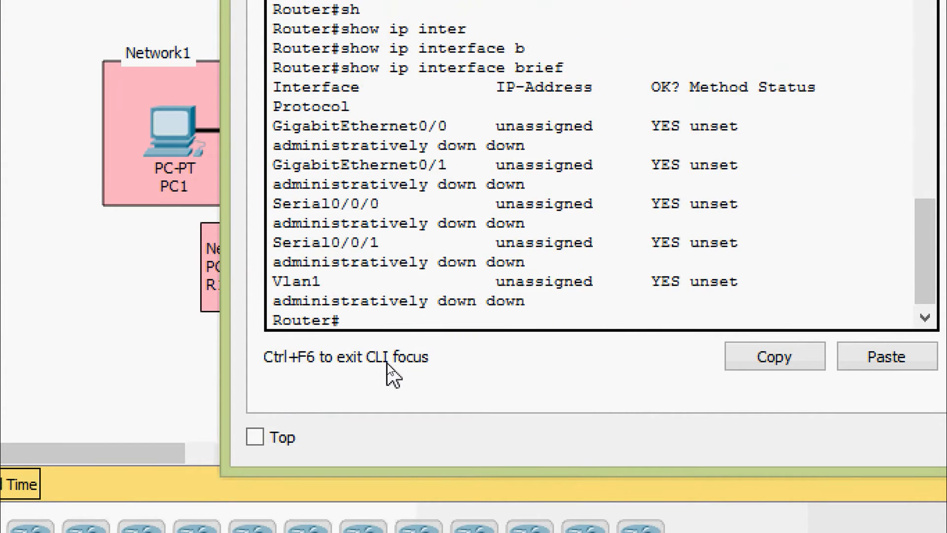
drag(230, 238, 108, 240)
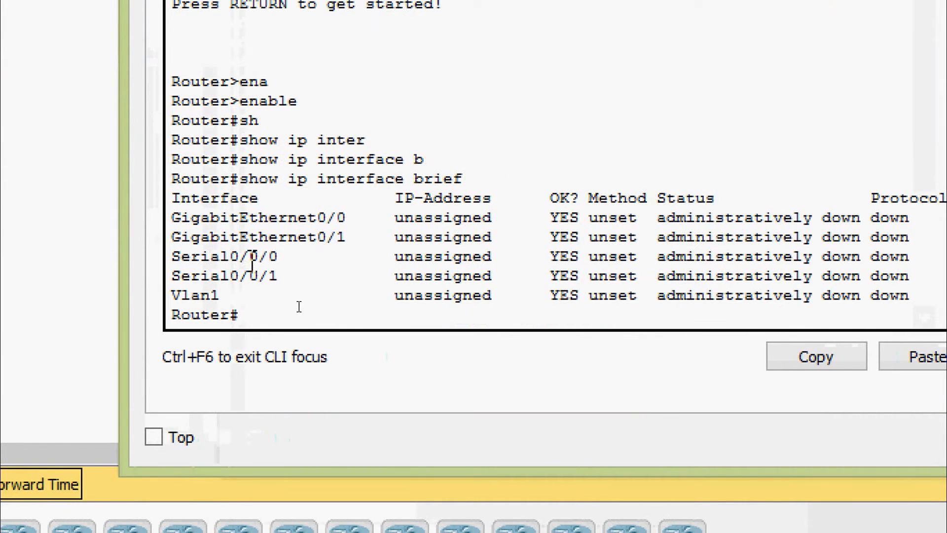
drag(173, 217, 502, 221)
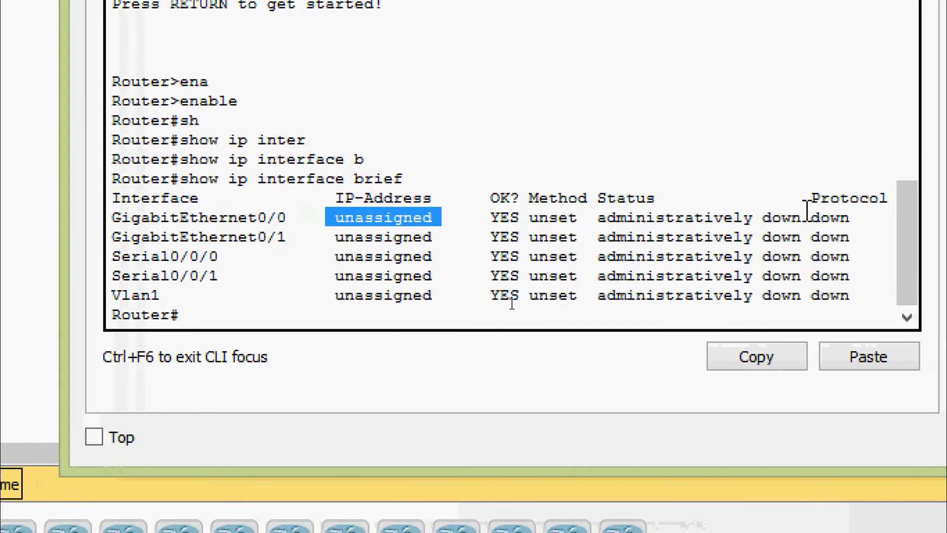
click(220, 310)
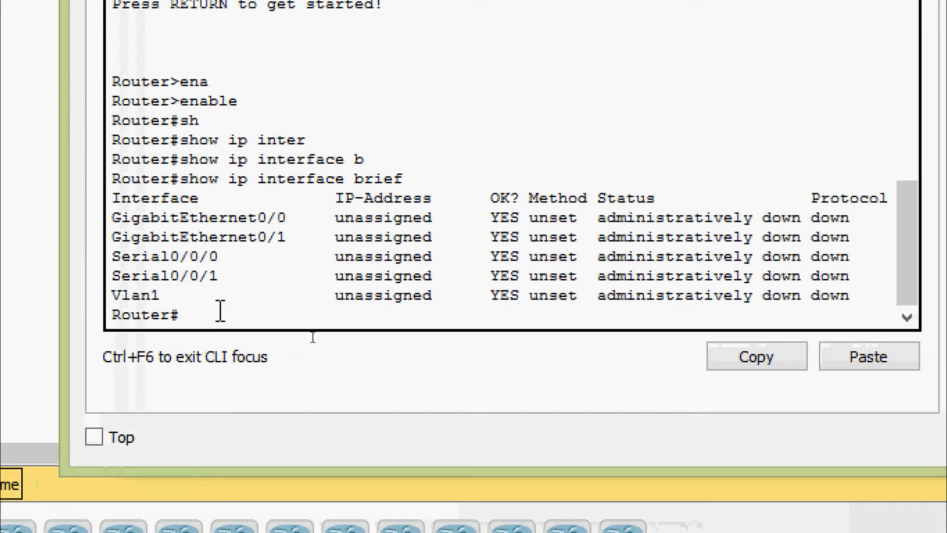
Enter global configuration mode on R1 and open interface GigabitEthernet 0/0 for configuration
text(nf)
key(Tab)
text(t)
key(Tab)
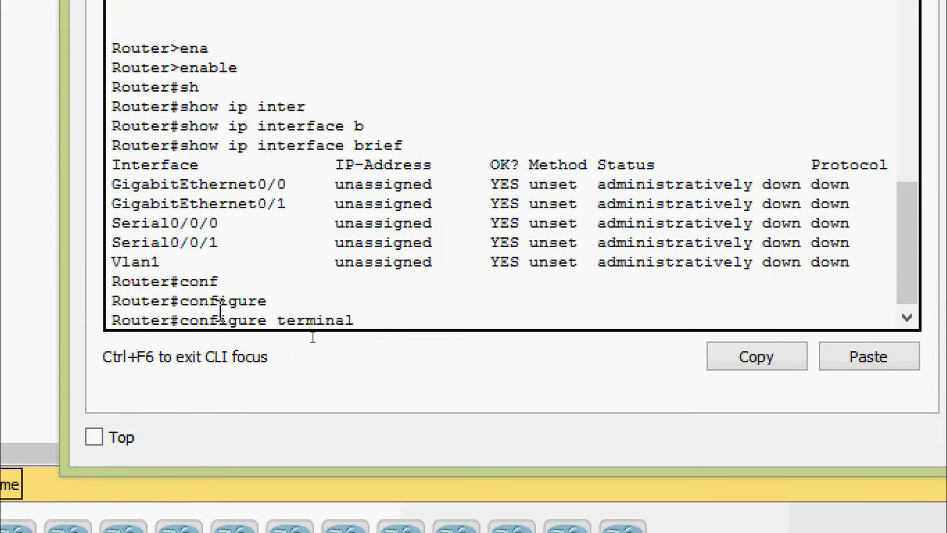
key(Return)
key(Return)
text(inter)
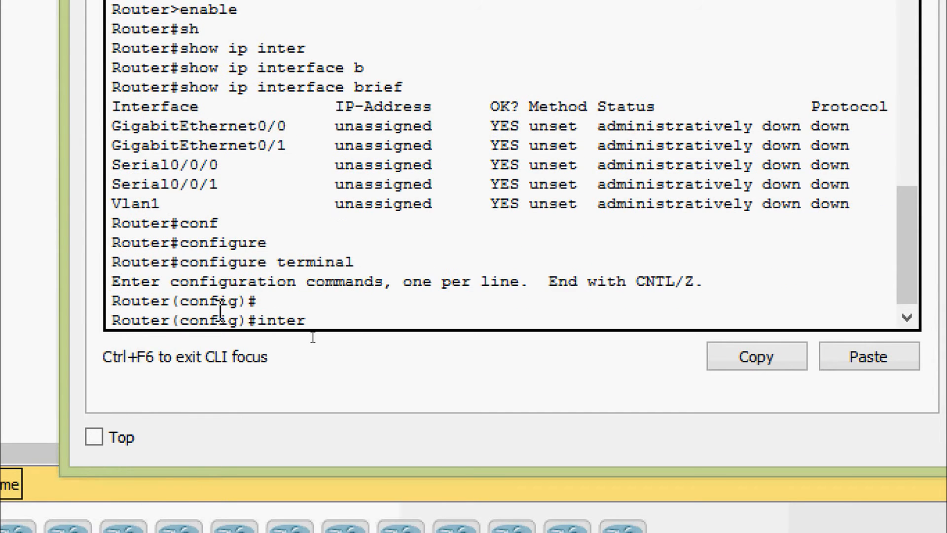
key(Tab)
text(g)
key(Tab)
text(0)
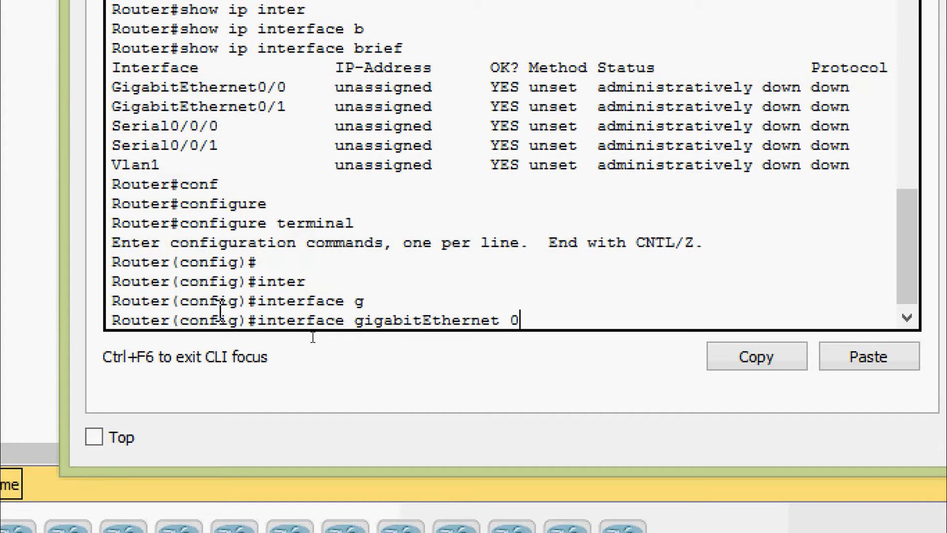
key(Return)
Assign IP address 192.168.1.1 with subnet mask 255.255.255.0 to R1's GigabitEthernet 0/0, checking the command's syntax help
text(ip )
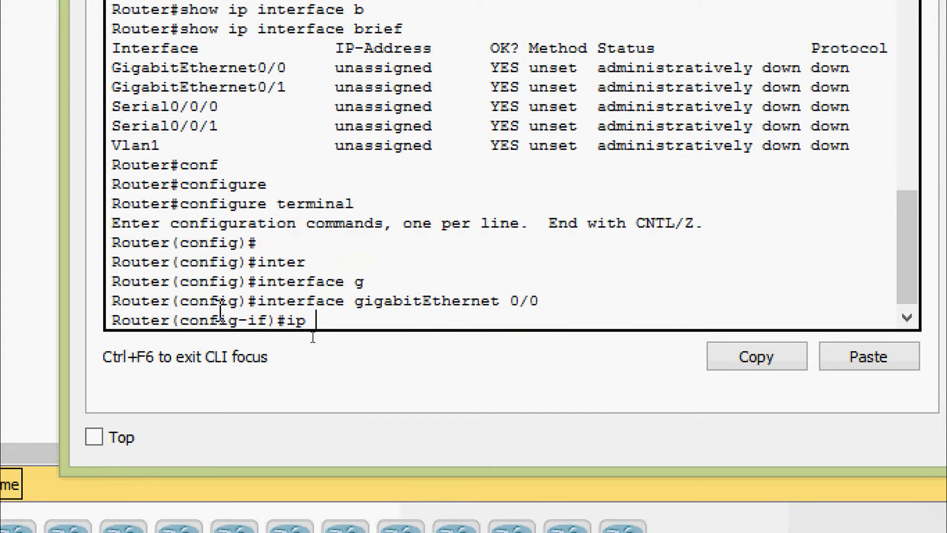
text(ad)
key(Tab)
text(19)
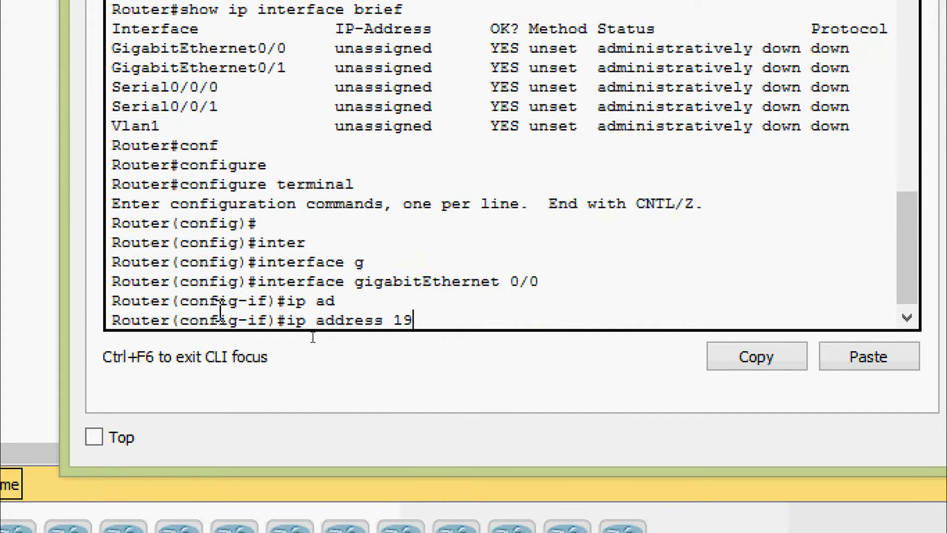
text(2.168.1.1 ?)
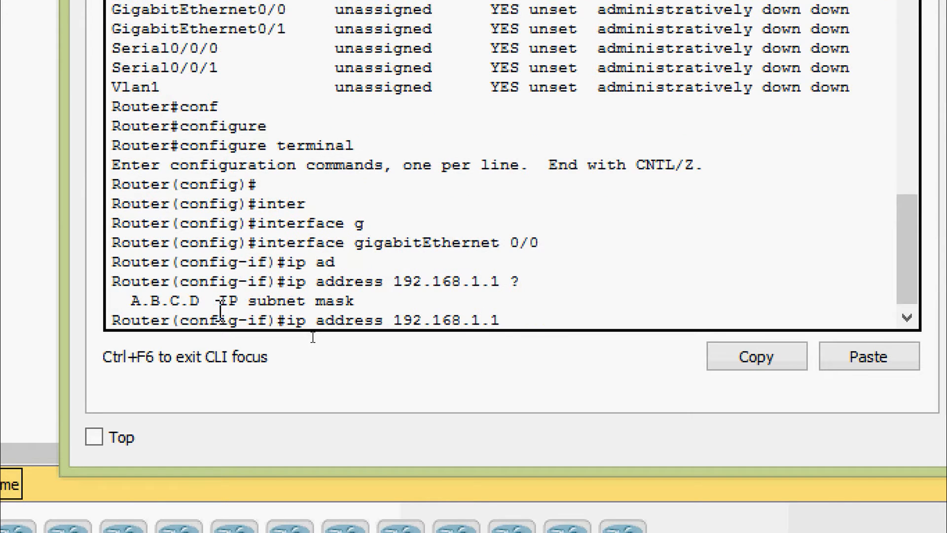
text(255.255.)
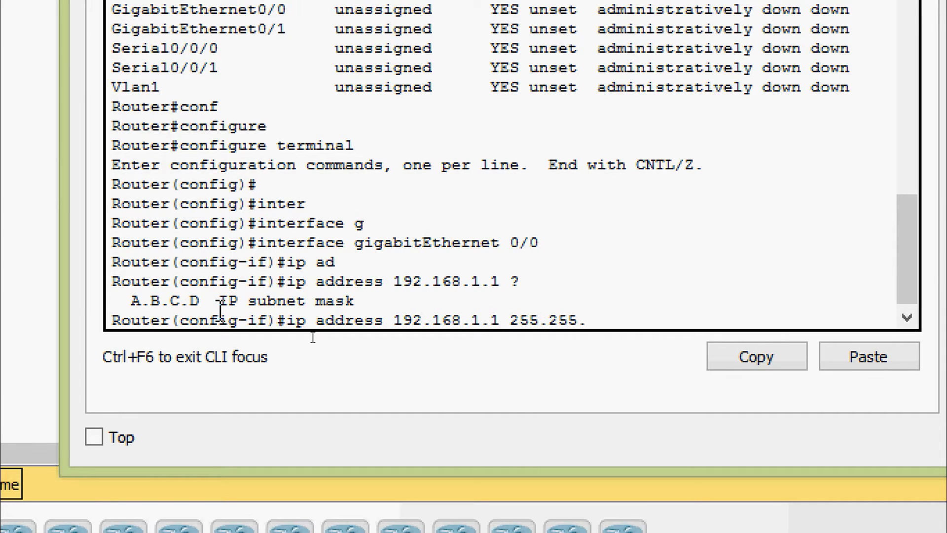
text(255.0)
key(Return)
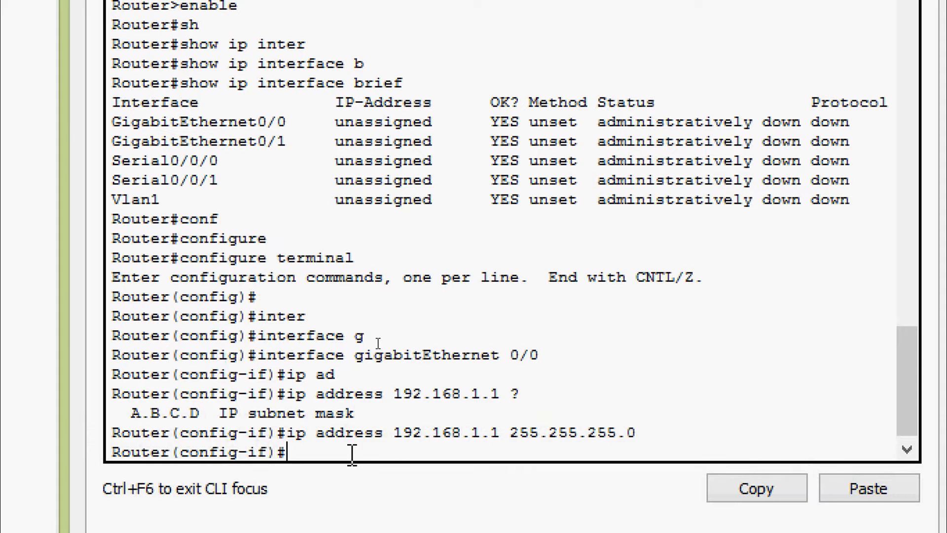
Enable R1's GigabitEthernet 0/0 interface with no shutdown
text(o shu)
key(Tab)
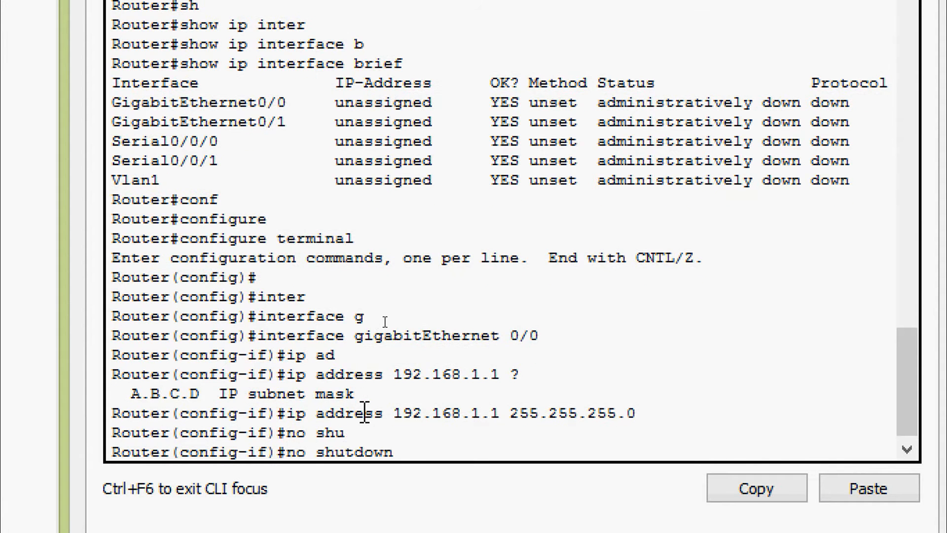
key(Return)
key(Return)
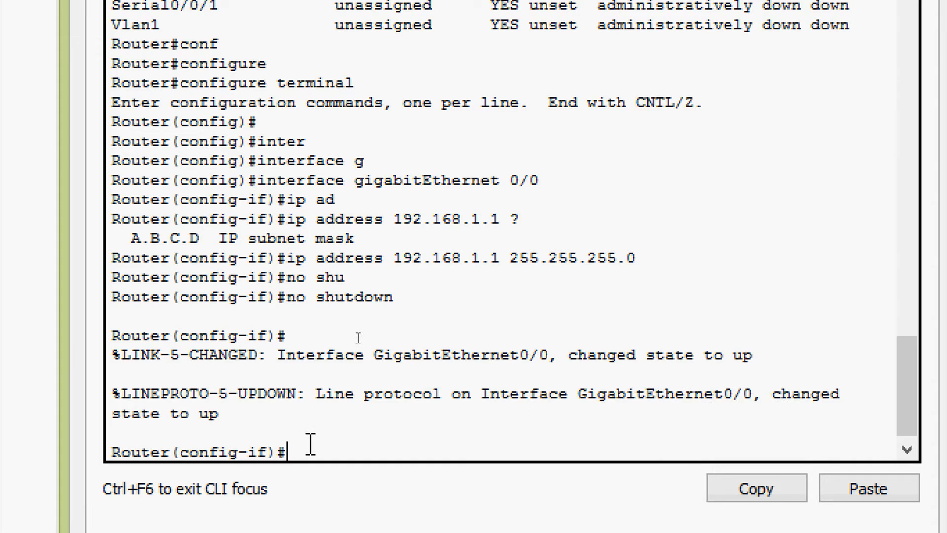
Leave configuration mode and copy R1's running-config to startup-config, accepting the default destination filename
key(ctrl+z)
text(cop)
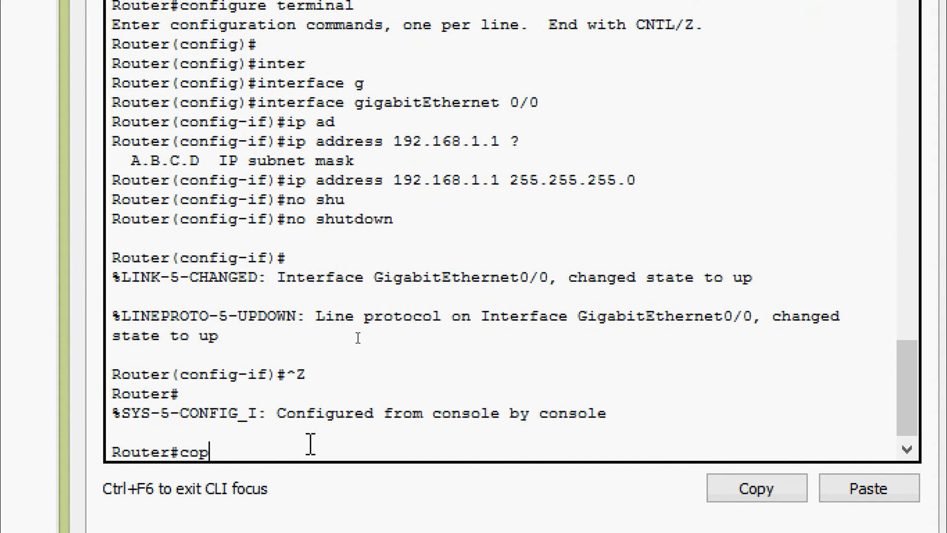
key(Tab)
text(r)
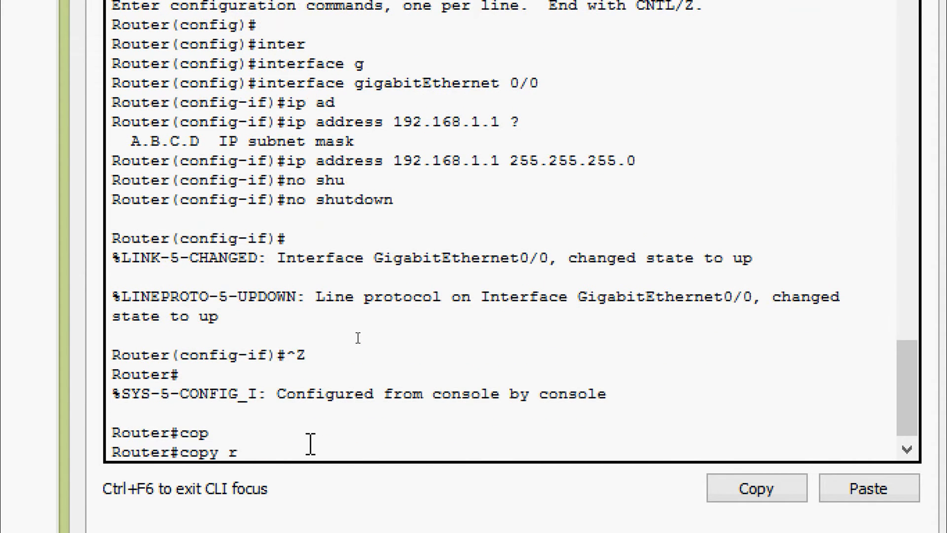
key(Tab)
text(st)
key(Tab)
key(Return)
key(Return)
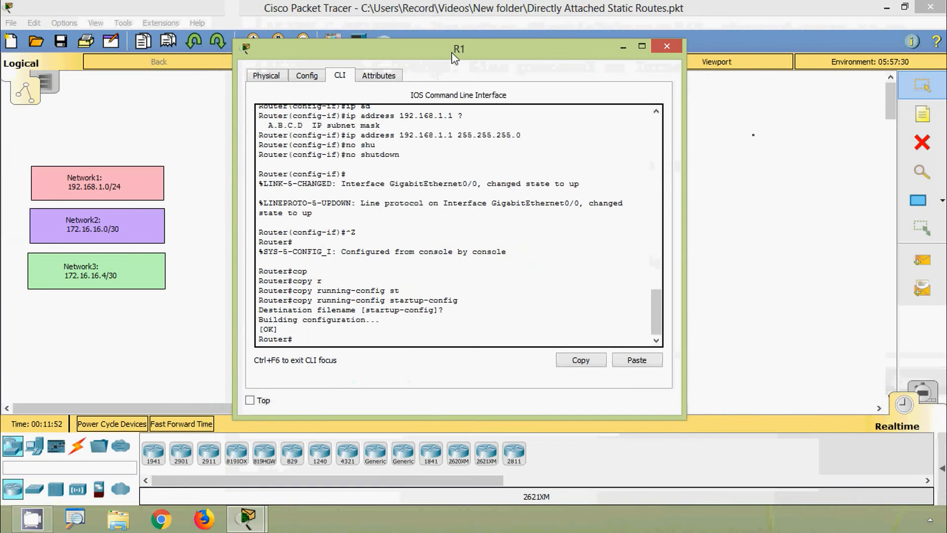
Return the router to global configuration mode with configure terminal
drag(452, 49, 655, 66)
drag(563, 76, 413, 48)
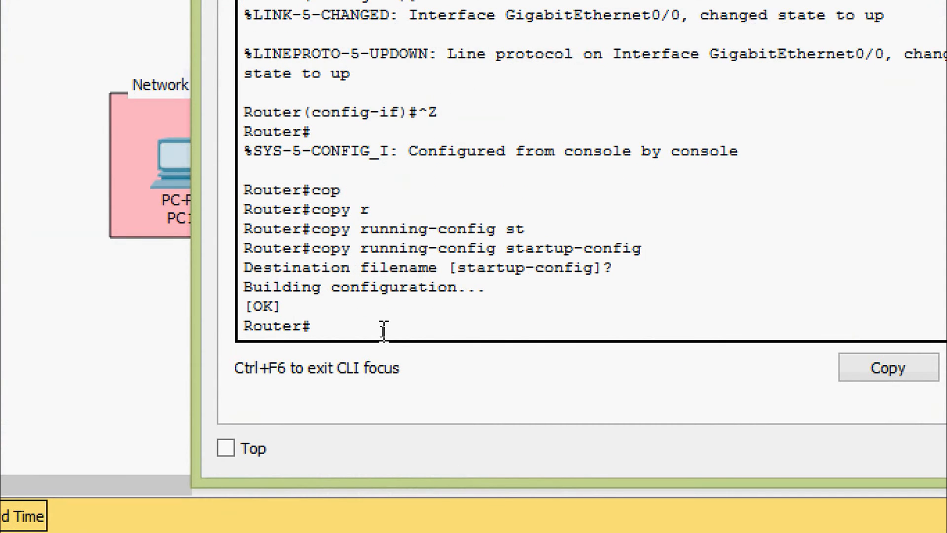
text(ho)
key(Tab)
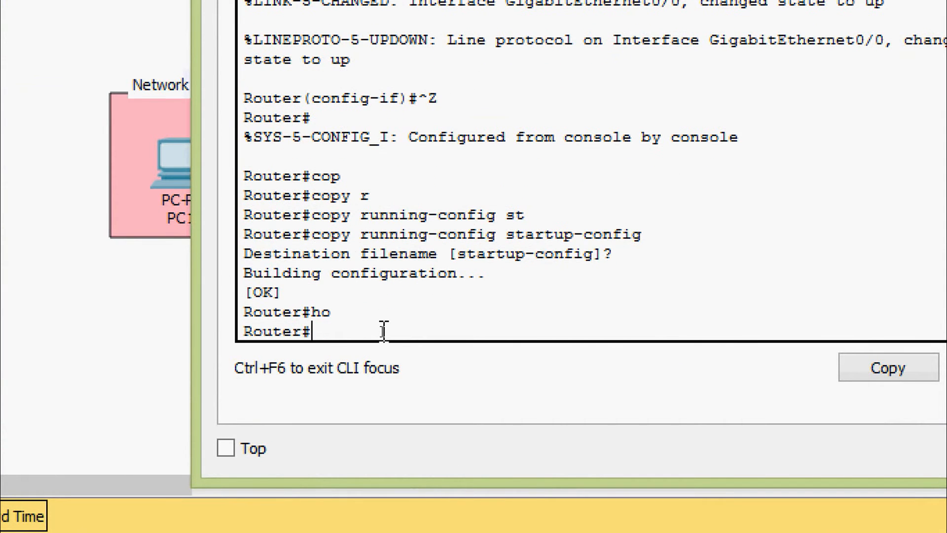
text(conf)
key(Tab)
text(t)
key(Tab)
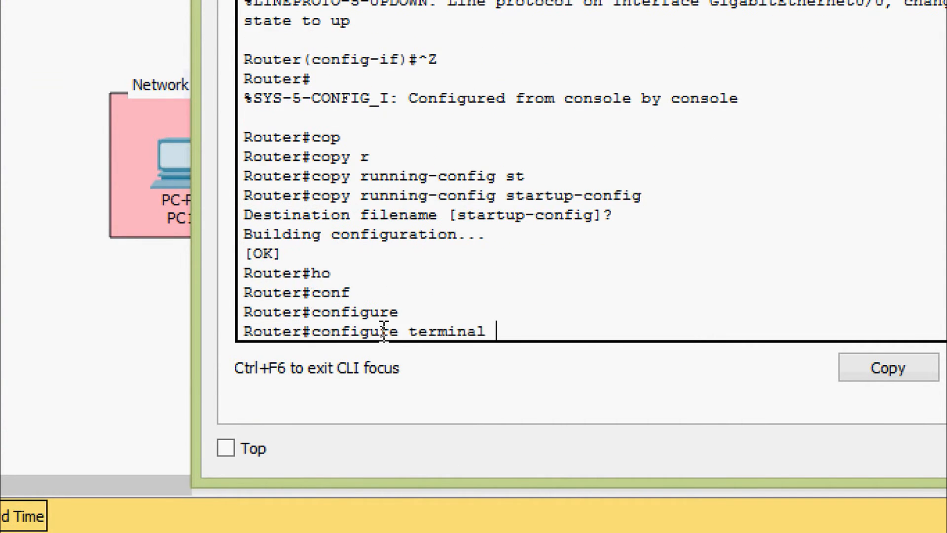
key(Return)
key(Return)
key(Return)
Set the router's hostname to R1
text(ho)
key(Tab)
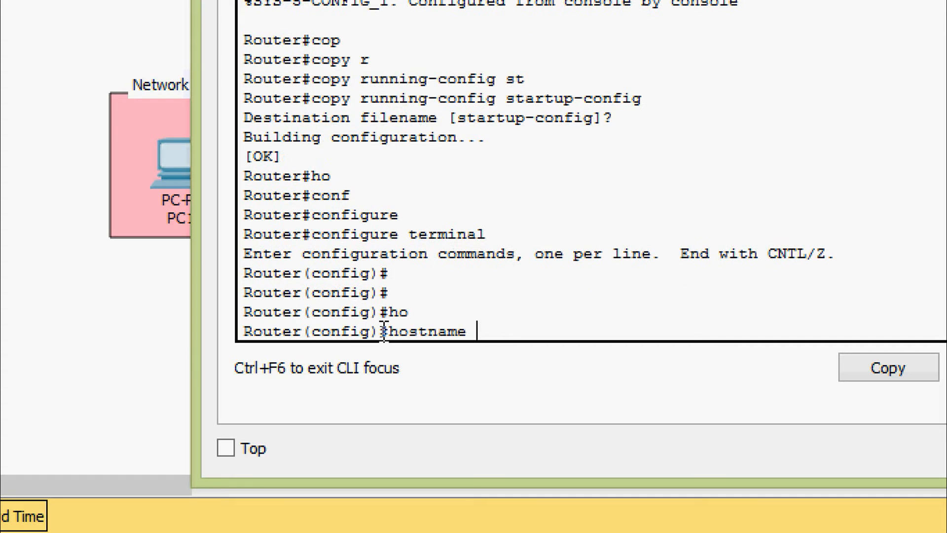
text(R1)
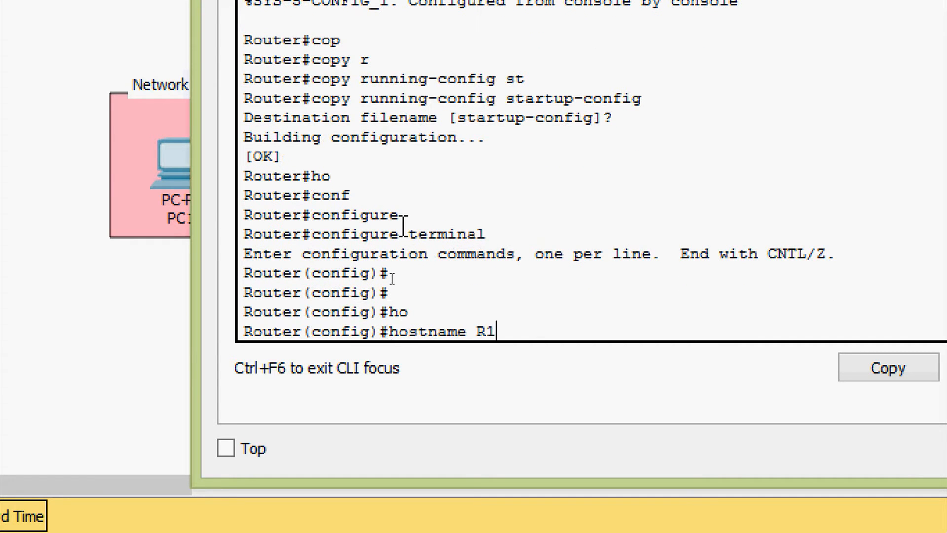
key(Return)
key(Return)
key(Return)
key(Return)
key(Return)
key(Return)
key(Return)
Exit to privileged EXEC mode and save the renamed router's running-config to startup-config
key(ctrl+z)
key(Return)
key(Return)
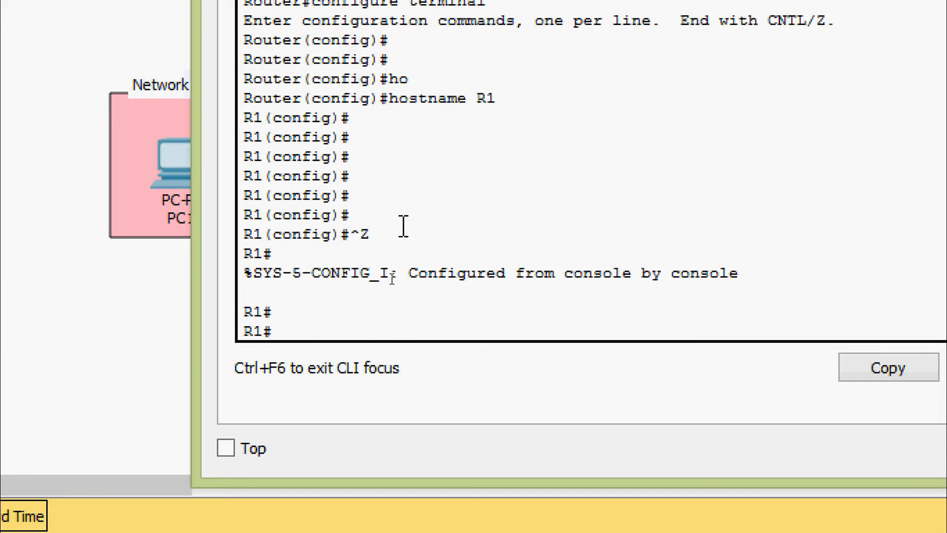
text(cop)
key(Tab)
text(r)
key(Tab)
text(st)
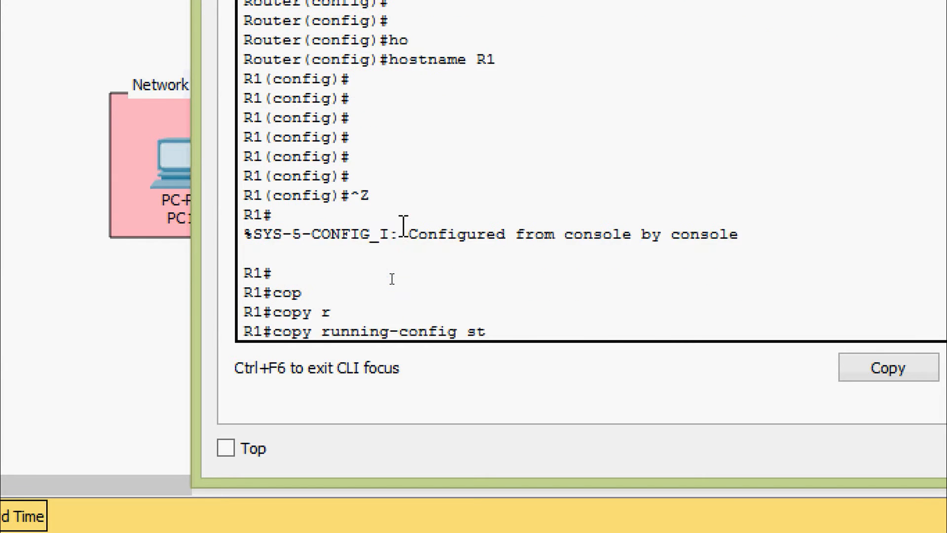
key(Tab)
key(Return)
key(Return)
List R1's interfaces again with show ip interface brief and check GigabitEthernet0/0's IP address, status and protocol
text(sh)
key(Tab)
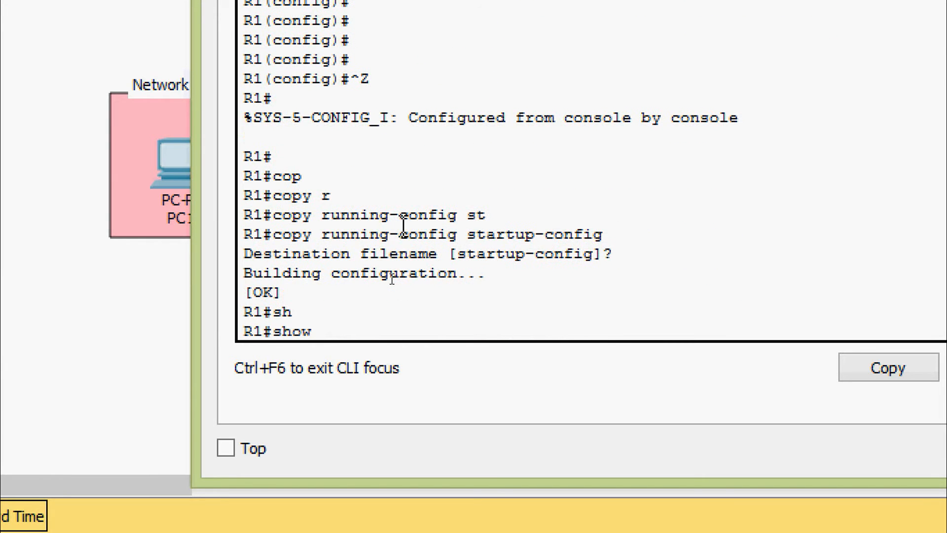
text(ip inter)
key(Tab)
text(b)
key(Tab)
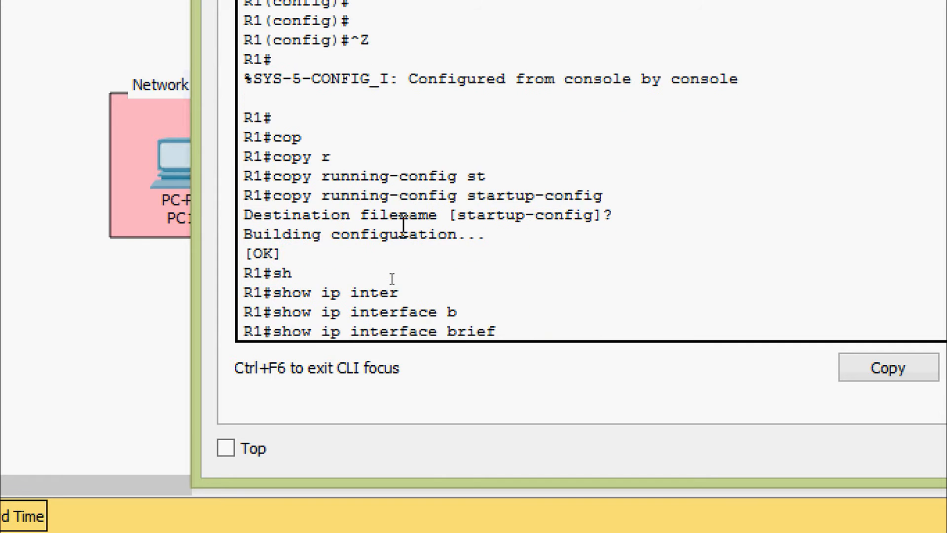
key(Return)
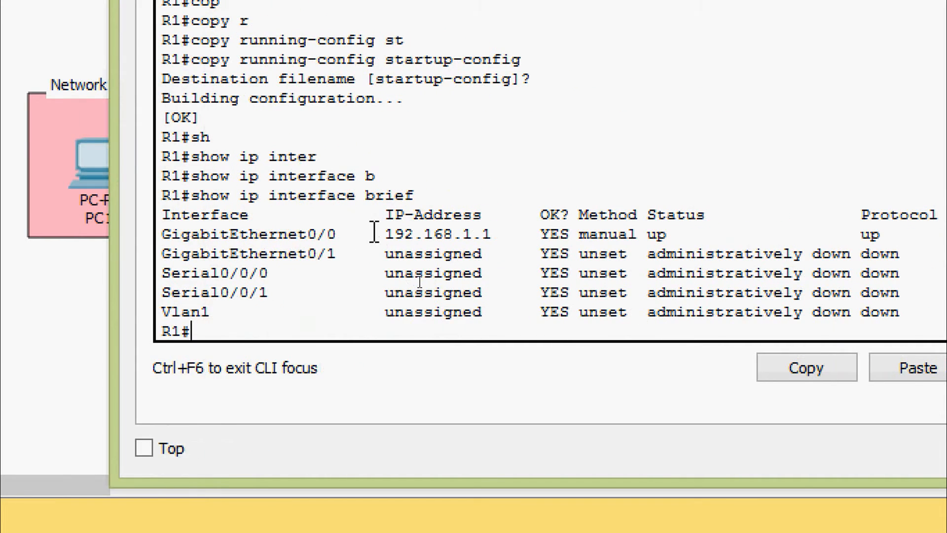
drag(376, 233, 493, 234)
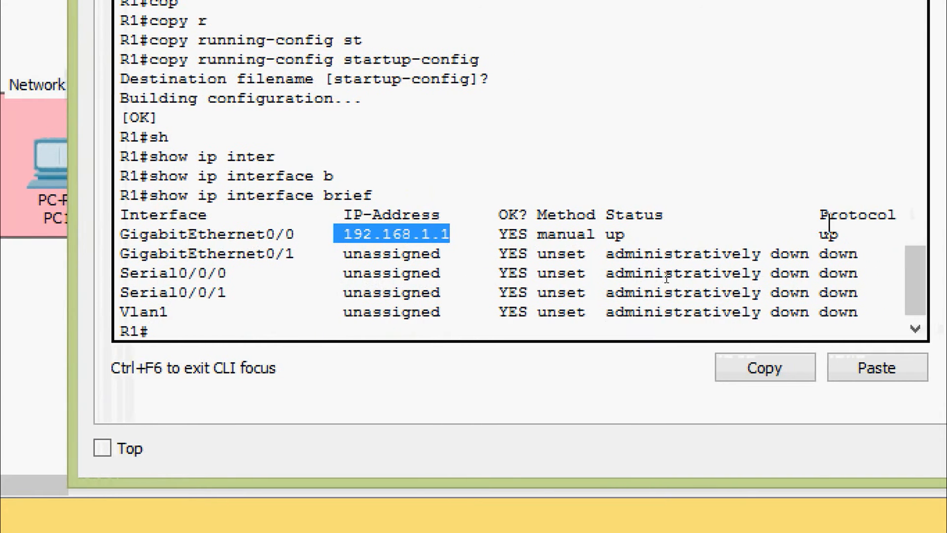
click(275, 329)
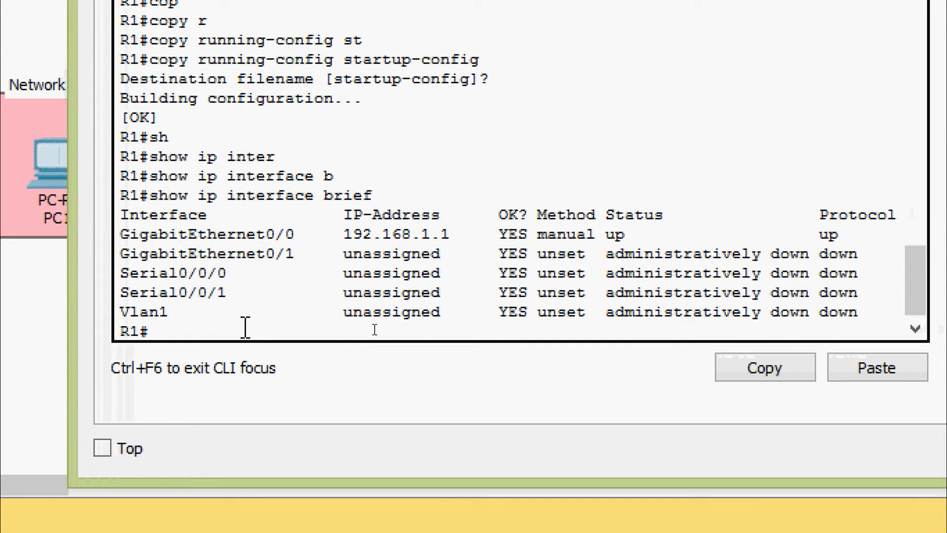
Display R1's running configuration with show run, review the GigabitEthernet and serial interface sections, and return to the prompt
text(sh)
key(Tab)
text(run)
key(Return)
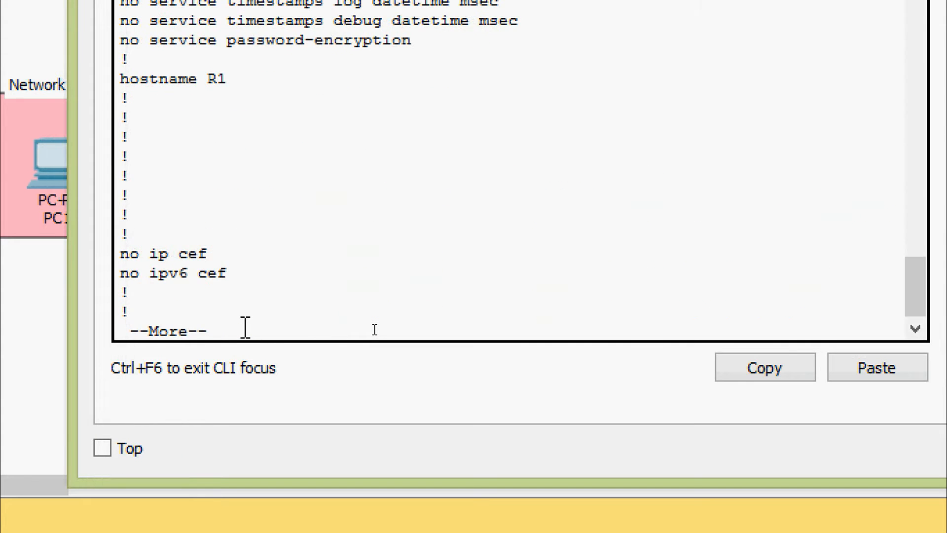
key(space)
key(space)
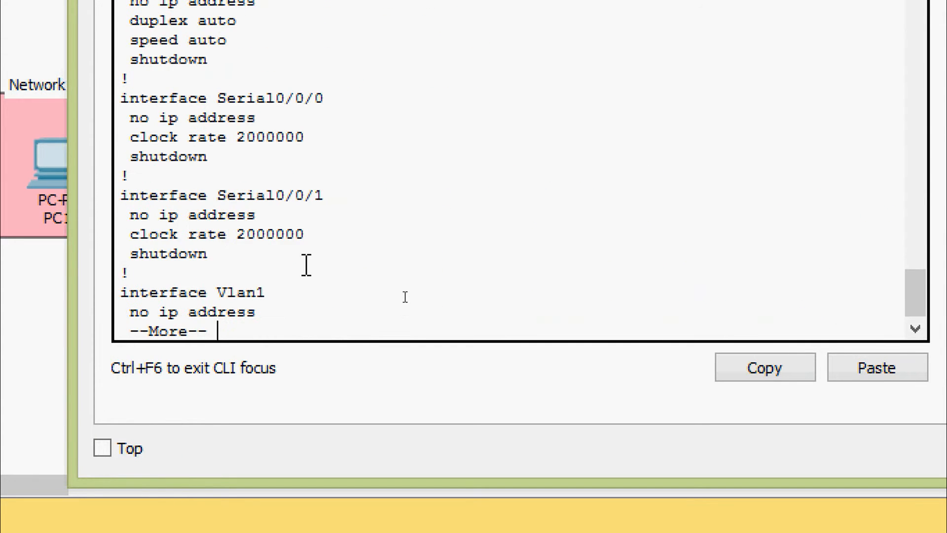
scroll(307, 262, up, 2)
scroll(306, 261, up, 1)
scroll(307, 261, up, 1)
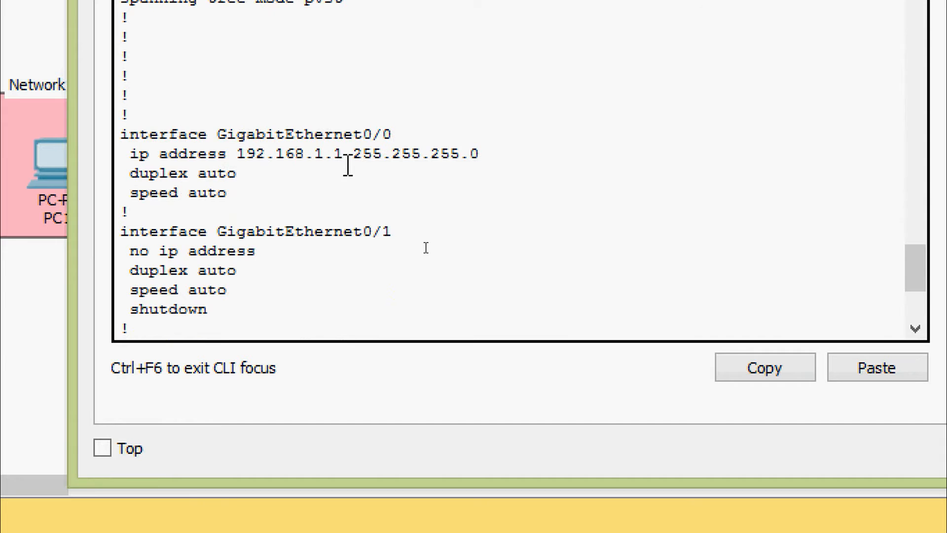
scroll(295, 235, down, 2)
scroll(278, 249, down, 1)
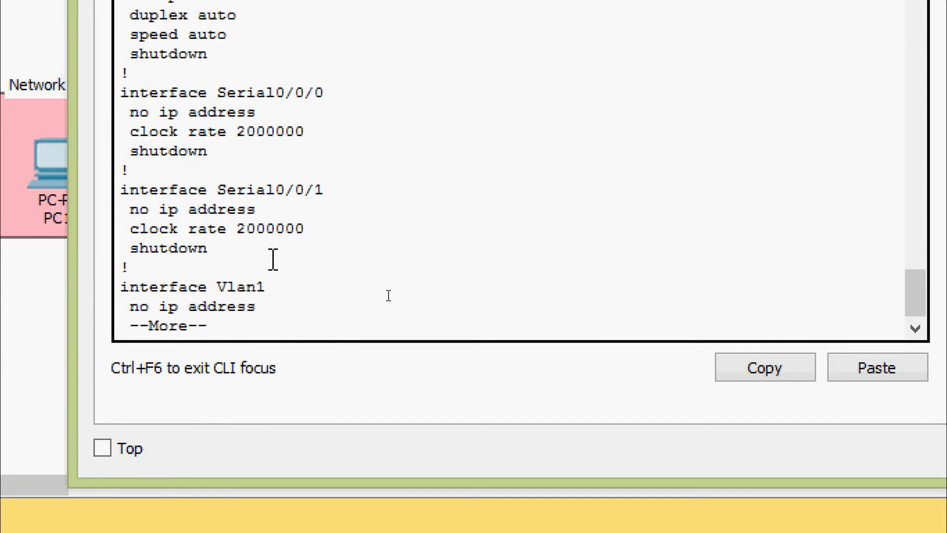
key(ctrl+c)
key(ctrl+c)
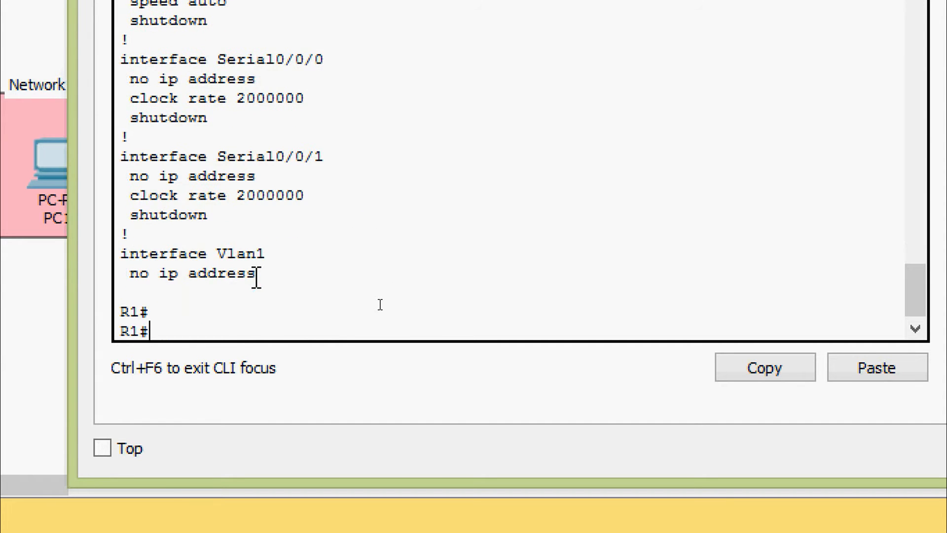
Run show interfaces gigabitEthernet 0/0 on R1 and check the interface's line status and Internet address
text(sh)
key(Tab)
text(inter)
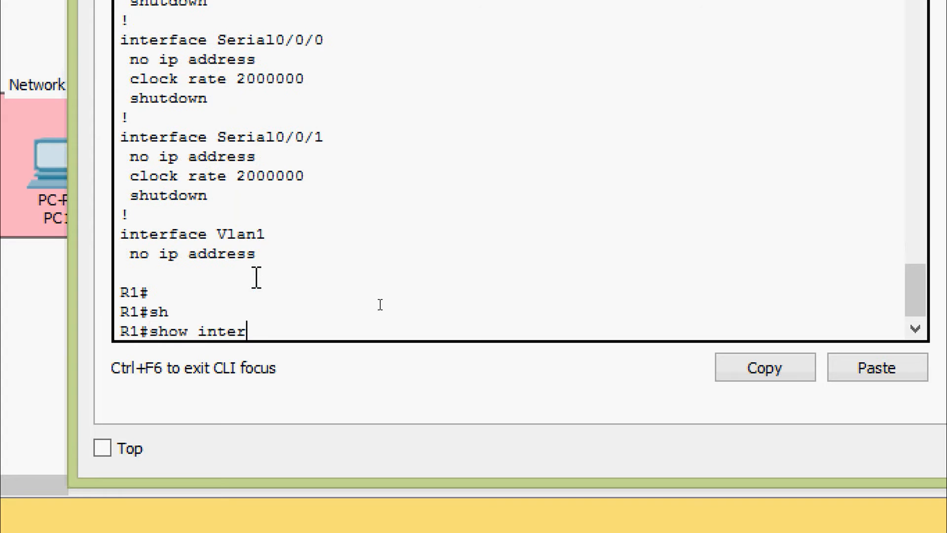
key(Tab)
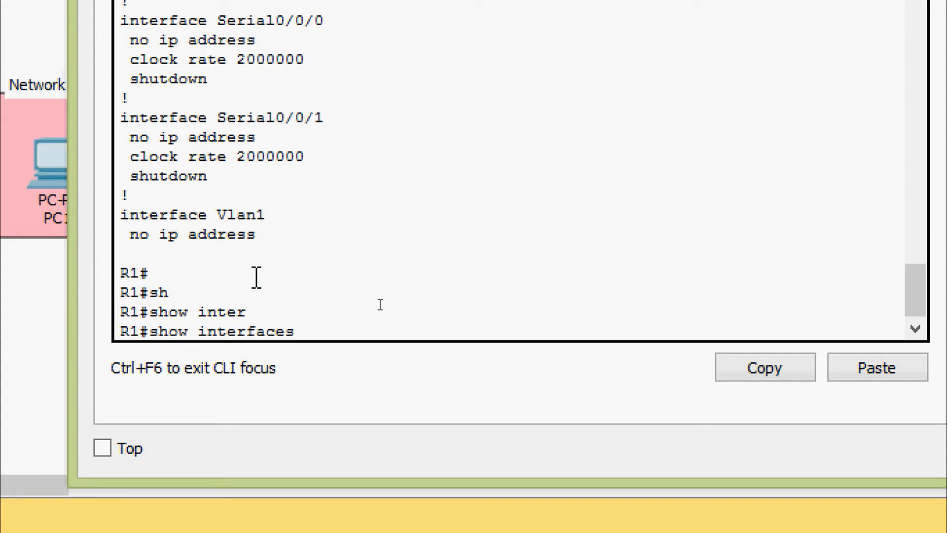
text(g)
key(Tab)
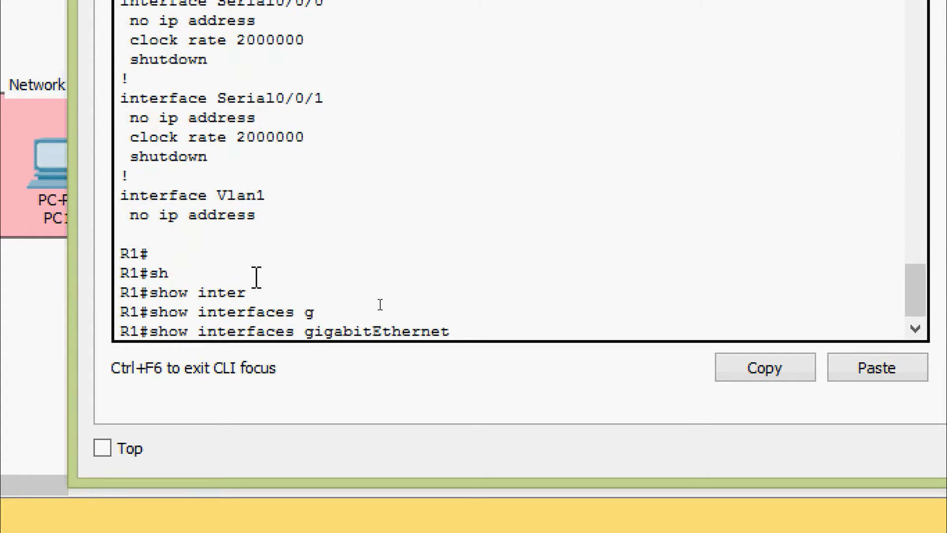
text(0/0)
key(Return)
scroll(328, 191, up, 5)
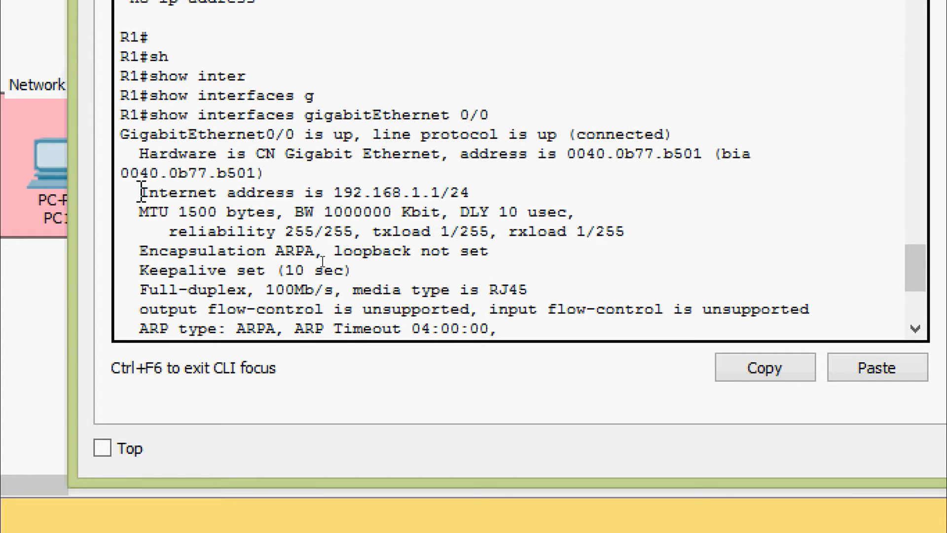
drag(140, 192, 485, 195)
click(485, 195)
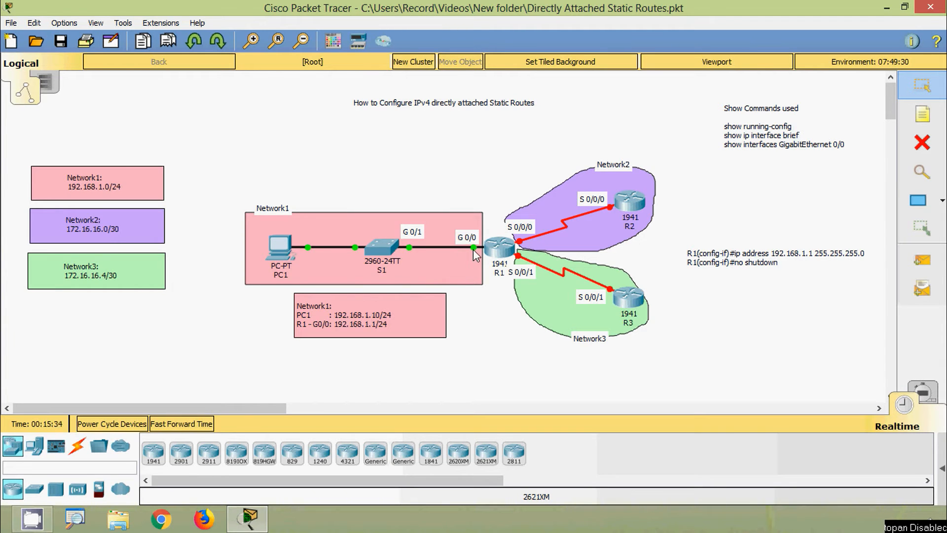
Open PC1's Command Prompt and run ipconfig /all to check its IP address, subnet mask and default gateway
click(275, 249)
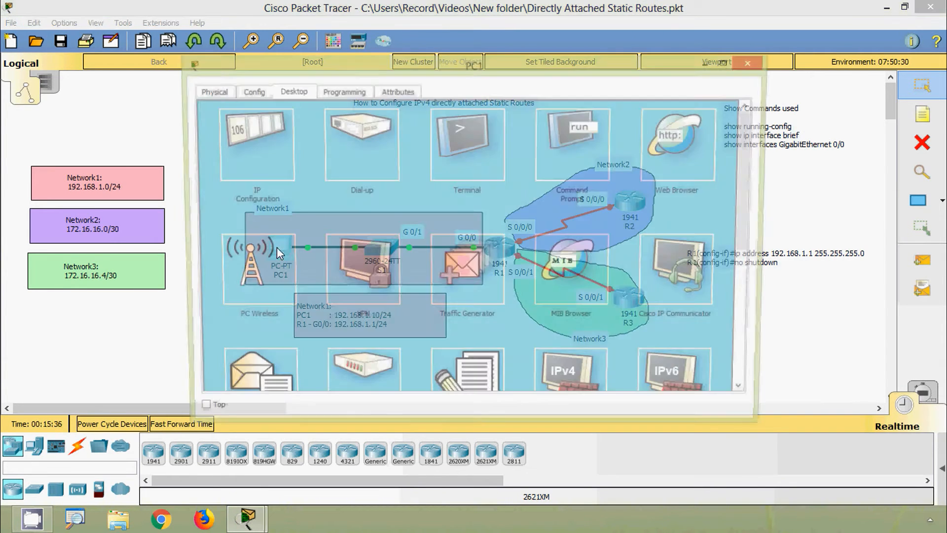
drag(366, 78, 383, 140)
drag(413, 188, 364, 112)
drag(565, 123, 561, 89)
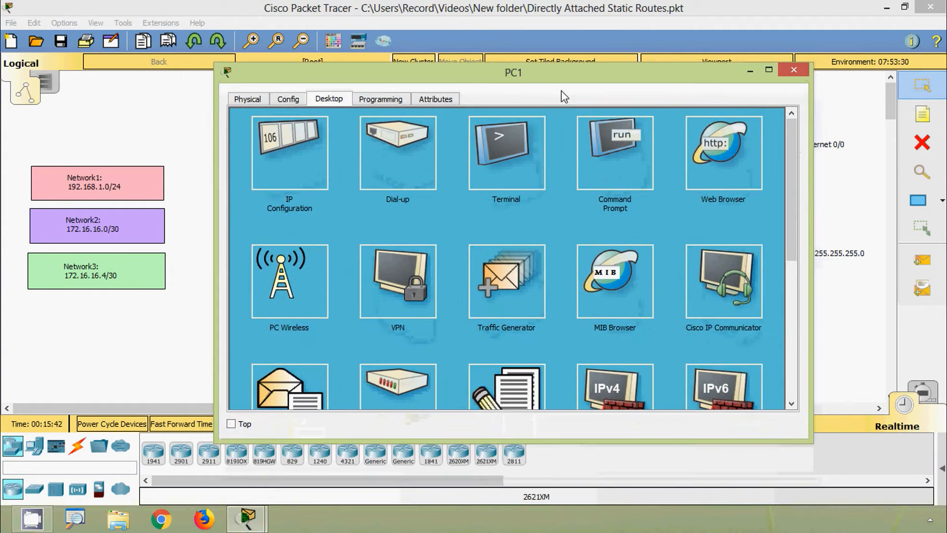
click(602, 188)
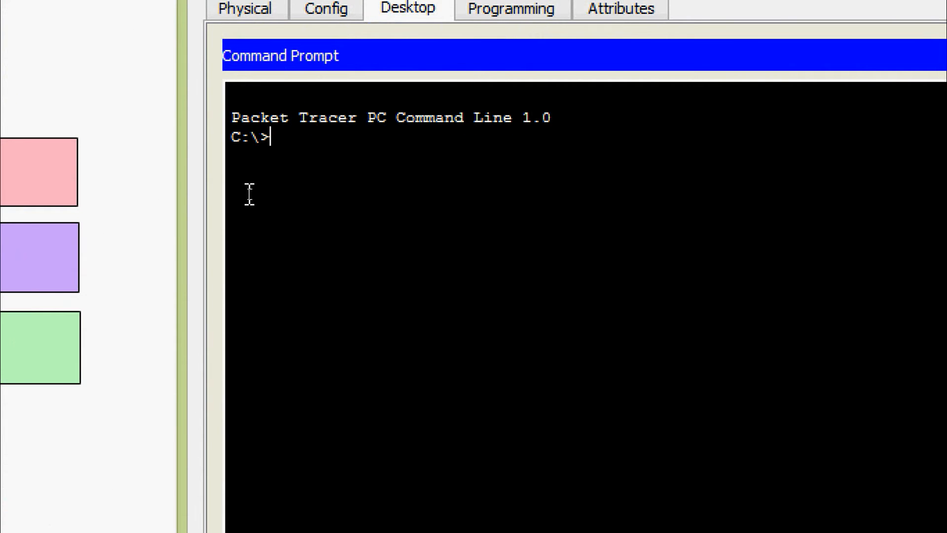
text(ipconfig /a)
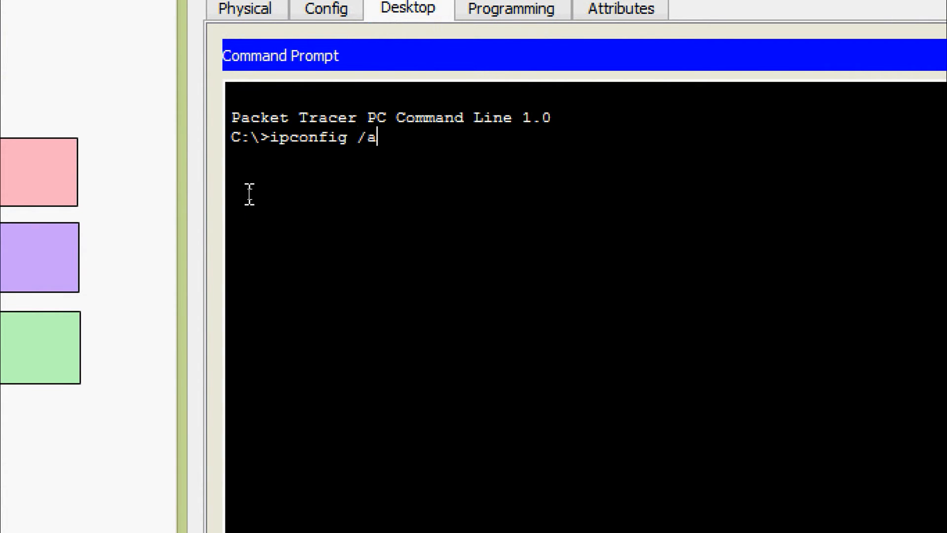
text(ll)
key(Return)
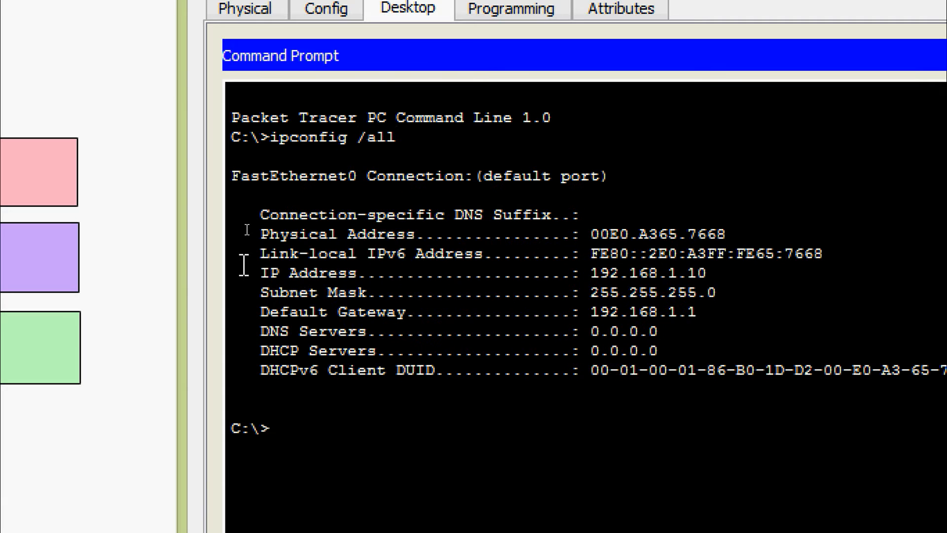
drag(246, 269, 775, 321)
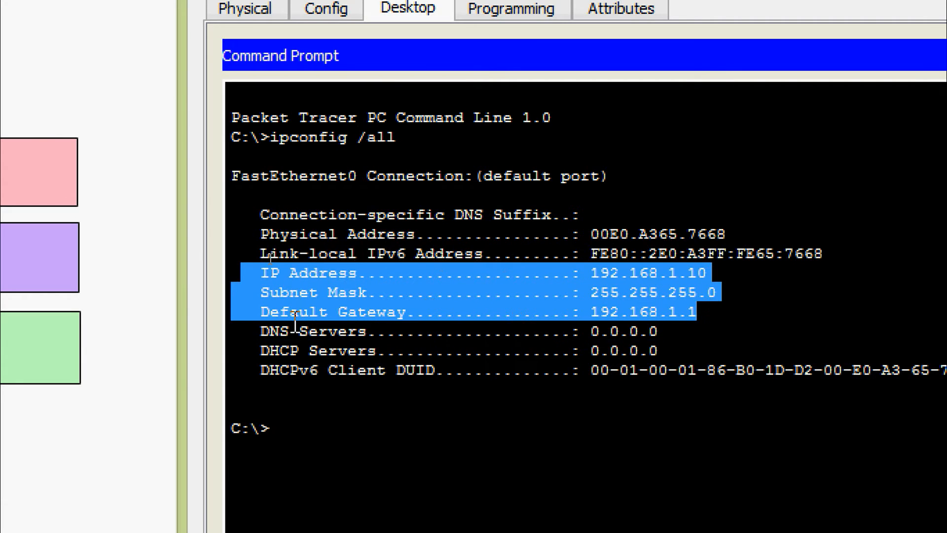
click(582, 332)
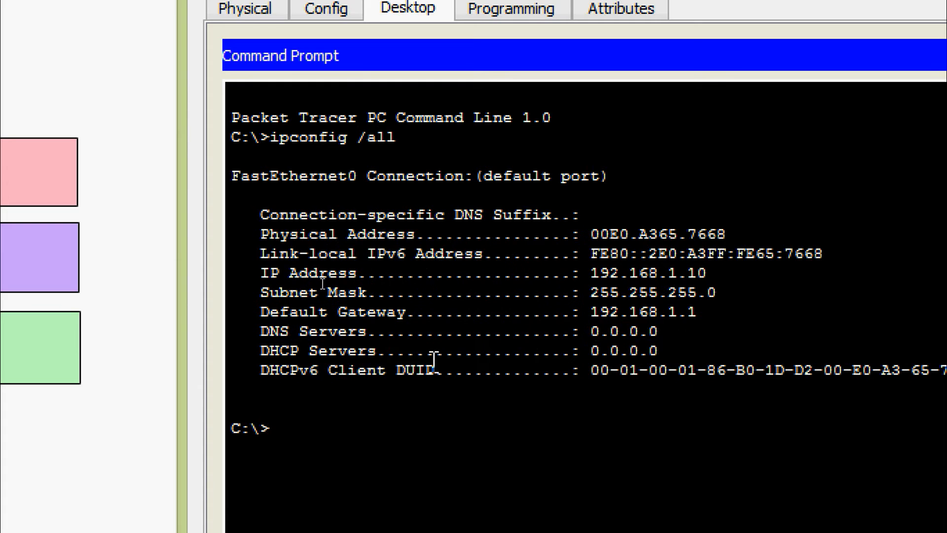
Ping R1's GigabitEthernet0/0 address 192.168.1.1 from PC1, then close PC1's window
text(ping 192.168.1.1)
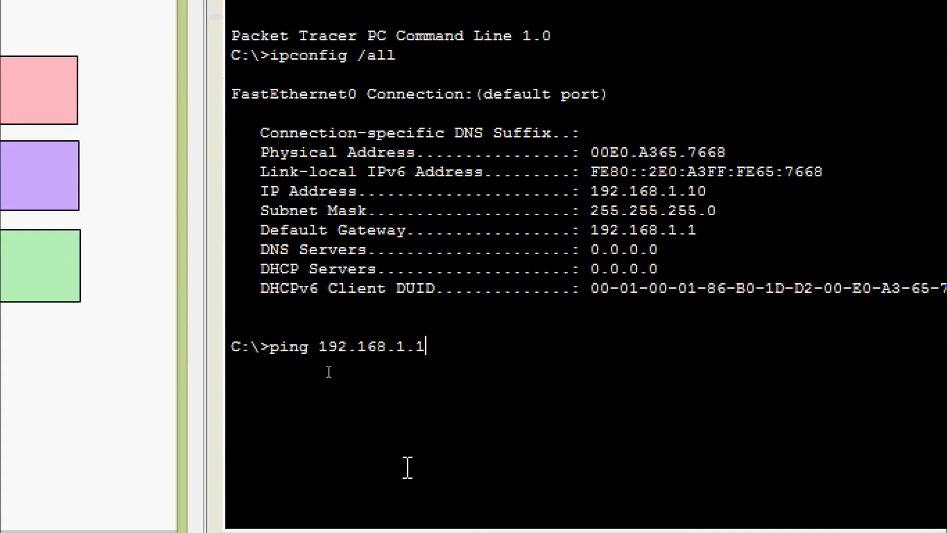
key(Return)
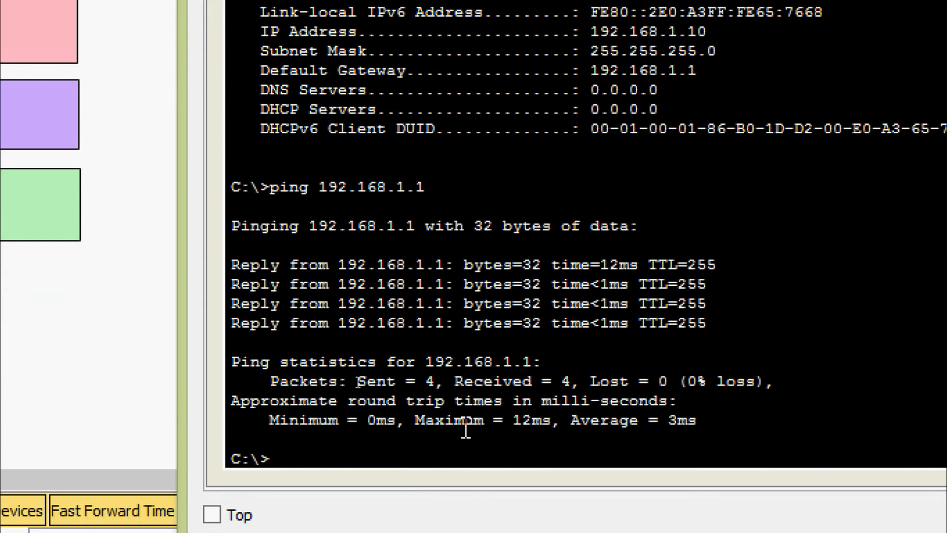
click(794, 72)
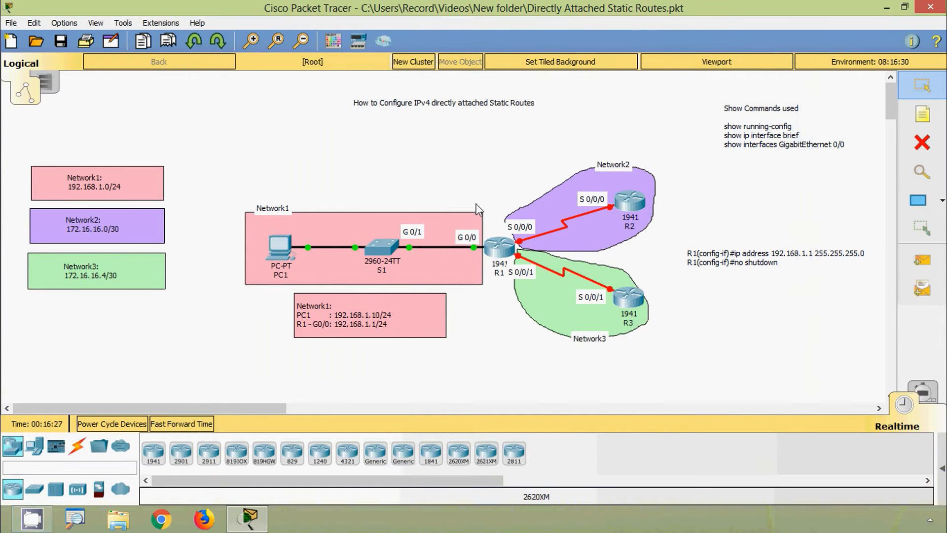
Reopen R1's CLI, quit the paused interface listing, ping PC1 at 192.168.1.10, and close R1's window
click(502, 253)
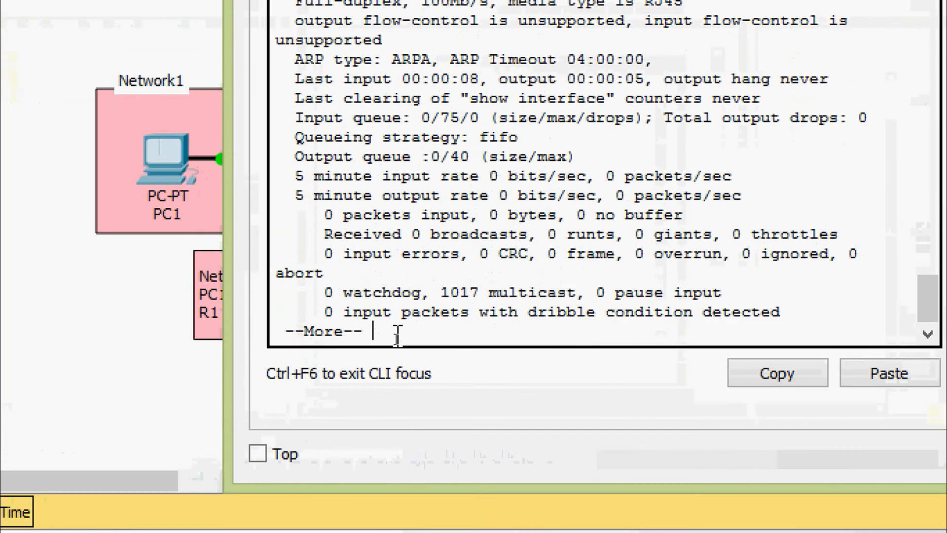
key(q)
text(p)
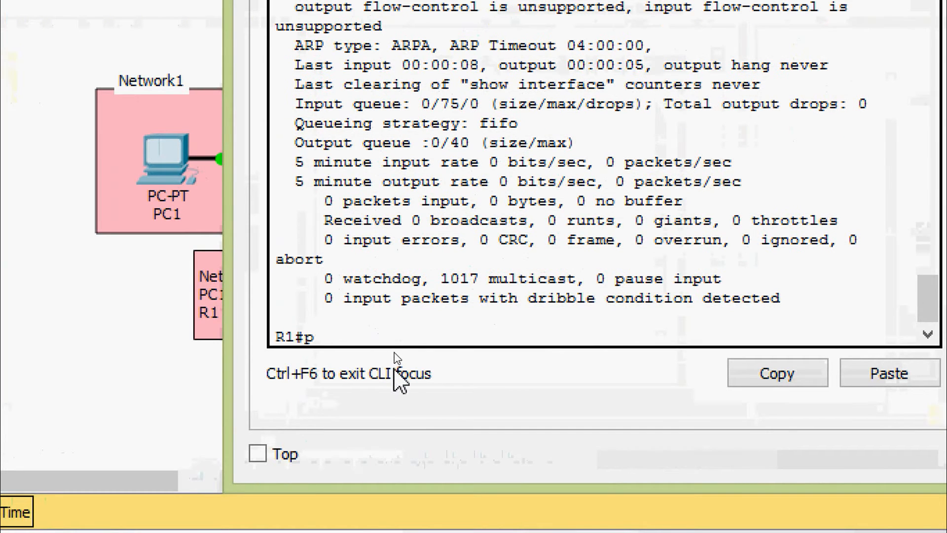
text(ing 192)
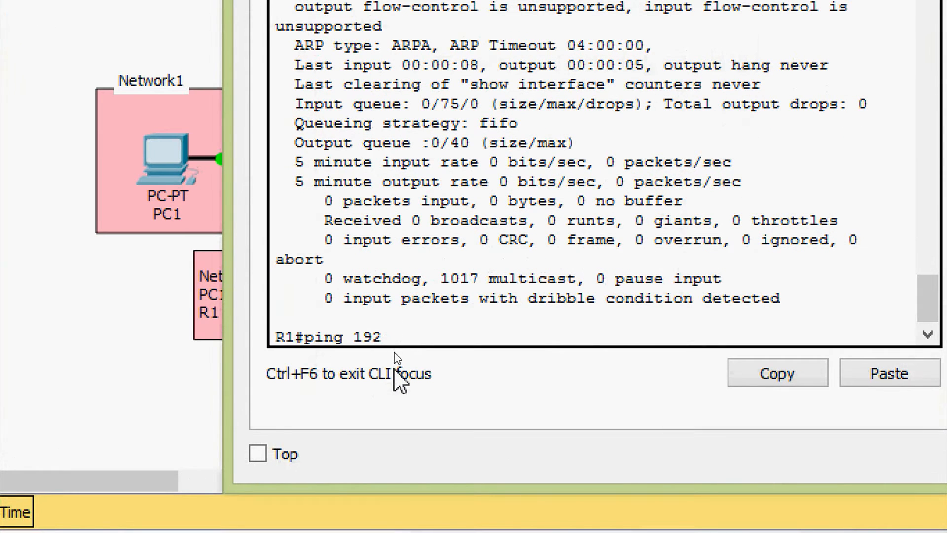
text(.1698)
key(BackSpace)
text(8.1.10)
key(Return)
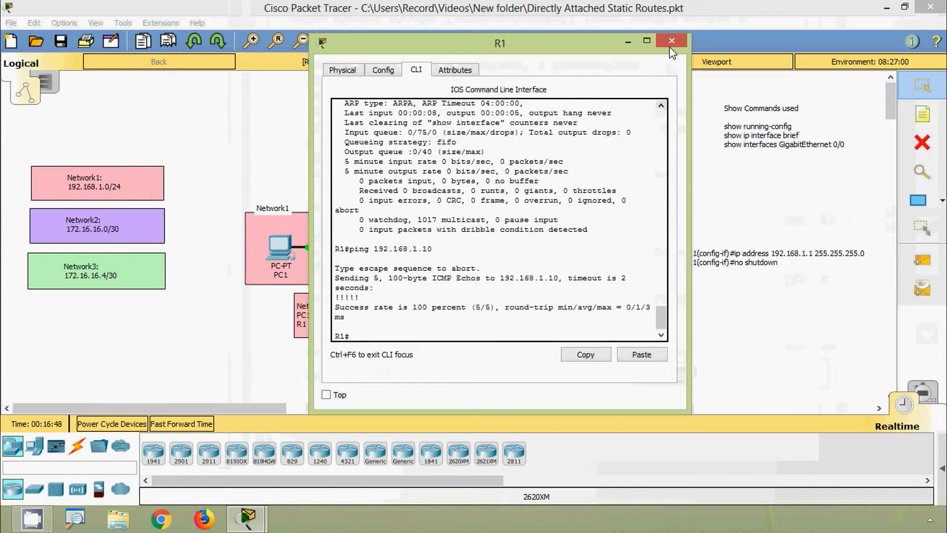
click(671, 47)
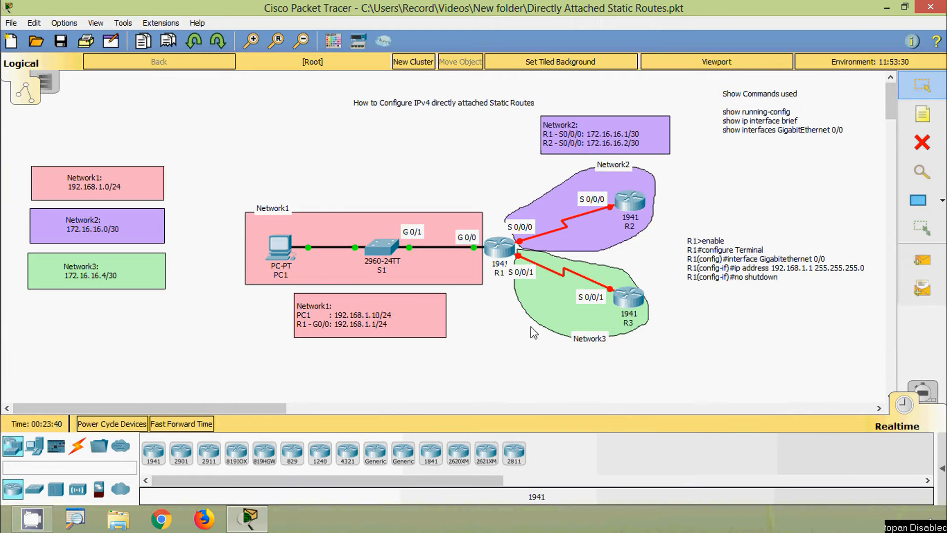
Open R1's CLI and enter interface configuration mode for serial 0/0/0 through configure terminal
click(501, 254)
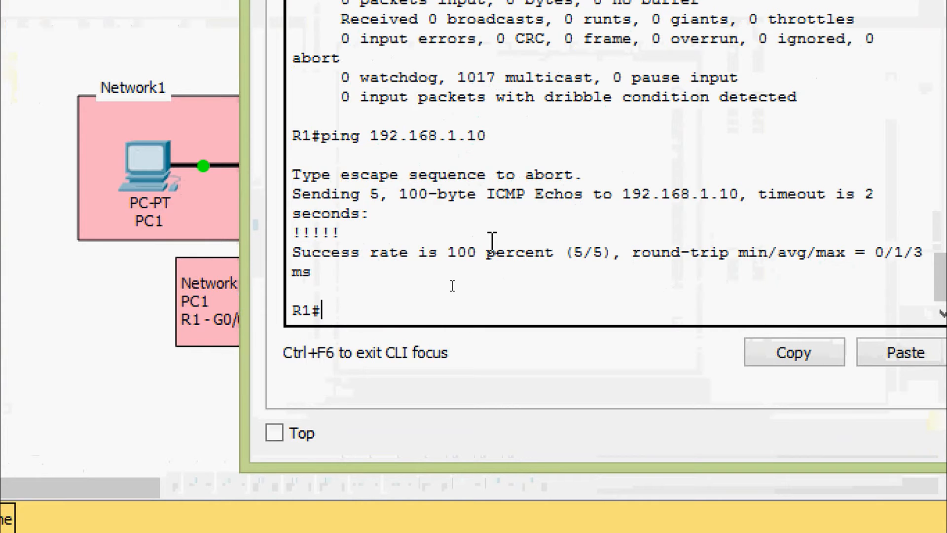
text(conf)
key(Tab)
text(terminal)
key(Return)
text(inter)
key(Tab)
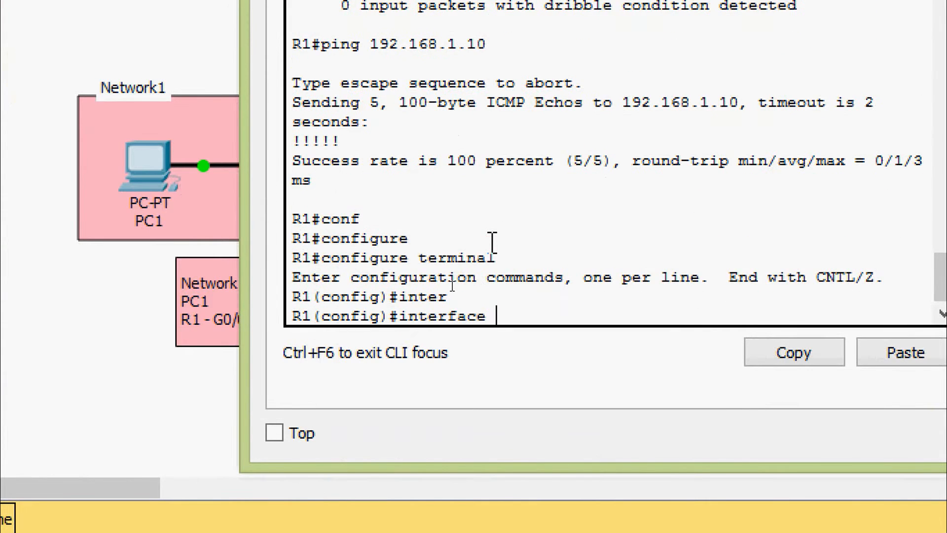
text(ser)
key(Tab)
text(0/0/0)
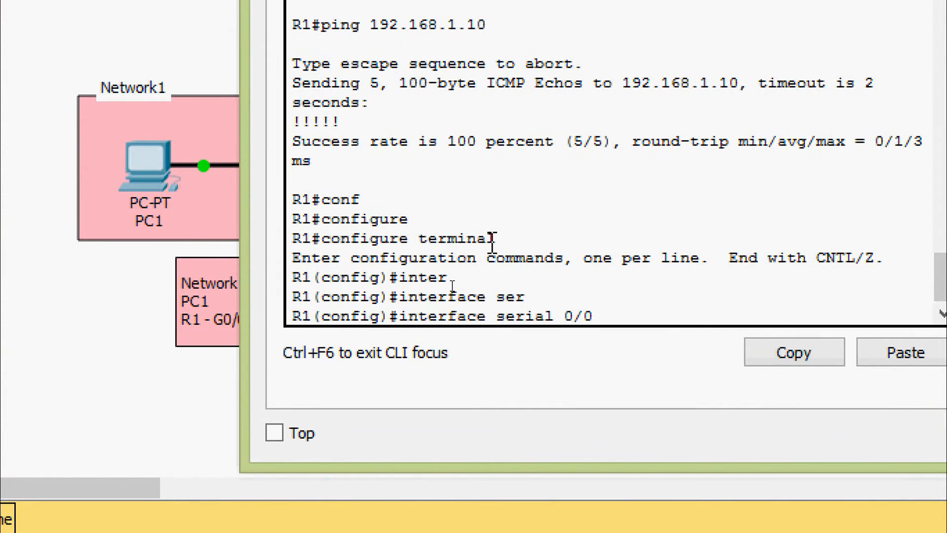
key(Return)
Assign IP address 172.16.16.1 with subnet mask 255.255.255.252 to R1's Serial0/0/0 interface
text(ip ad)
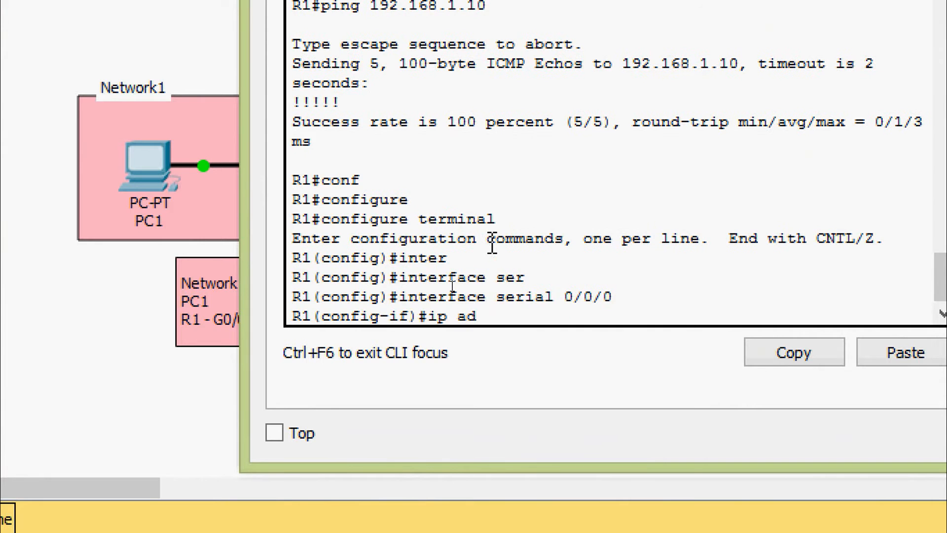
key(Tab)
text(172.)
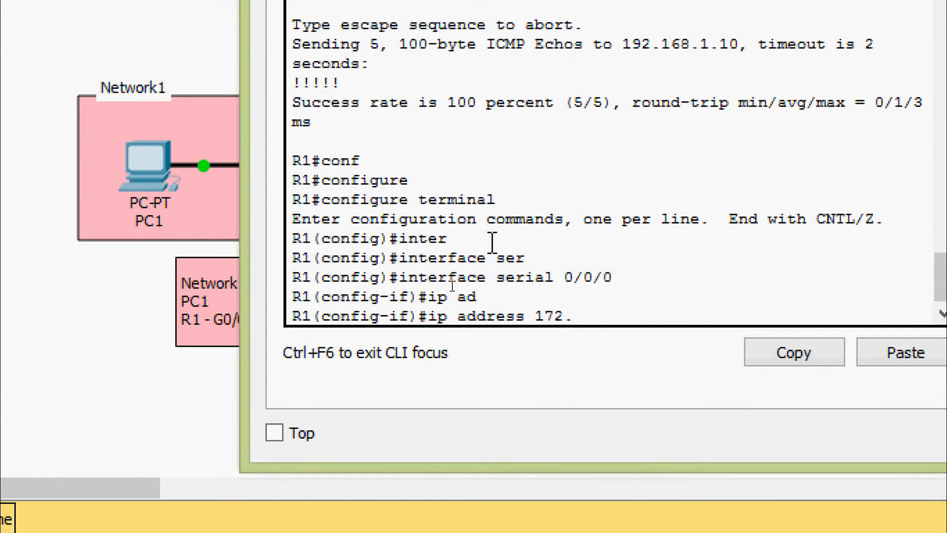
text(16.16.1 )
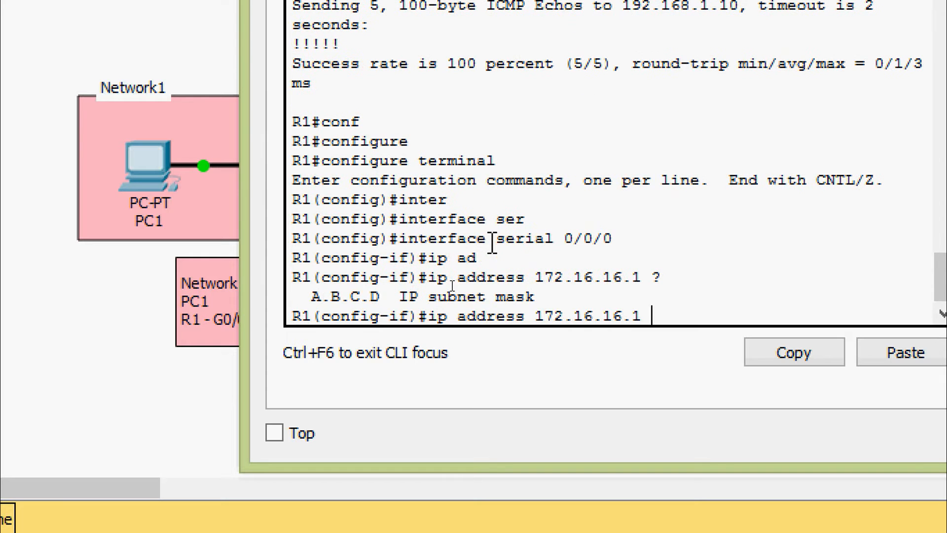
text(?255.255)
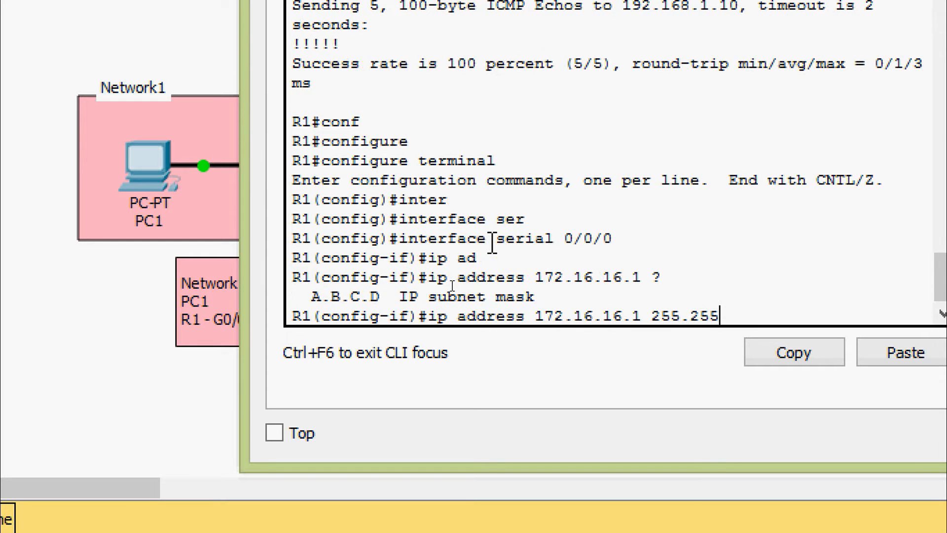
text(.255.252)
key(Return)
Enable R1's Serial0/0/0 interface with no shutdown
text(no shu)
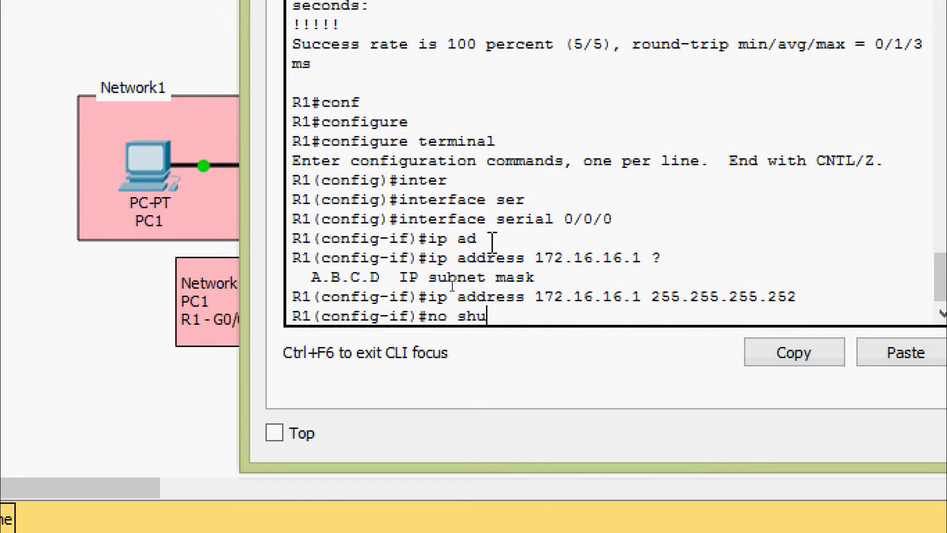
key(Tab)
key(Return)
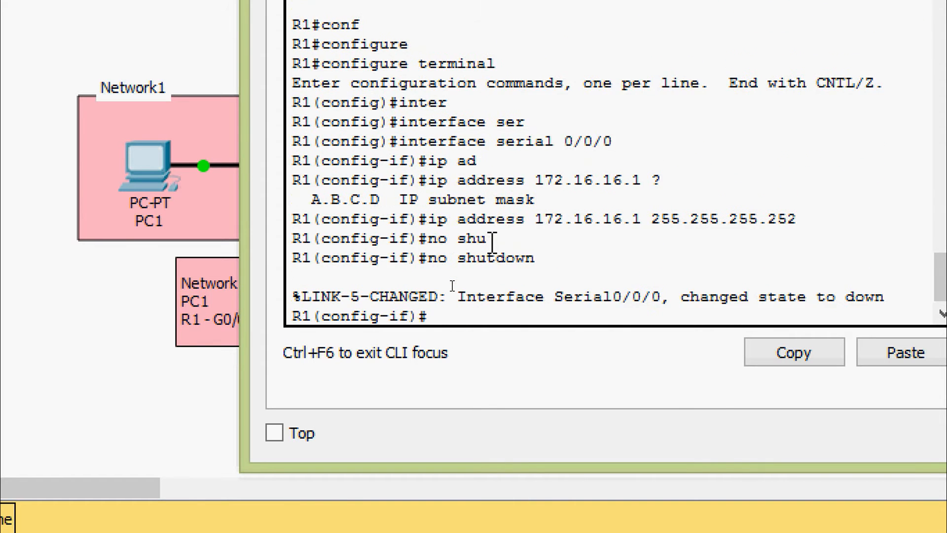
Leave R1's configuration mode and copy the running-config to startup-config under the default destination filename
key(ctrl+z)
text(cop)
key(Tab)
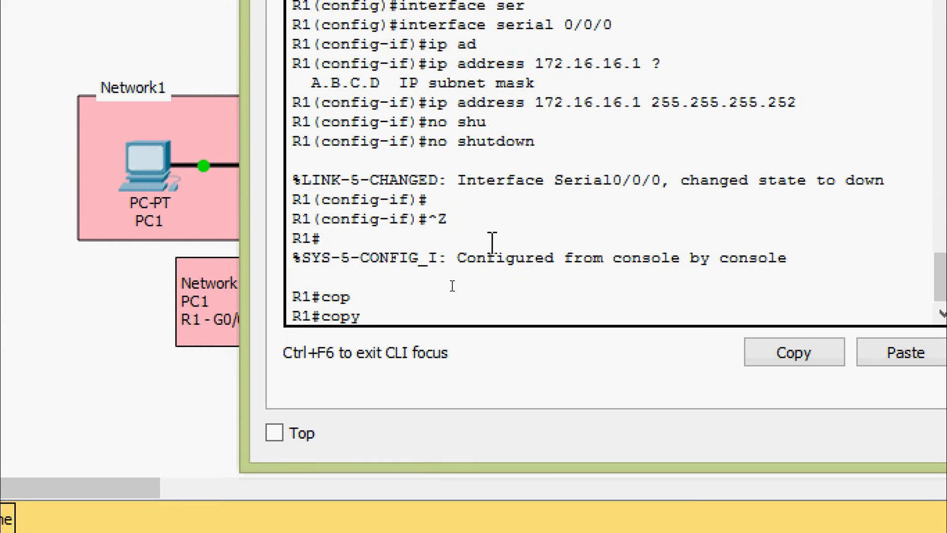
text(r)
key(Tab)
text(st)
key(Tab)
key(Return)
key(Return)
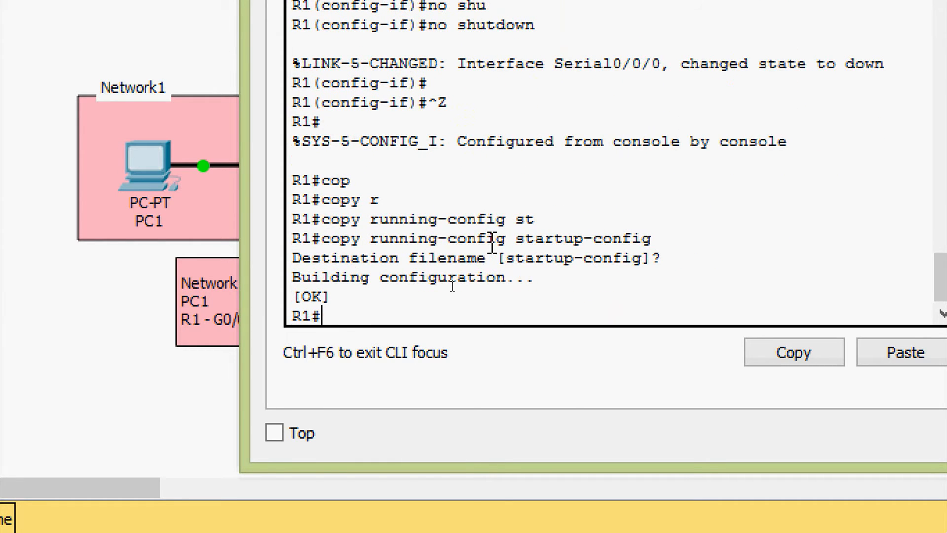
Display R1's interface summary with show ip interface brief
text(sh)
key(Tab)
text(ip inter)
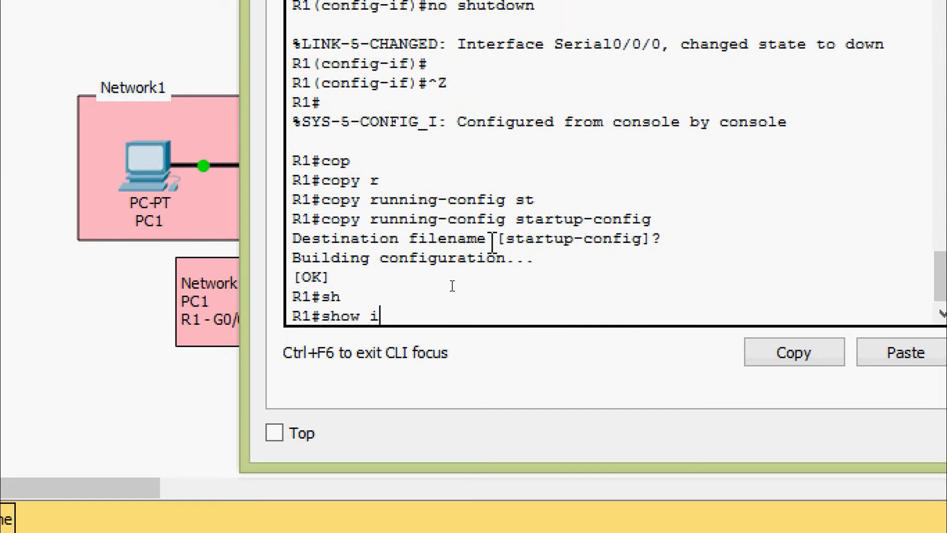
key(Tab)
text(b)
key(Tab)
text(\)
key(Return)
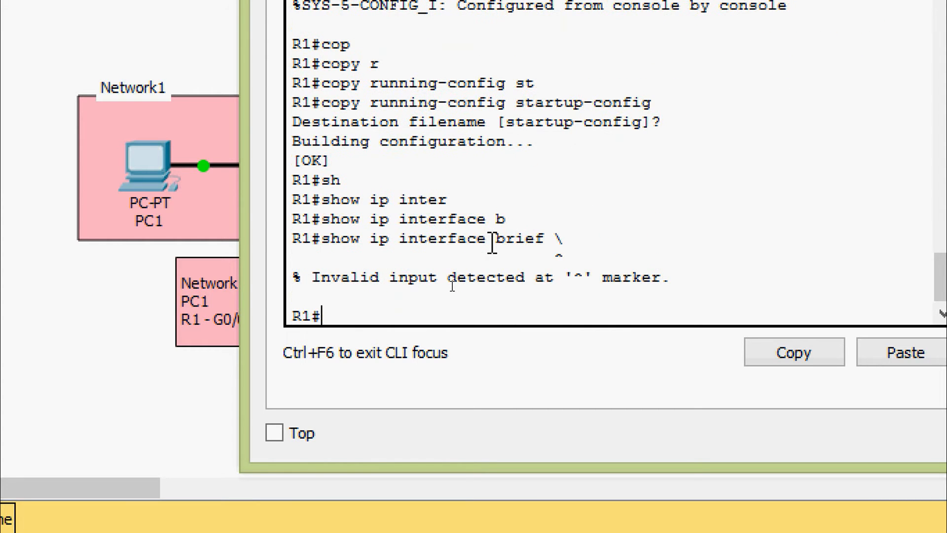
key(Up)
key(BackSpace)
key(Return)
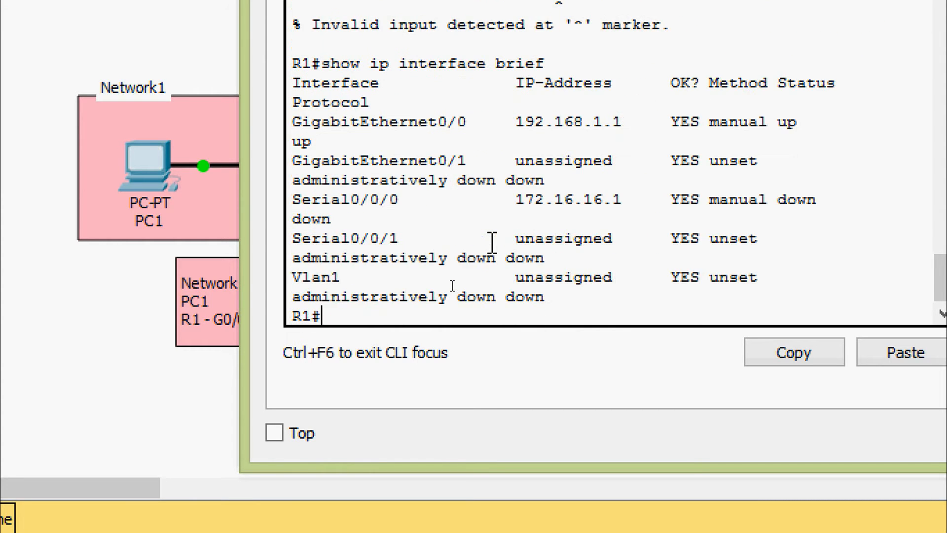
Examine Serial0/0/0's IP address, status and protocol in the interface summary, and put R1's window away
drag(245, 236, 284, 254)
drag(380, 255, 487, 254)
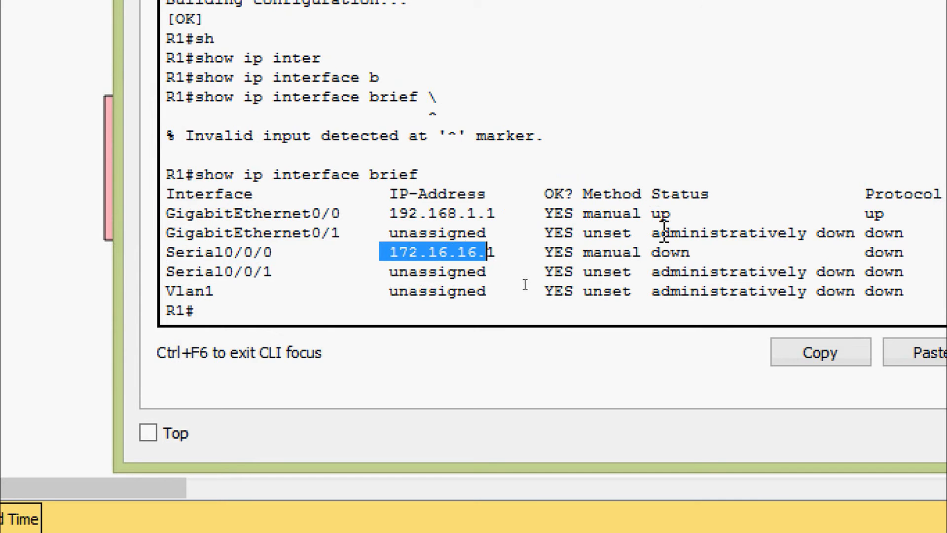
drag(651, 253, 694, 253)
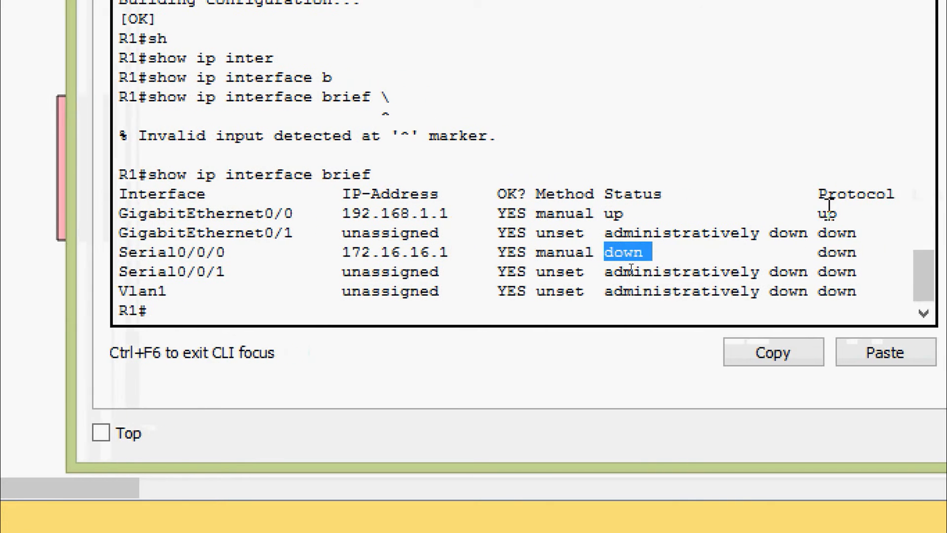
drag(864, 254, 906, 254)
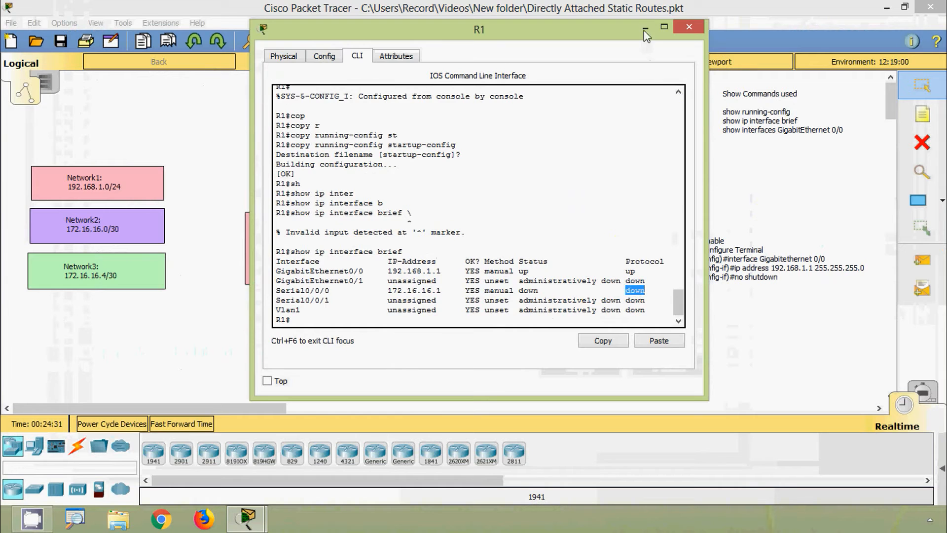
click(646, 29)
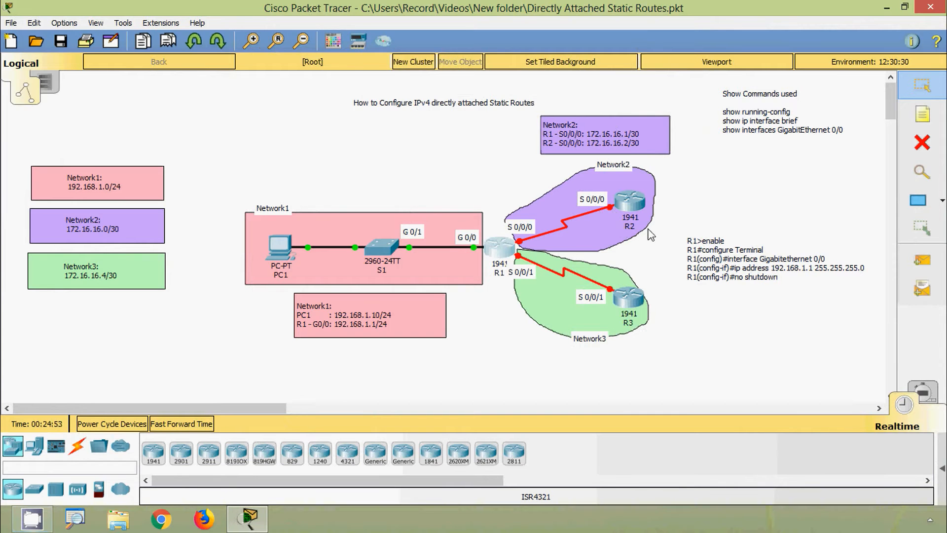
Reopen R1's CLI in a wider window and list its running configuration as far as the serial interfaces
click(499, 249)
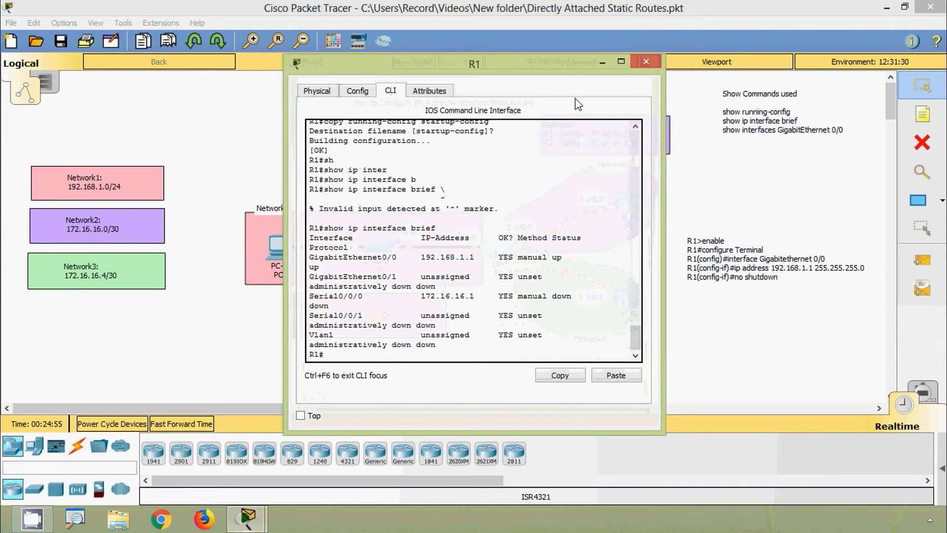
drag(563, 66, 388, 70)
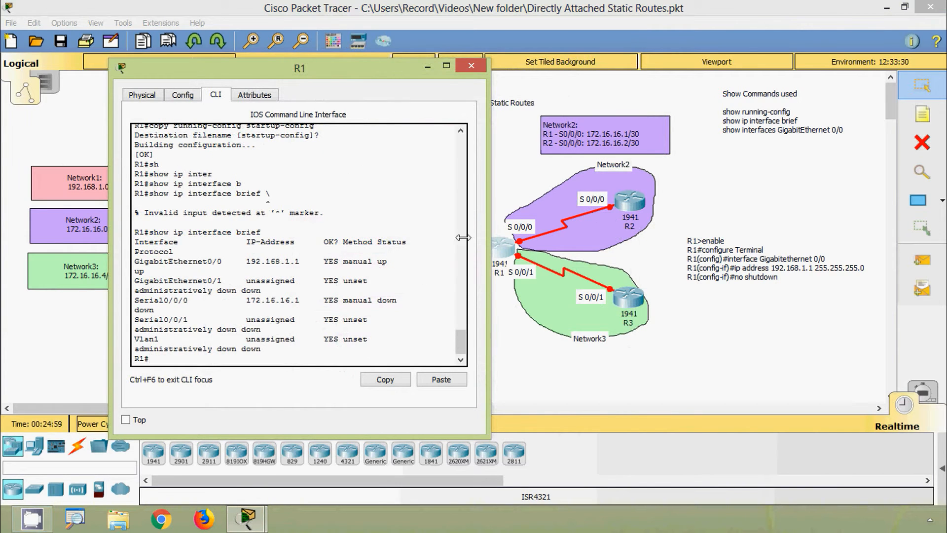
drag(490, 252, 673, 250)
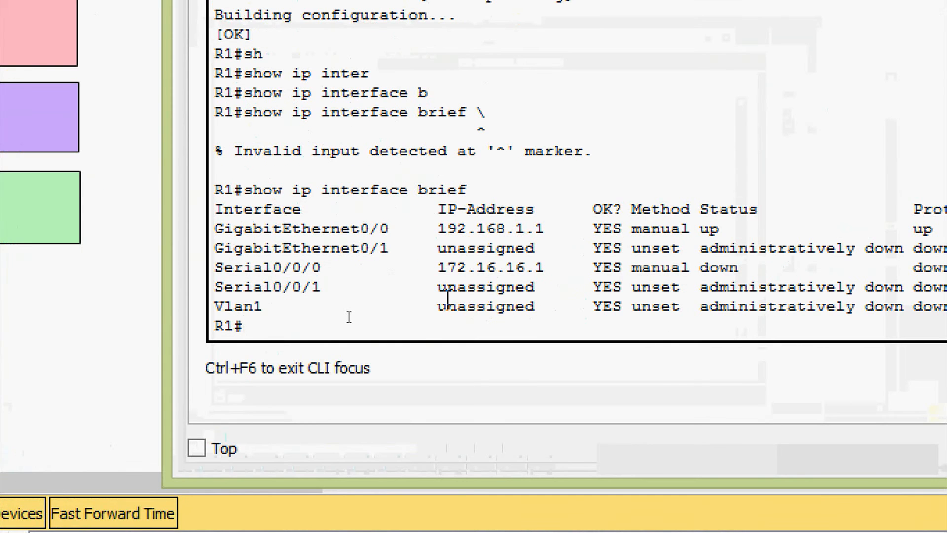
text(sh)
key(Tab)
text(ru)
key(Tab)
key(Return)
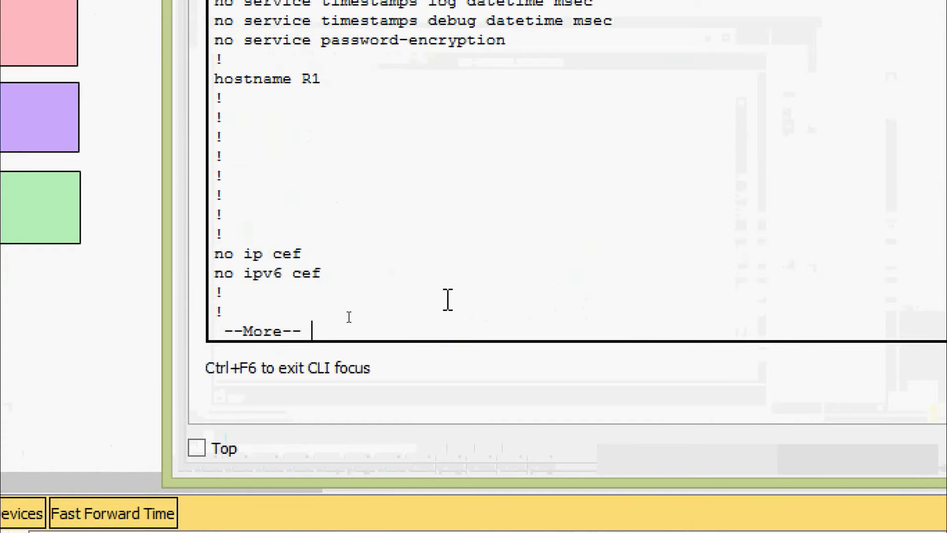
key(space)
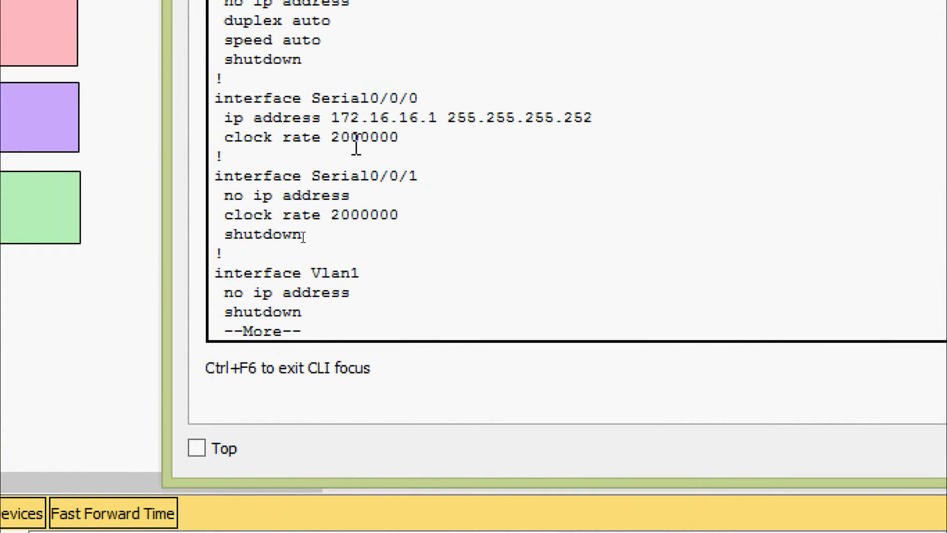
Examine Serial0/0/0's IP address, subnet mask and clock rate in the running configuration, and quit the paused listing
drag(329, 123, 624, 121)
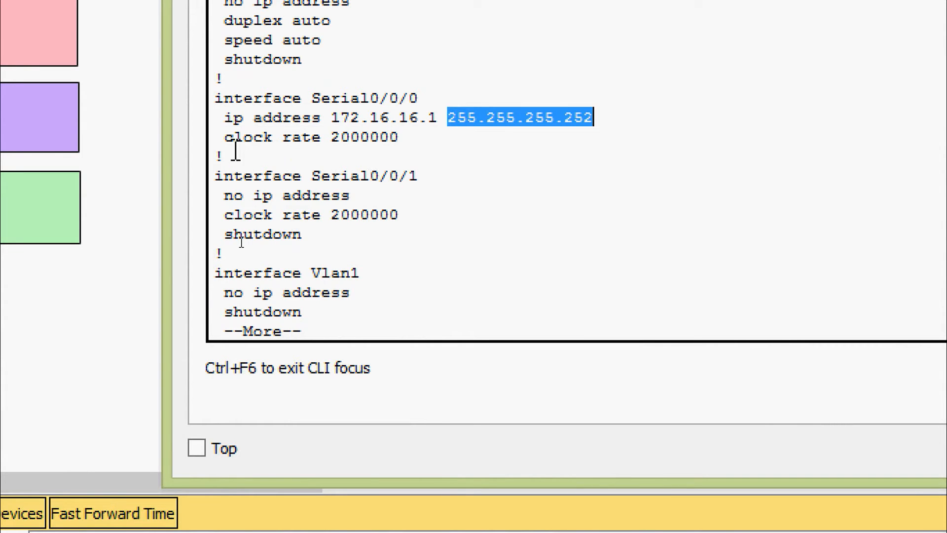
drag(224, 138, 404, 141)
click(411, 202)
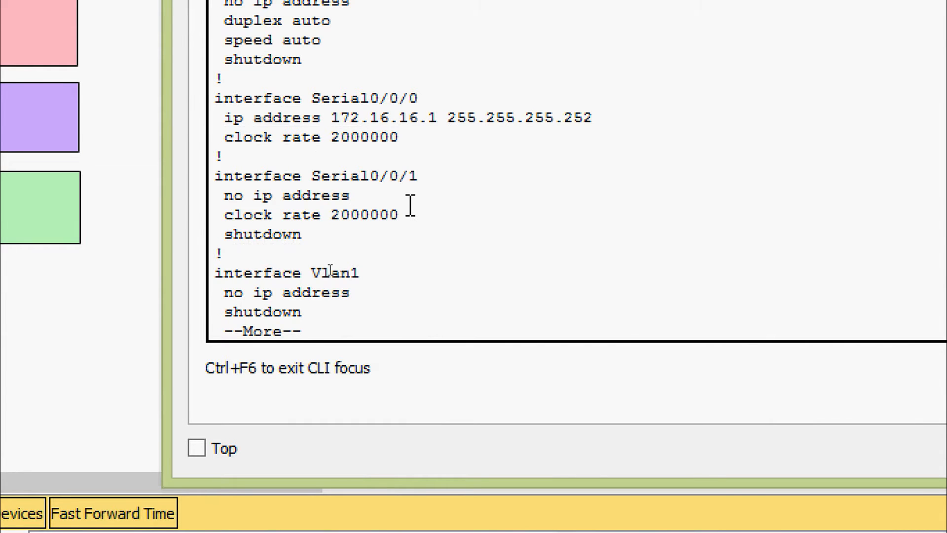
key(ctrl+c)
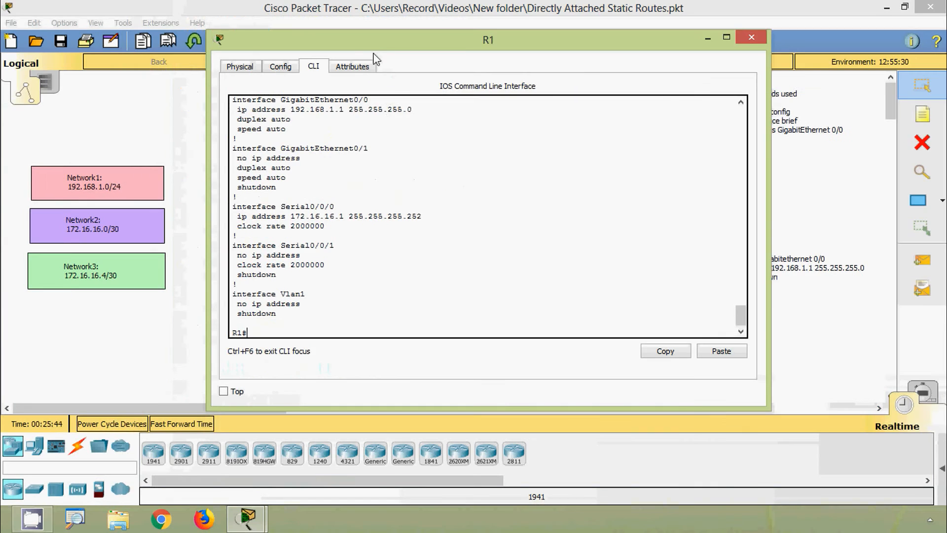
Display R1's serial controller details with show controllers serial 0/0/0
mouse_move(262, 47)
mouse_down()
mouse_move(436, 85)
mouse_move(617, 94)
mouse_move(390, 89)
mouse_move(274, 59)
mouse_up()
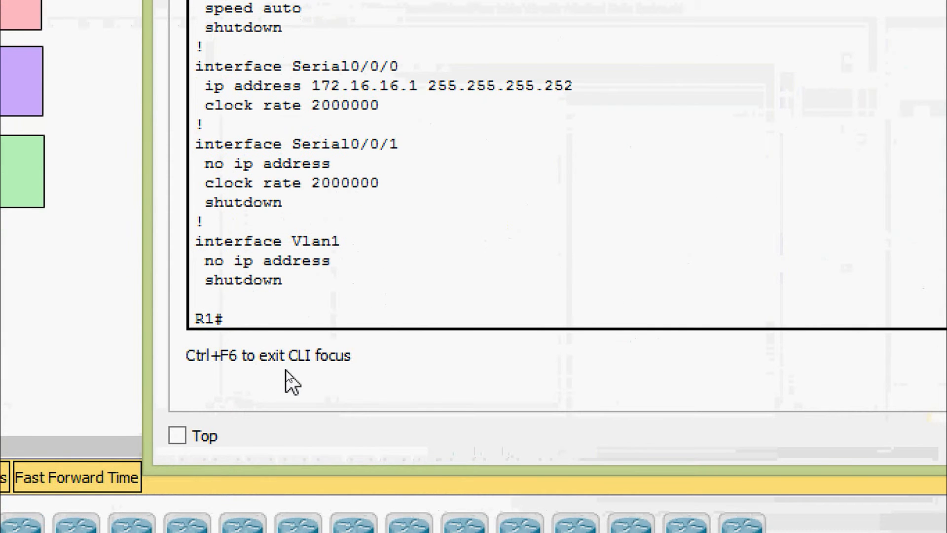
text(sh)
key(Tab)
text(con)
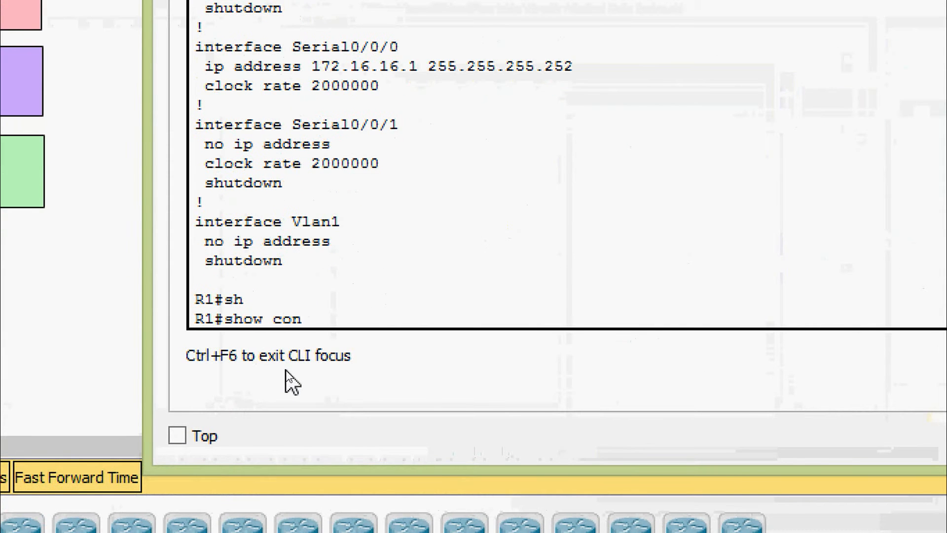
key(Tab)
text(ser)
key(Tab)
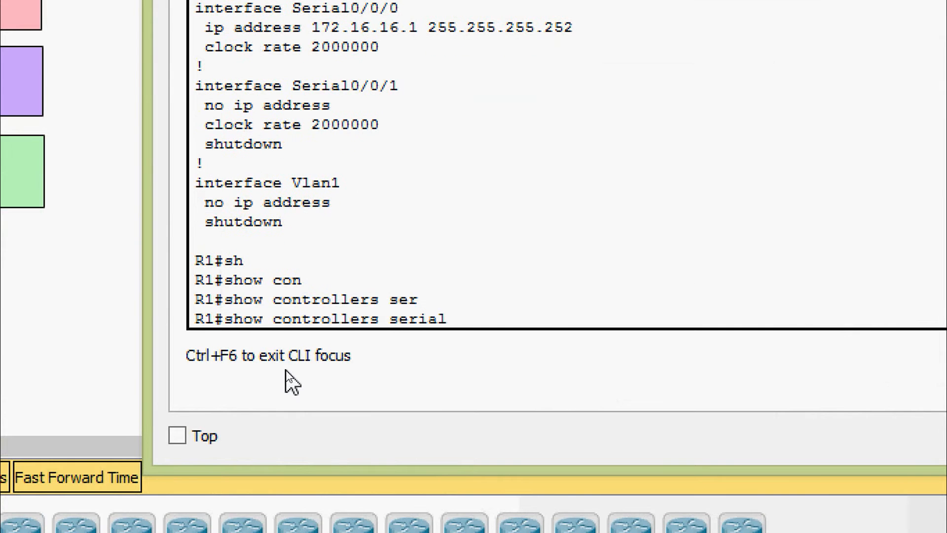
text(0/0/0)
key(Return)
scroll(450, 127, up, 5)
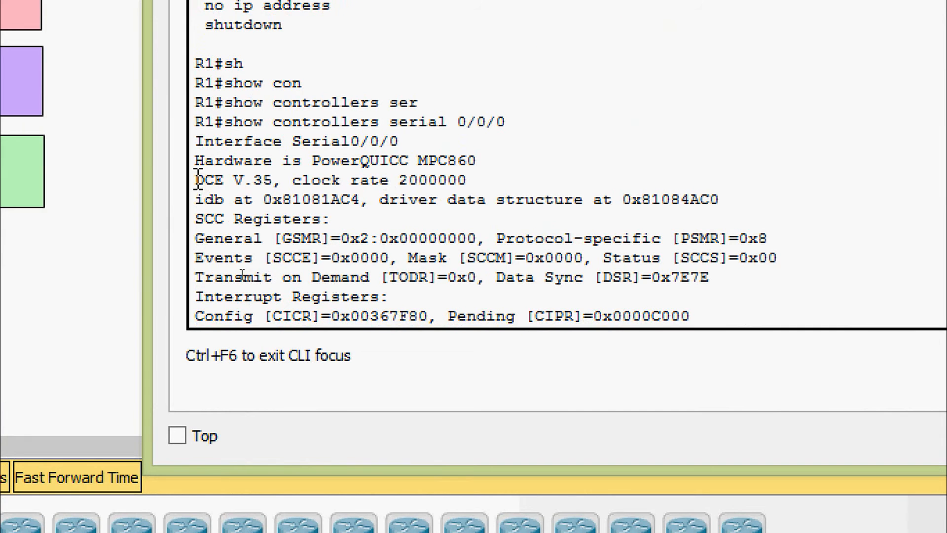
Examine the cable type and clock rate line in the Serial0/0/0 controller output, and put R1's window away
drag(195, 180, 470, 181)
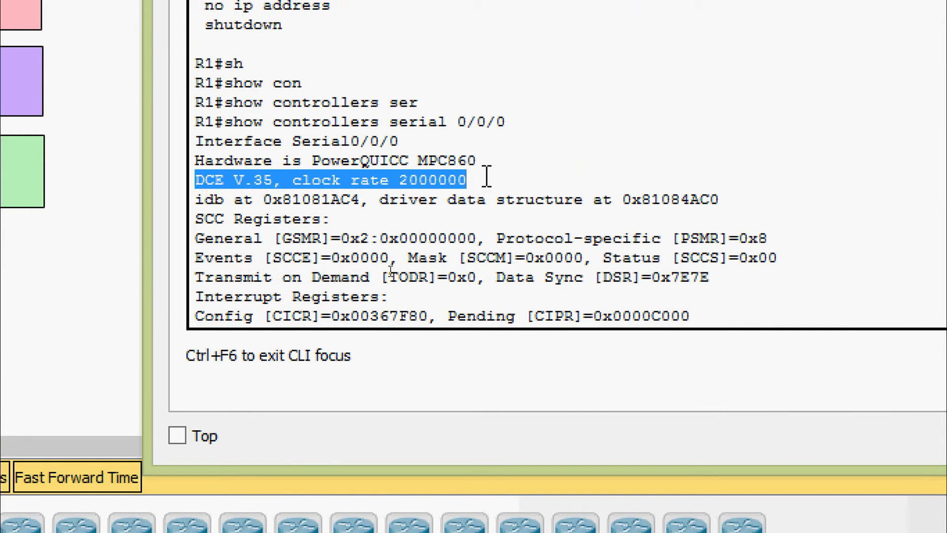
click(507, 167)
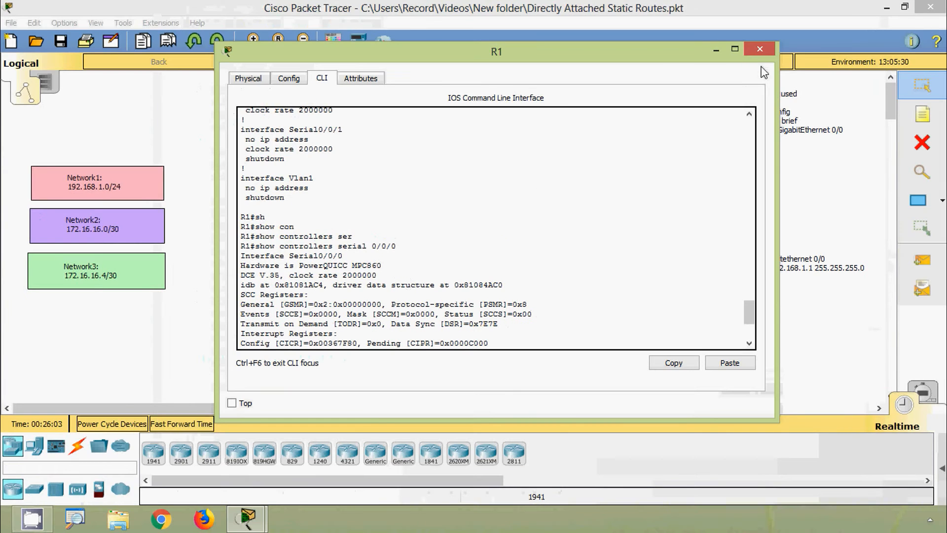
click(870, 10)
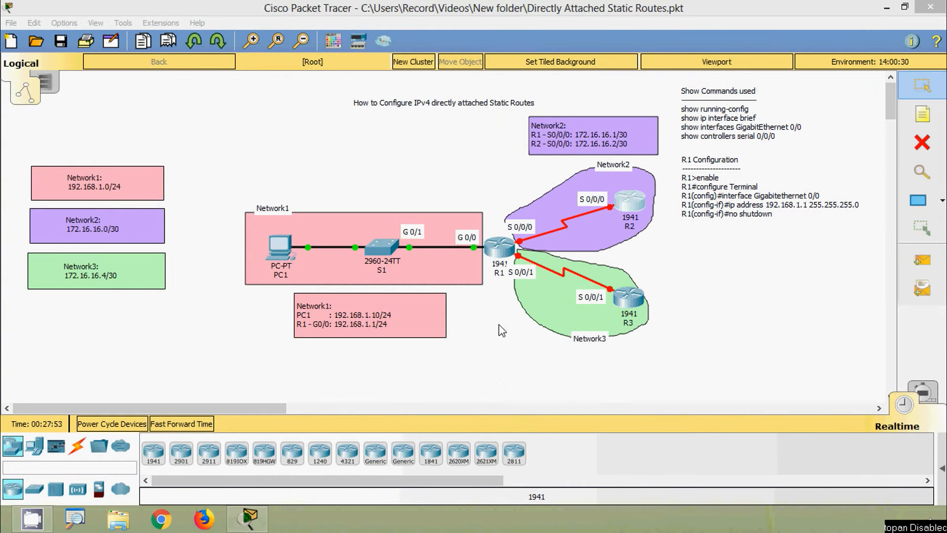
Open router R2's CLI, start the console session and enter privileged EXEC mode with enable
click(628, 202)
click(391, 91)
drag(399, 63, 392, 22)
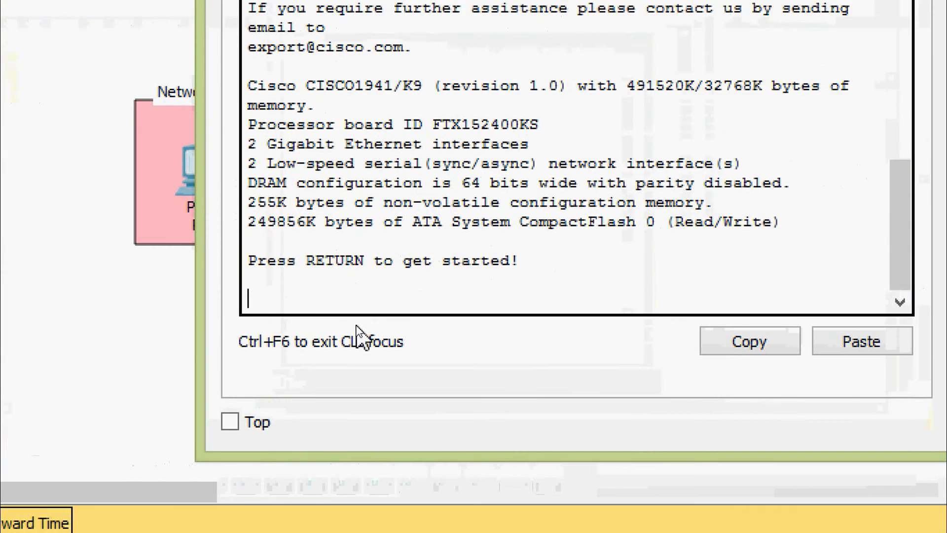
key(Return)
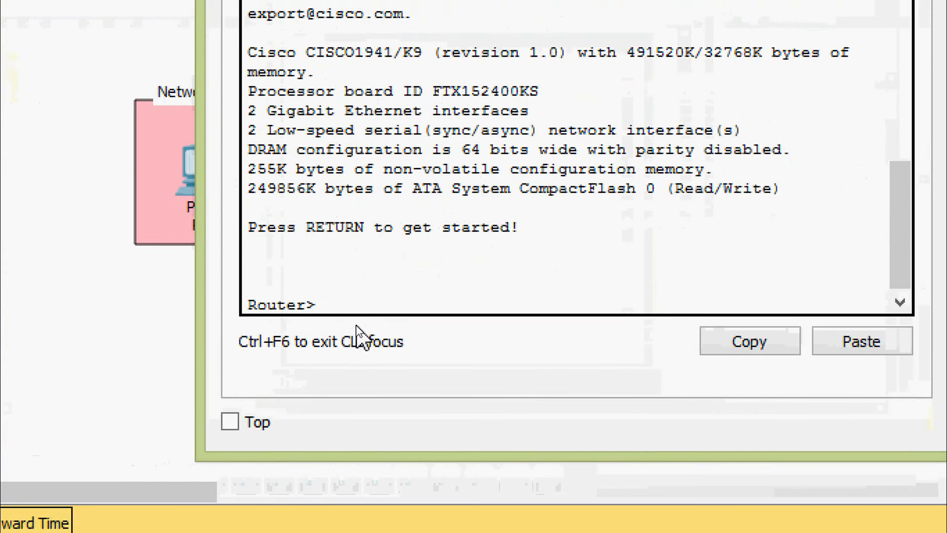
text(ena)
key(Tab)
key(Return)
Enter global configuration mode on R2 with configure terminal
text(con)
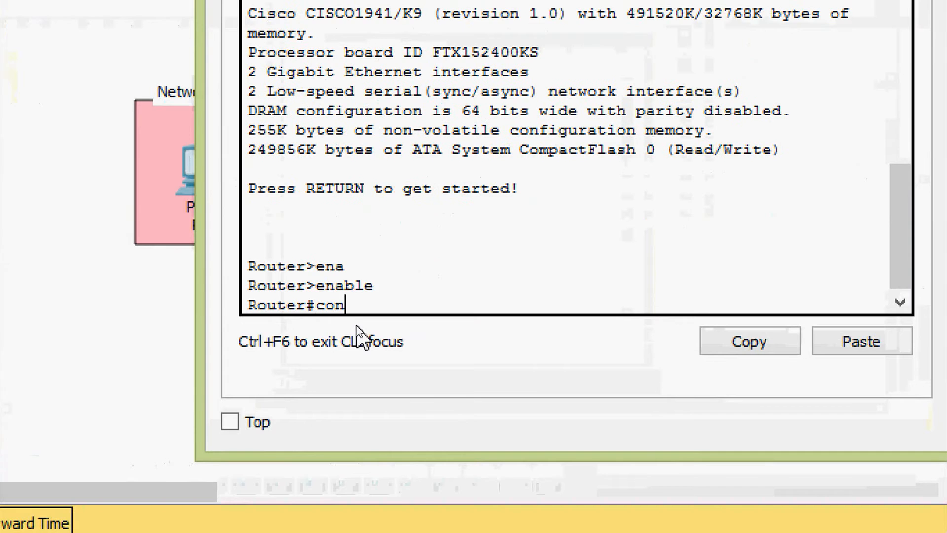
key(Tab)
text(f)
key(Tab)
text(t)
key(Tab)
key(Return)
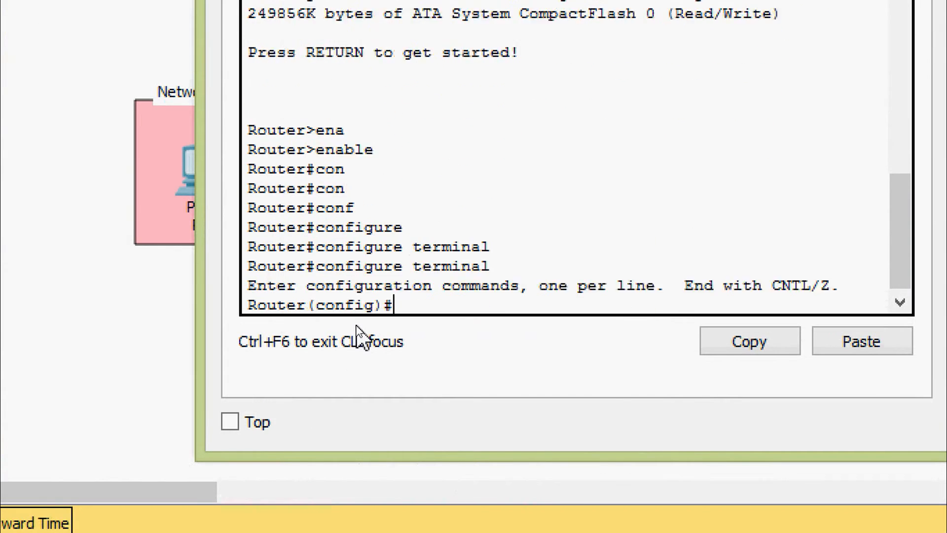
Set the router's hostname to R2
key(Return)
text(ho)
key(Tab)
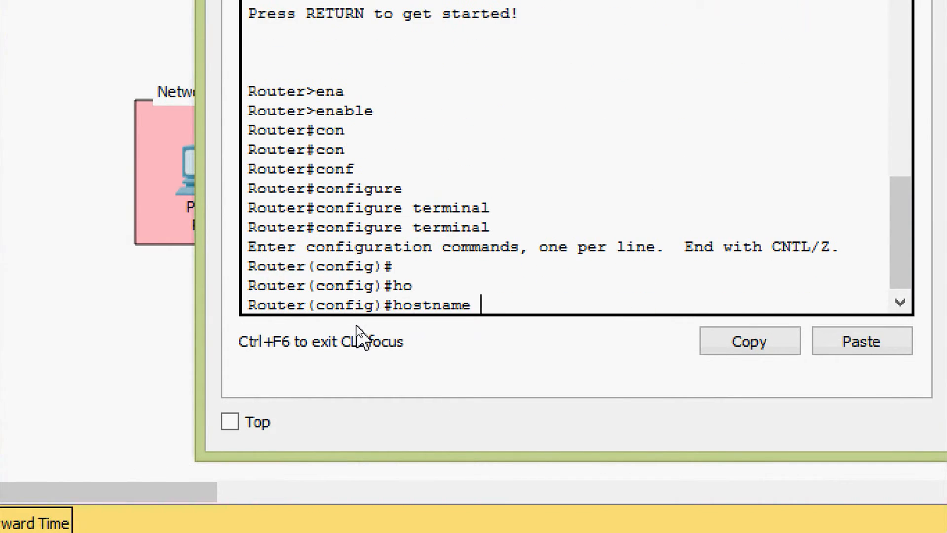
text(R2)
key(Return)
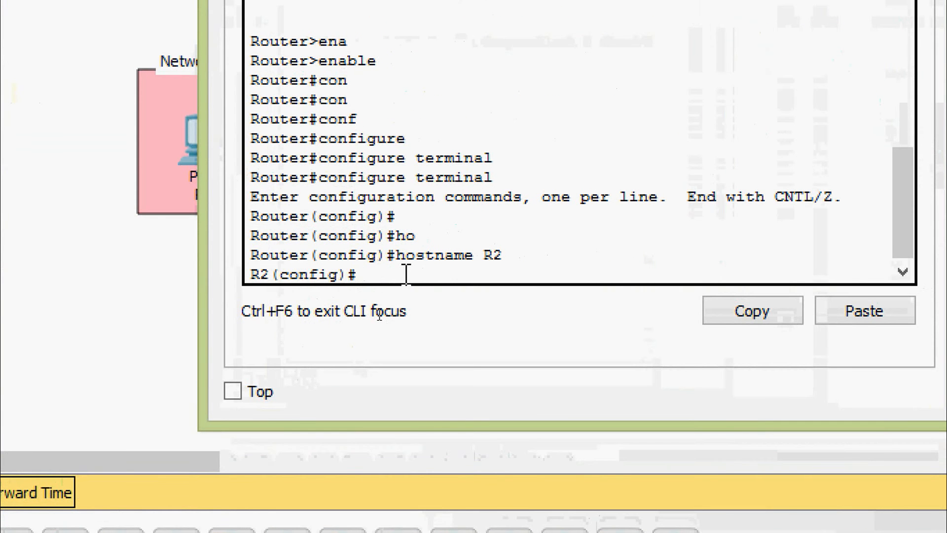
Enter interface configuration mode for serial 0/0/0 on R2
text(inter)
key(Tab)
text(ser)
key(Tab)
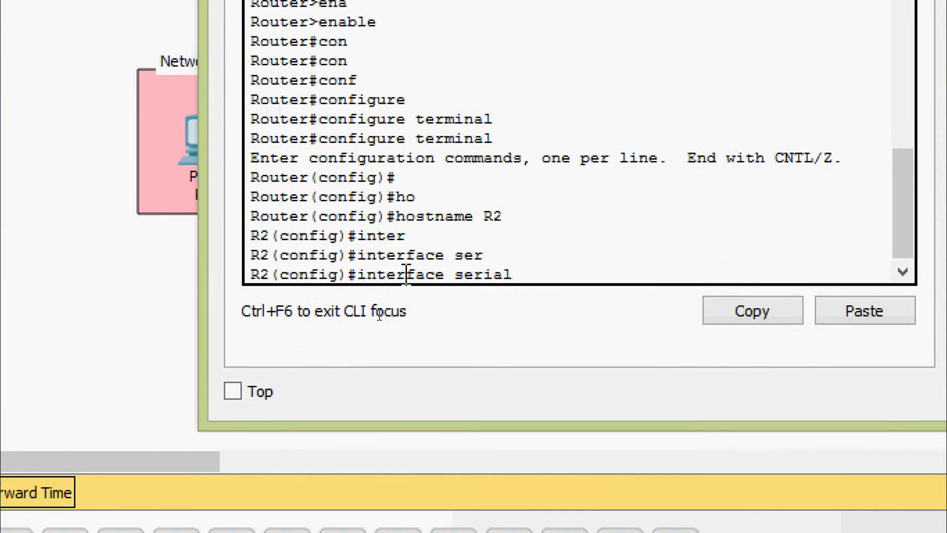
text(0/0/0)
key(Return)
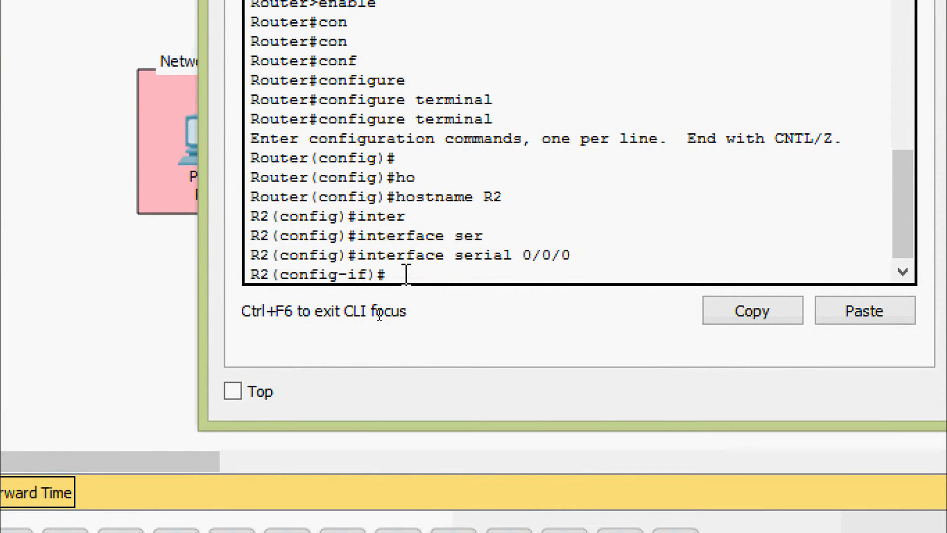
Assign IP address 172.16.16.2 with subnet mask 255.255.255.252 to serial 0/0/0 on R2
text(ip ad)
key(Tab)
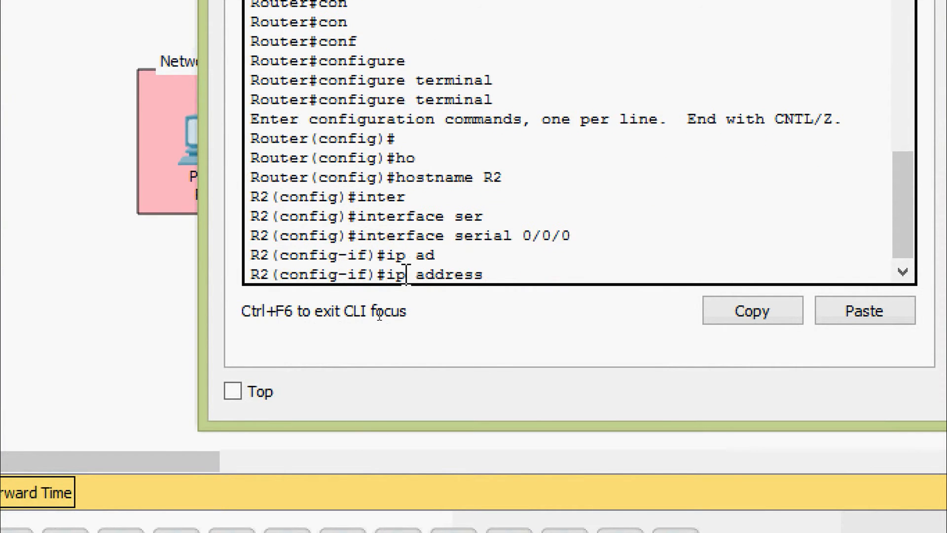
text(172.16.16.)
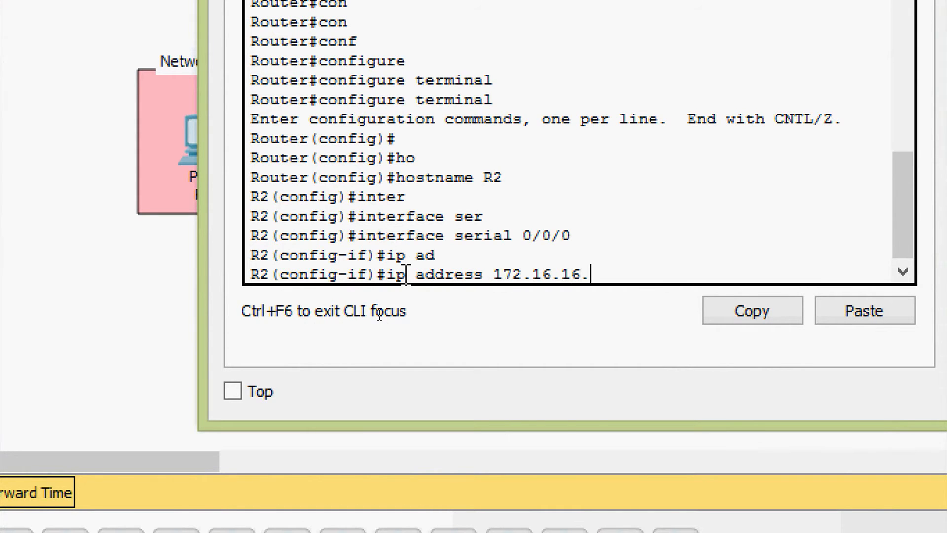
text(2 255.255.255)
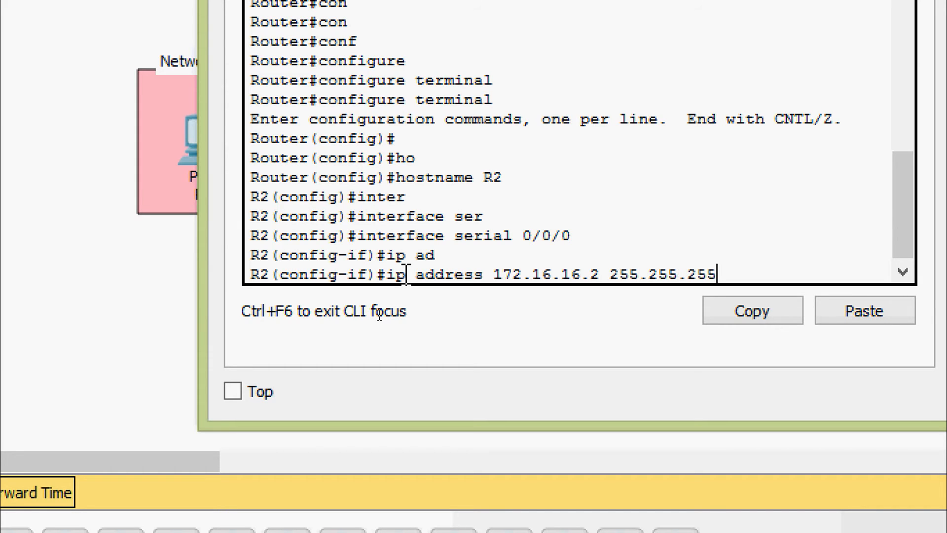
key(BackSpace)
text(2)
key(Return)
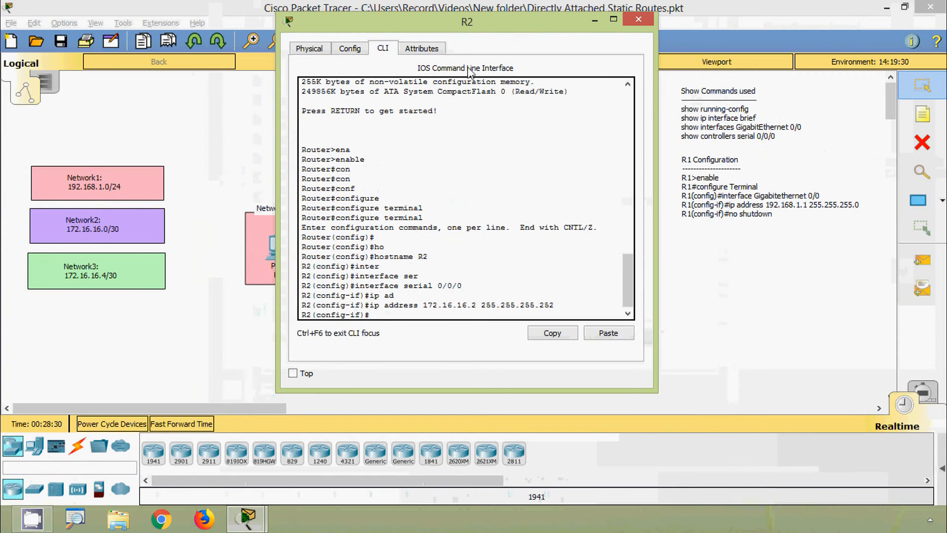
Enable R2's serial 0/0/0 interface with no shutdown and return to privileged EXEC mode
drag(362, 21, 742, 71)
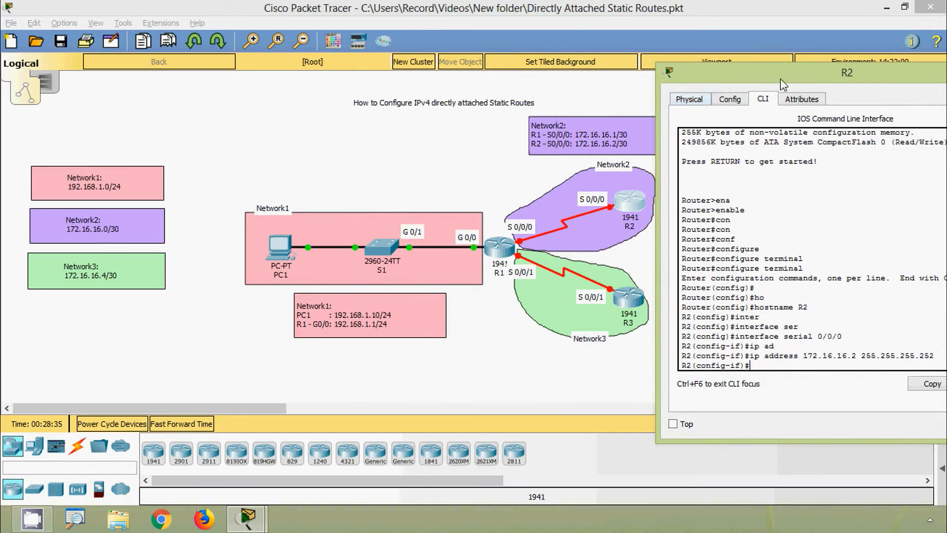
drag(781, 79, 215, 46)
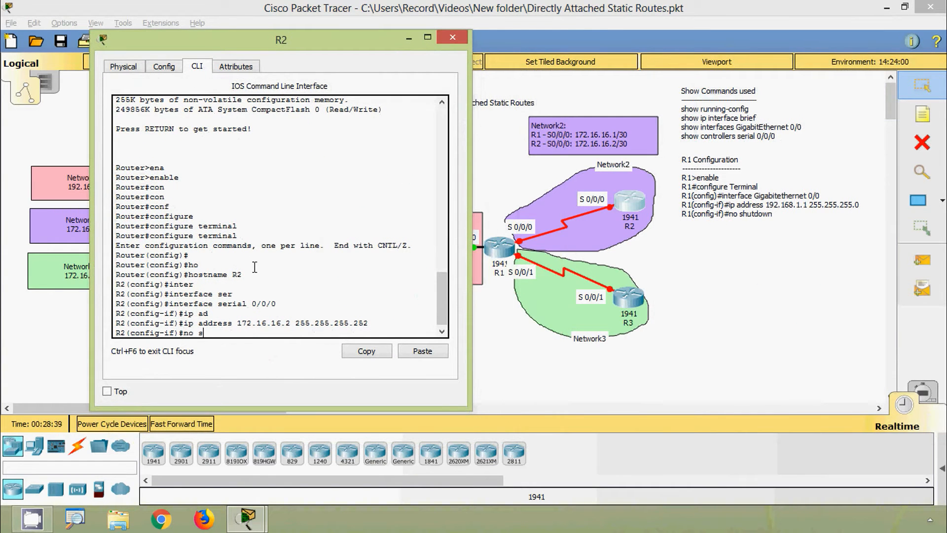
text(h)
key(Tab)
key(Return)
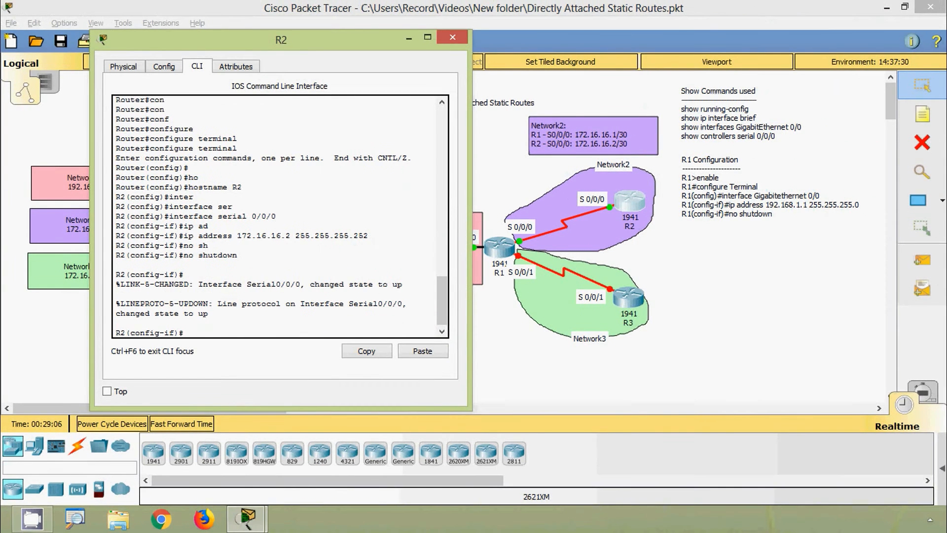
key(ctrl+z)
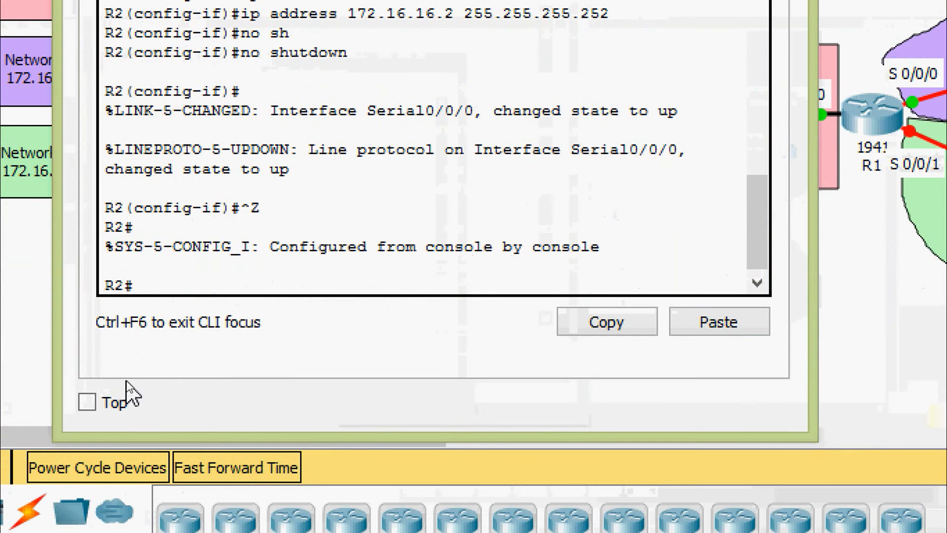
Save R2's configuration with copy running-config startup-config, accepting the default destination filename
text(cop)
key(Tab)
text(r)
key(Tab)
text(st)
key(Tab)
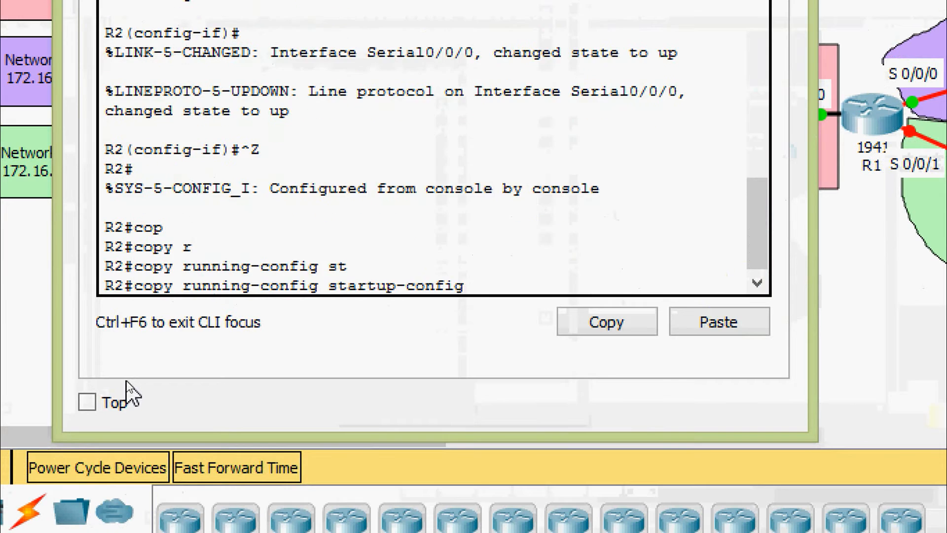
key(Return)
key(Return)
Show R2's running configuration, examine the Serial0/0/0 address entry, and close the R2 window
text(sh)
key(Tab)
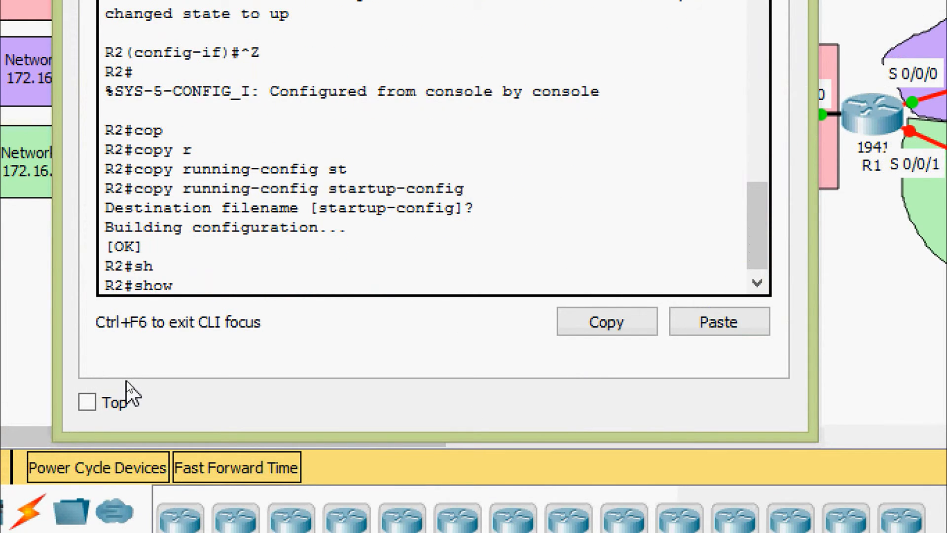
text(ru)
key(Tab)
key(Return)
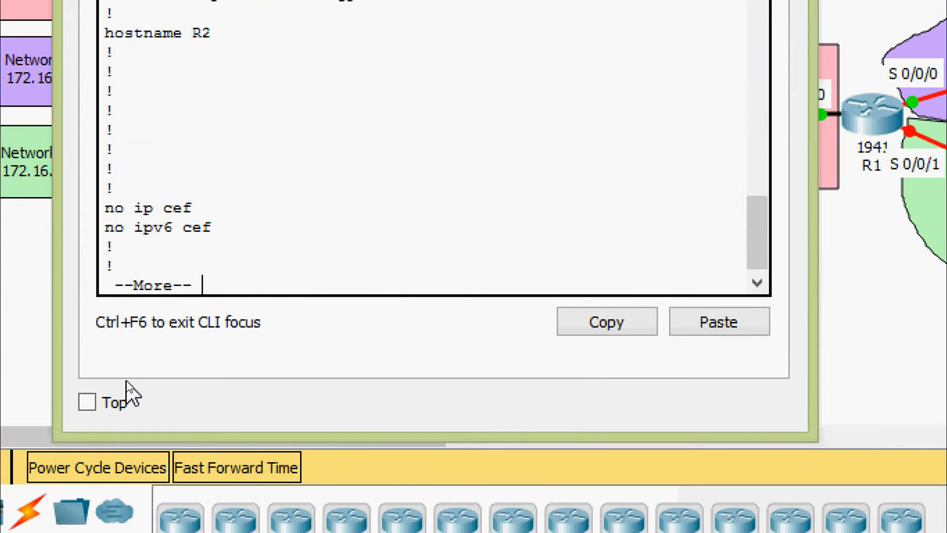
key(space)
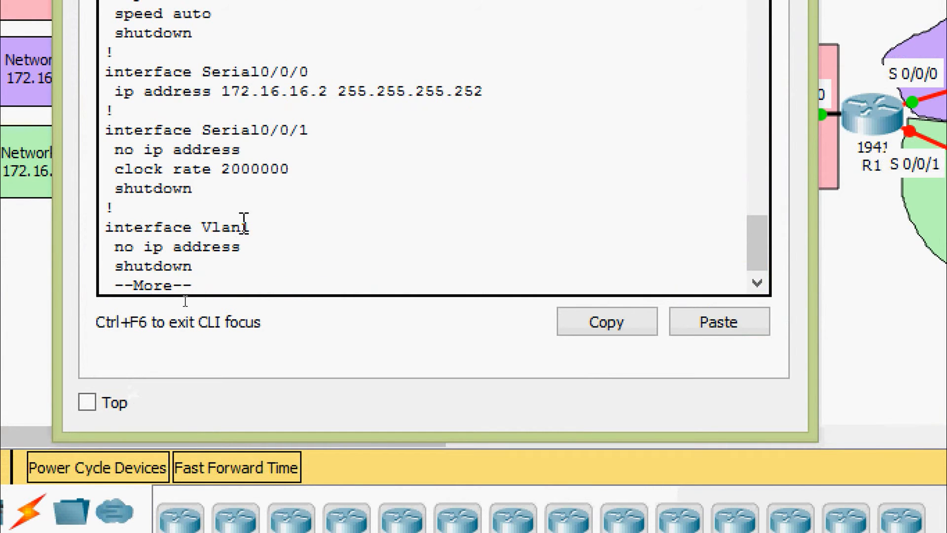
scroll(253, 203, up, 2)
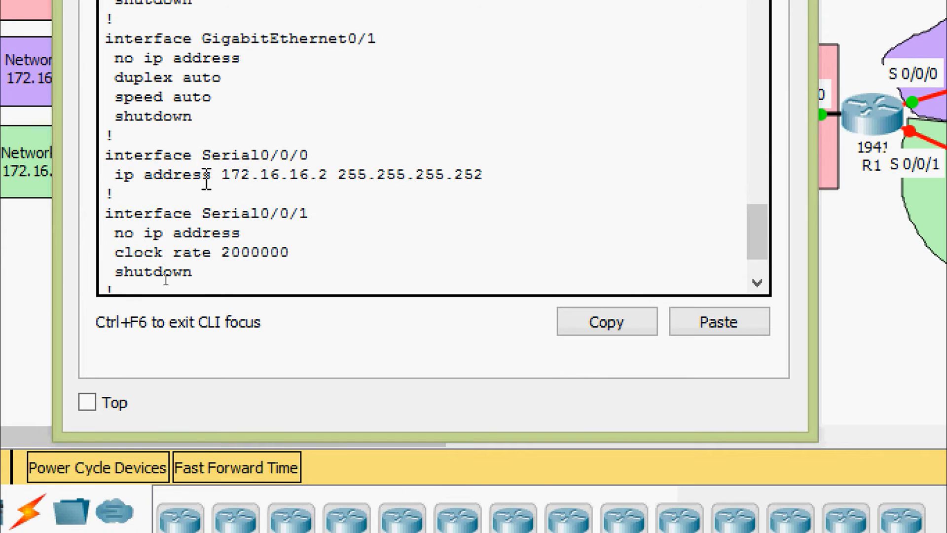
drag(222, 178, 501, 175)
click(446, 201)
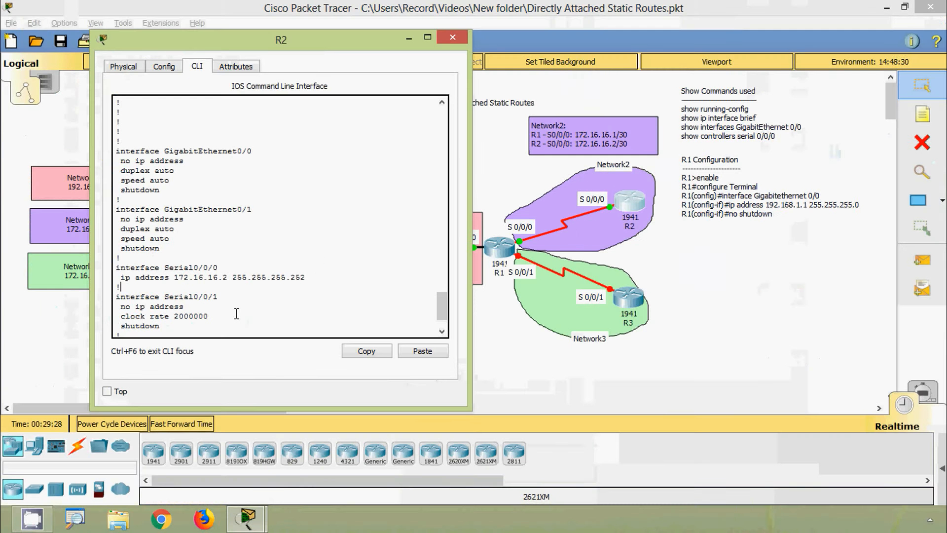
click(452, 37)
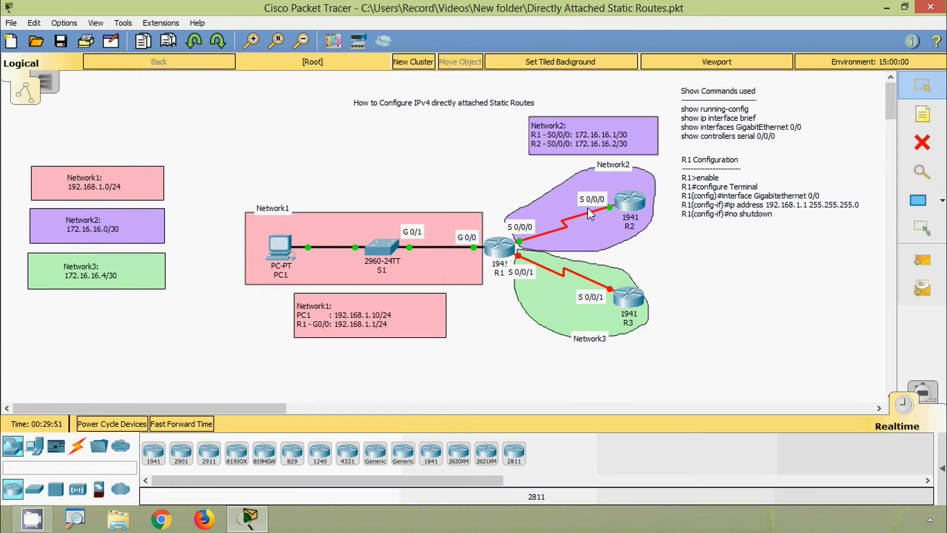
Open router R1's CLI and quit the pending paged output to return to the privileged EXEC prompt
click(503, 249)
drag(433, 69, 449, 45)
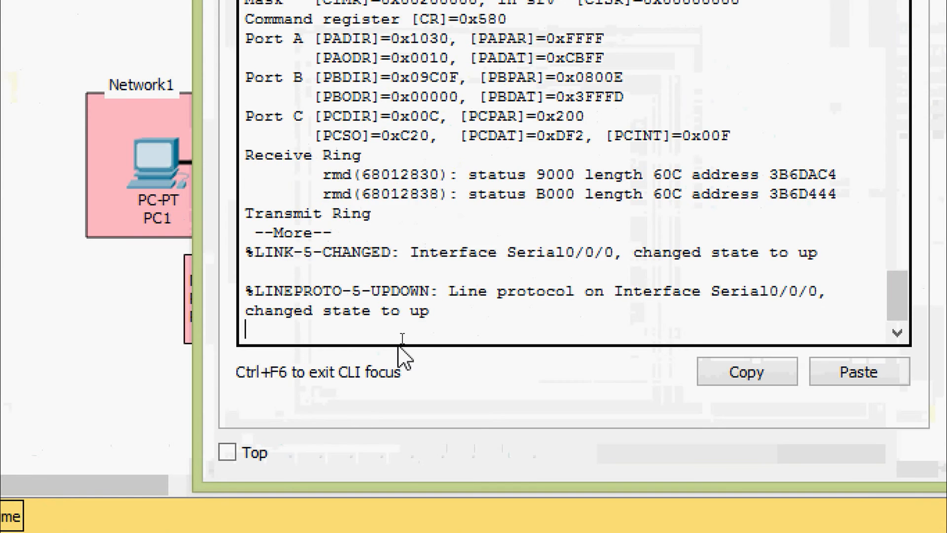
key(Return)
key(Return)
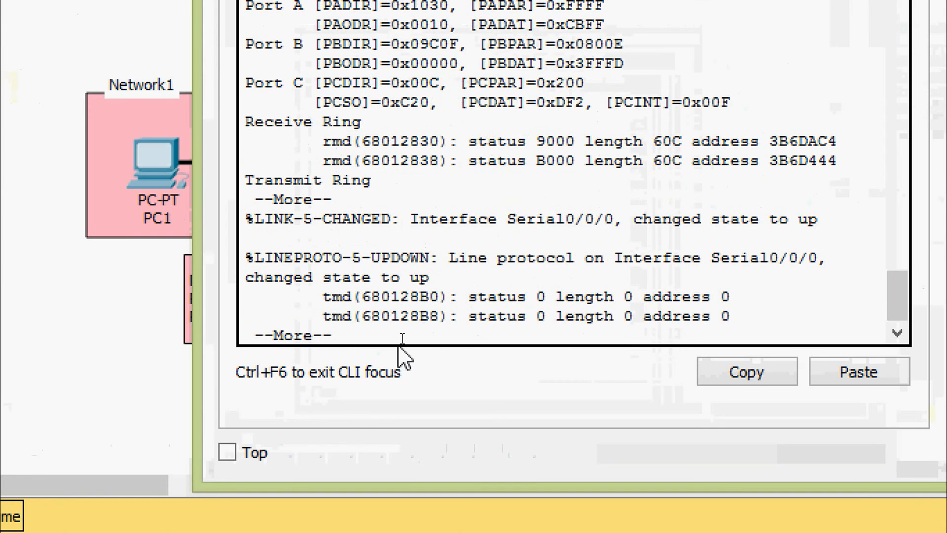
key(q)
key(Return)
key(Return)
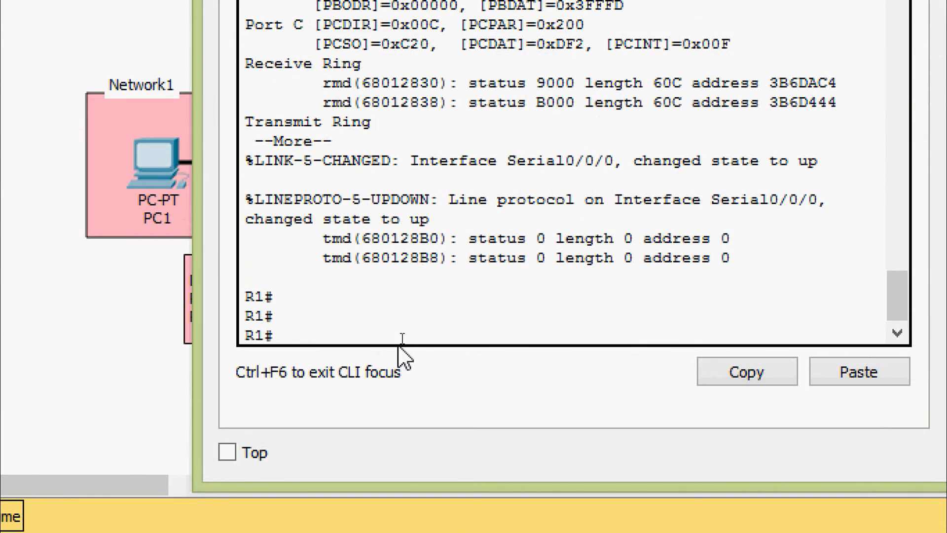
Ping R2's serial interface at 172.16.16.2 from R1, then close the R1 window
text(ping 172.16.16)
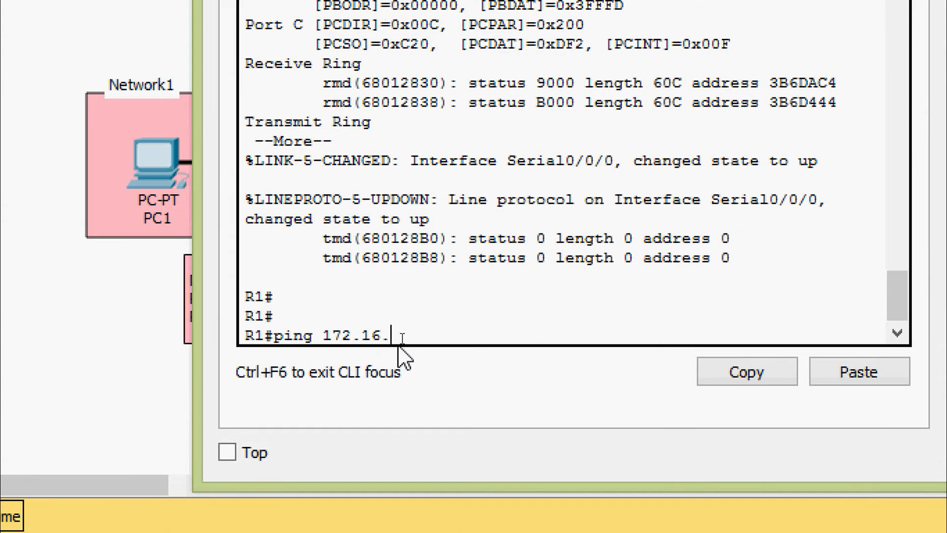
text(.2)
key(Return)
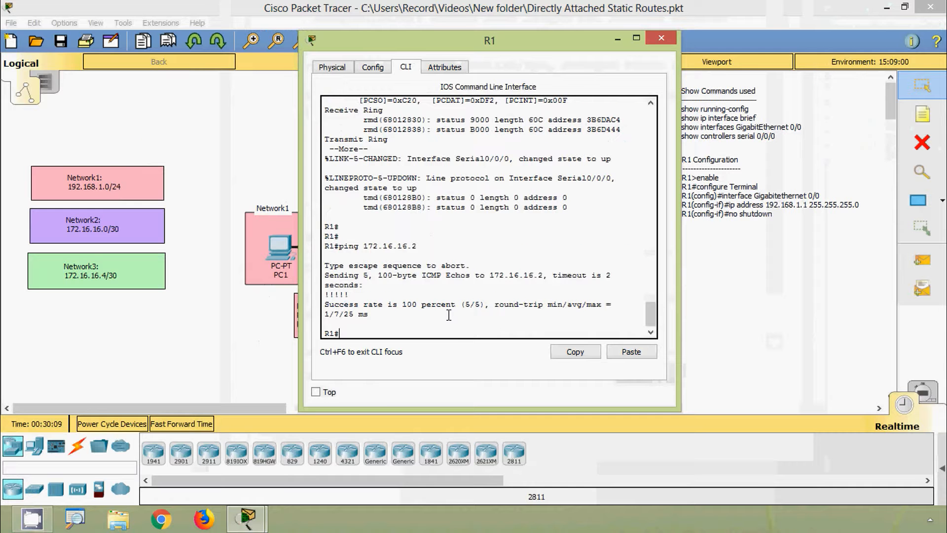
click(661, 39)
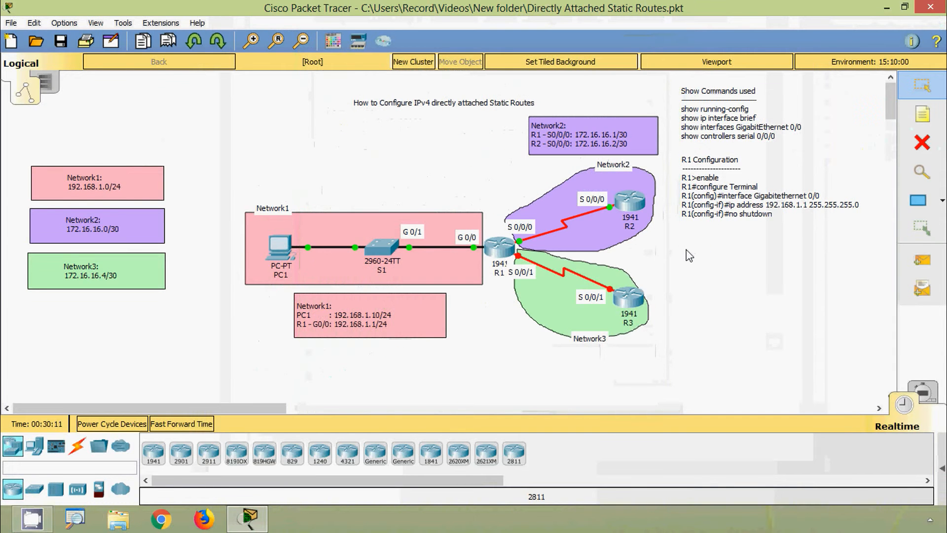
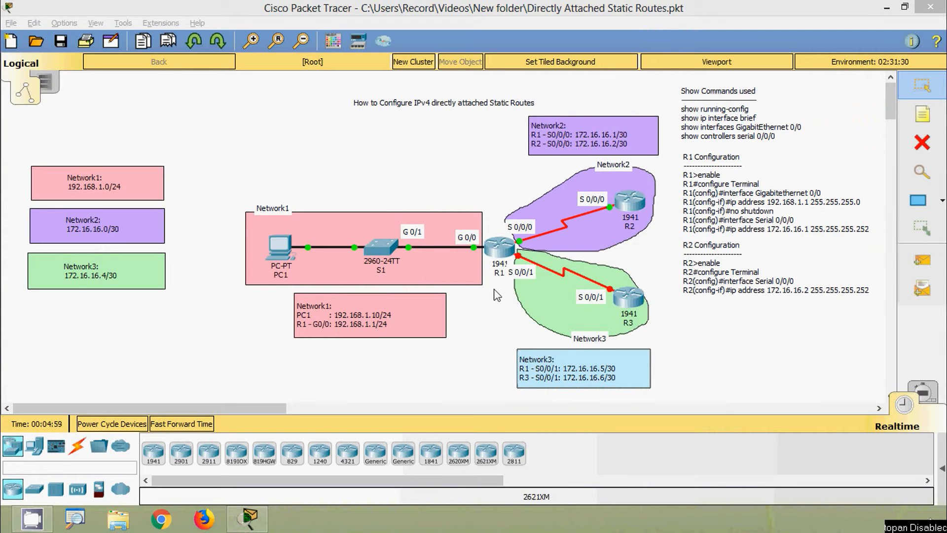
Open router R1's CLI, start the console session and enter privileged EXEC mode with enable
click(497, 250)
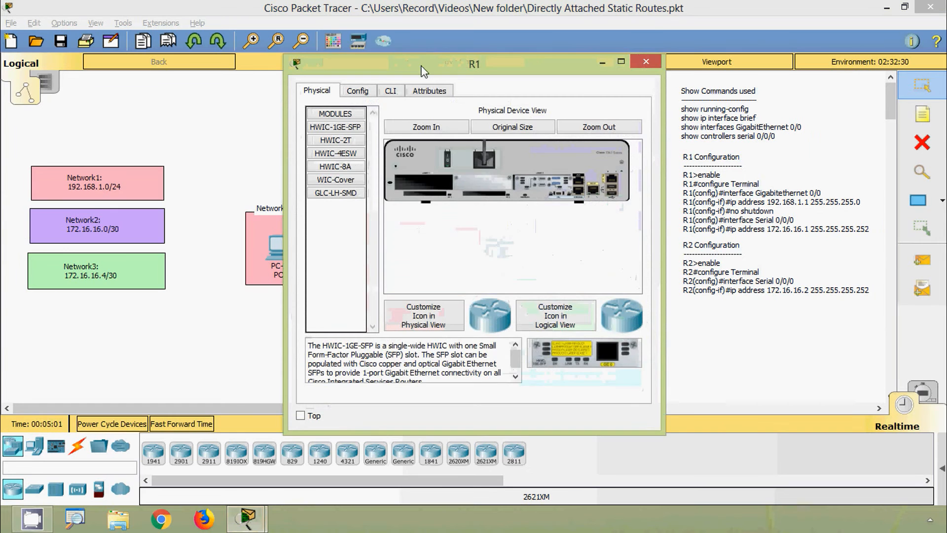
drag(423, 72, 430, 34)
click(396, 53)
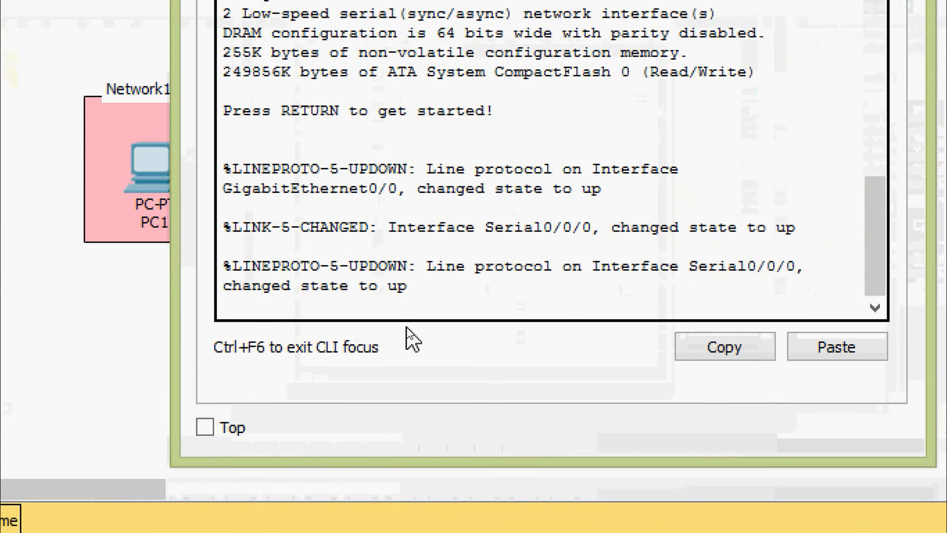
key(Return)
text(en)
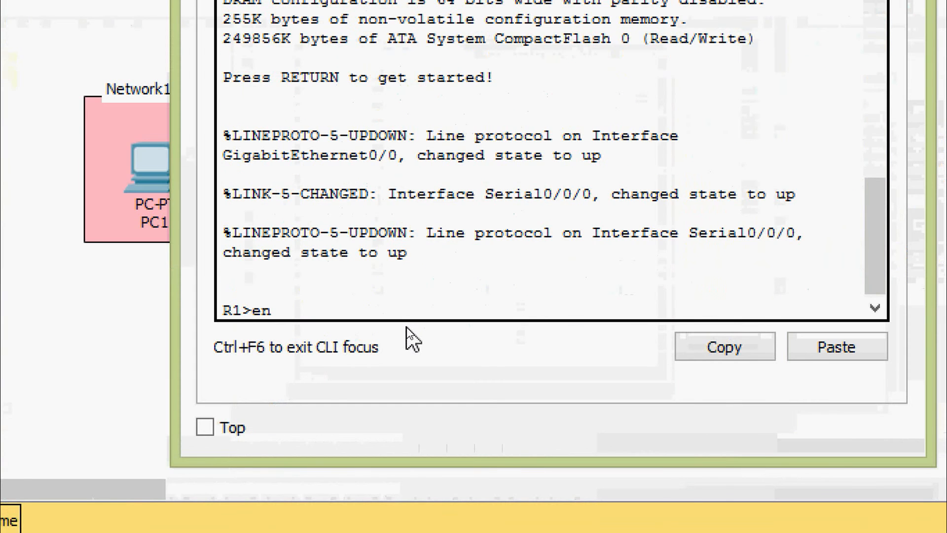
key(Tab)
key(Return)
Enter global configuration mode on R1 with configure terminal
text(conf)
key(Tab)
key(Tab)
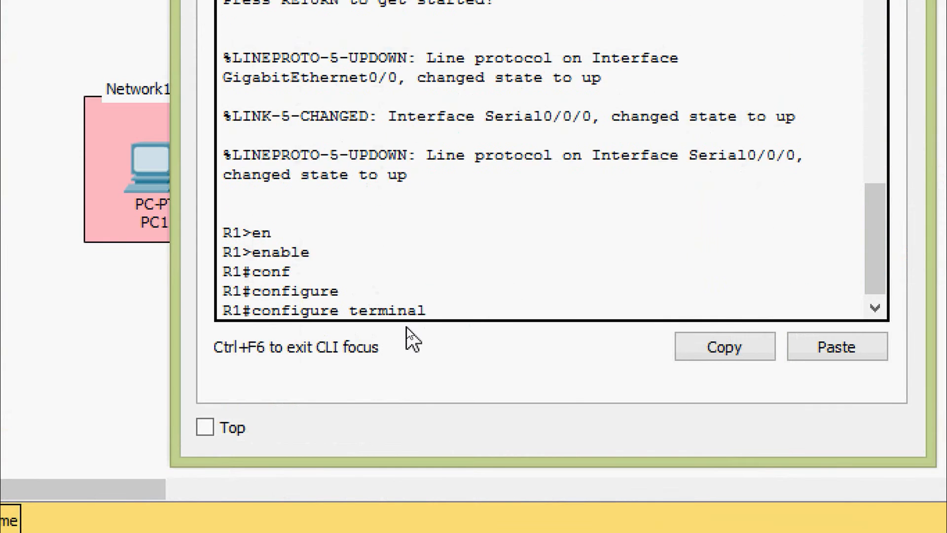
key(Return)
key(Return)
Enter interface configuration mode for serial 0/0/1 on R1
text(inter)
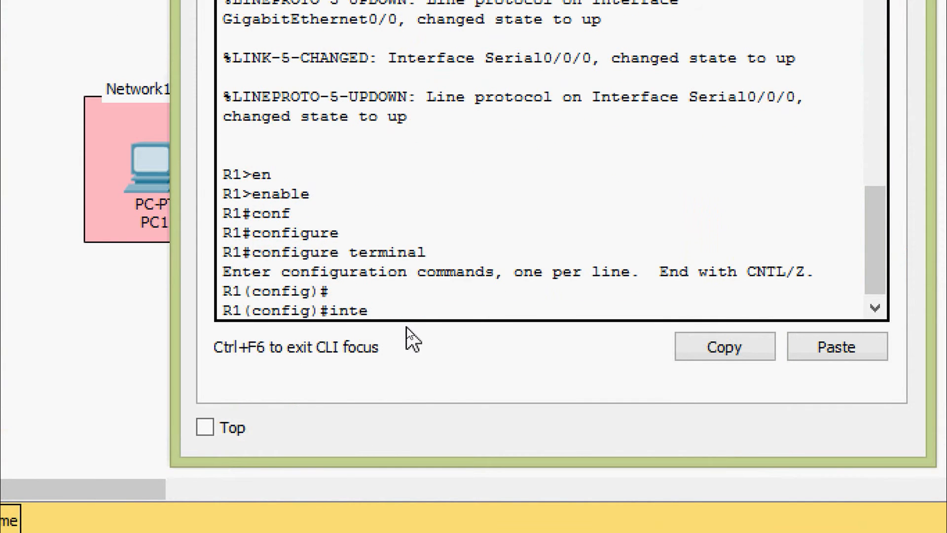
key(Tab)
text(ser)
key(Tab)
text(0)
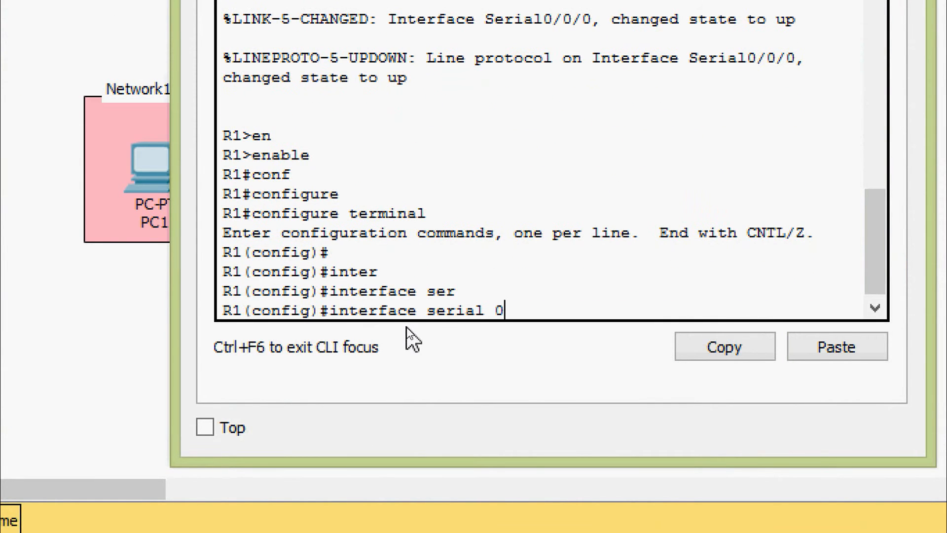
text(/0/1)
key(Return)
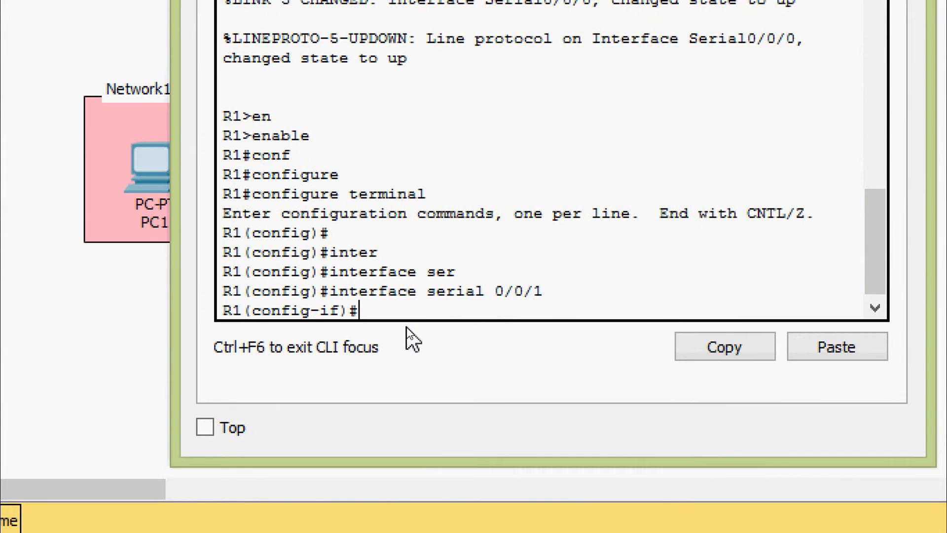
Try to assign IP address 172.16.16.5 with subnet mask 255.25.255.252 to R1's serial 0/0/1
text(ip ad)
key(Tab)
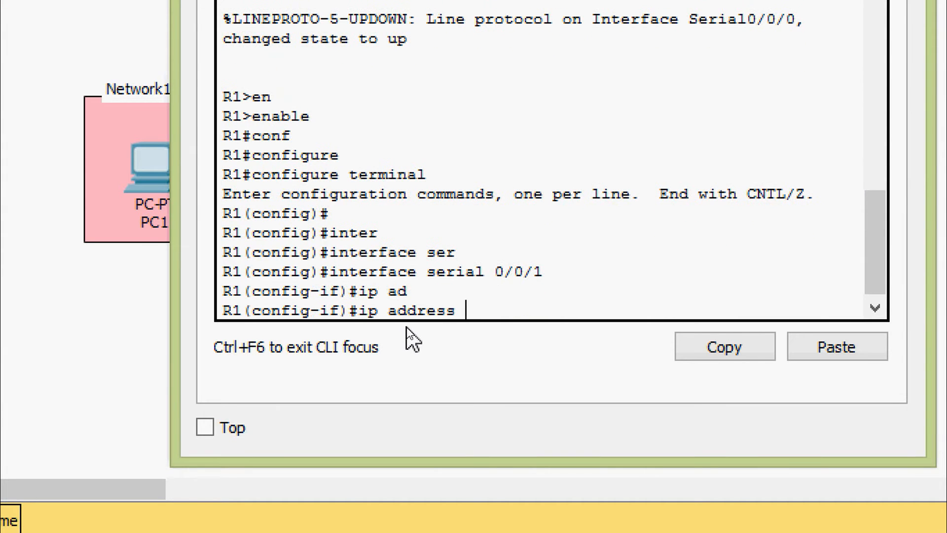
text(172.16.16.5)
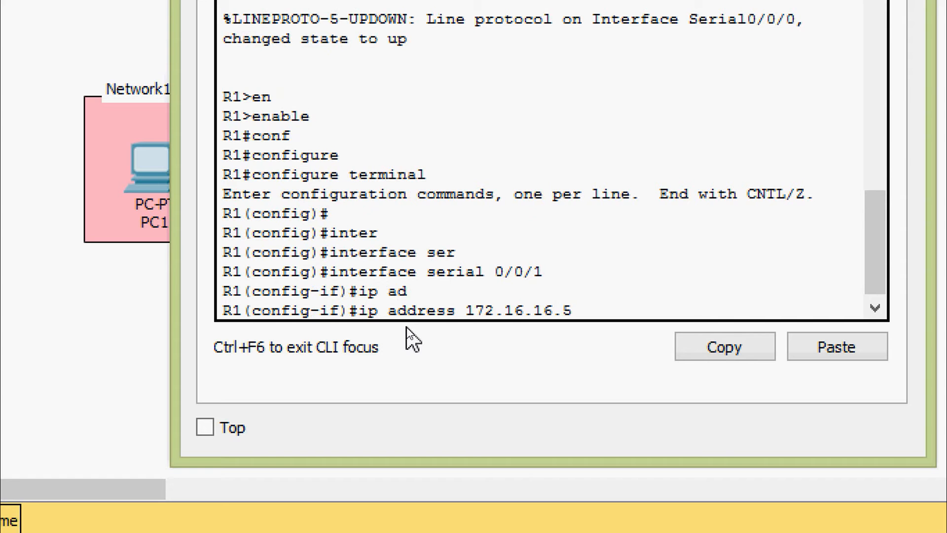
text( ?)
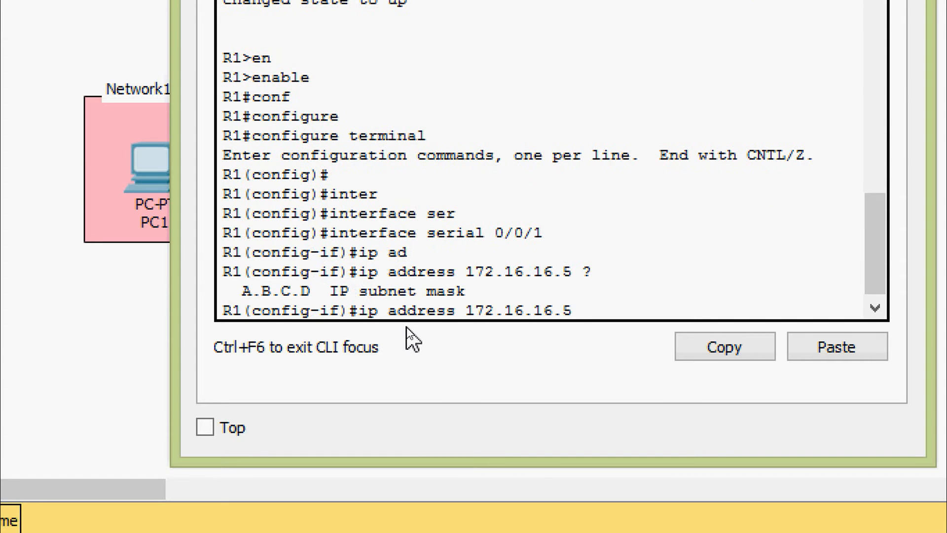
text(255.25.255.252)
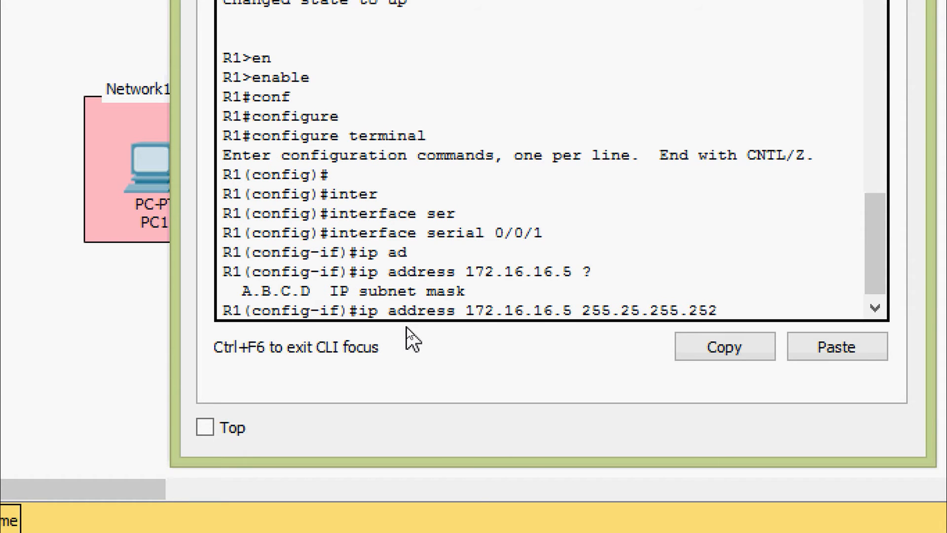
key(Return)
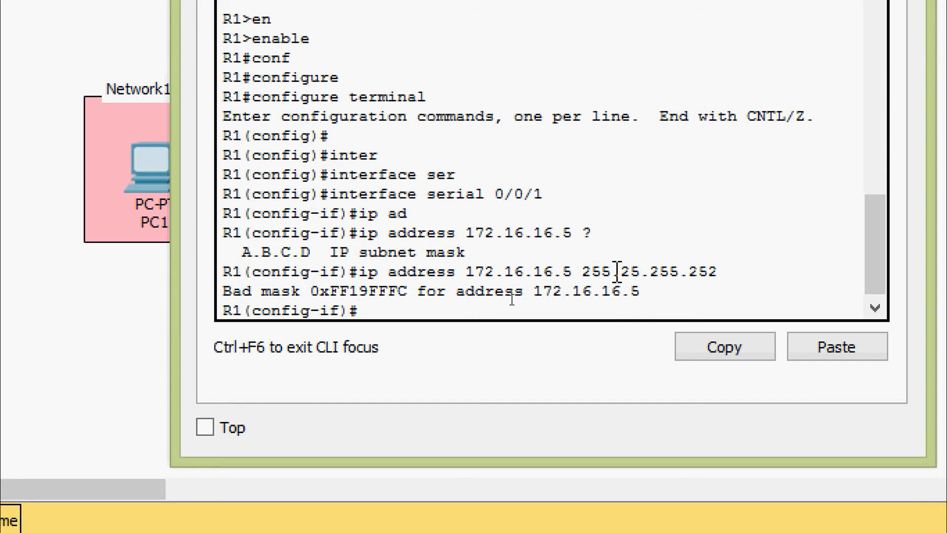
Reissue the address command on R1's serial 0/0/1 as 172.16.16.5 with the corrected subnet mask 255.255.255.252
drag(612, 275, 640, 275)
click(434, 307)
key(Up)
key(Left)
key(Left)
key(Left)
key(Left)
key(Left)
key(Left)
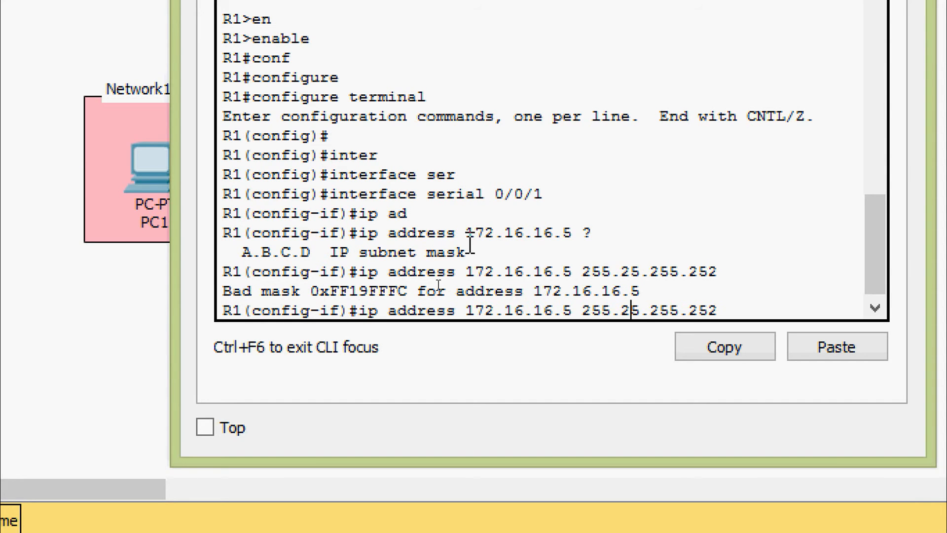
text(5)
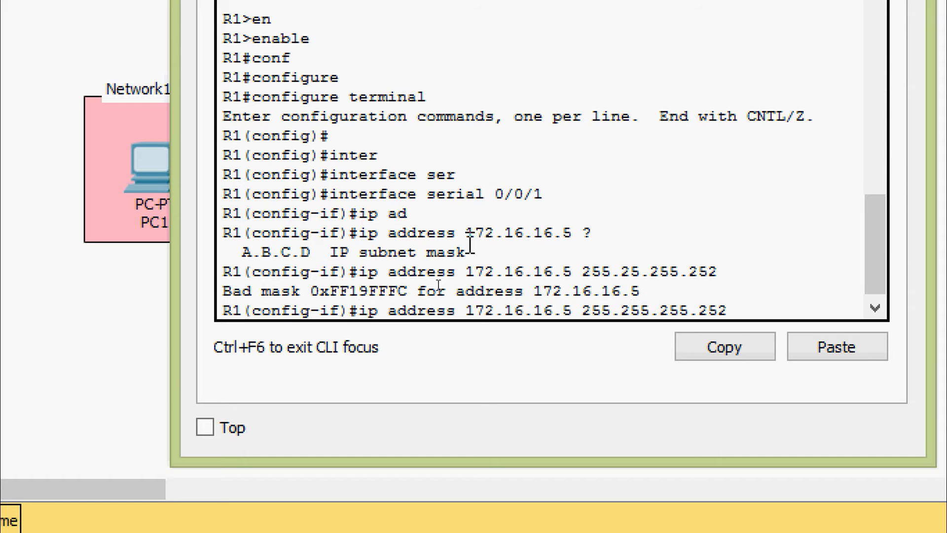
key(Return)
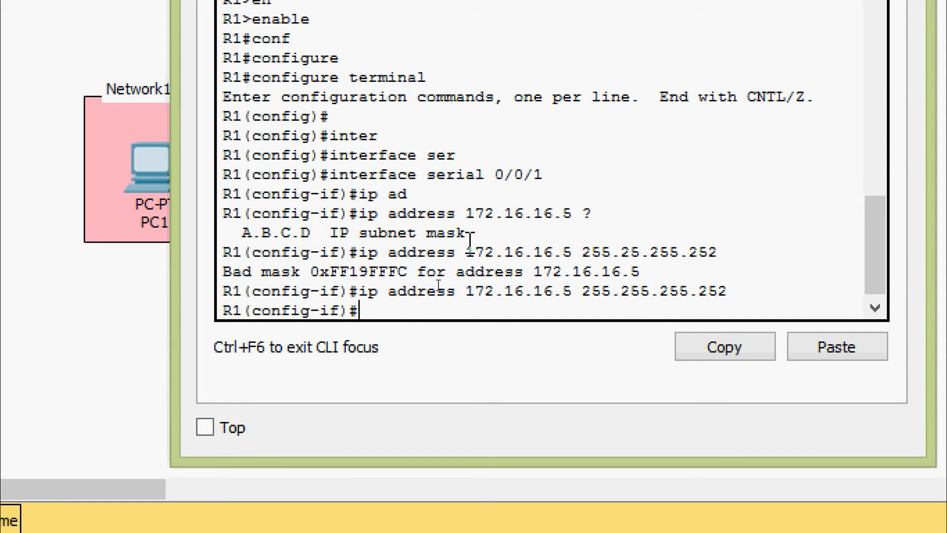
Enable R1's serial 0/0/1 with no shutdown and return to privileged EXEC mode
text(no sh)
key(Tab)
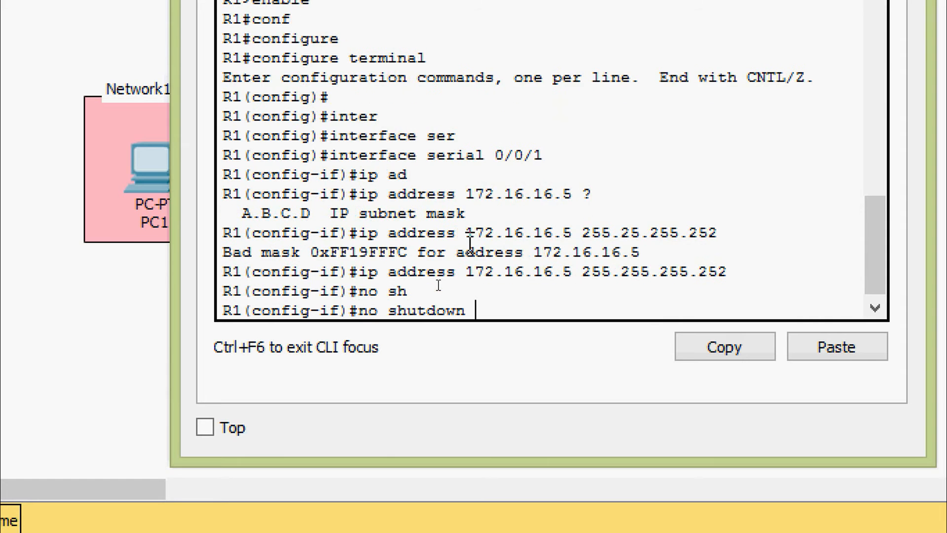
key(Return)
key(Return)
key(ctrl+z)
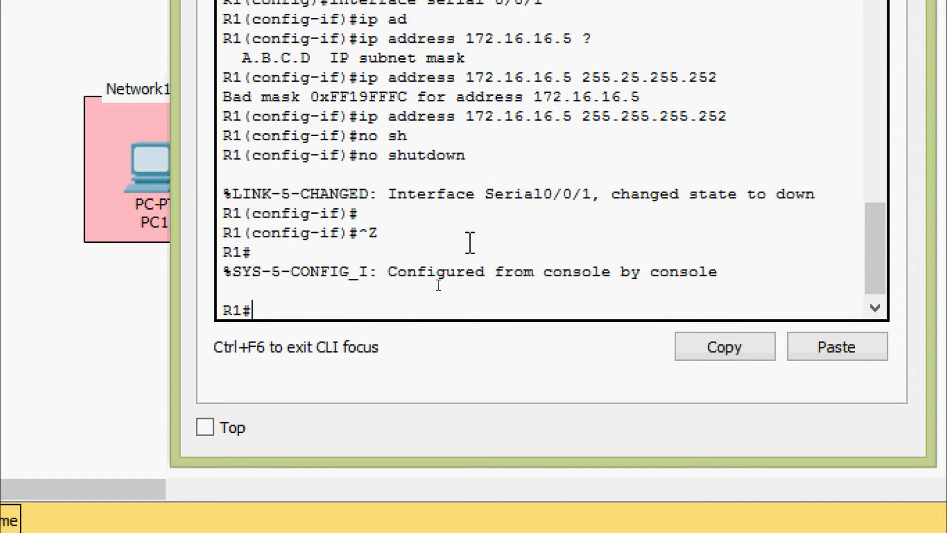
Save R1's running-config to startup-config, accepting the default destination filename
text(cop)
key(Tab)
text(r)
key(Tab)
text(st)
key(Tab)
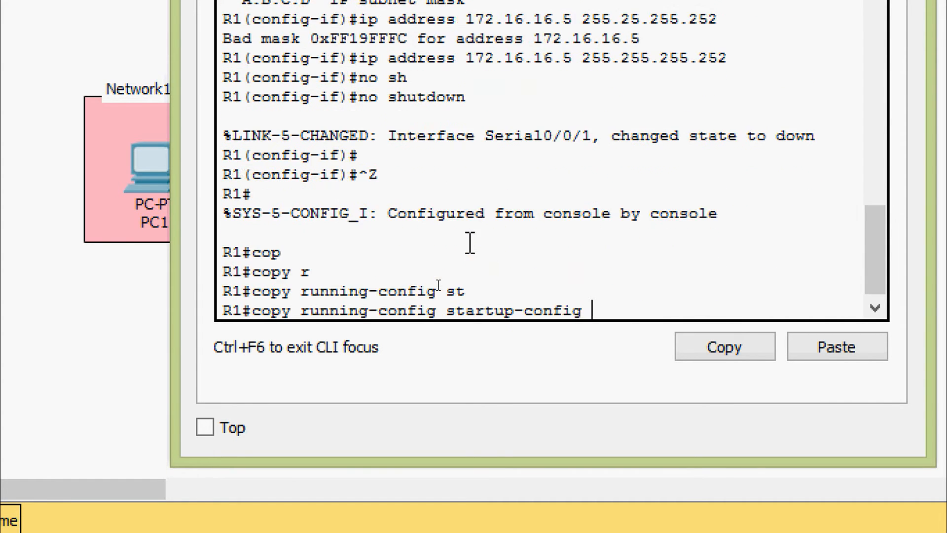
key(Return)
key(Return)
key(Return)
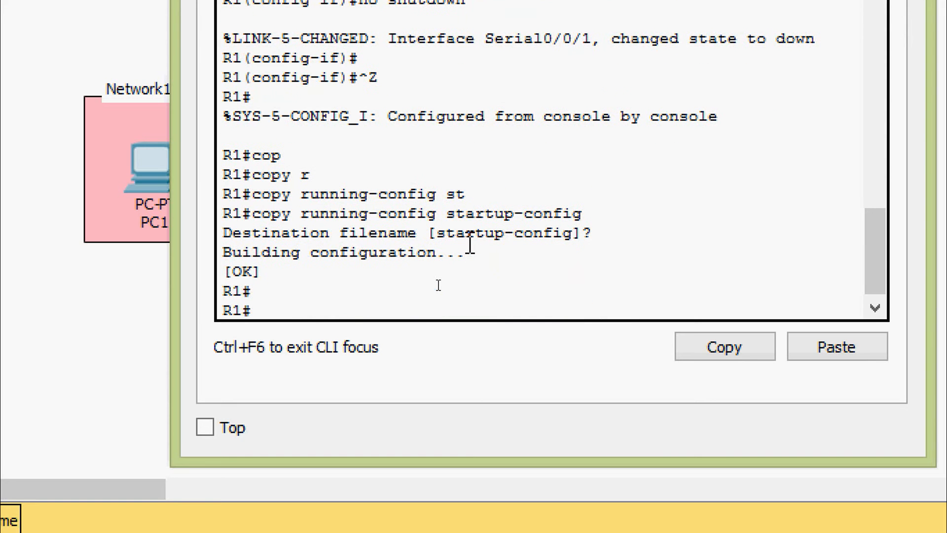
Show R1's running-config and check the IP address and subnet mask under interface Serial0/0/1
text(sh)
key(Tab)
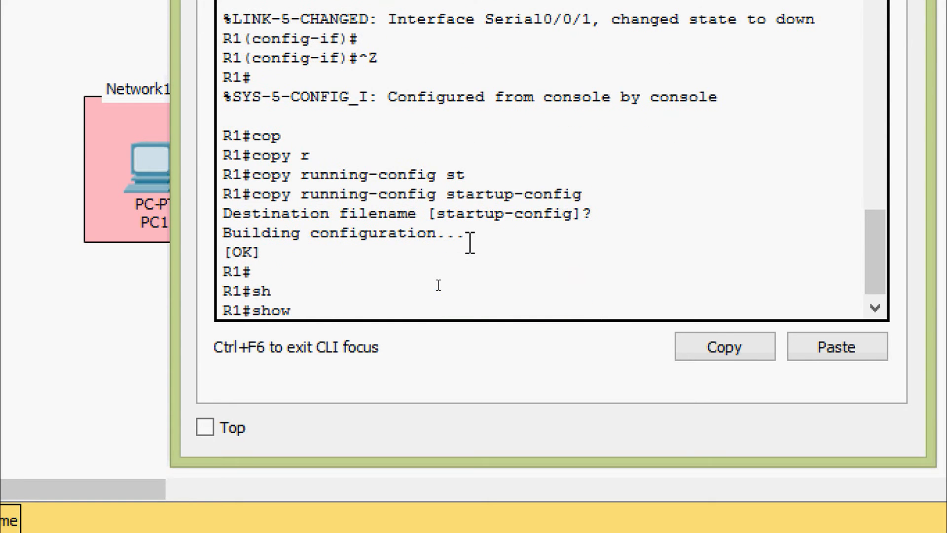
text(ru)
key(Tab)
key(Return)
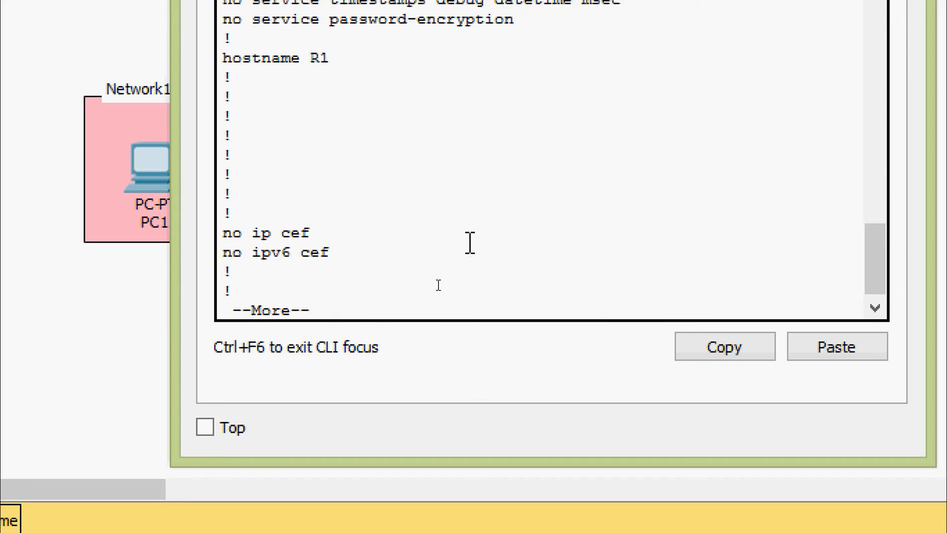
key(space)
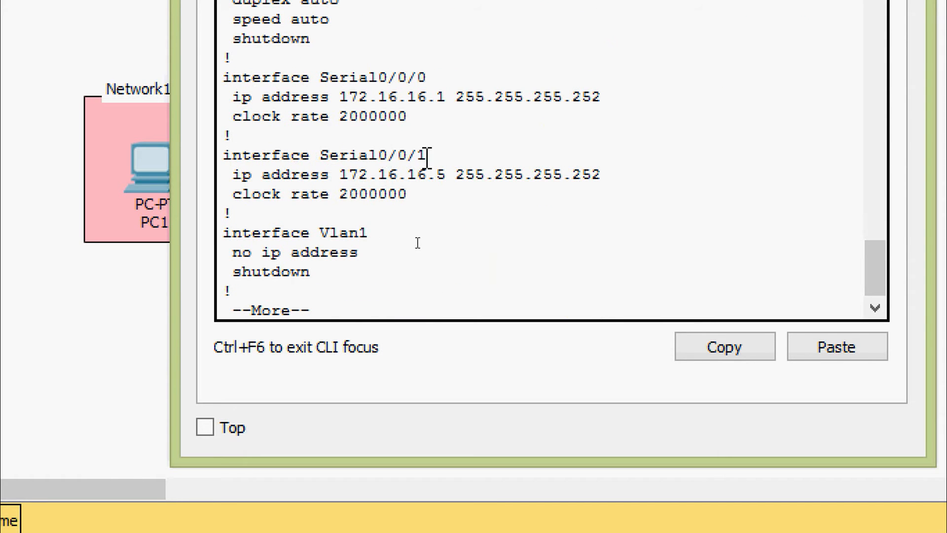
drag(335, 175, 607, 180)
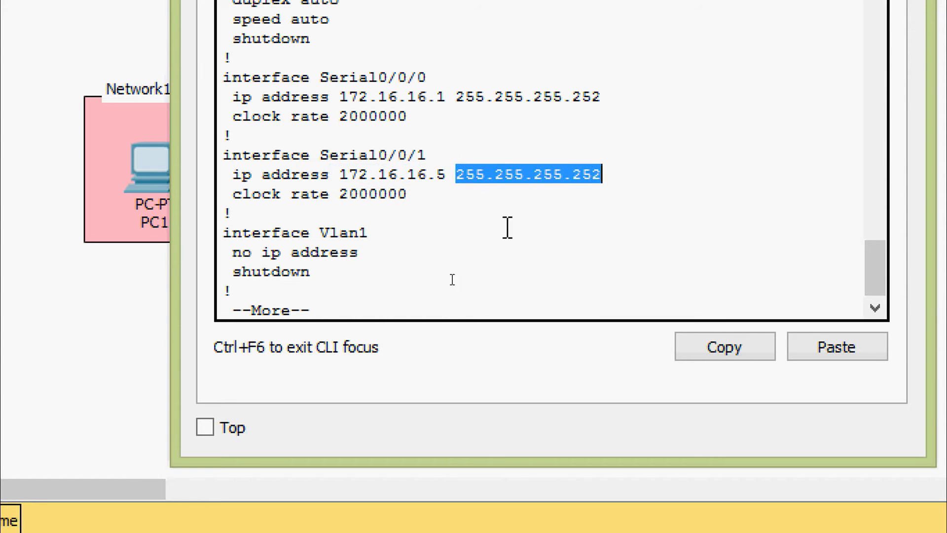
click(491, 232)
key(space)
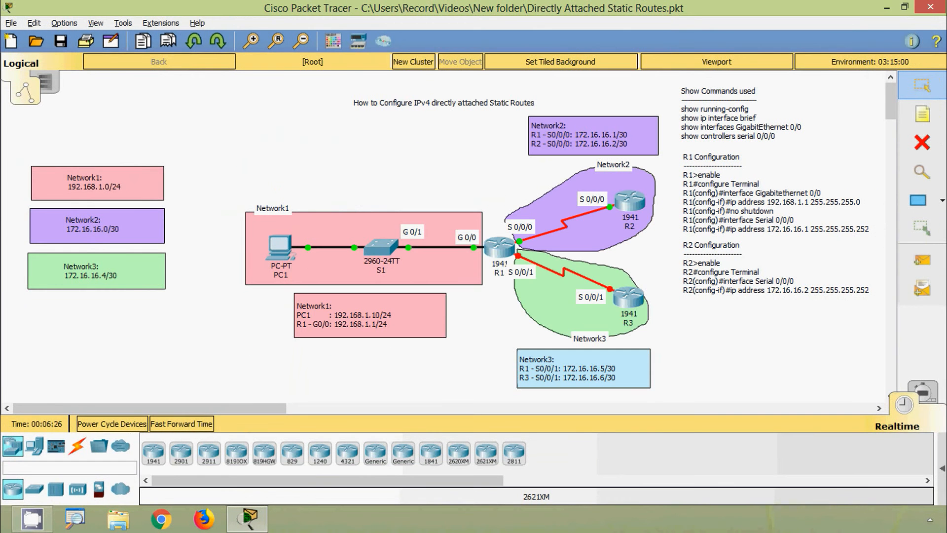
Open router R3's CLI, start the console session and enter privileged EXEC mode with enable
click(629, 302)
click(391, 91)
drag(394, 64, 365, 33)
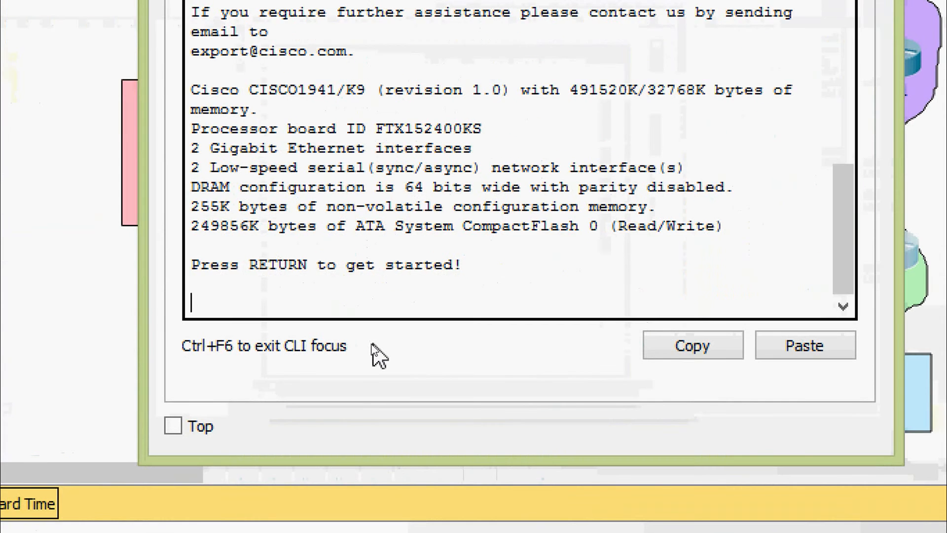
key(Return)
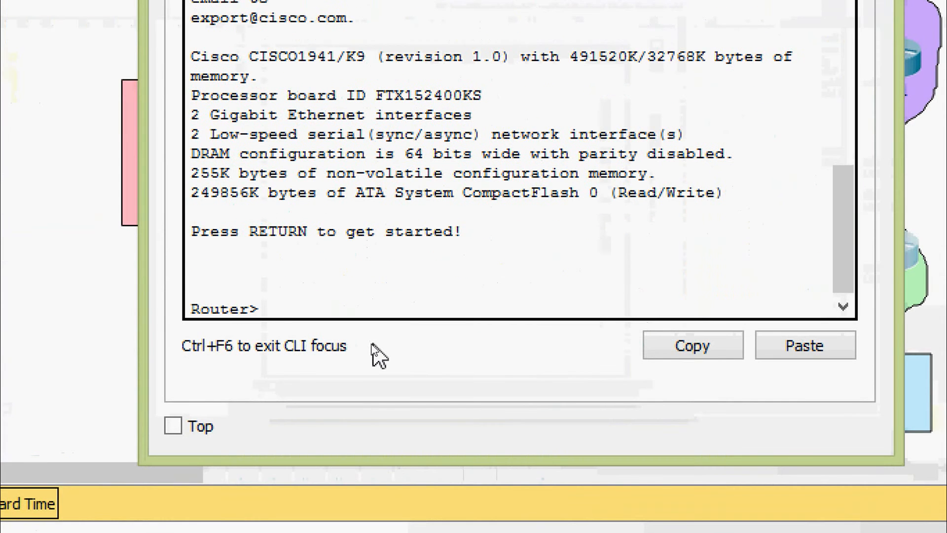
text(ena)
key(Tab)
key(Return)
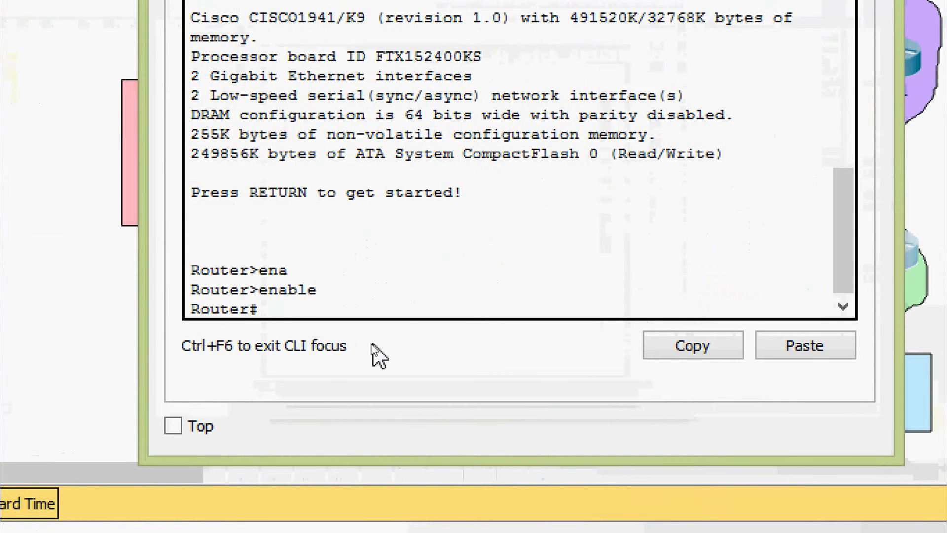
Enter global configuration mode on the Network3 router with configure terminal
text(conf)
key(Tab)
text(t)
key(Tab)
key(Return)
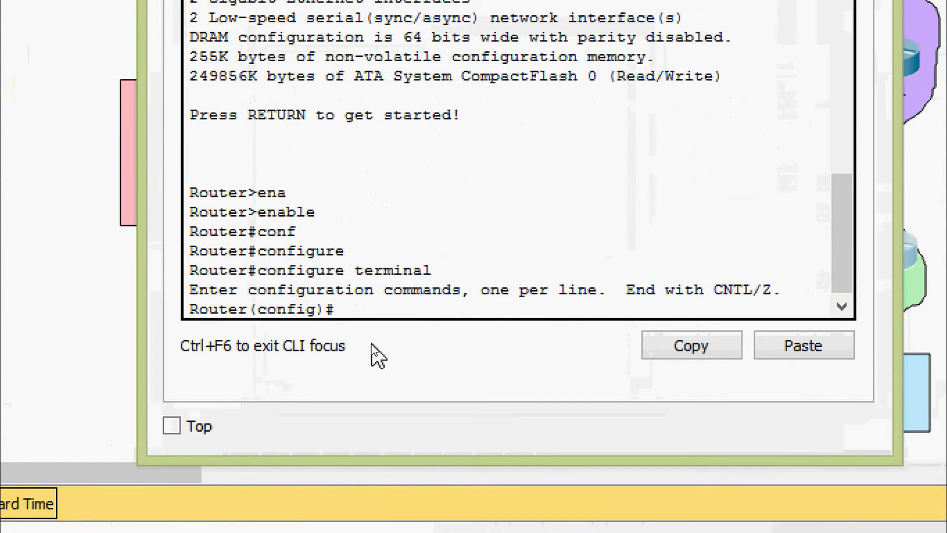
Set the router's hostname to R3
text(hos)
key(Tab)
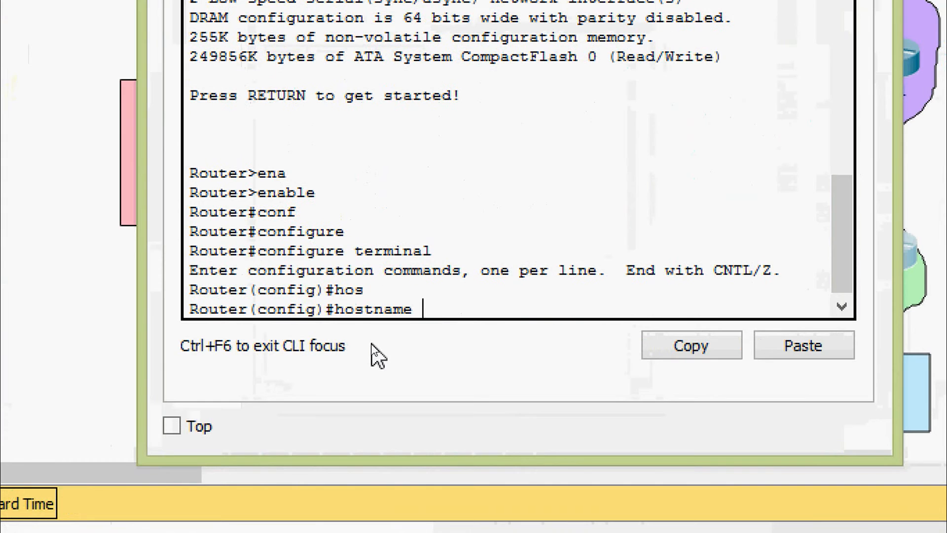
text(R3)
key(Return)
key(Return)
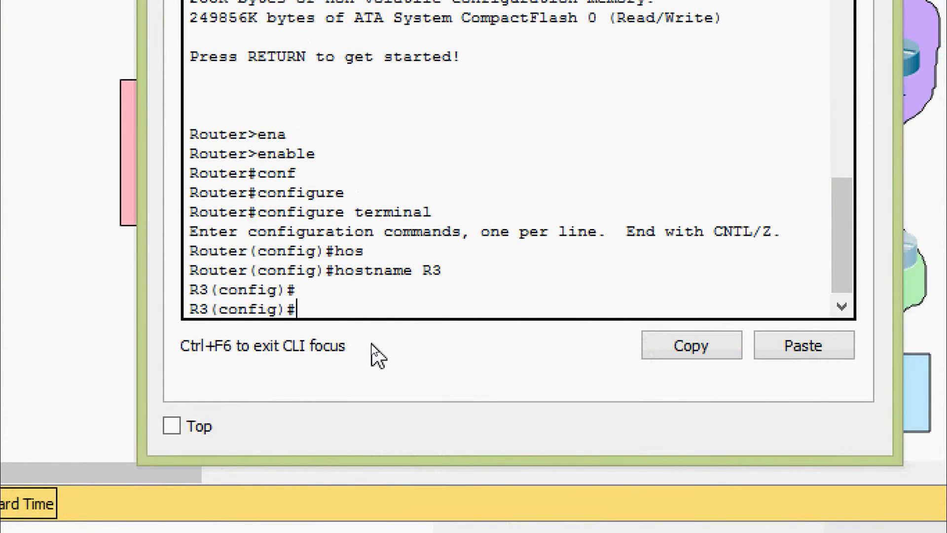
Enter interface configuration mode for serial 0/0/1 on R3
text(inter)
key(Tab)
text(ser)
key(Tab)
text(0/0/1)
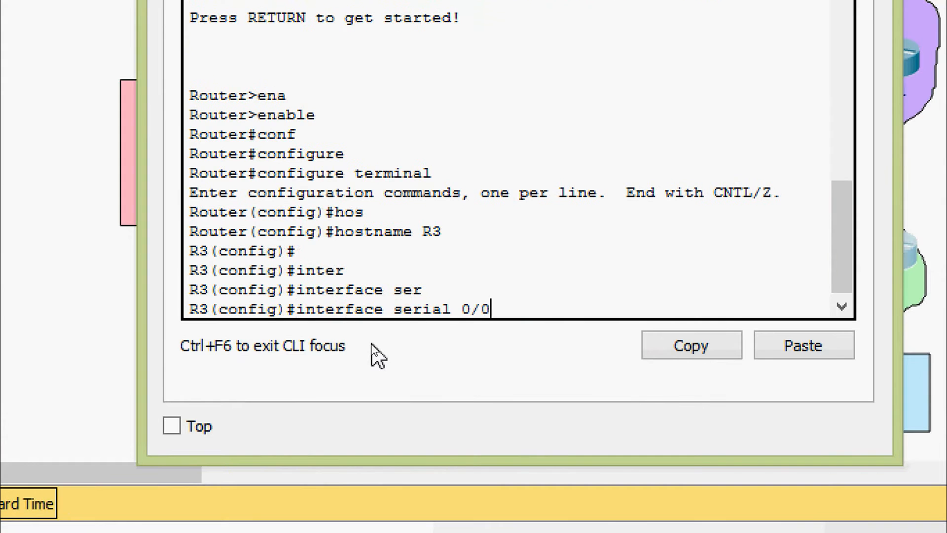
key(Return)
Assign IP address 172.16.16.6 with subnet mask 255.255.255.252 to R3's serial 0/0/1
text(ip ad)
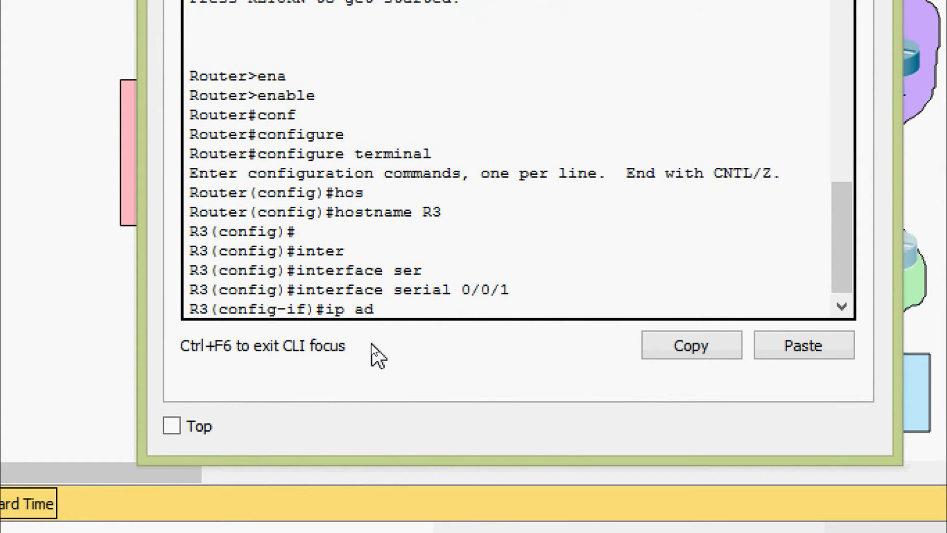
key(Tab)
text(172)
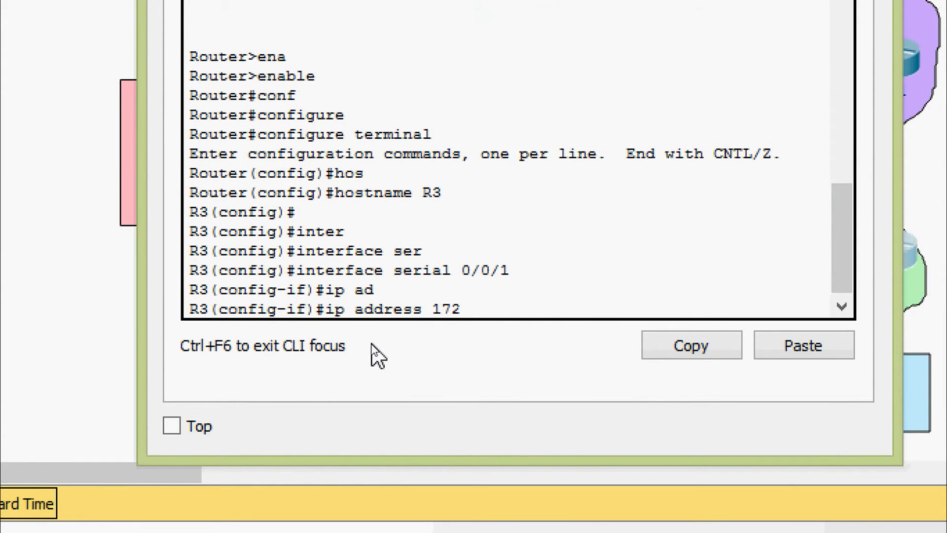
text(.16.16.6 255.25)
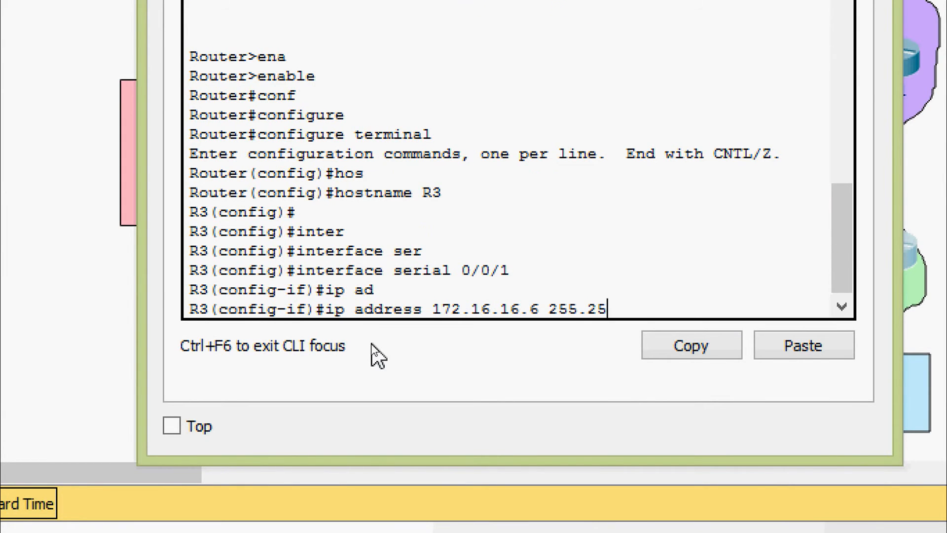
text(5.255.252)
key(Return)
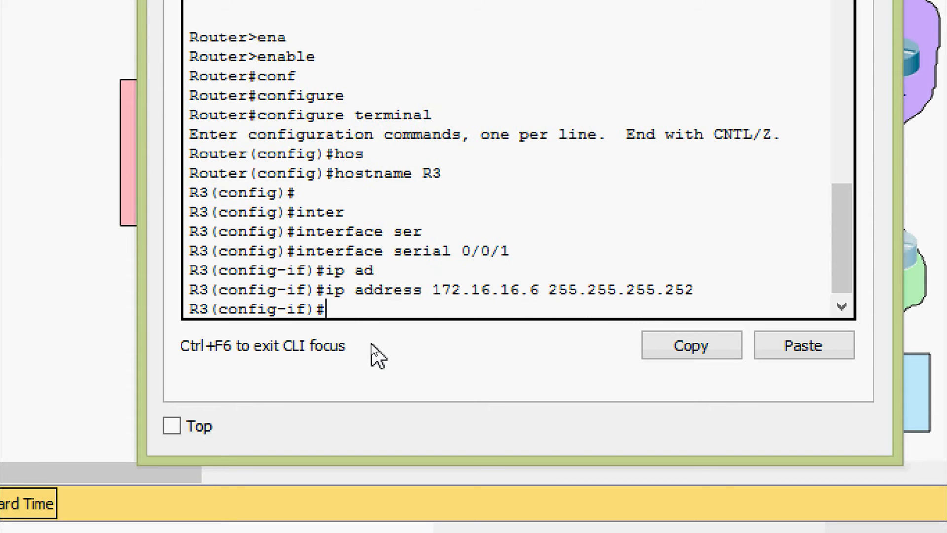
Enable R3's serial 0/0/1 with no shutdown and return to privileged EXEC mode
text(no sh)
key(Tab)
key(Return)
key(Return)
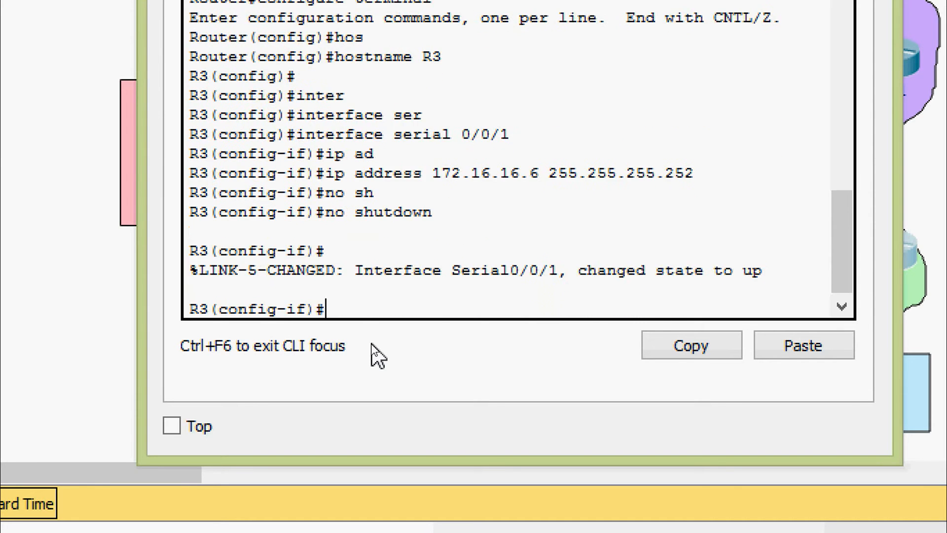
key(ctrl+z)
Save R3's running-config to startup-config, accepting the default destination filename
text(cop)
key(Tab)
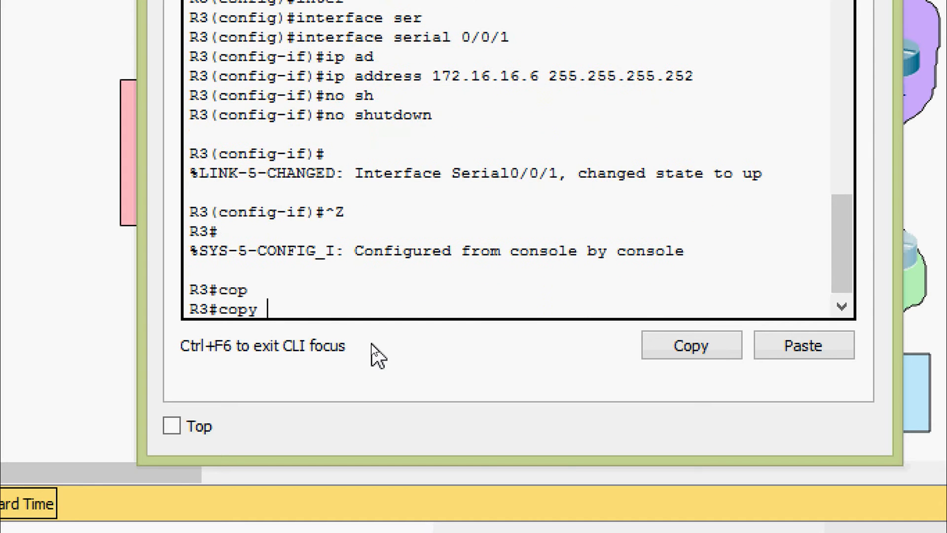
text(r)
key(Tab)
text(st)
key(Return)
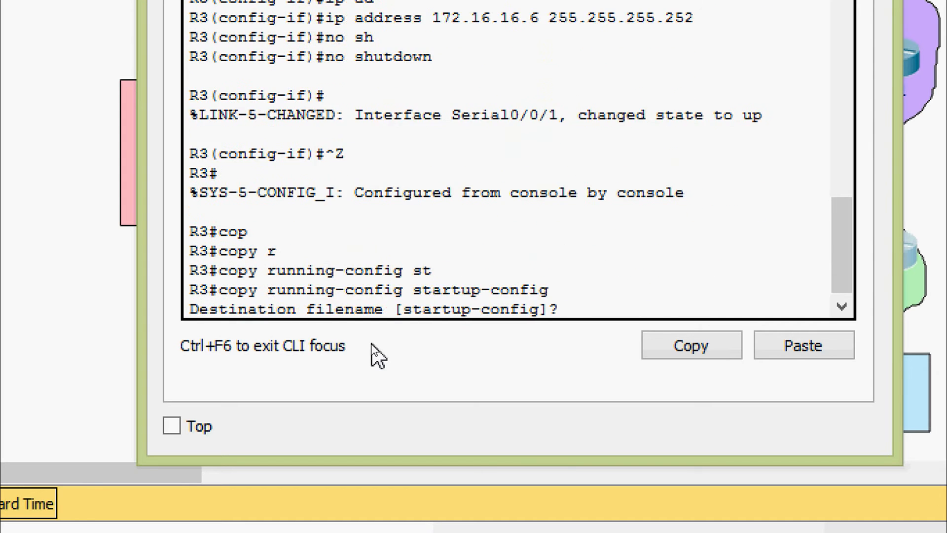
key(Return)
Show R3's running-config and check the IP address and subnet mask under interface Serial0/0/1
text(sh)
key(Tab)
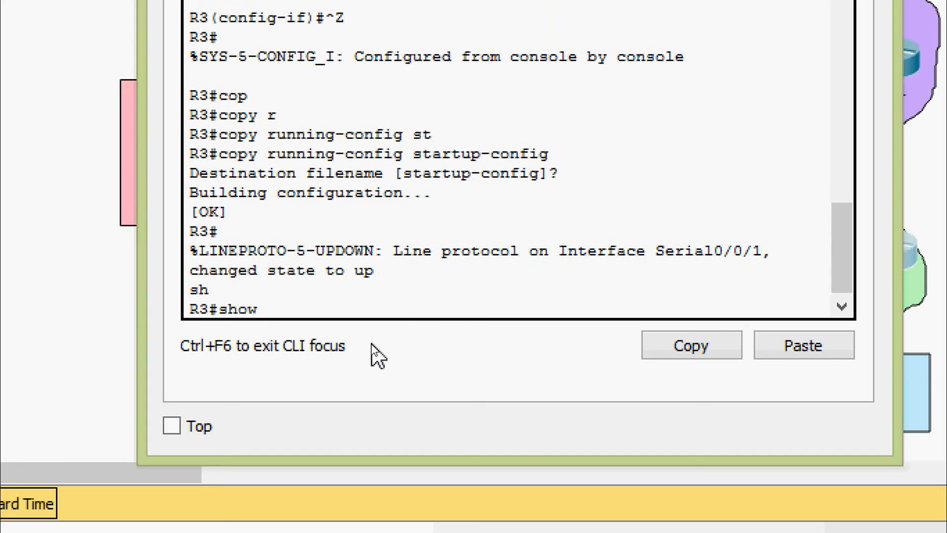
text(ru)
key(Return)
key(space)
key(space)
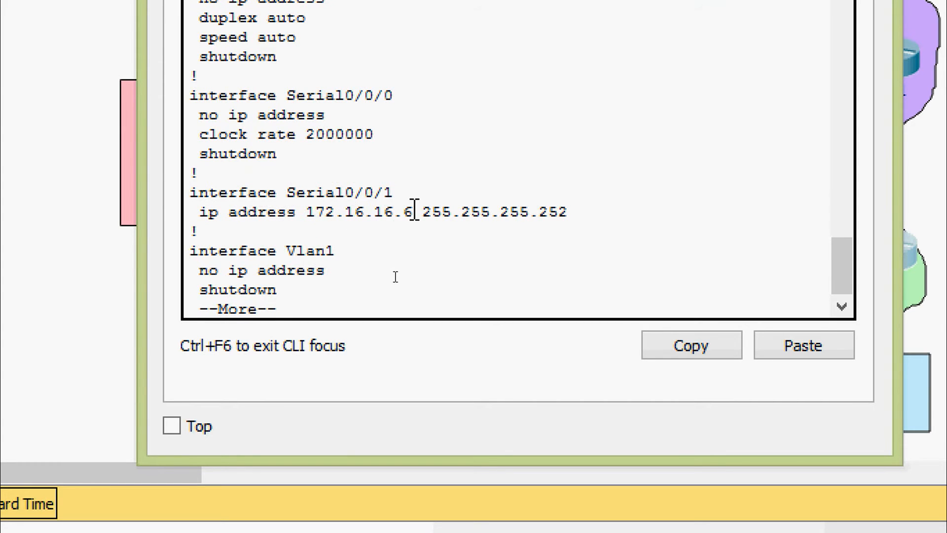
drag(425, 212, 584, 215)
key(Return)
key(Return)
key(Return)
key(Return)
key(Return)
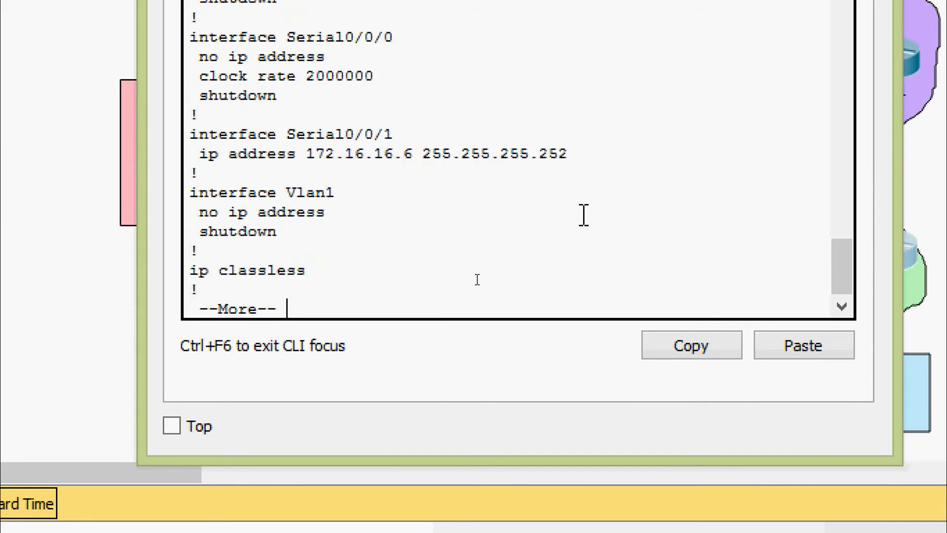
Leave the configuration listing and run show ip interface brief on R3
text(sh)
key(Tab)
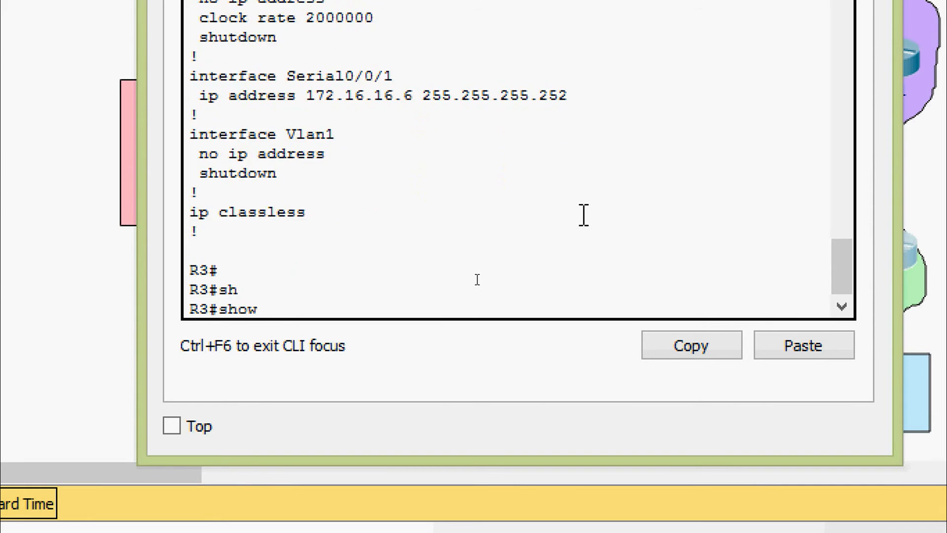
text(ip inter)
key(Tab)
text(b)
key(Tab)
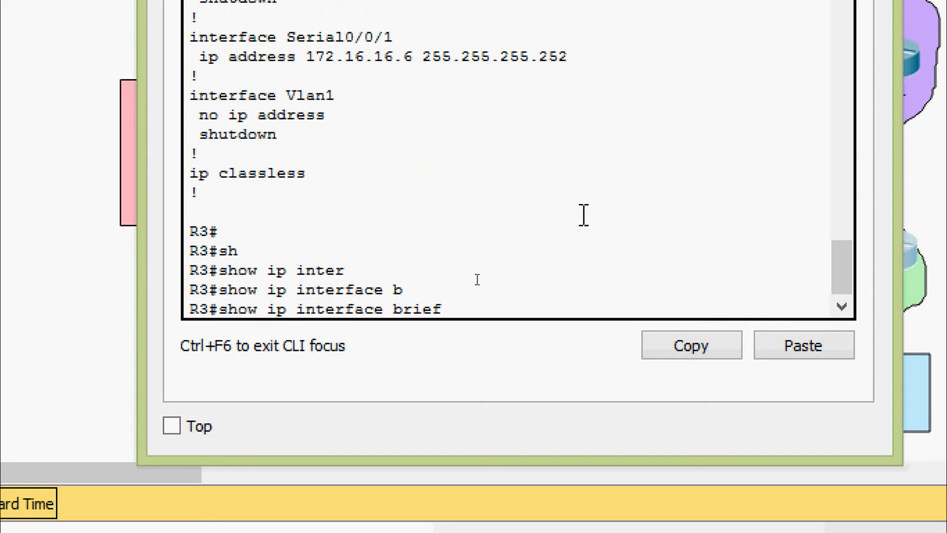
key(Return)
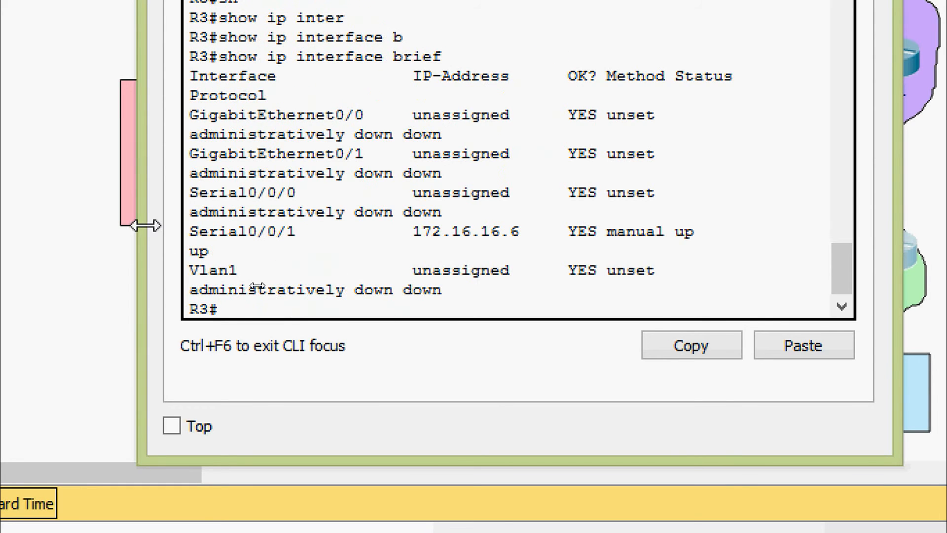
Widen R3's CLI window and check the Serial0/0/1 row's IP address, status and protocol in the interface summary
drag(138, 225, 35, 261)
drag(119, 260, 108, 262)
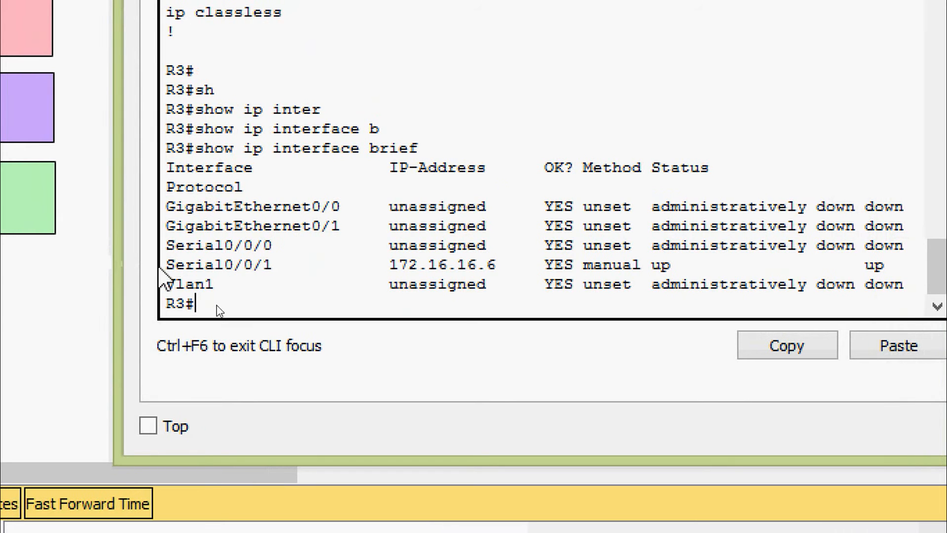
drag(165, 265, 501, 264)
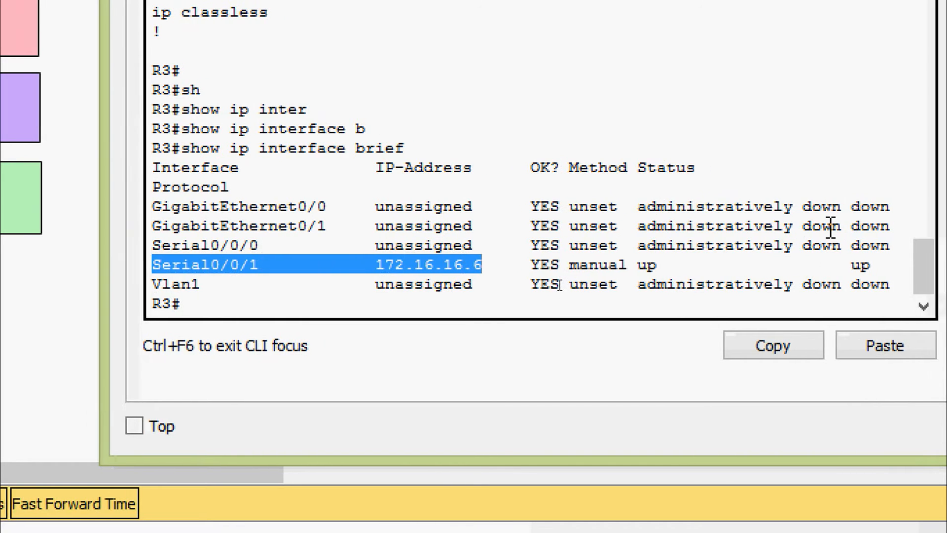
drag(826, 264, 867, 267)
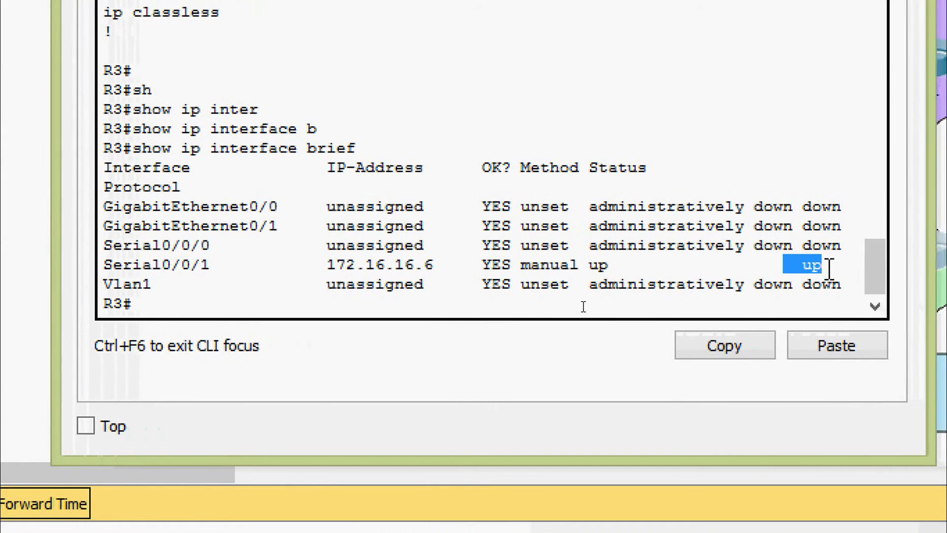
Close R3's window, ping 172.16.16.6 from R1's command line, and close R1's window
click(868, 268)
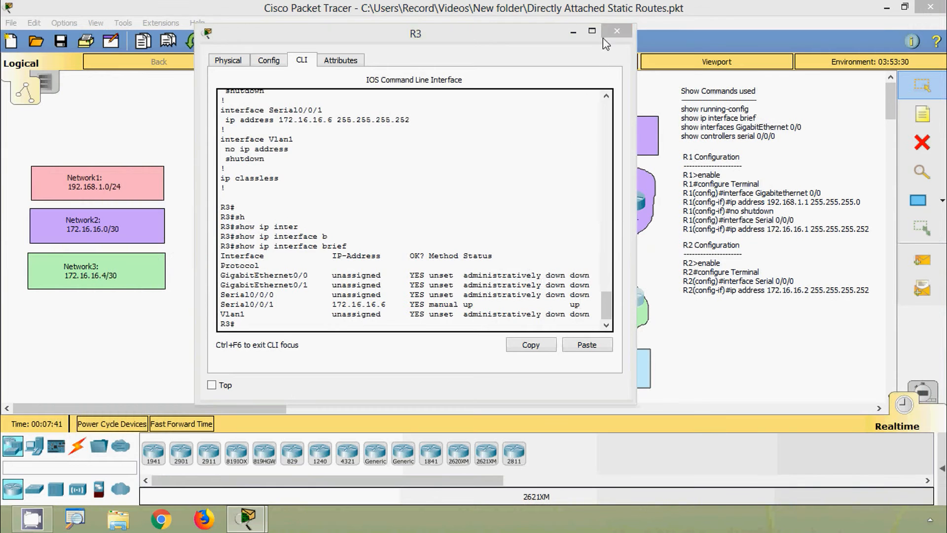
click(617, 31)
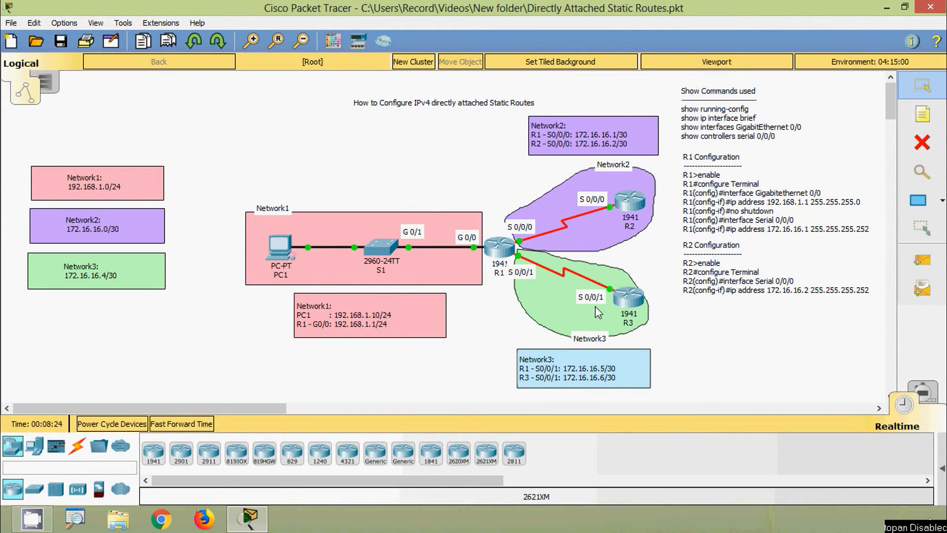
click(500, 249)
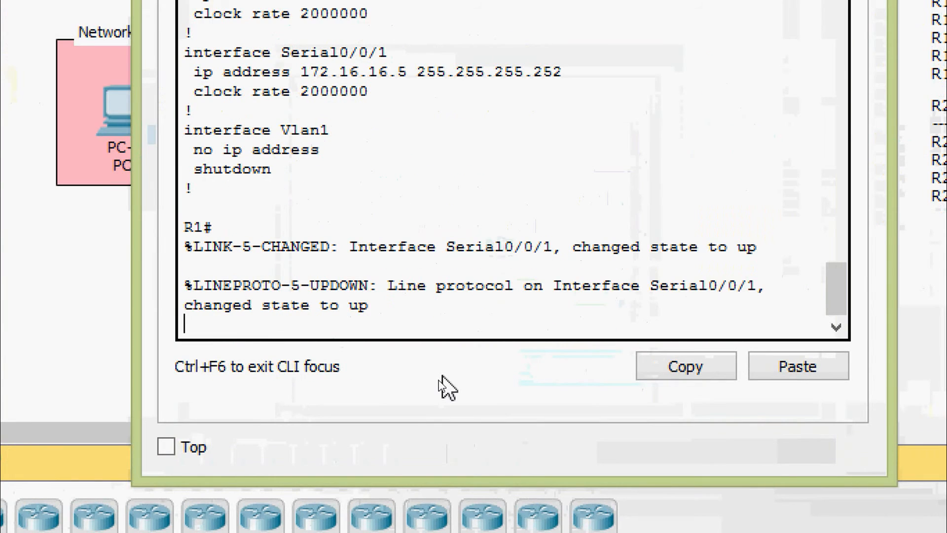
key(Return)
text(pi)
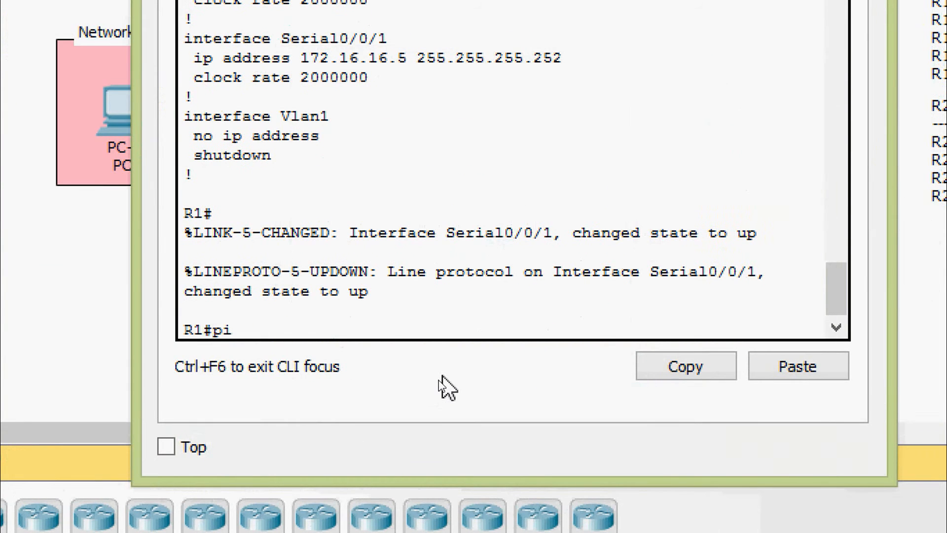
text(ng 172.16.16.)
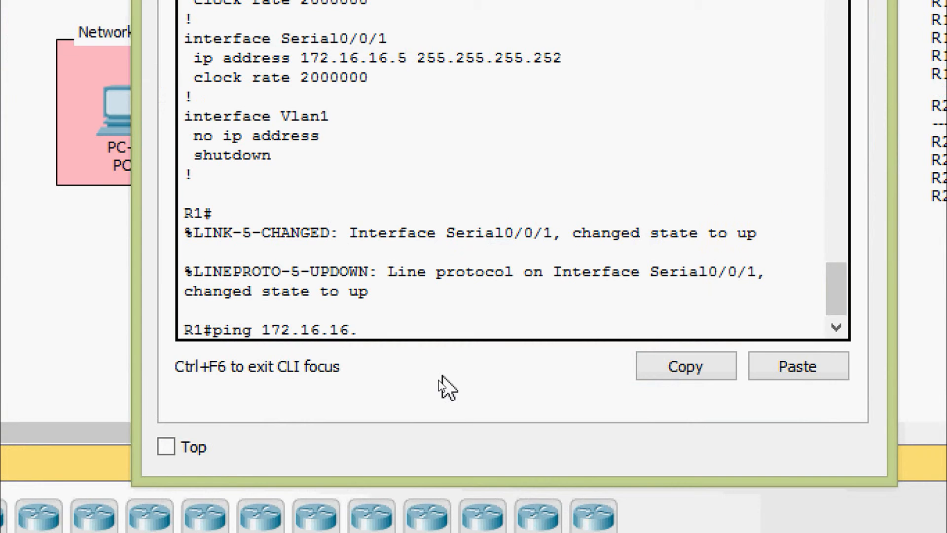
text(6)
key(Return)
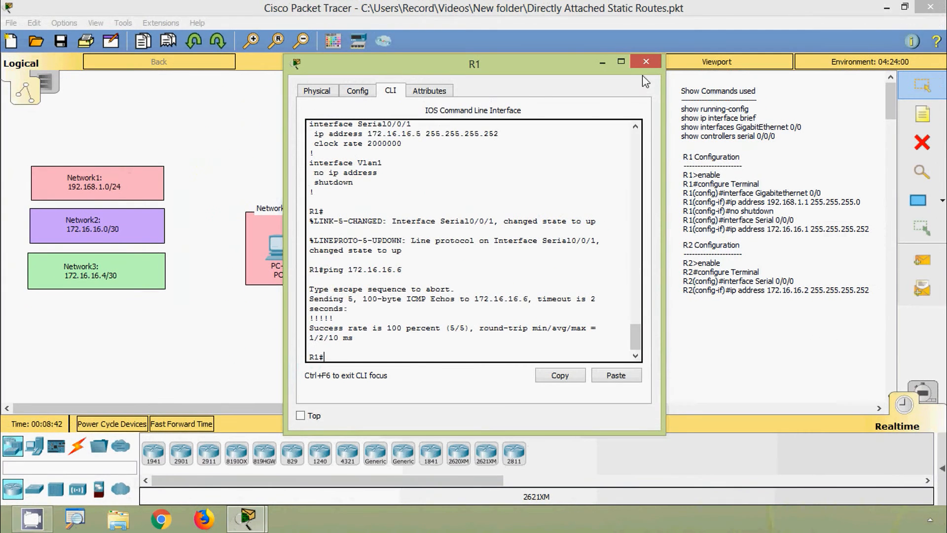
click(647, 63)
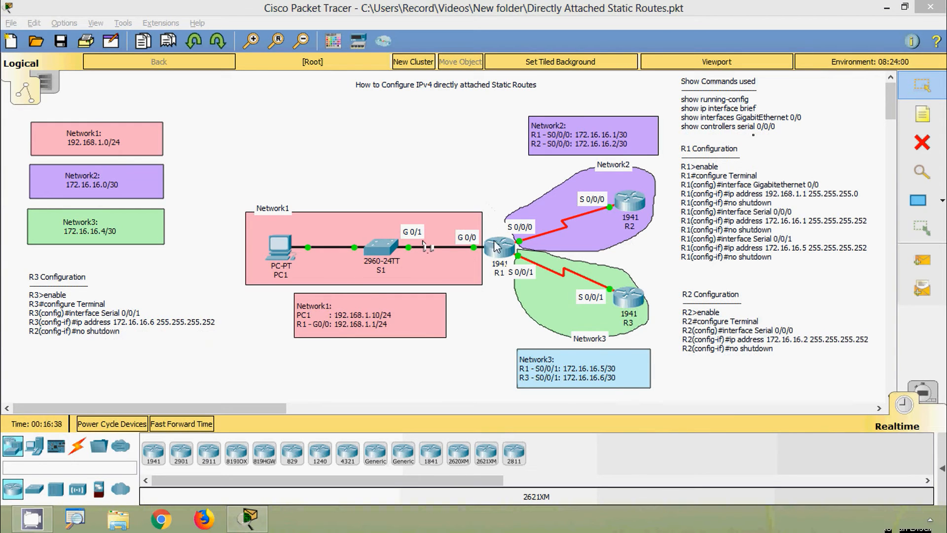
Reopen R1's command line and run show ip route connected
click(503, 251)
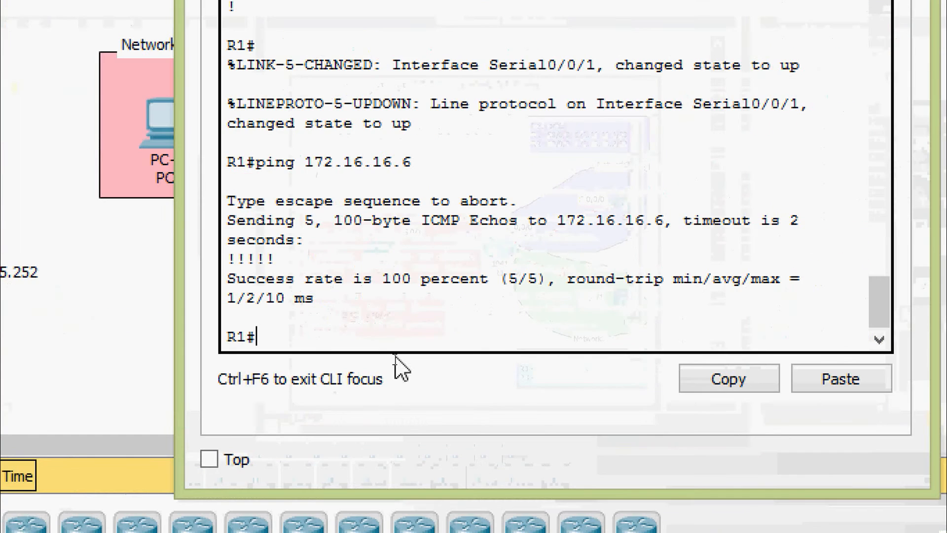
key(ctrl+z)
key(Return)
key(Return)
text(sh)
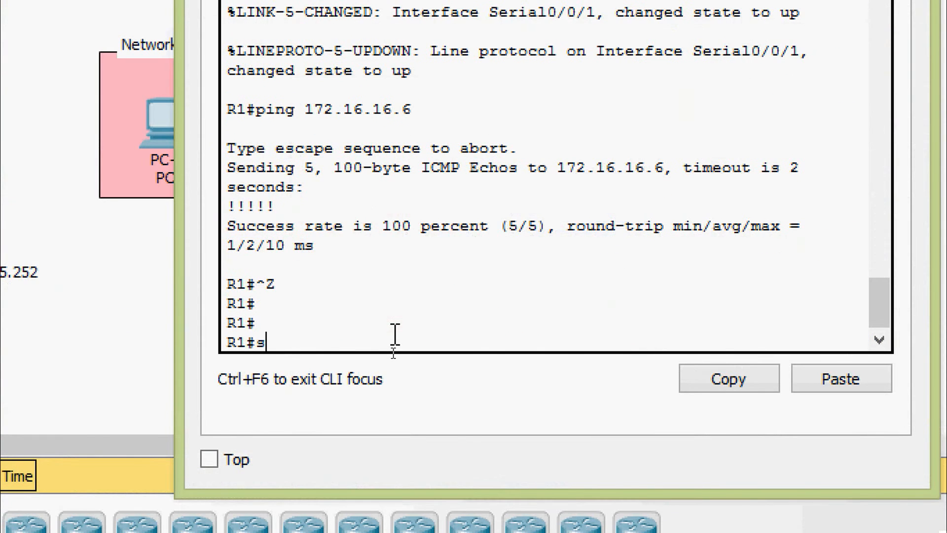
key(Tab)
text(ip rou)
key(Tab)
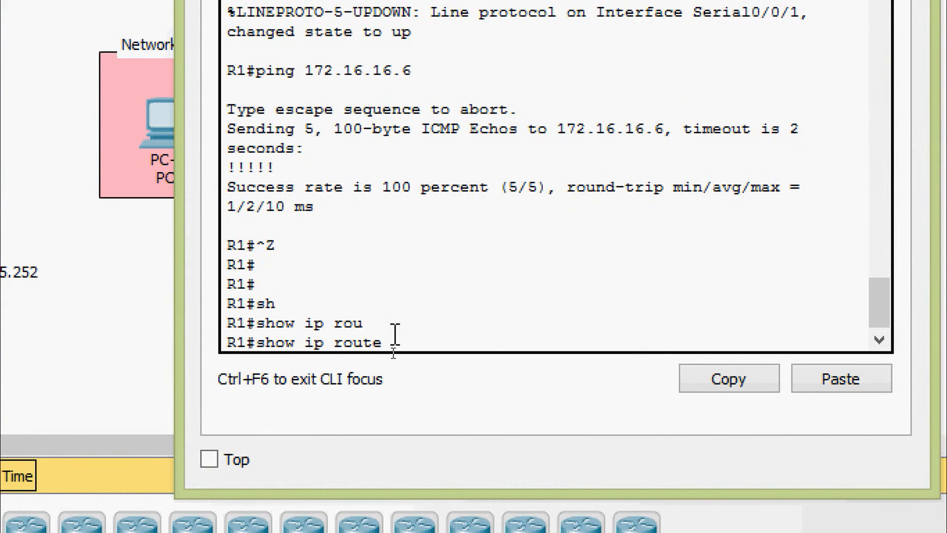
text(con)
key(Tab)
key(Return)
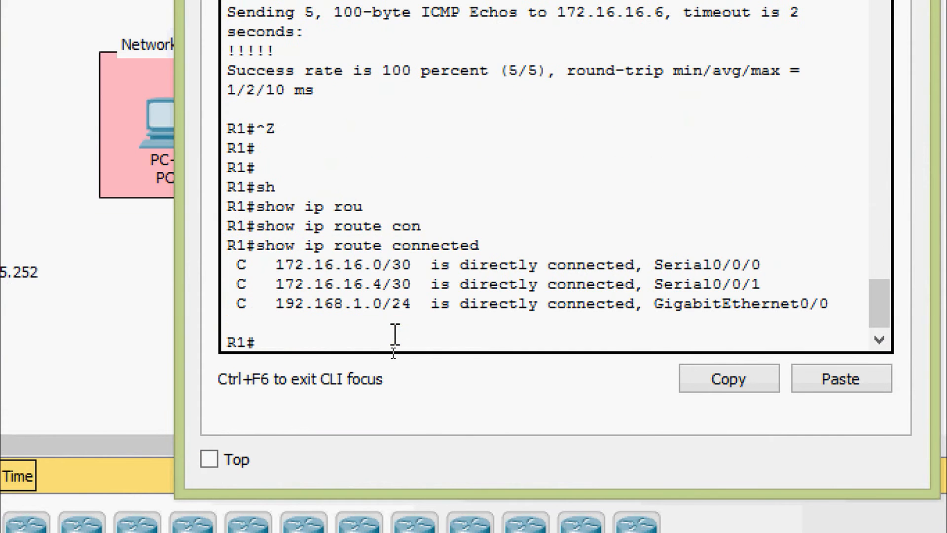
Highlight the directly connected networks in R1's route listing, then close R1's window
drag(235, 264, 838, 304)
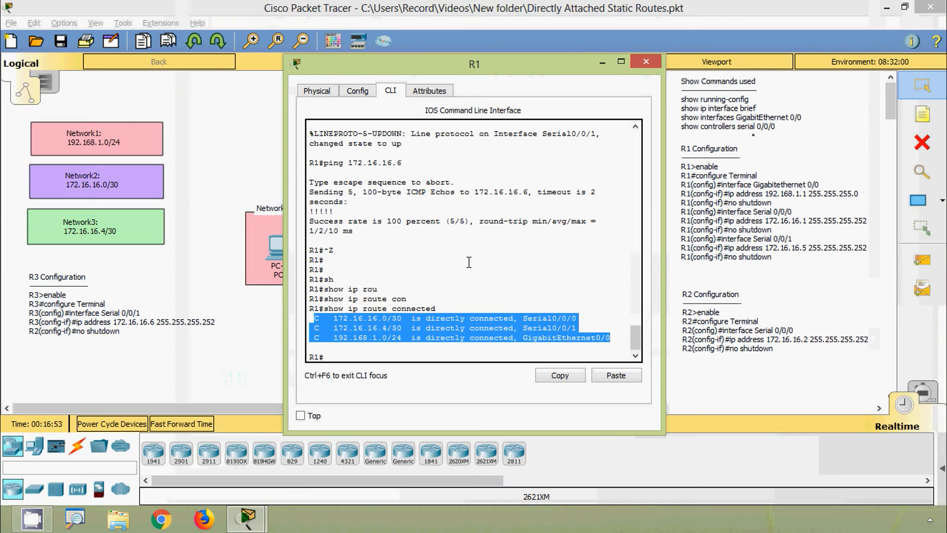
click(537, 150)
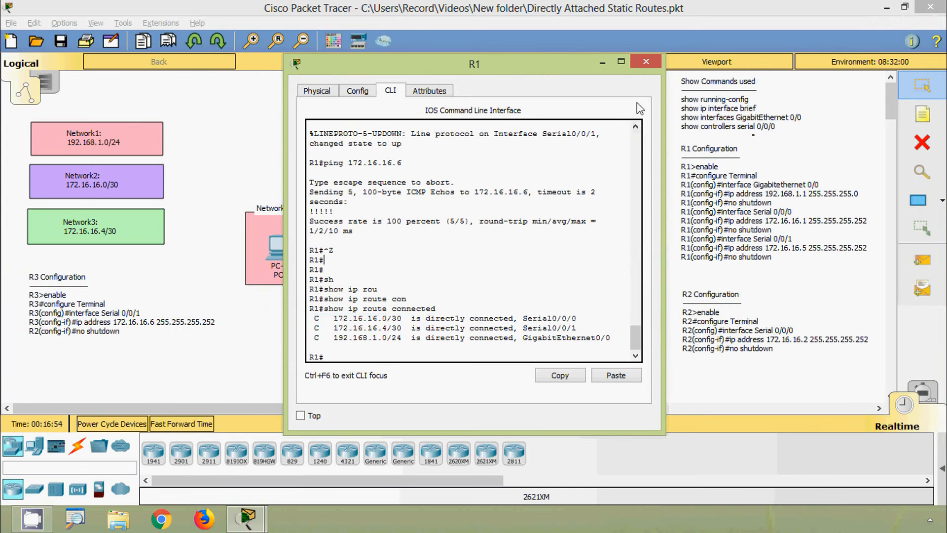
click(646, 61)
Open R2's command line and enter privileged EXEC mode with enable
click(627, 200)
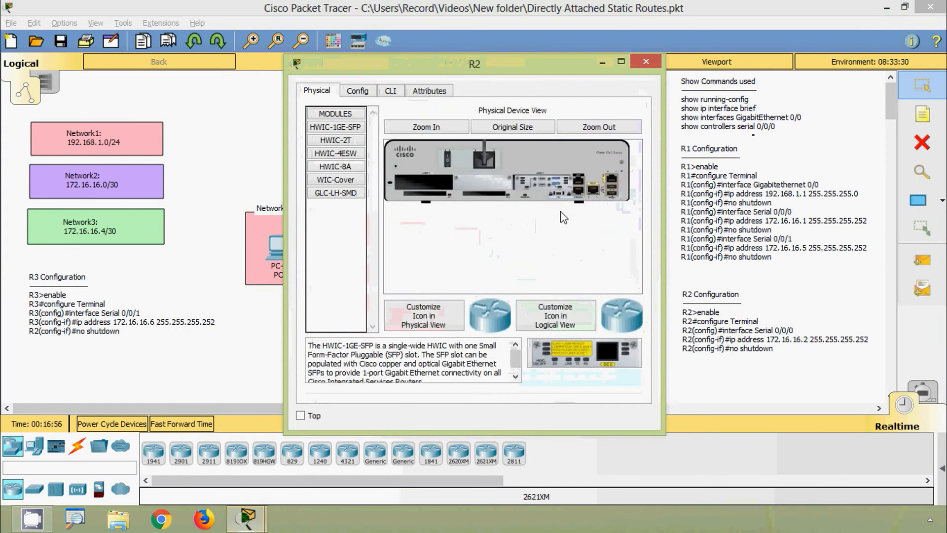
click(400, 93)
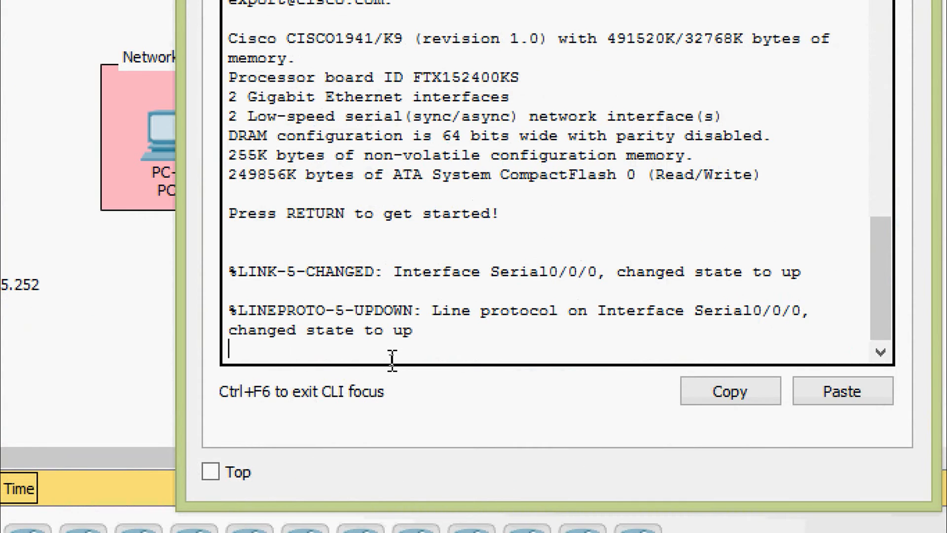
key(Return)
text(en)
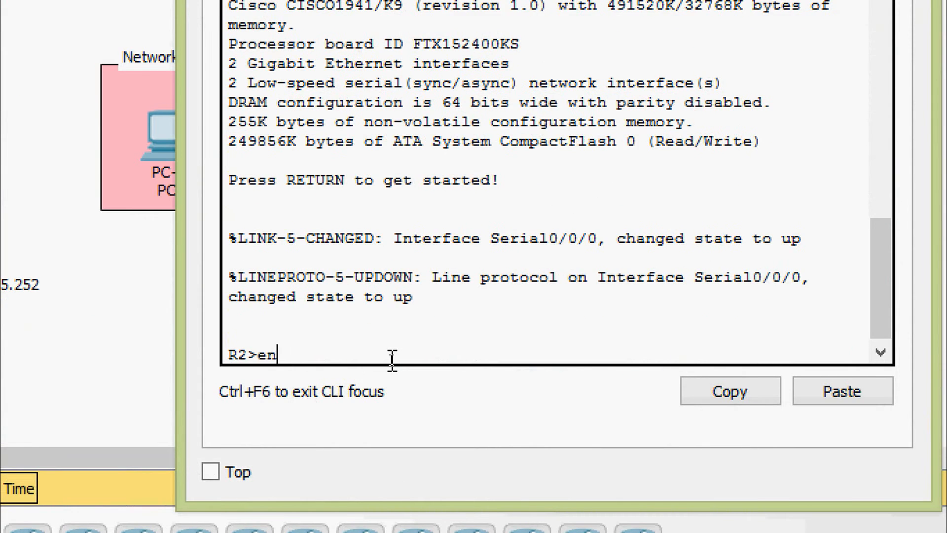
text(a)
key(Tab)
key(Return)
Run show ip route connected on R2, highlight the listed route, and close R2's window
text(sh)
key(Tab)
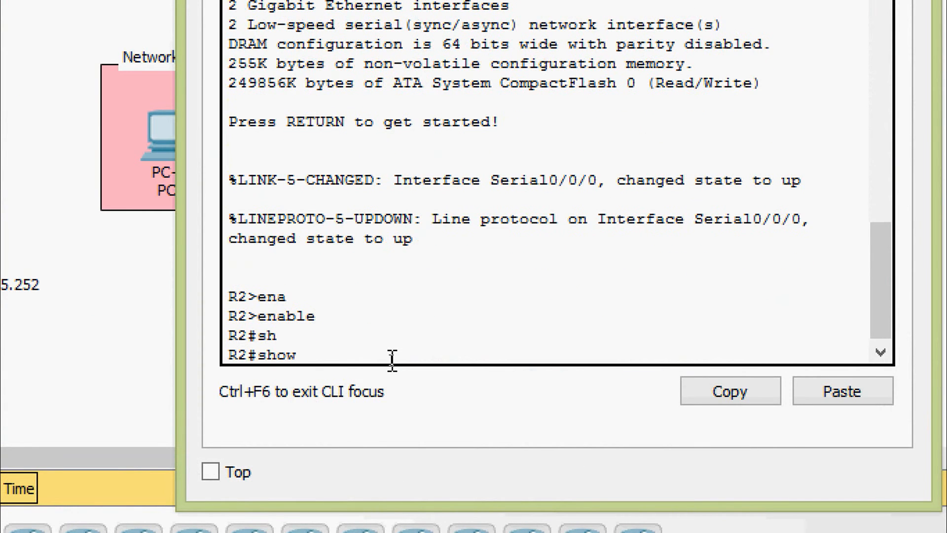
text(ip rou)
key(Tab)
text(con)
key(Tab)
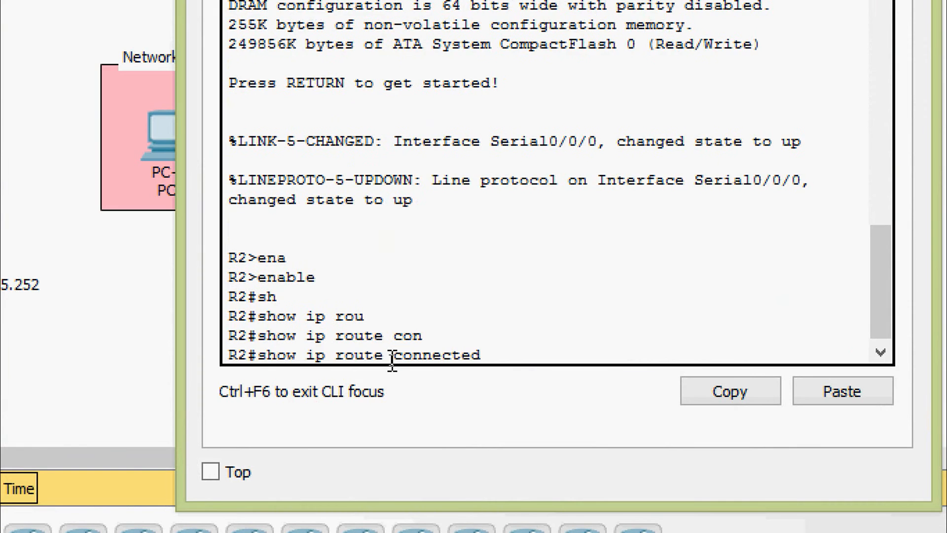
key(Return)
drag(229, 316, 765, 316)
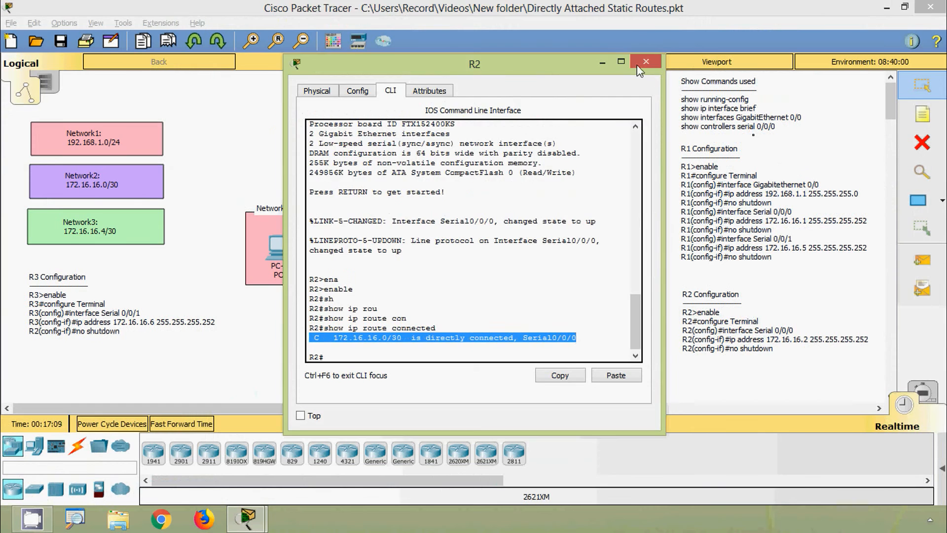
click(640, 78)
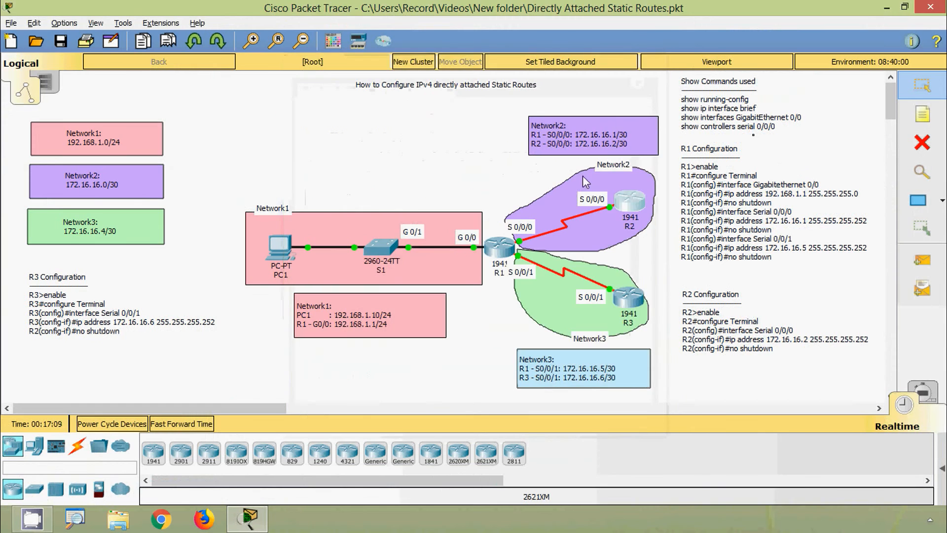
Open R3's command line and run show ip route connected
click(628, 299)
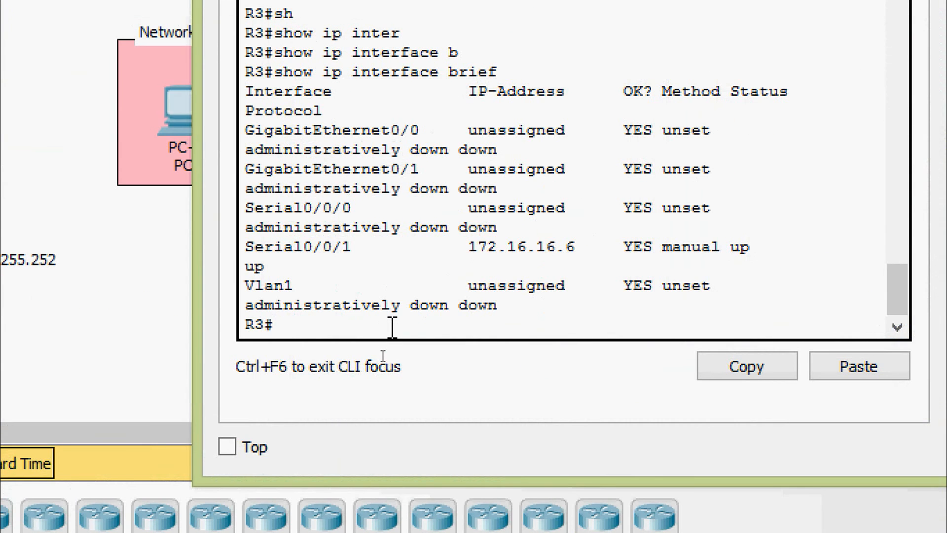
text(sh)
key(Tab)
text(ip rou)
key(Tab)
text(c)
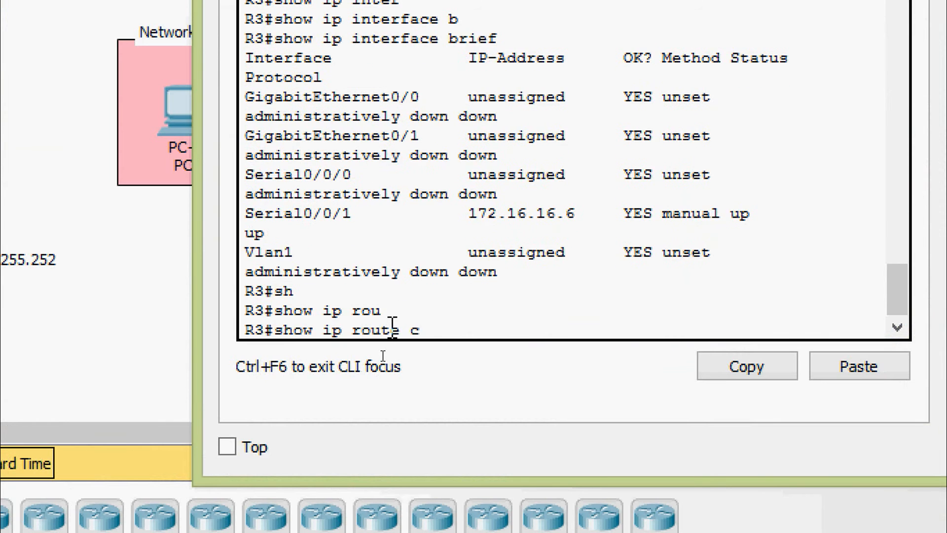
text(on)
key(Tab)
key(Return)
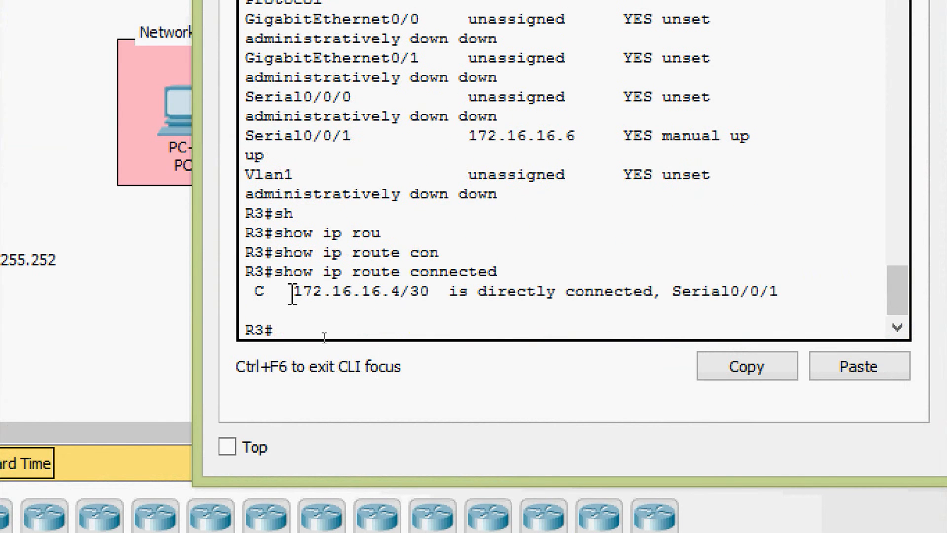
Highlight the directly connected route in R3's listing and close R3's window
drag(509, 271, 633, 270)
triple_click(802, 286)
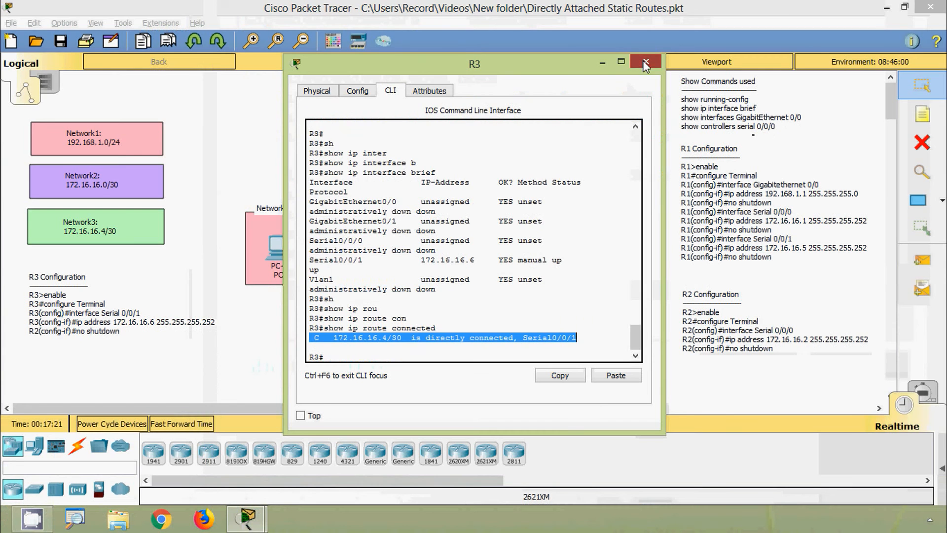
click(643, 63)
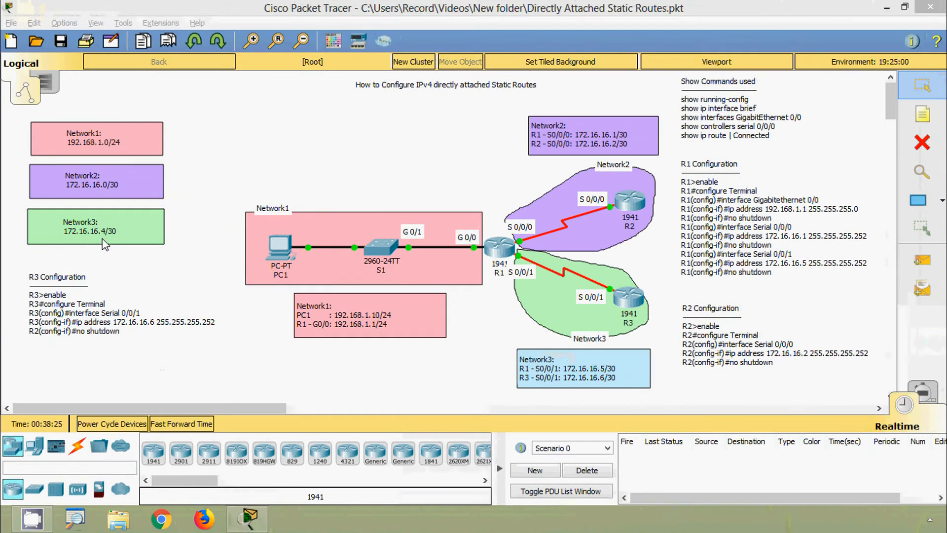
Reopen R2's command line and enter global configuration mode through enable and configure terminal
click(629, 203)
drag(462, 74, 399, 46)
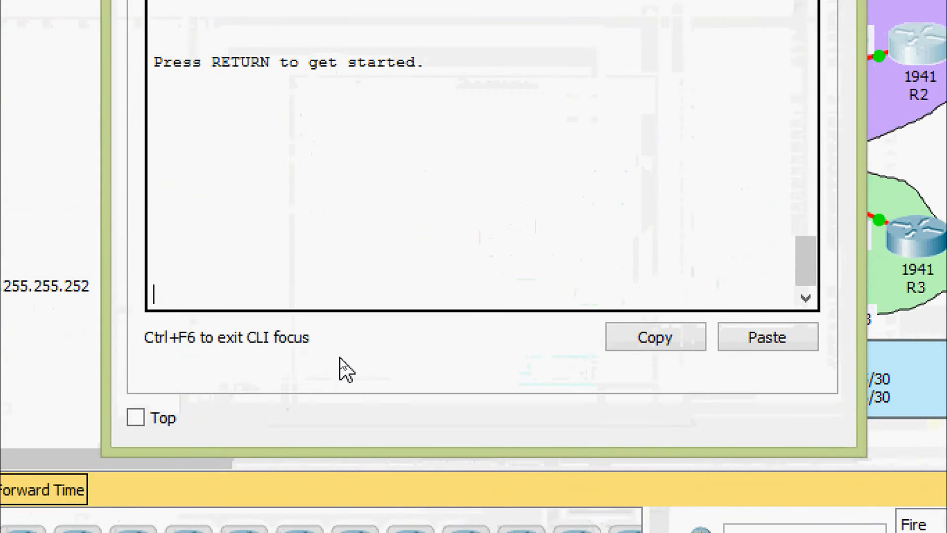
key(Return)
text(ena)
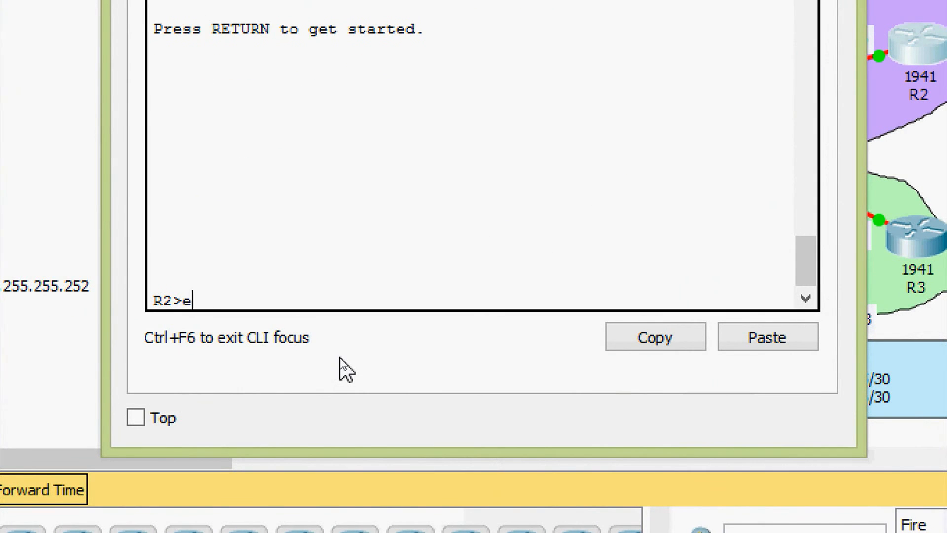
key(Tab)
key(Return)
text(conf)
key(Tab)
text(terminal)
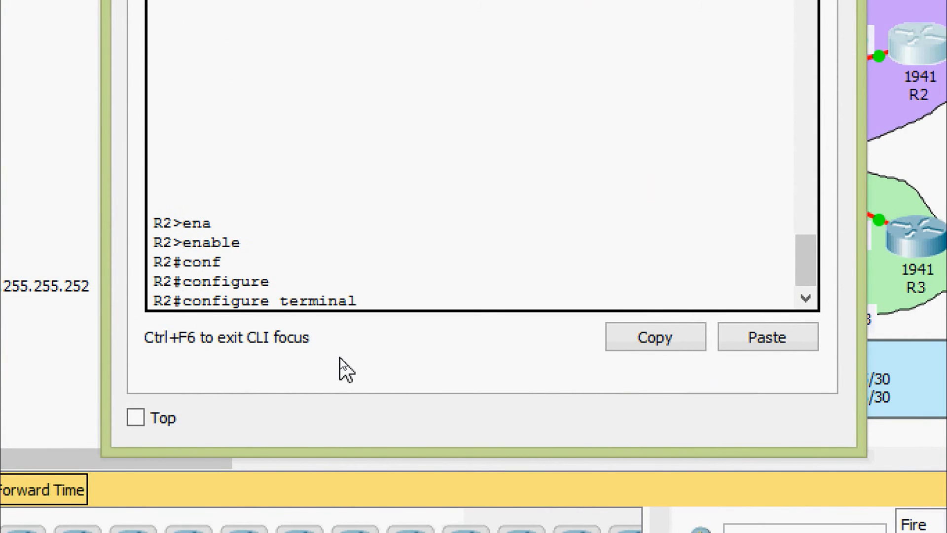
key(Return)
key(Return)
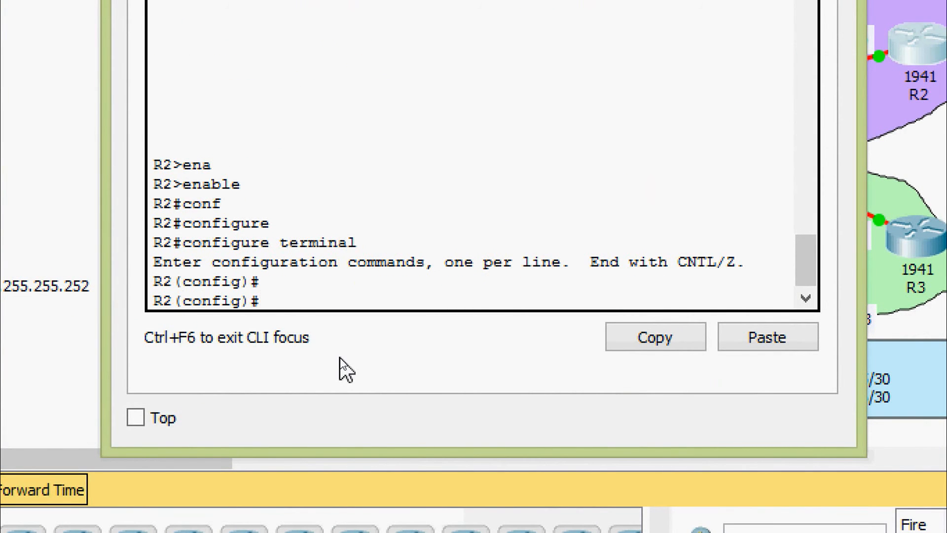
Start an ip route command on R2 and query the help for its first argument
text(ip route)
key(Tab)
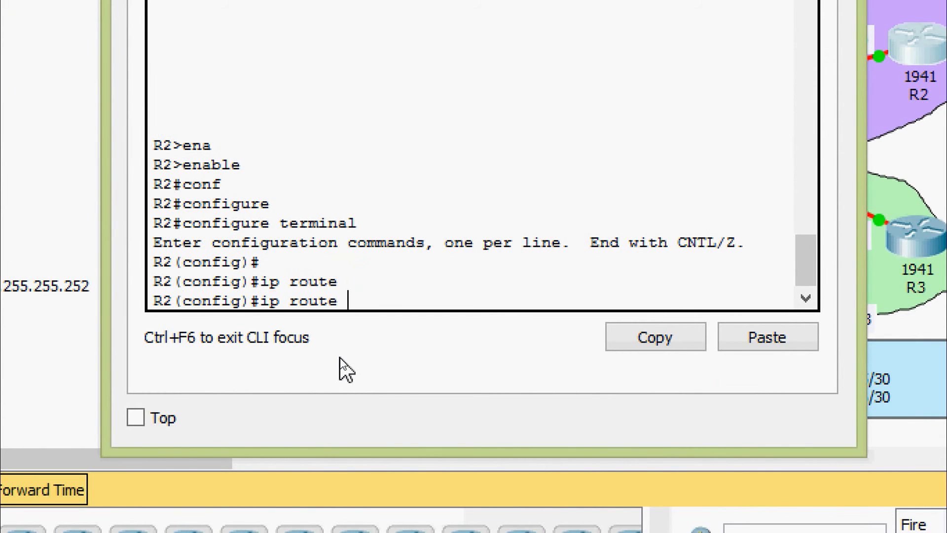
text(?)
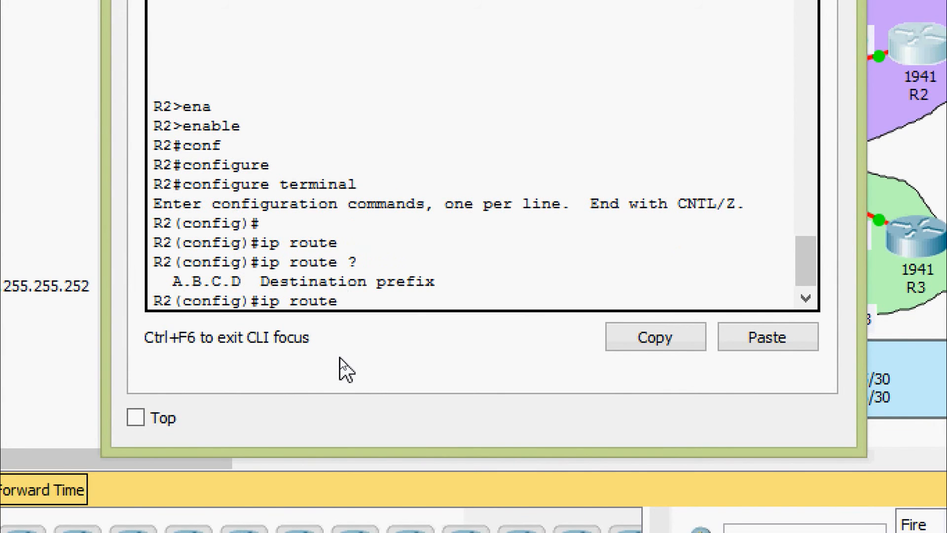
Enter 192.168.1.0 as the static route's destination prefix on R2 and query the help for the following argument
text(192.169)
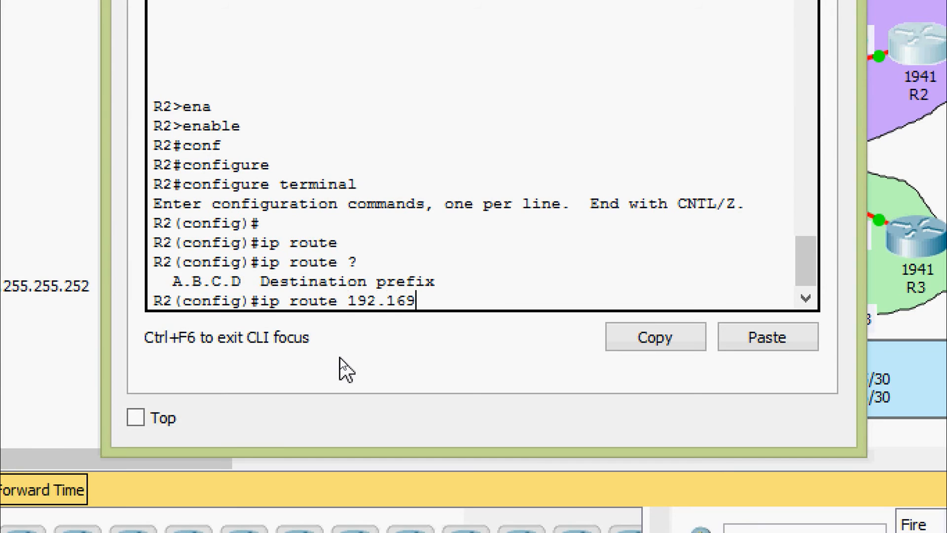
key(BackSpace)
text(8)
text(1.)
key(BackSpace)
key(BackSpace)
text(.1.0 ?)
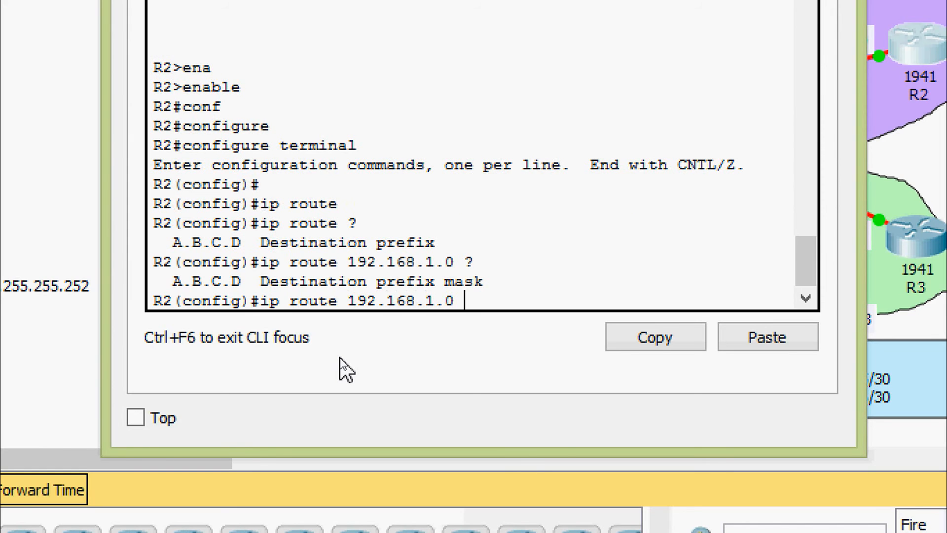
Complete the 192.168.1.0 static route with mask 255.255.255.0 and exit interface serial 0/0/0, checking the help for the exit options
text(255.255.255.)
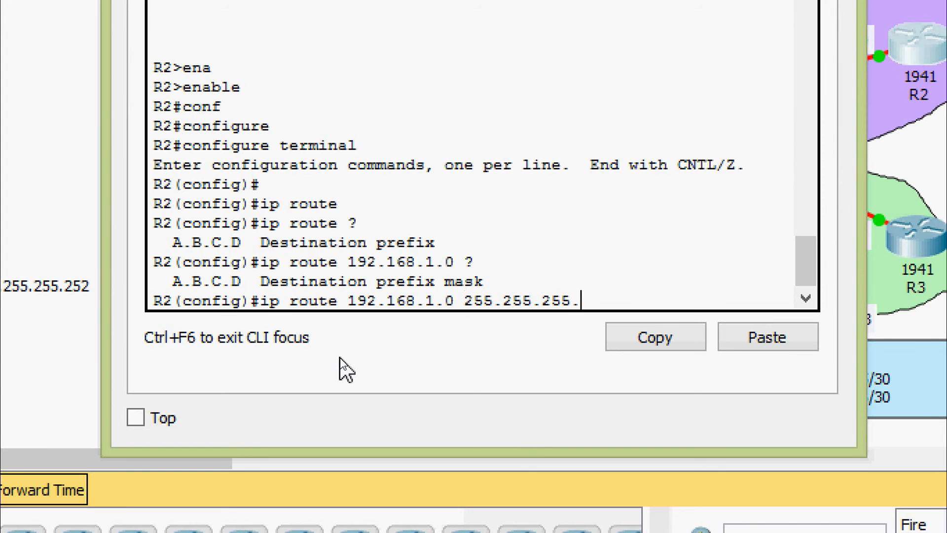
text(0 )
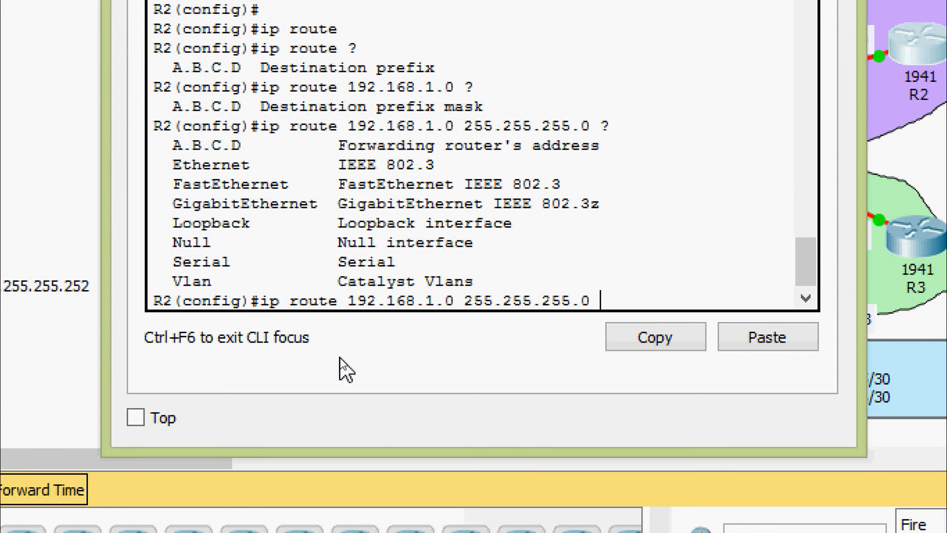
text(?ser)
key(Tab)
text(0/0/0)
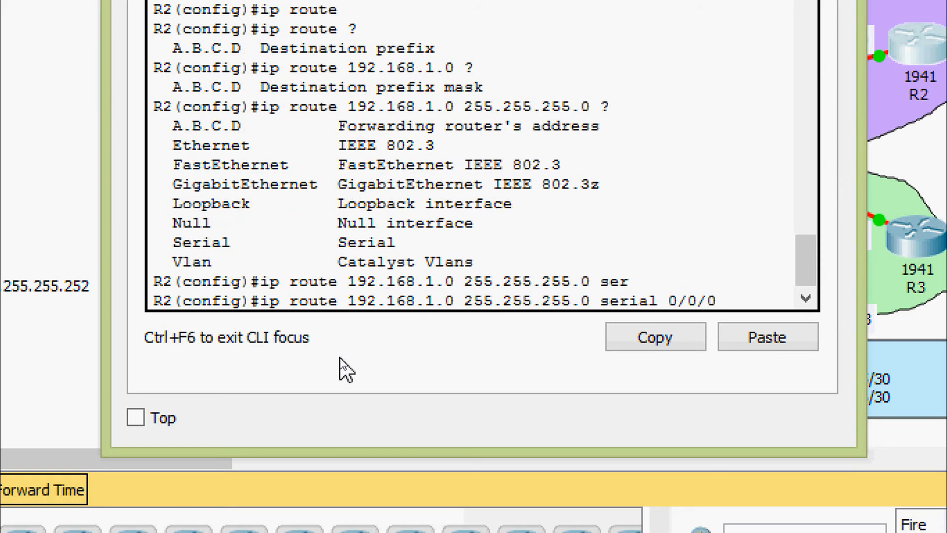
key(Return)
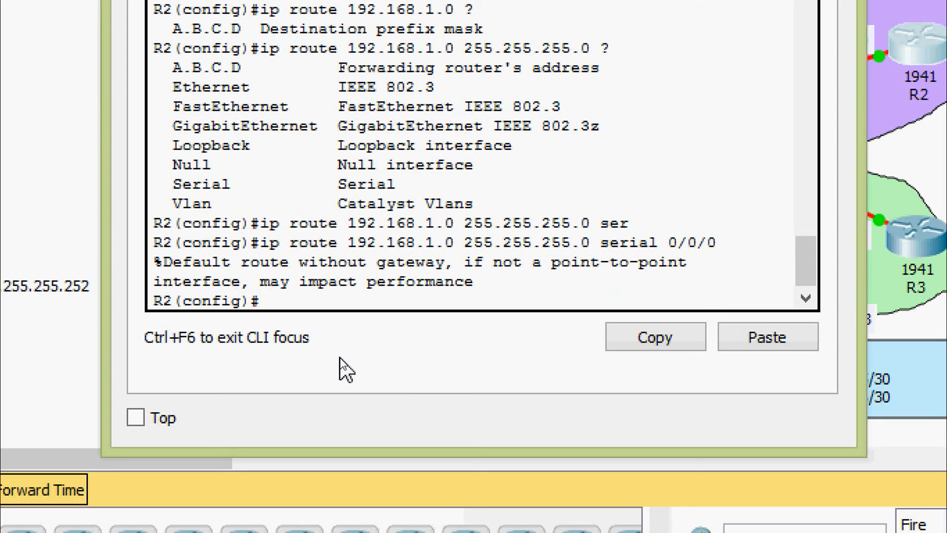
Add a static route on R2 to 172.16.16.4 with mask 255.255.255.252 through serial 0/0/0, consulting the argument help along the way
text(ip route)
key(Tab)
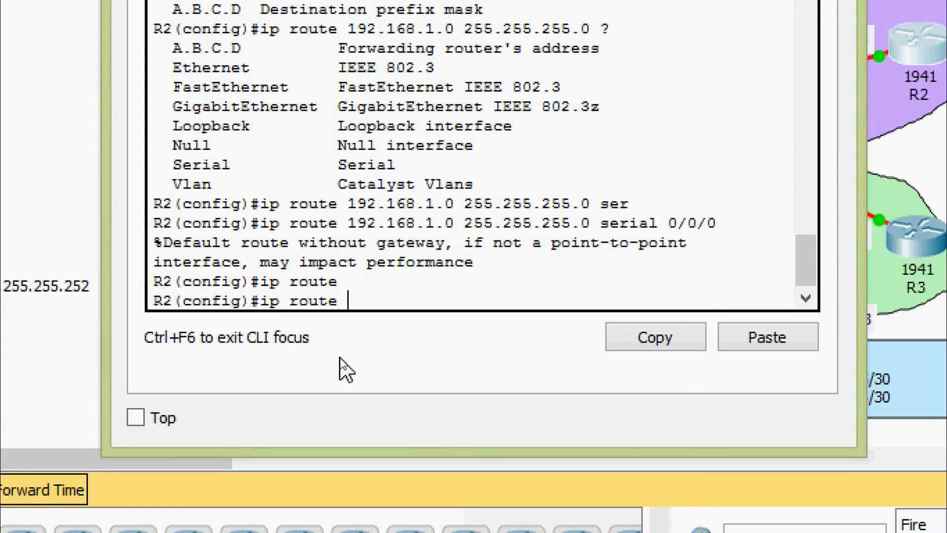
text(172.16.16)
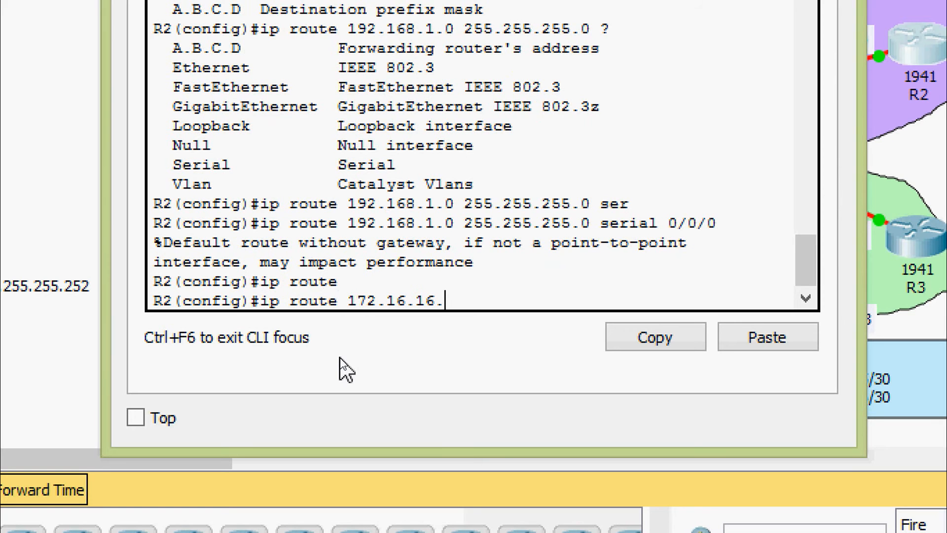
text(.4 ?)
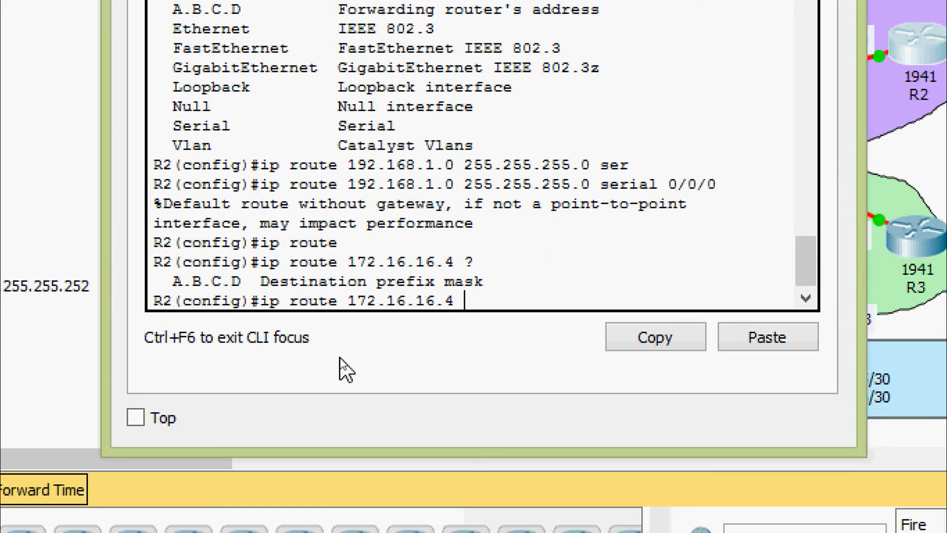
text(255.255.255)
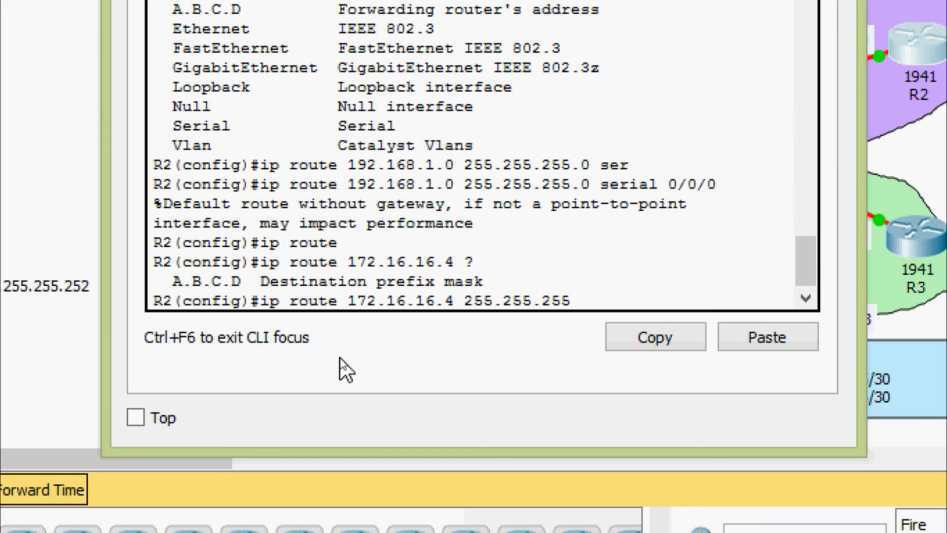
text(.252 ?)
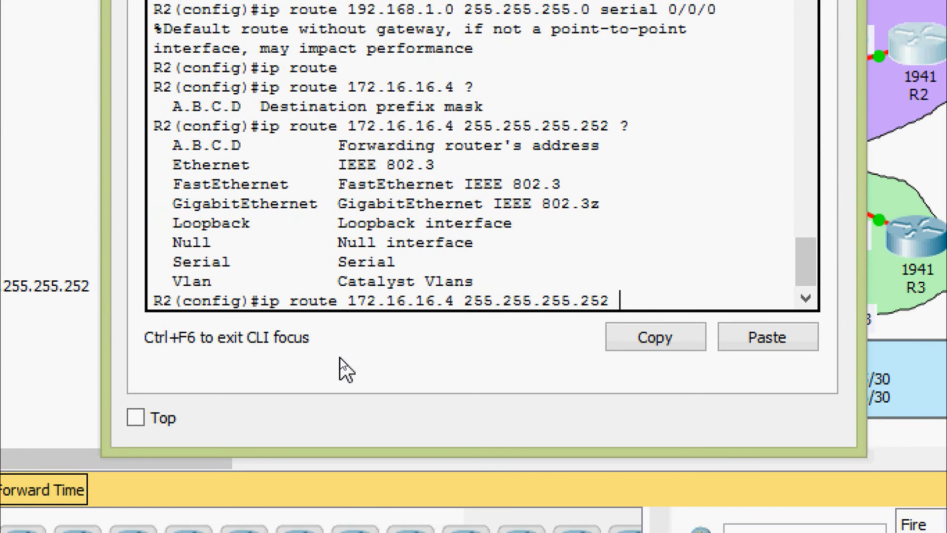
text(ser)
key(Tab)
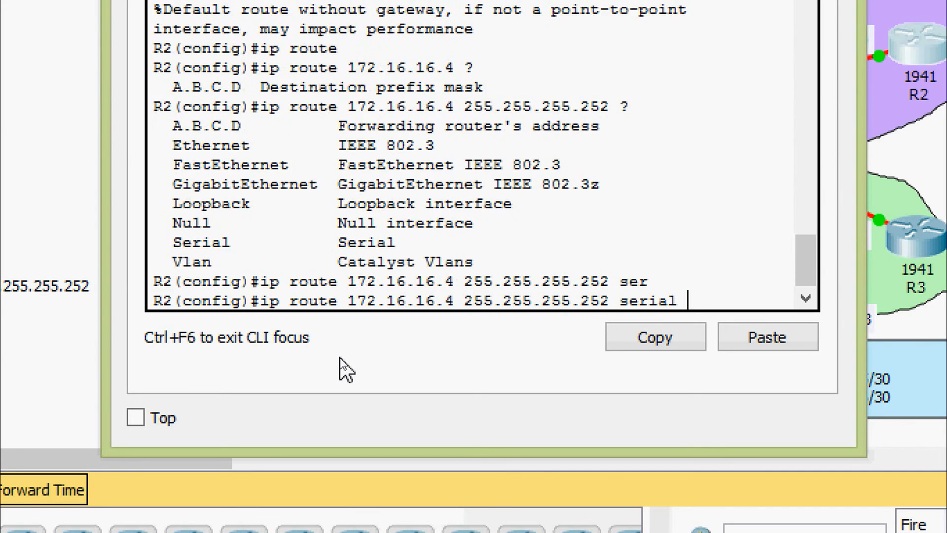
text(0/0/0)
key(Return)
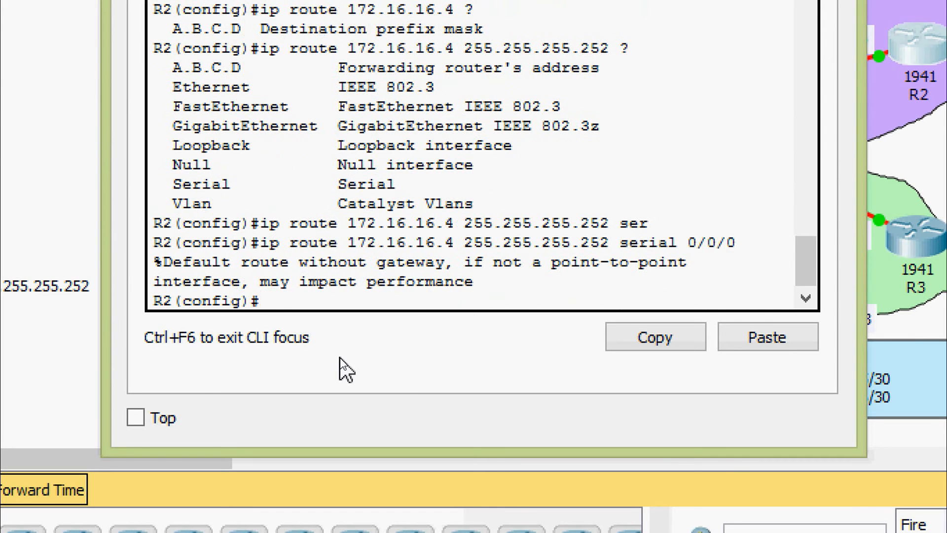
Leave R2's configuration mode and copy the running-config to the startup-config, accepting the default destination filename
key(ctrl+z)
key(Return)
text(cop)
key(Tab)
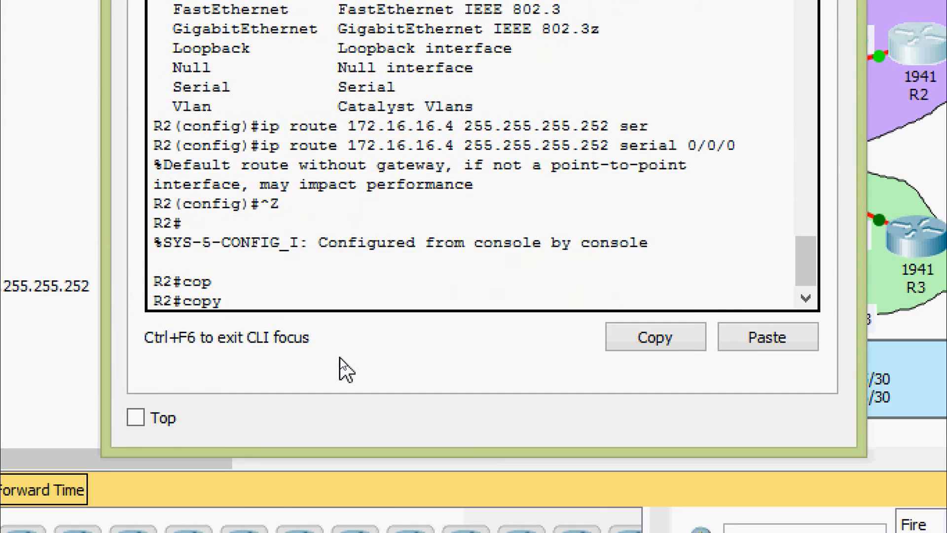
text(r)
key(Tab)
text(st)
key(Tab)
key(Return)
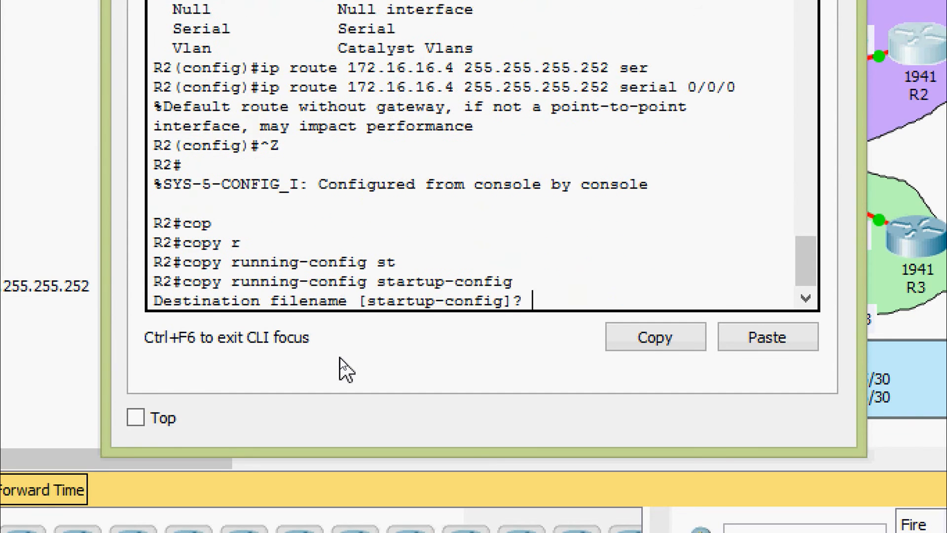
key(Return)
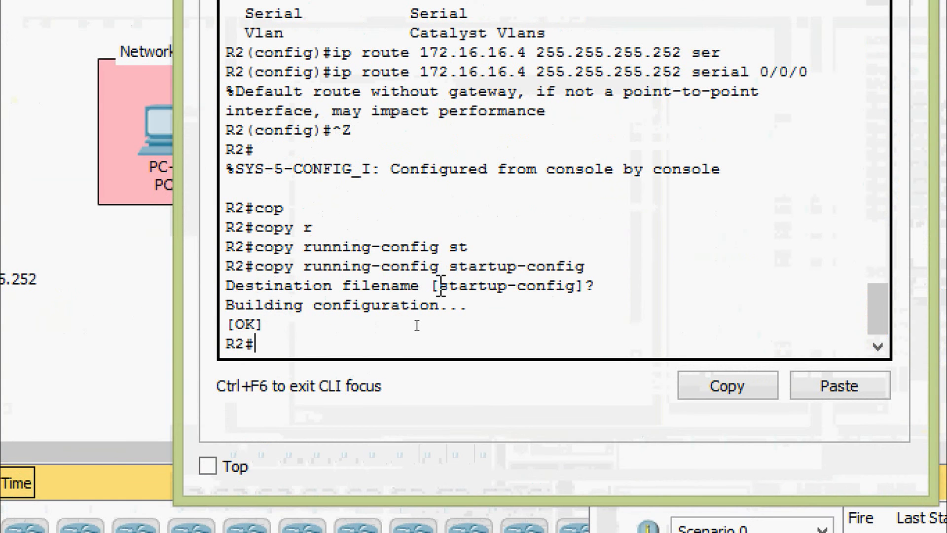
Run show running-config on R2 and page through to the end of the listing
text(sh)
key(Tab)
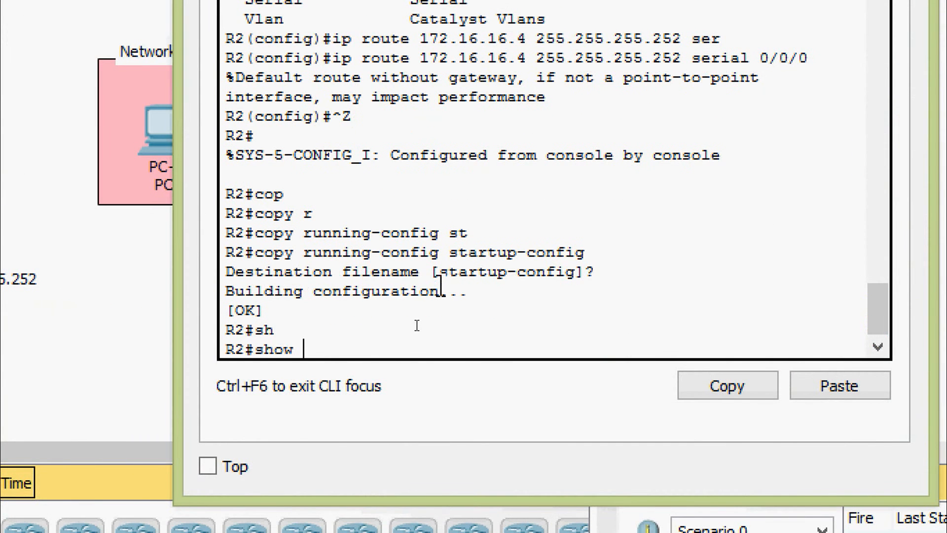
text(ru)
key(Tab)
key(Return)
key(space)
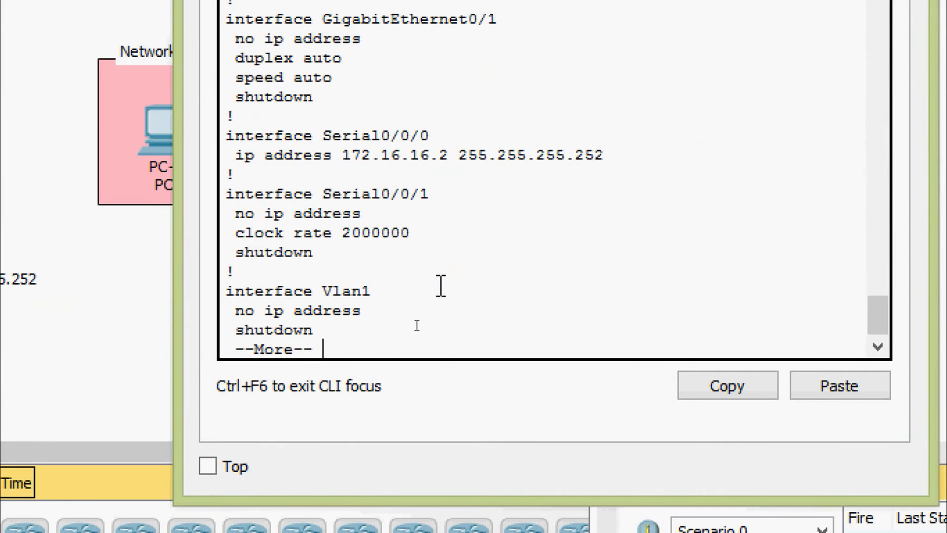
key(space)
key(space)
Highlight the two ip route lines in R2's running configuration, clear the highlight and return to the prompt
scroll(442, 281, up, 4)
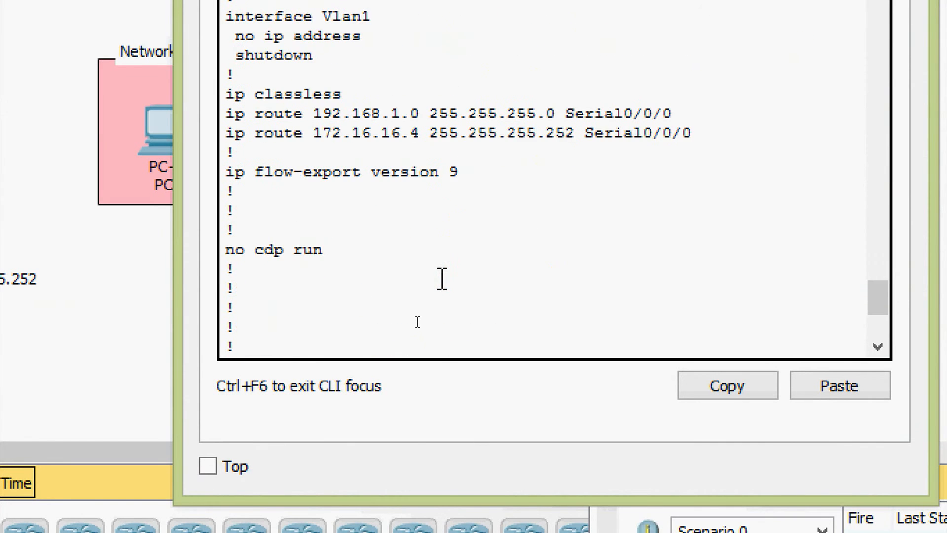
scroll(443, 279, up, 2)
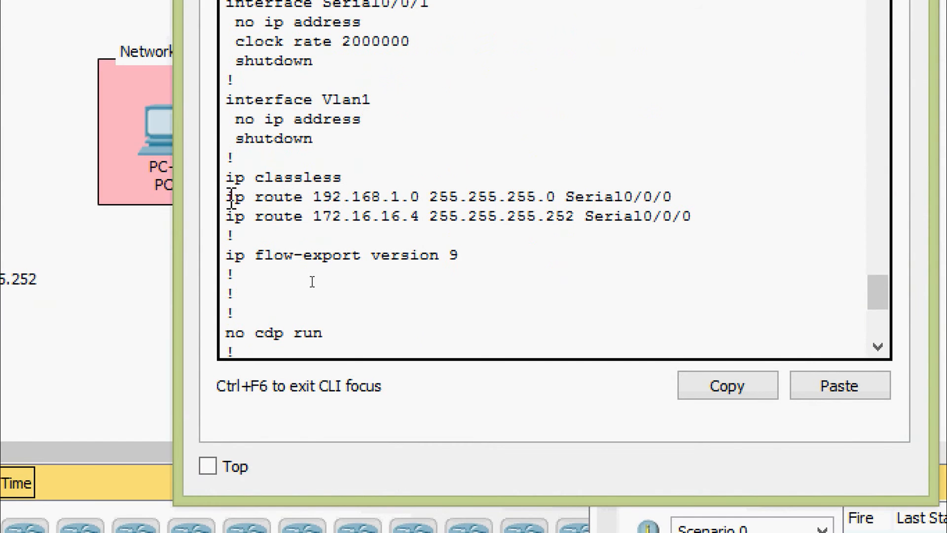
drag(231, 198, 693, 214)
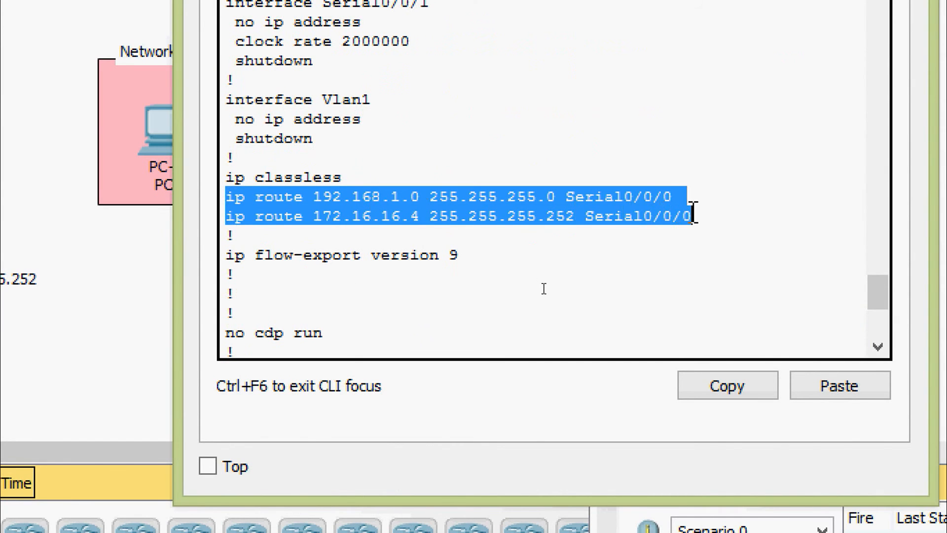
click(466, 322)
scroll(444, 326, down, 6)
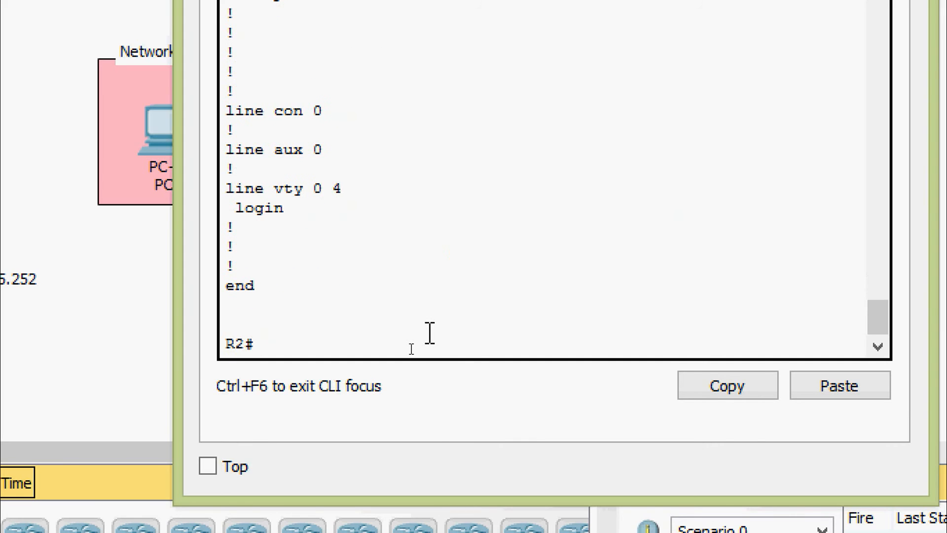
Display R2's routing table with show ip route
text(sh)
key(Tab)
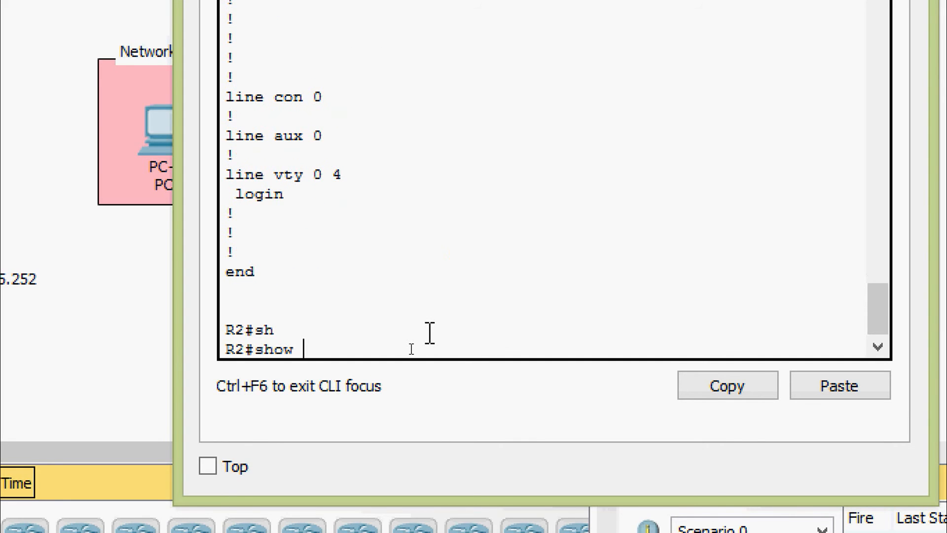
text(ip rou)
key(Tab)
key(Return)
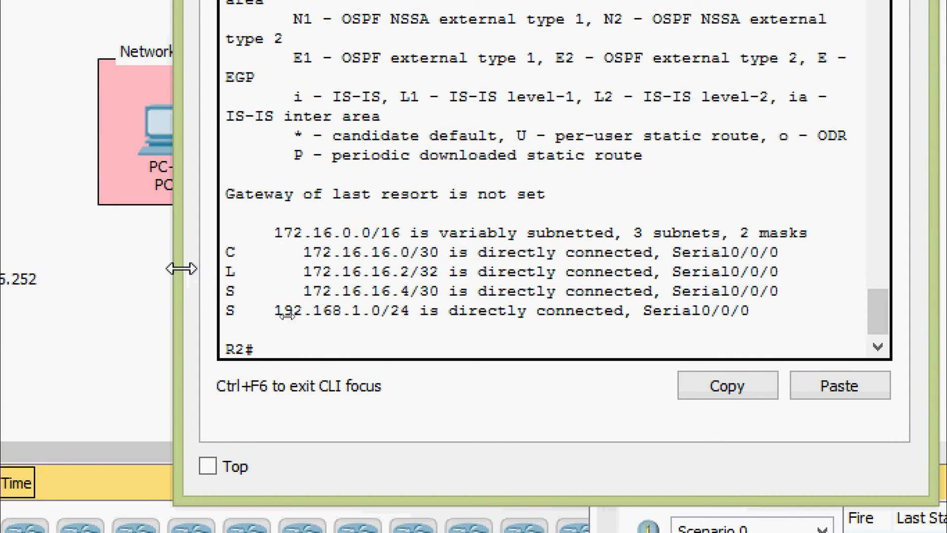
Widen R2's window, highlight the two static routes and compare them with the code legend of the routing table
drag(182, 268, 79, 275)
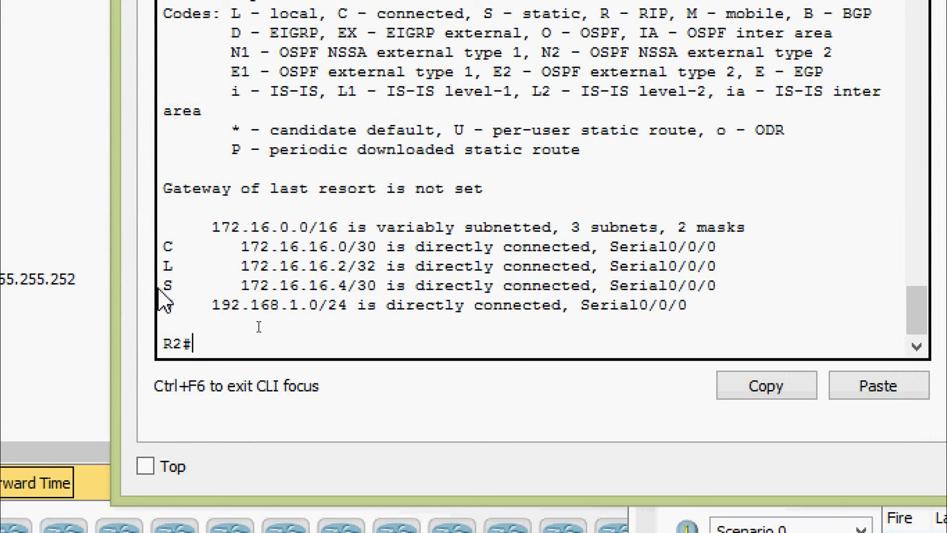
drag(163, 286, 701, 303)
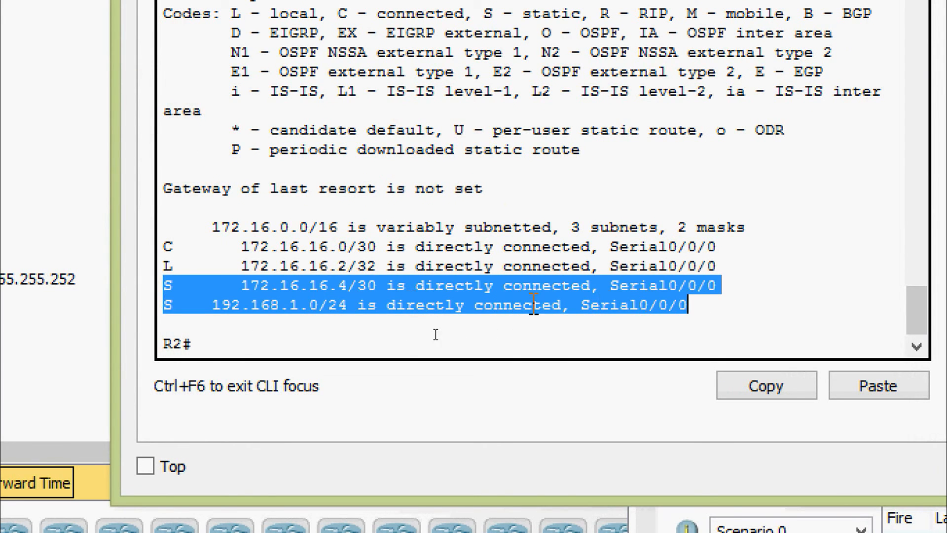
scroll(194, 312, up, 1)
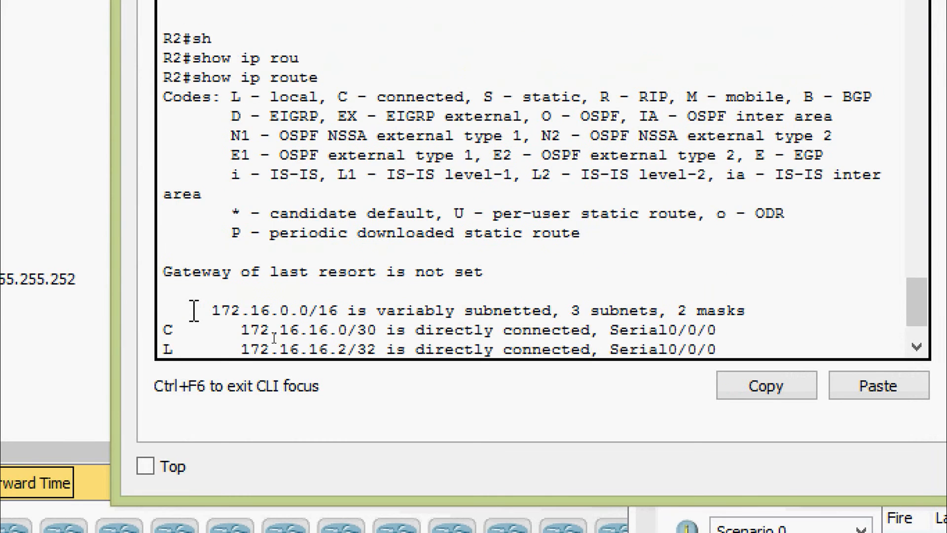
scroll(185, 327, down, 1)
scroll(298, 323, up, 1)
scroll(503, 210, down, 1)
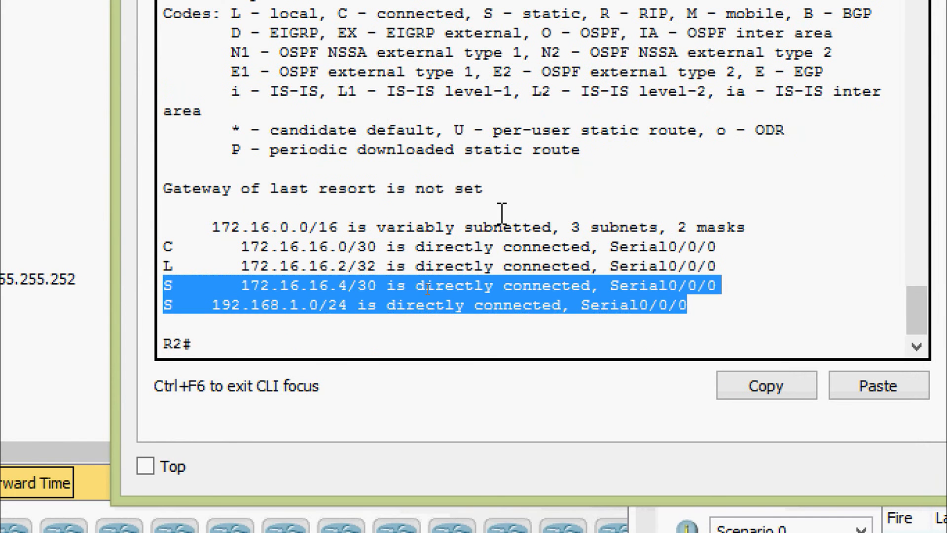
click(388, 308)
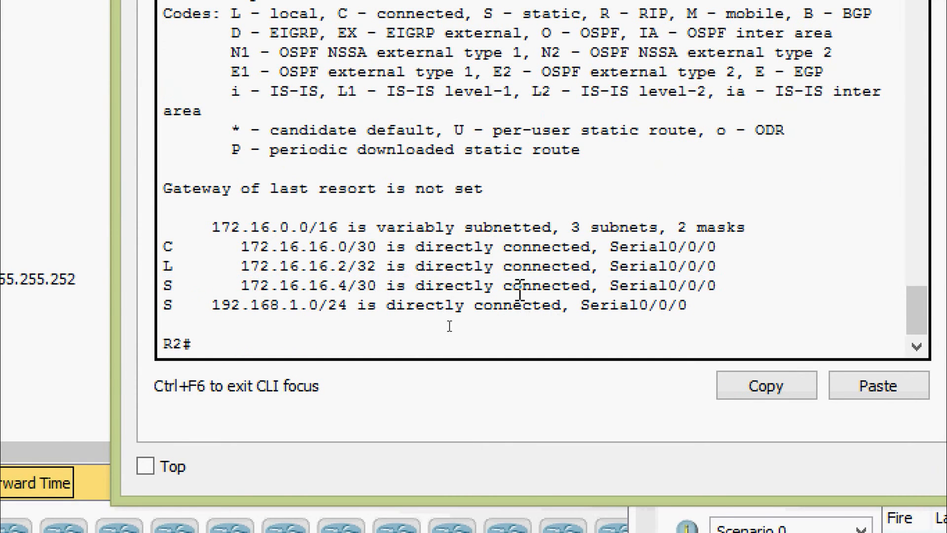
Highlight the exit interface of each static route in R2's routing table, one after the other
drag(612, 286, 723, 288)
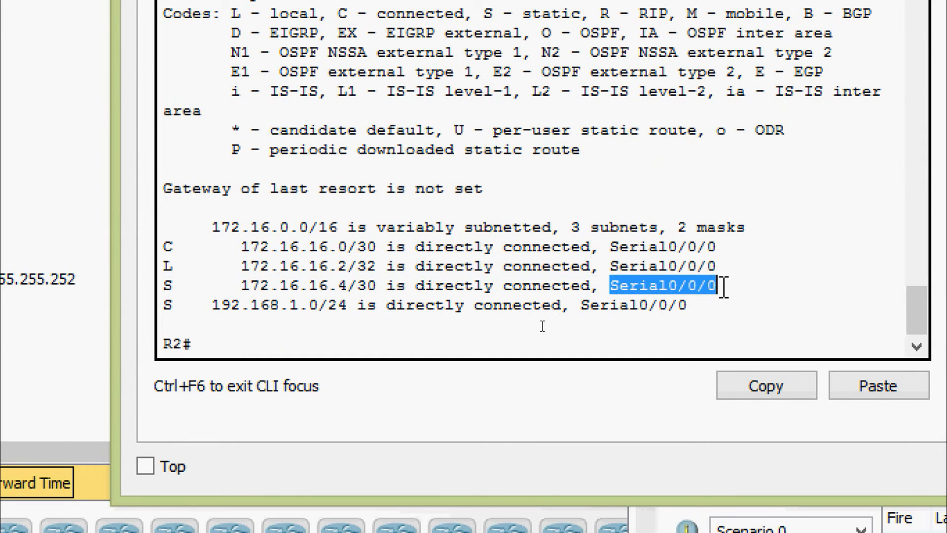
drag(581, 306, 692, 302)
click(701, 304)
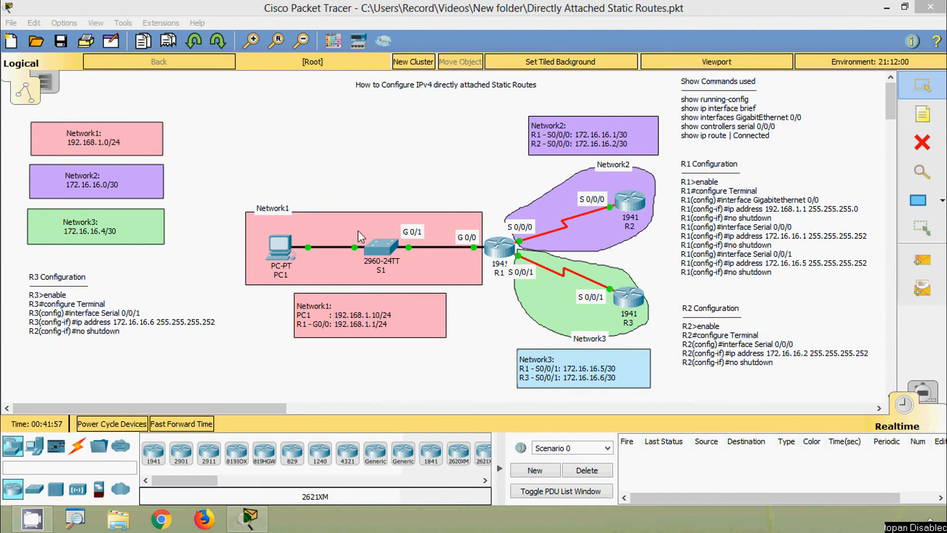
Open the Command Prompt on PC1 and ping R2's serial interface at 172.16.16.2
click(425, 167)
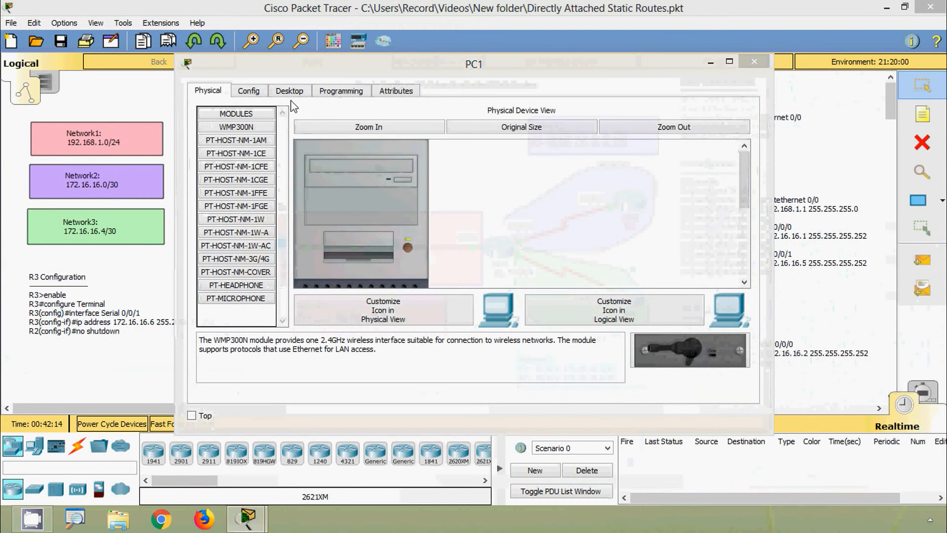
click(290, 91)
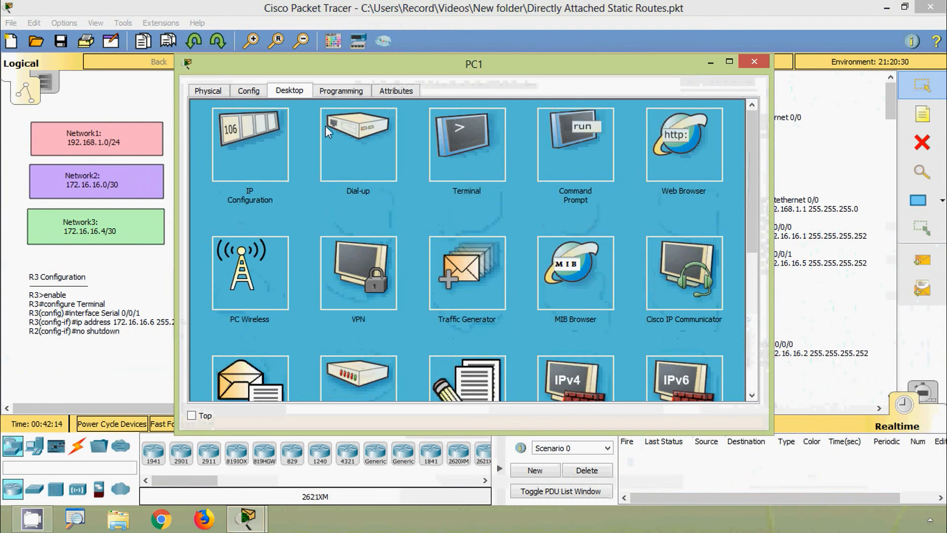
click(564, 161)
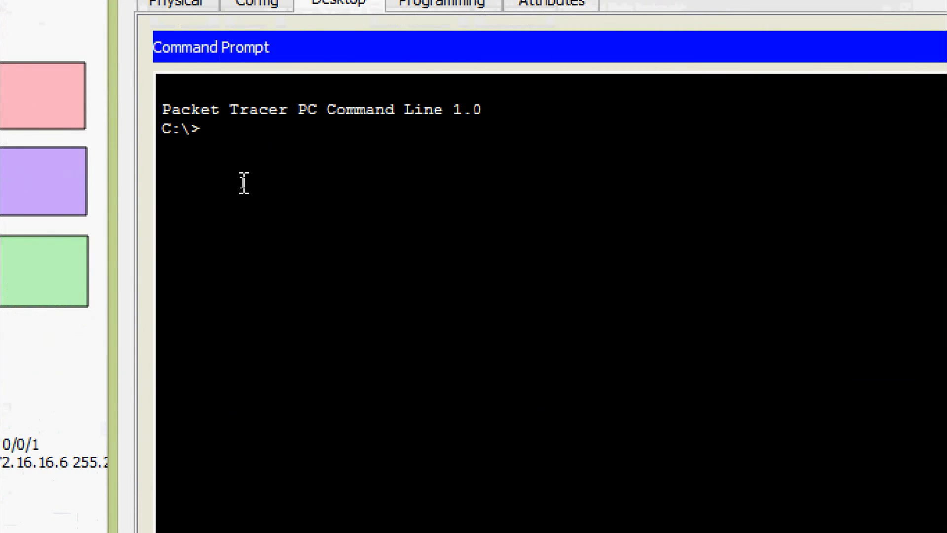
text(ping 172.16)
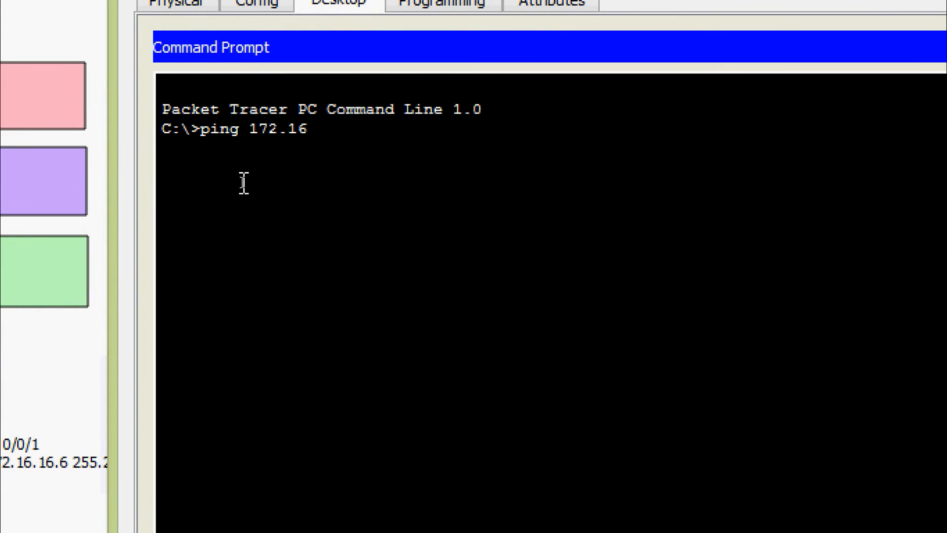
text(.16)
text(.2)
key(Return)
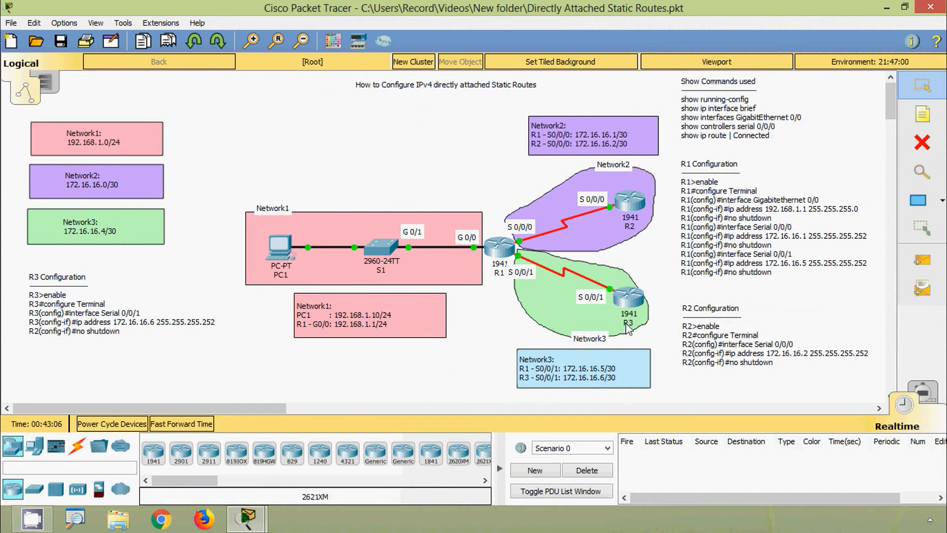
Ping R3's serial interface at 172.16.16.6 from R2's command line
click(632, 203)
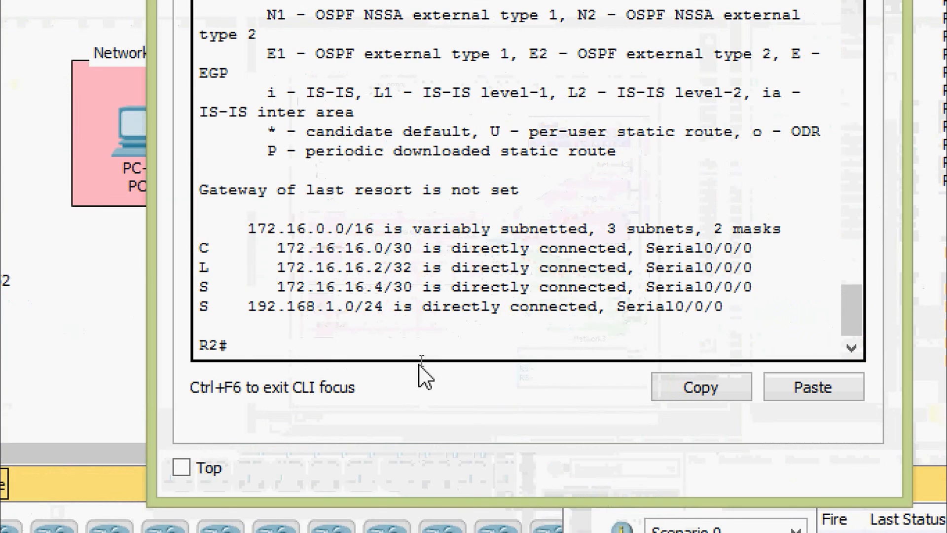
text(ping)
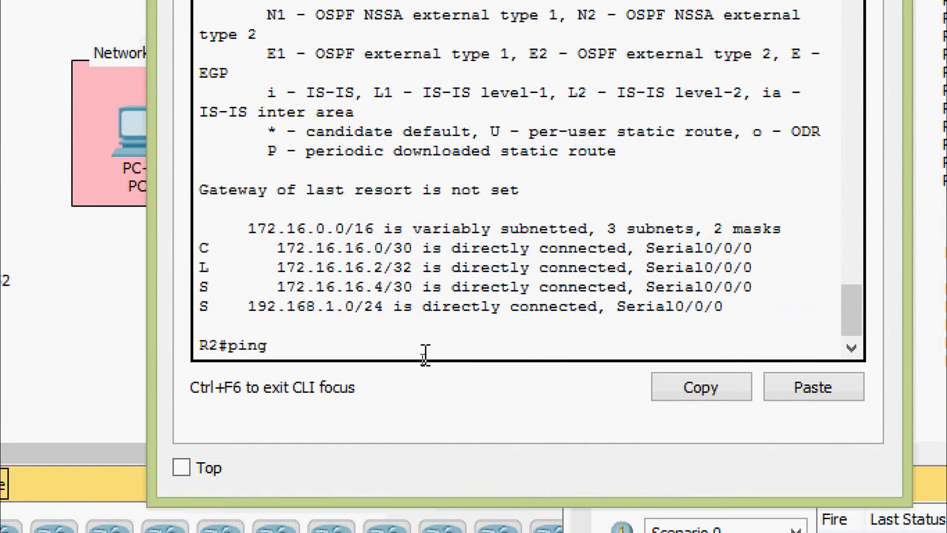
text( 172.16.16)
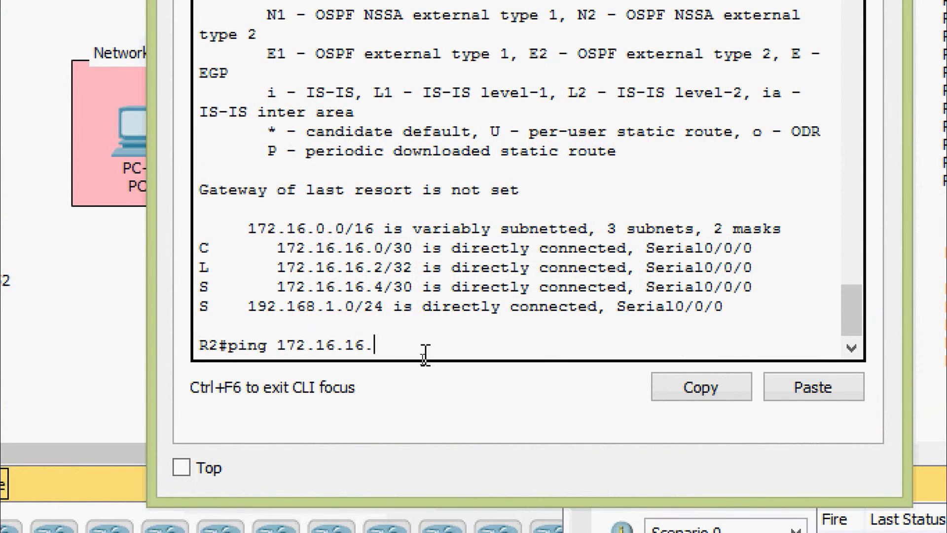
text(.6)
key(Return)
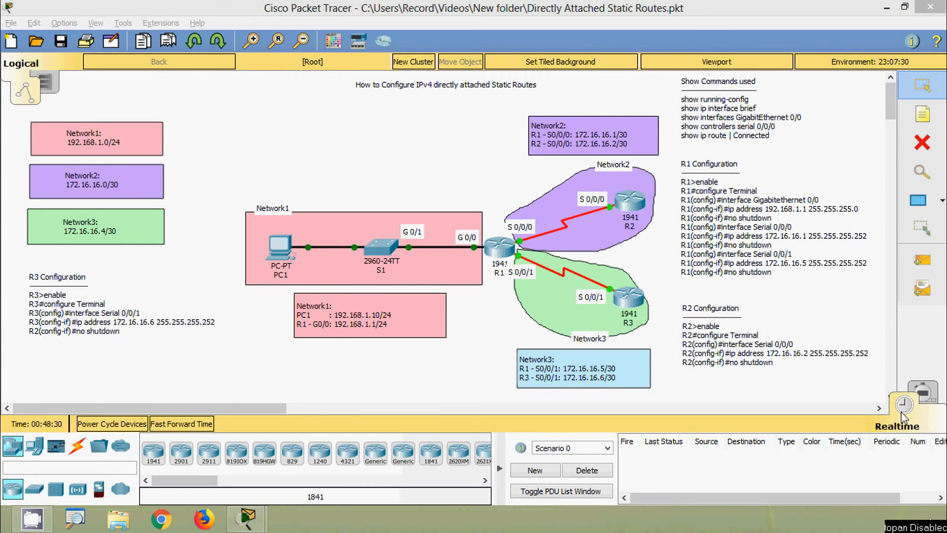
Switch to Simulation mode, close the Simulation Panel and add a simple PDU from R2 to R3
click(923, 394)
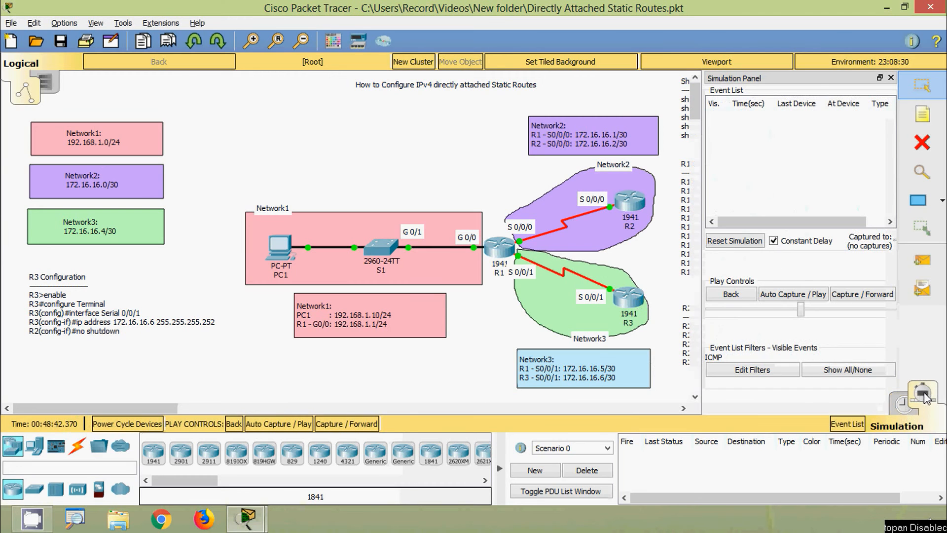
click(891, 79)
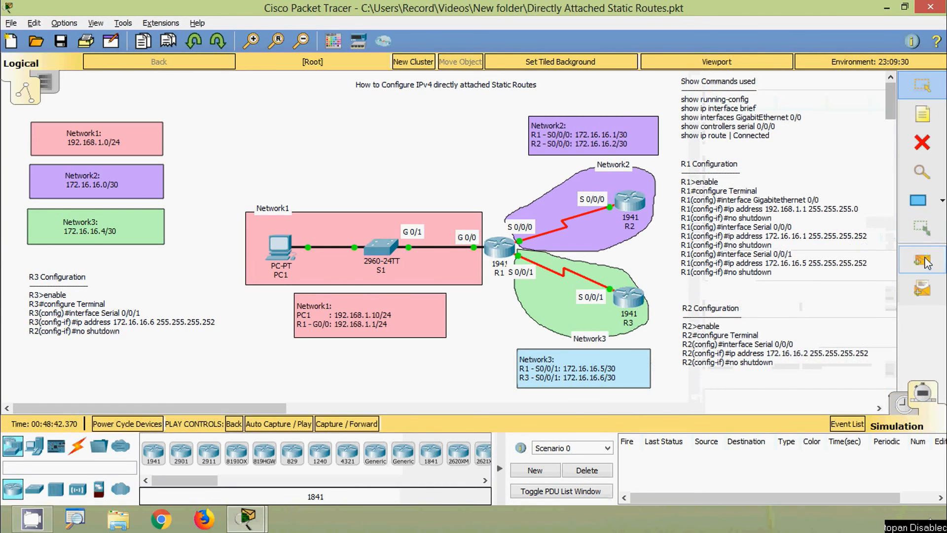
click(923, 262)
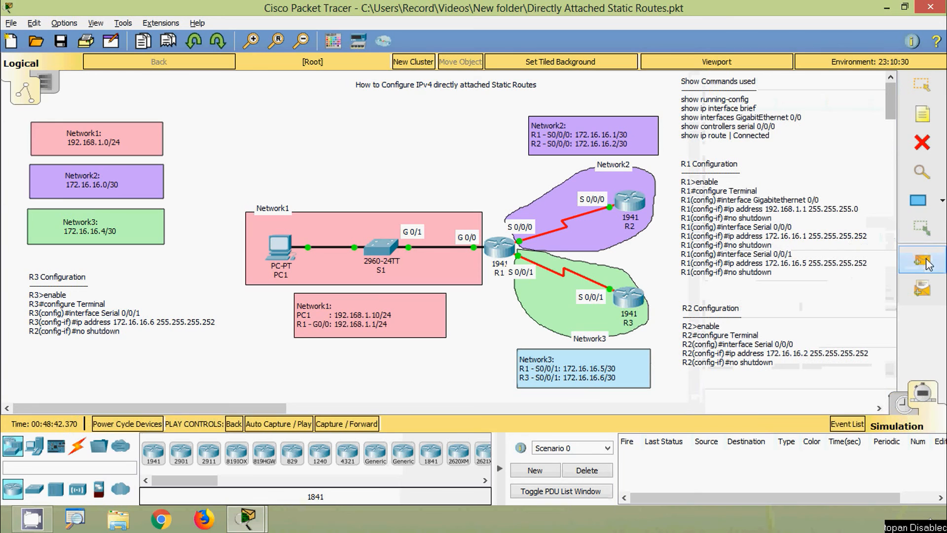
click(634, 204)
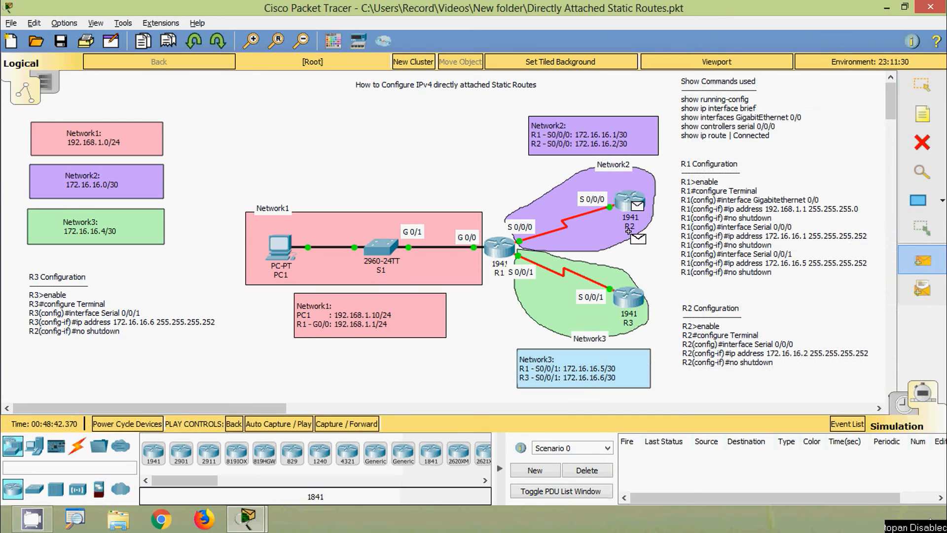
click(629, 299)
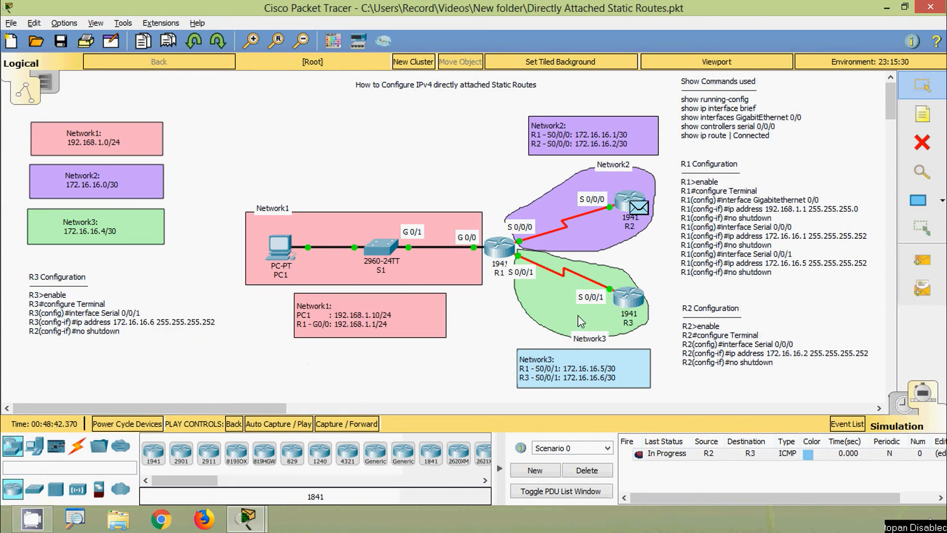
Step the R2-to-R3 packet through the simulation with three forward captures and return to Realtime mode
click(352, 426)
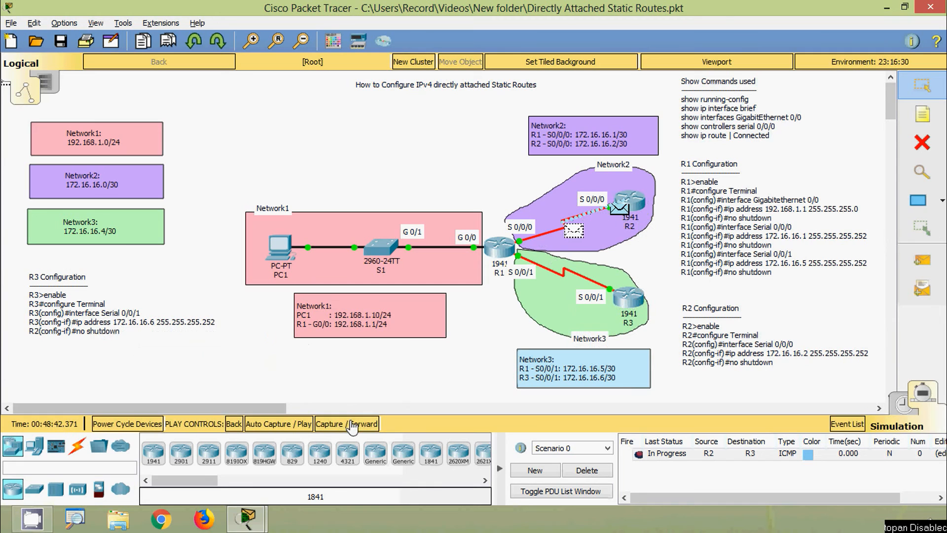
click(354, 426)
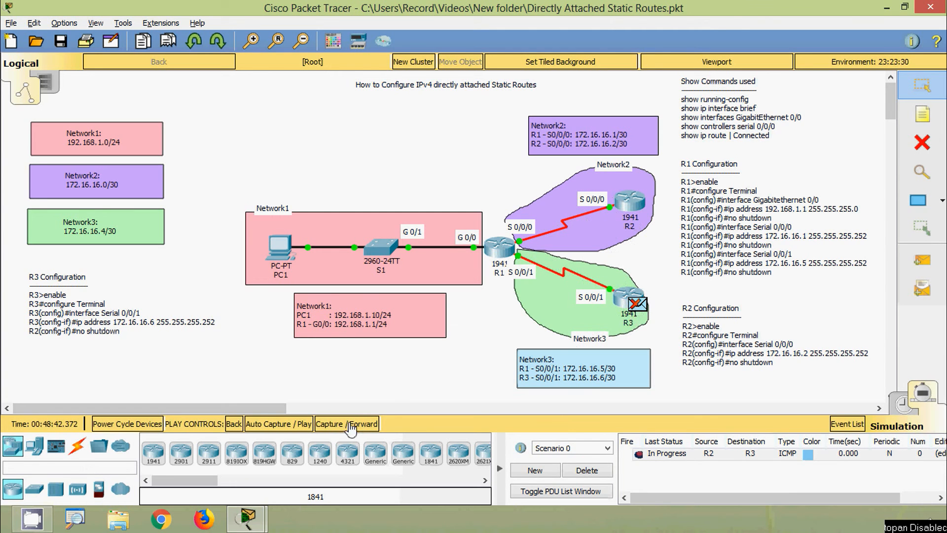
click(351, 426)
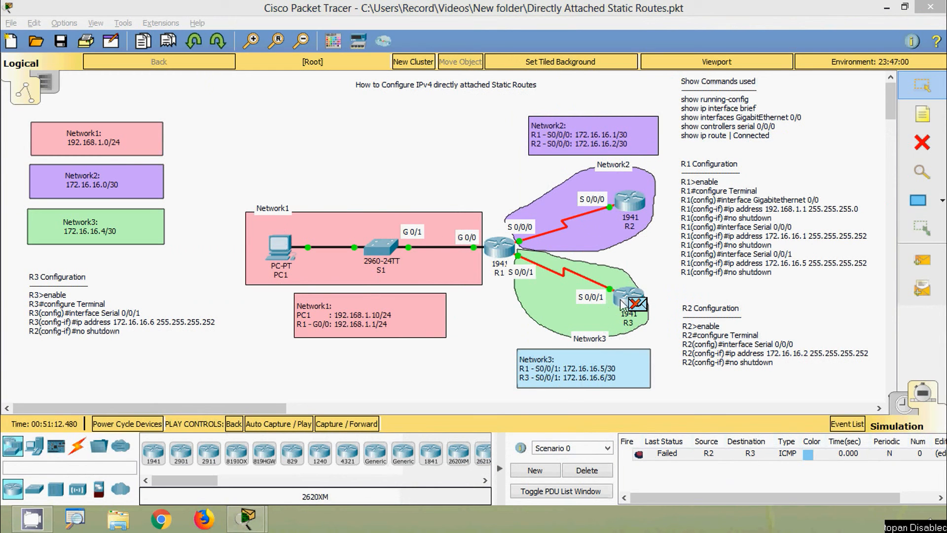
click(899, 409)
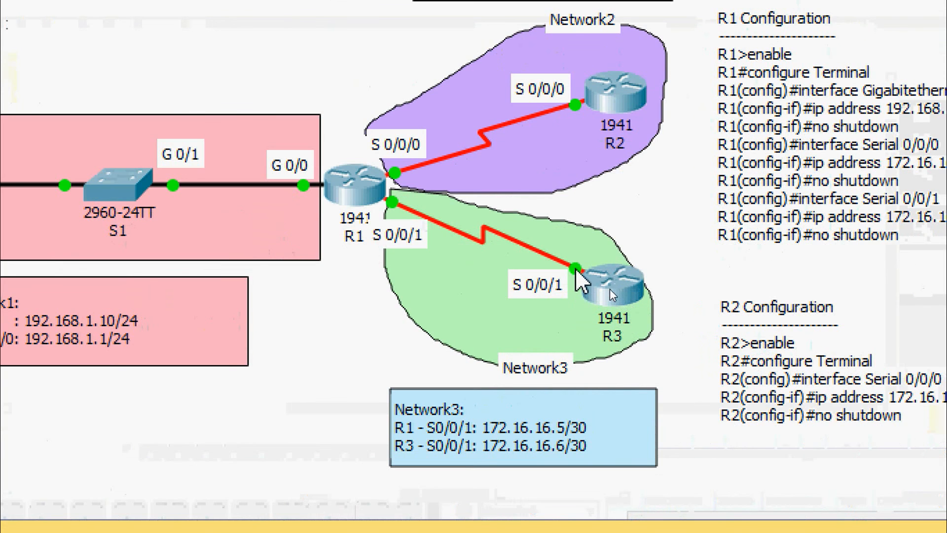
Open R3's command line and enter global configuration mode with enable and configure terminal
mouse_move(576, 269)
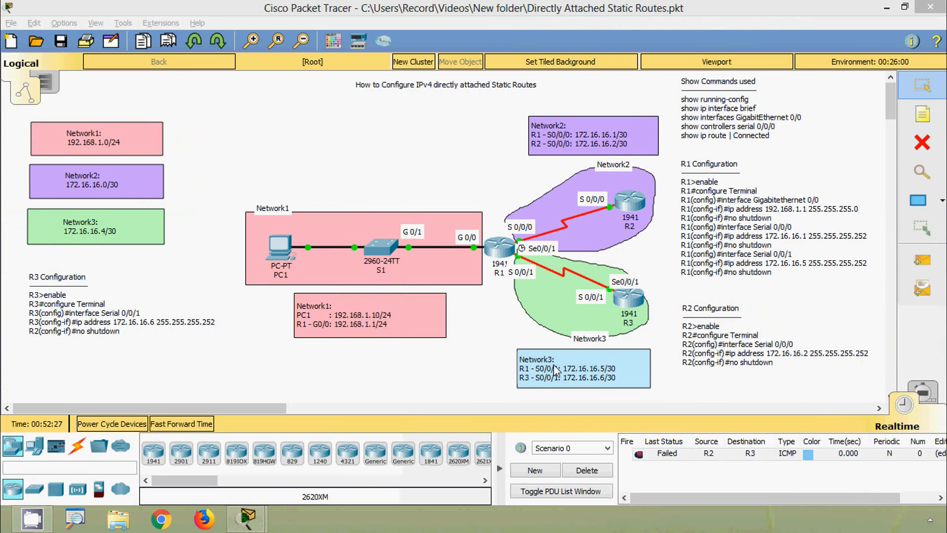
click(629, 306)
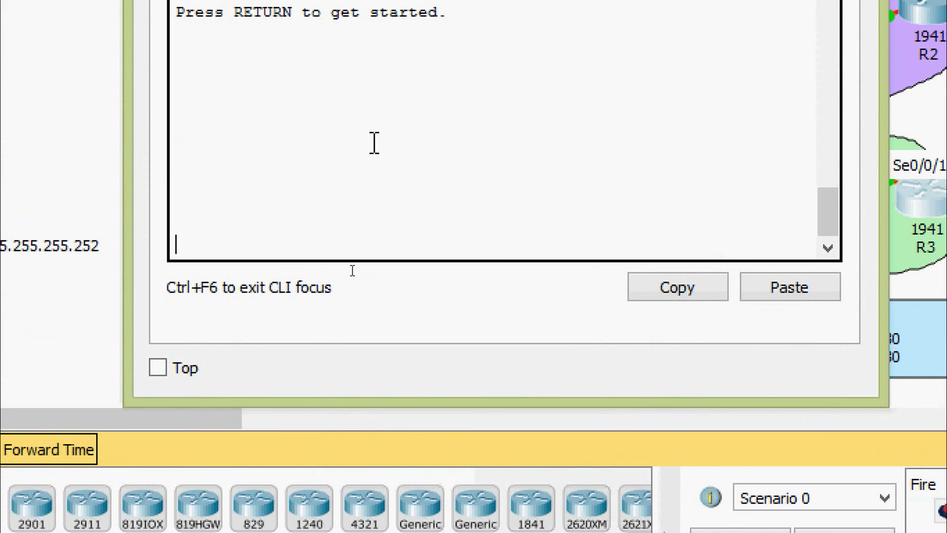
key(Return)
text(ena)
key(Tab)
key(Return)
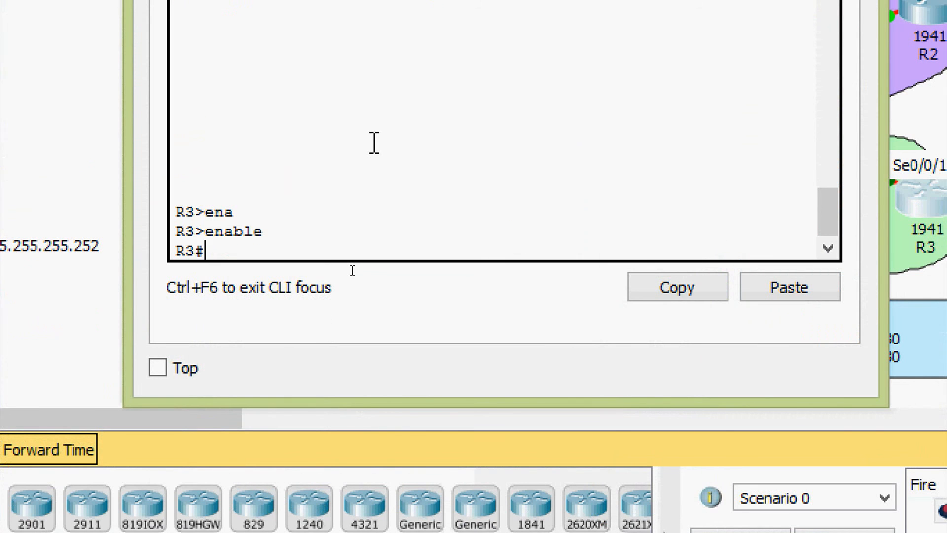
text(conf)
key(Tab)
text(t)
key(Tab)
key(Return)
key(Return)
key(Return)
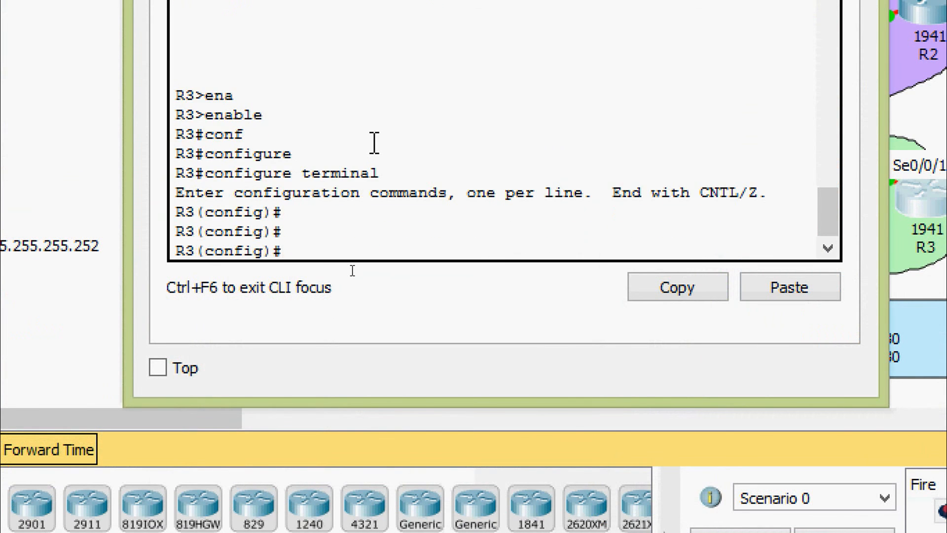
Add a directly attached static route on R3 to 192.168.1.0 255.255.255.0 through serial 0/0/1, consulting the command help for each argument
text(ip route)
key(Tab)
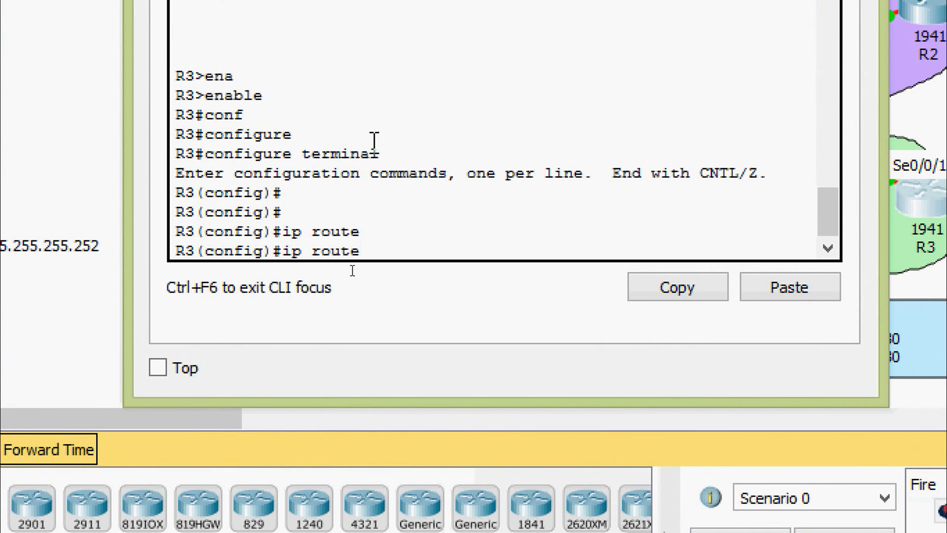
text(?)
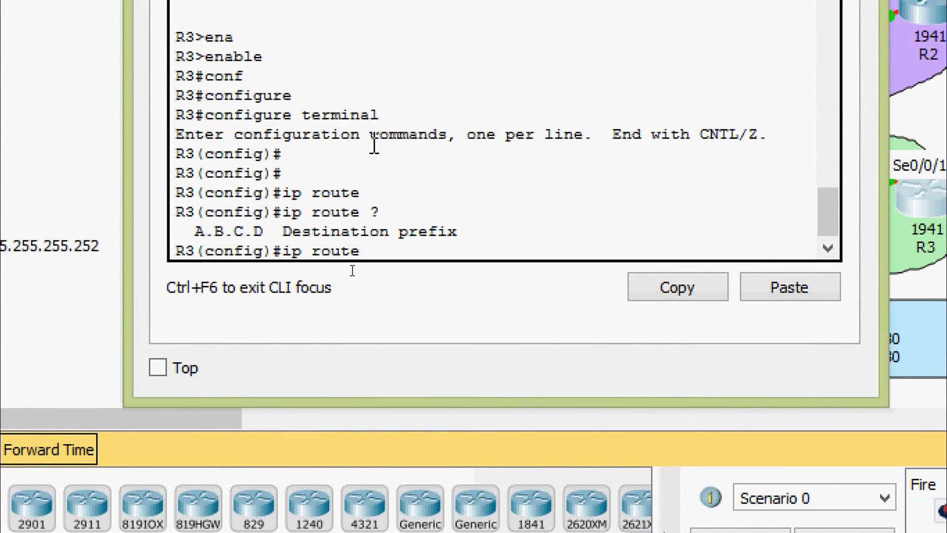
text(192.168.1.0 ?)
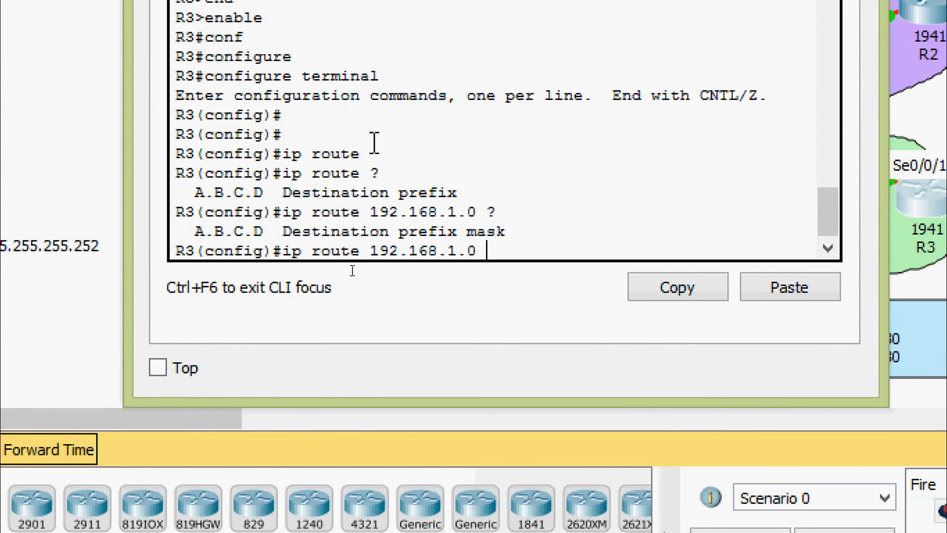
text(255.255.255)
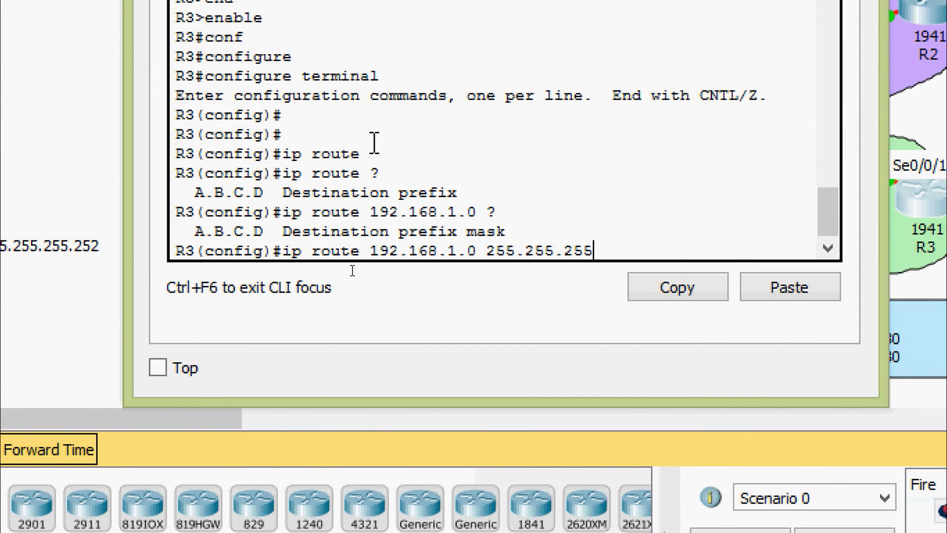
text(.0)
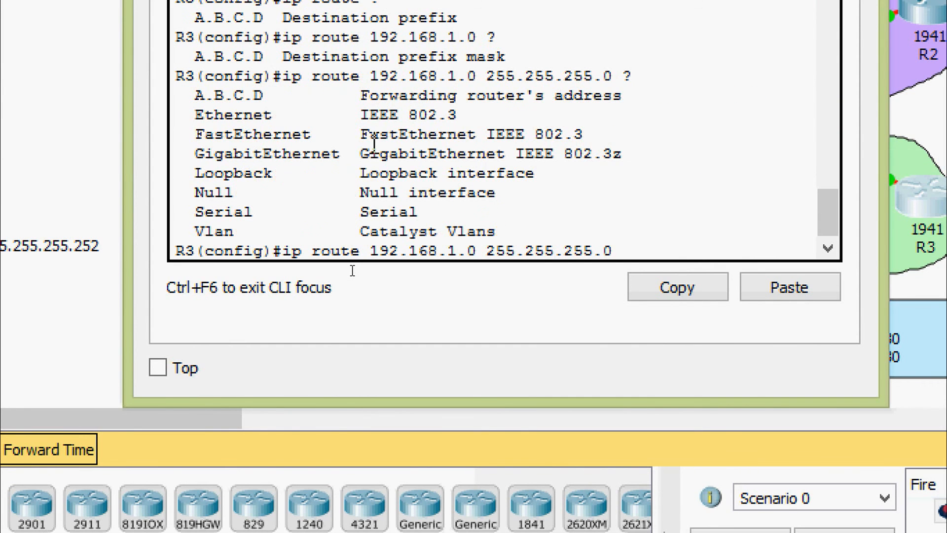
text(ser)
key(Tab)
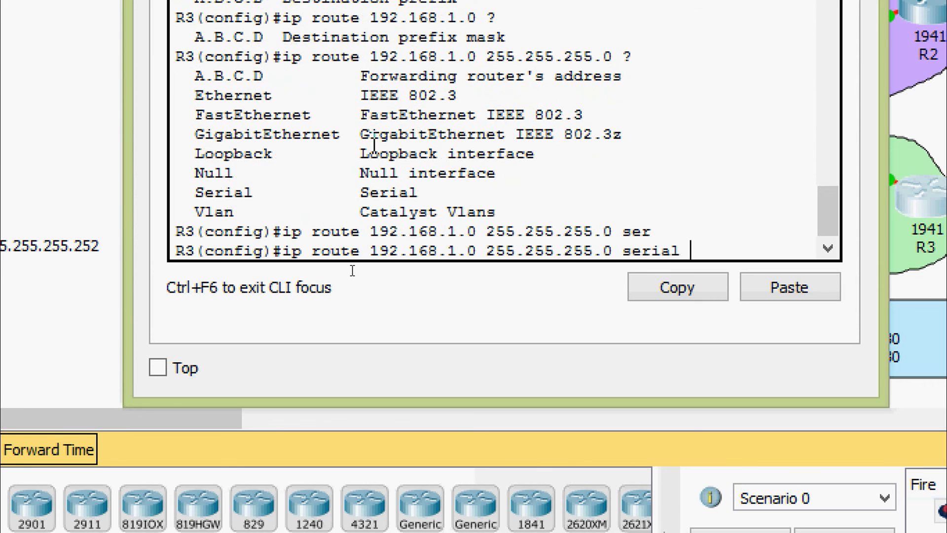
text(0/0/1)
key(Return)
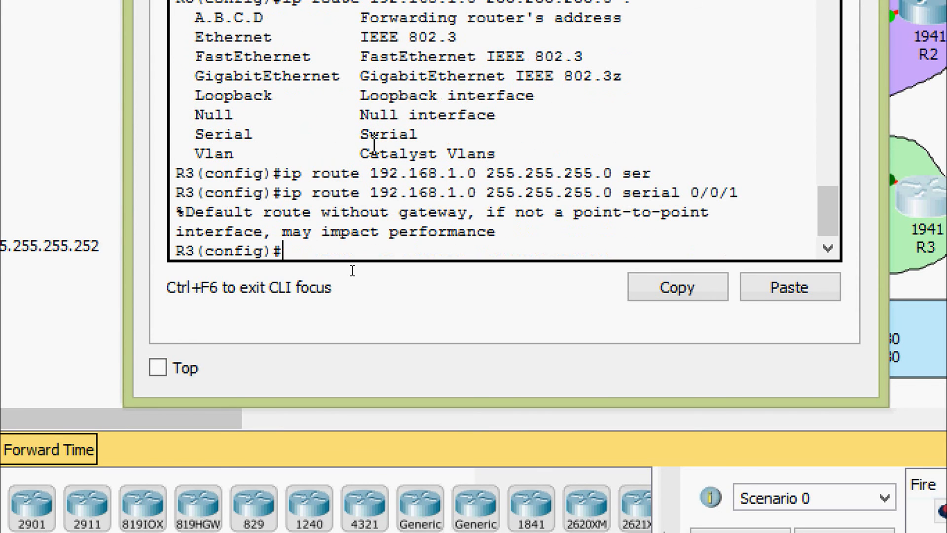
Add a directly attached static route on R3 to 172.16.16.0 255.255.255.252 through serial 0/0/1 and leave configuration mode
text(ip rou)
key(BackSpace)
key(BackSpace)
text(route)
key(Tab)
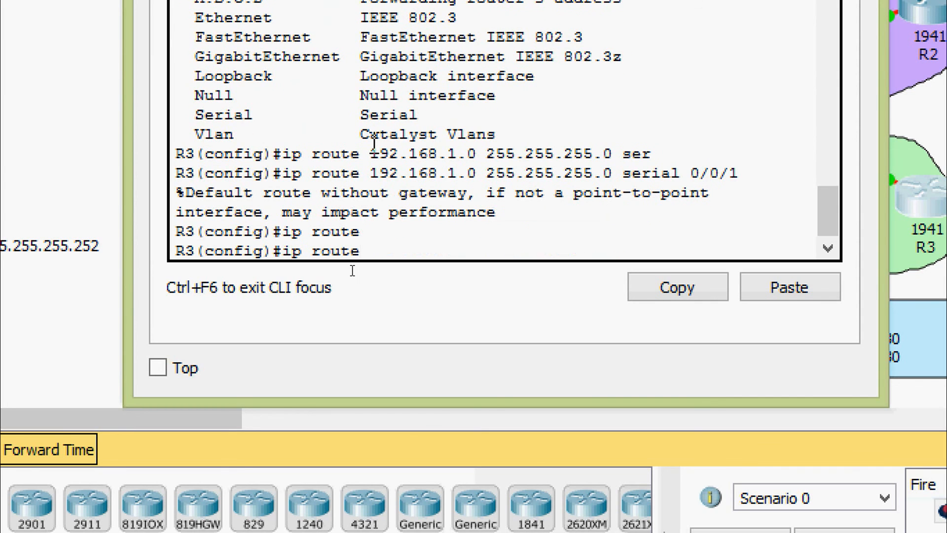
text(172.16.16.0 ?)
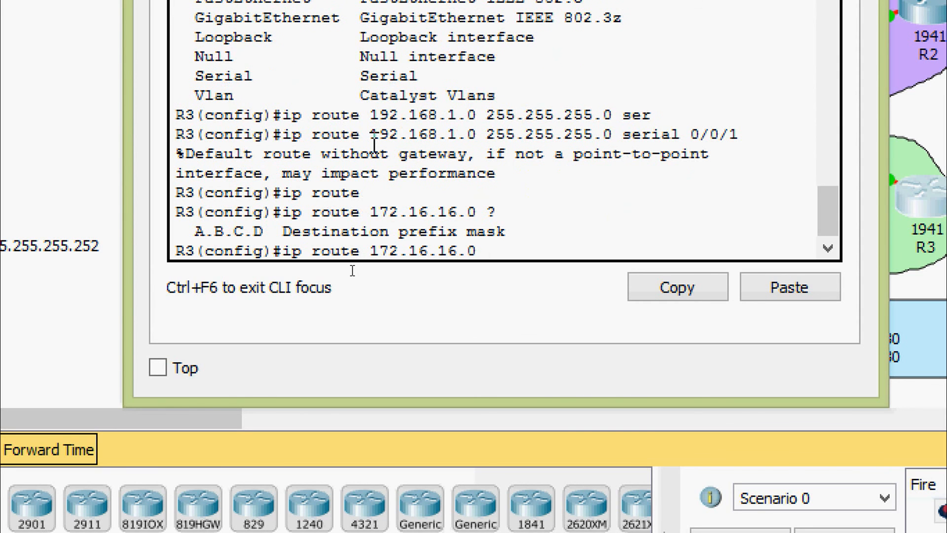
text(255.255.255)
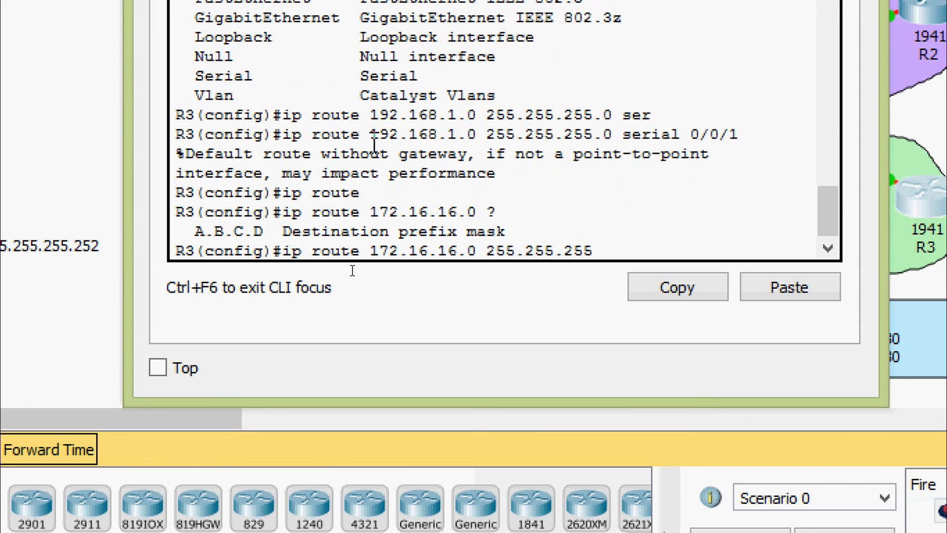
text(.252 ?)
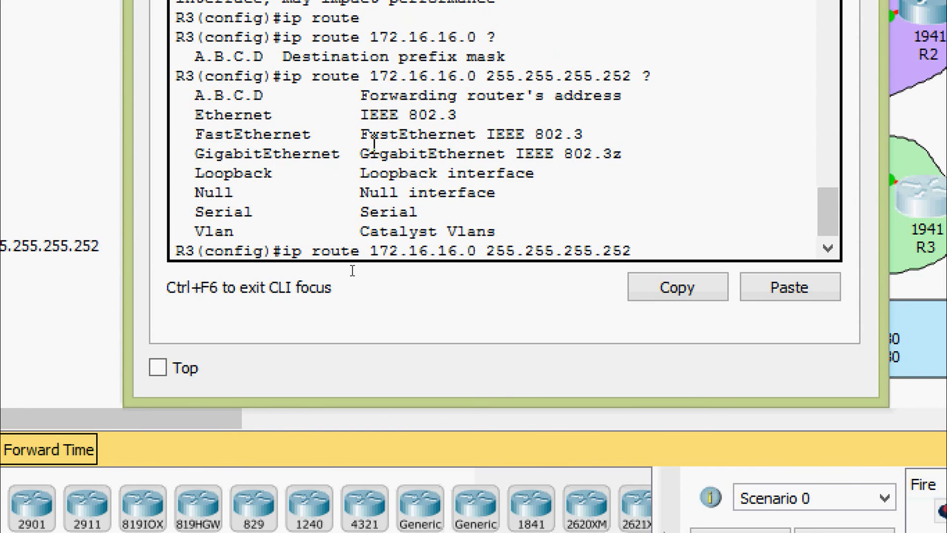
text(ser)
key(Tab)
text(0)
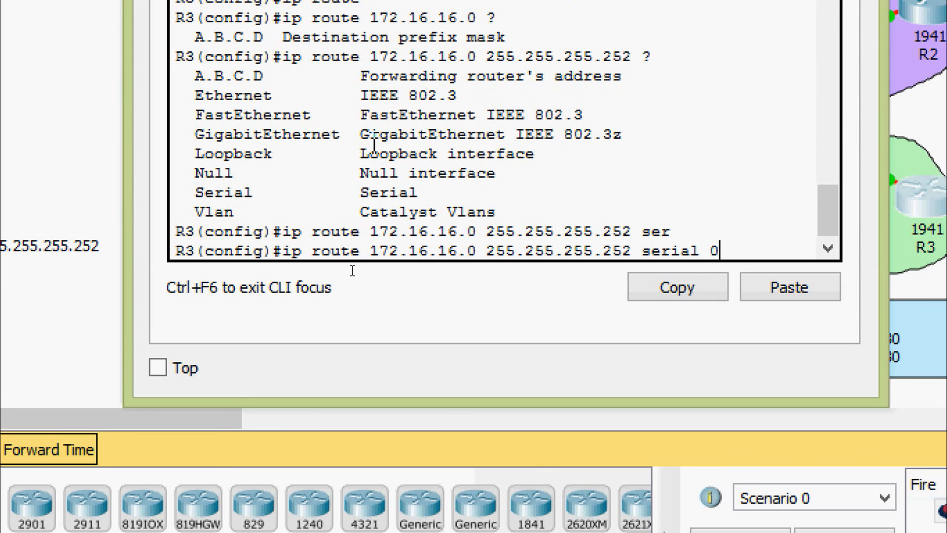
text(/0/1)
key(Return)
key(ctrl+z)
Save R3's running configuration to the startup configuration with copy running-config startup-config, accepting the default destination filename
text(c)
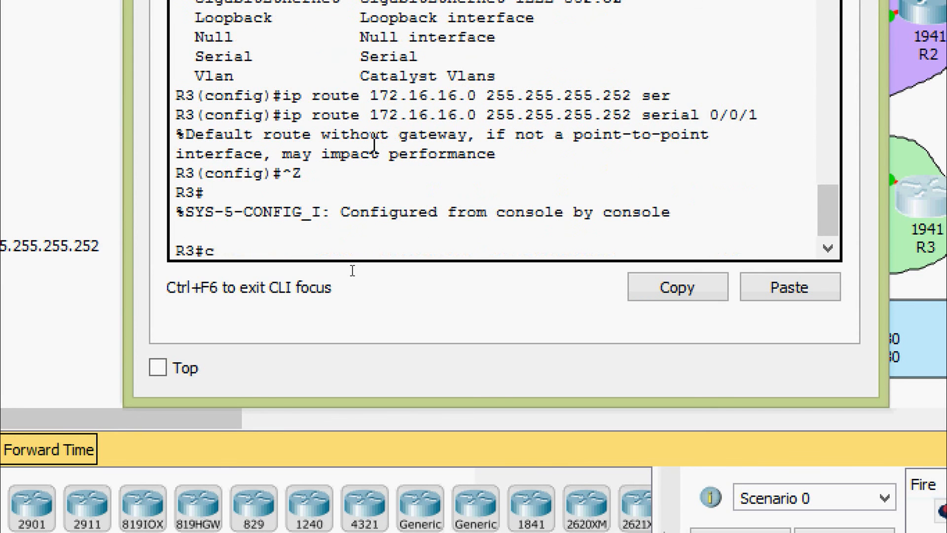
text(op)
key(Tab)
text(r)
key(Tab)
text(st)
key(Tab)
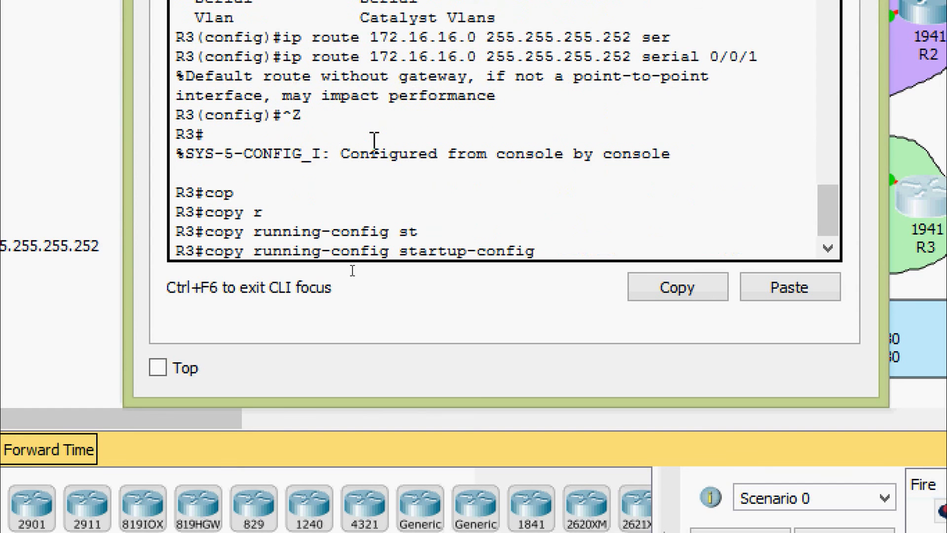
key(Return)
key(Return)
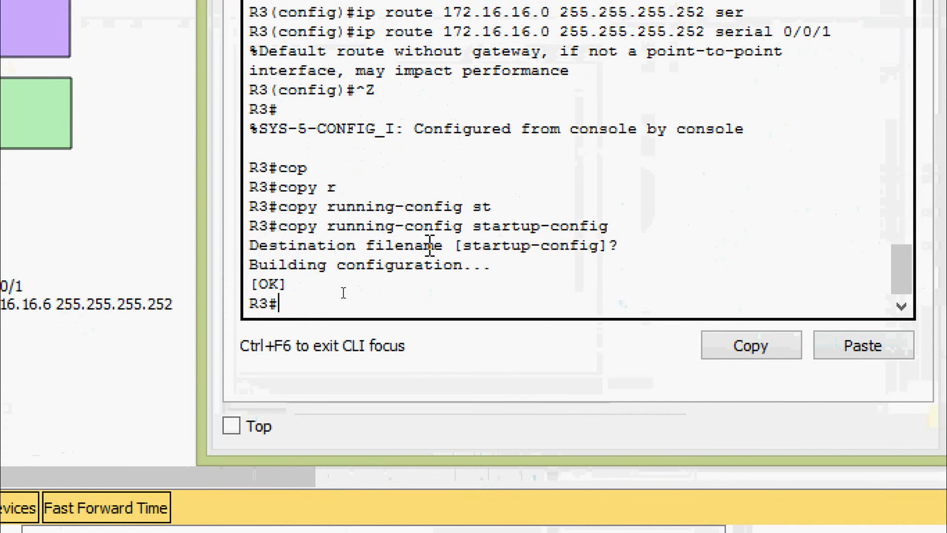
Display R3's full routing table with show ip route and highlight the two static route entries
text(sh)
key(Tab)
text(i)
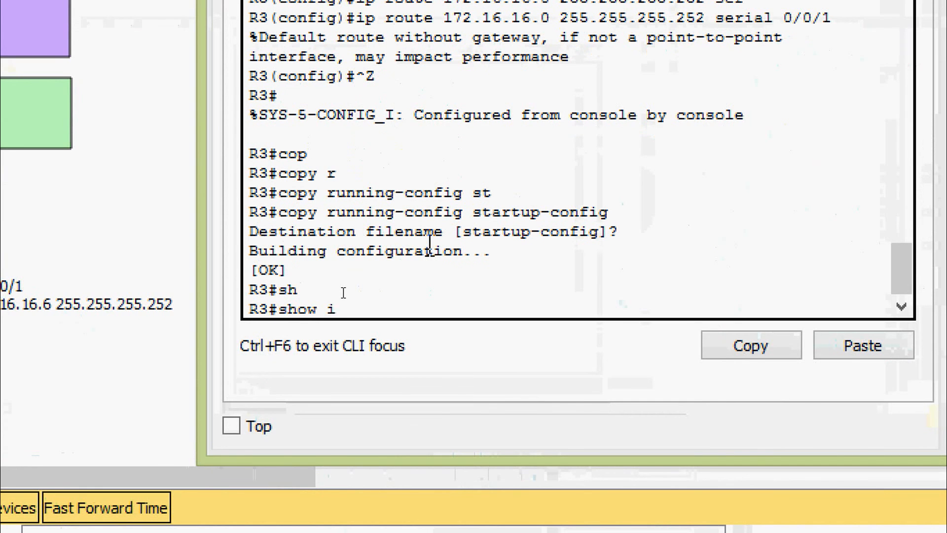
text(p rou)
key(Tab)
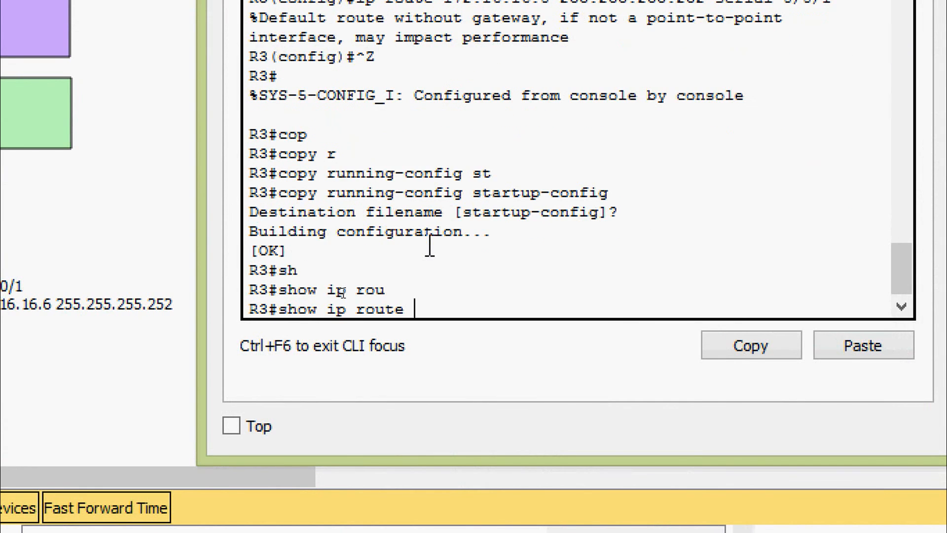
key(Return)
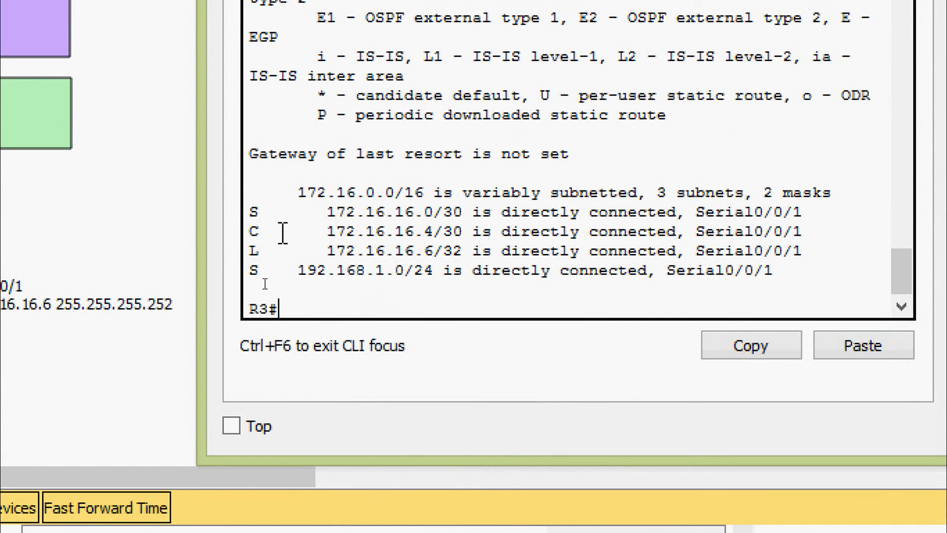
drag(248, 212, 803, 213)
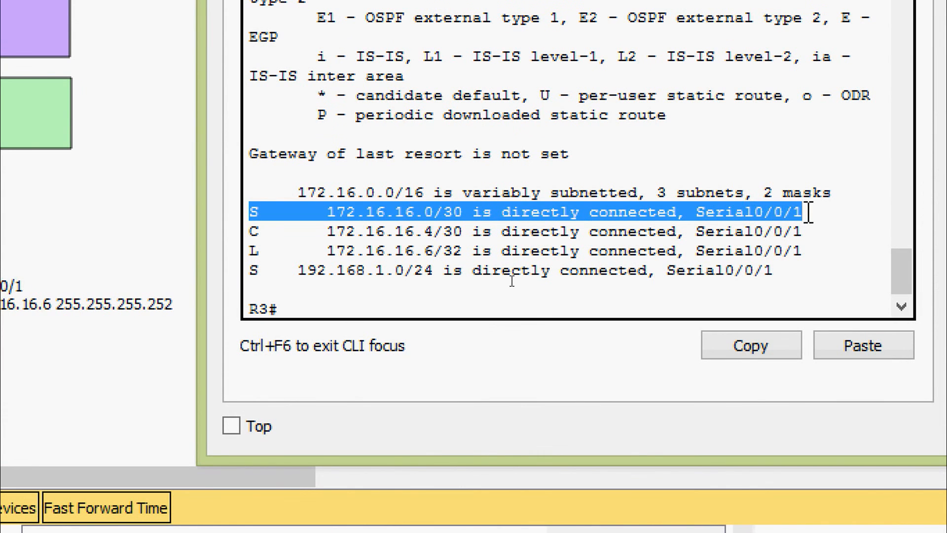
drag(250, 272, 756, 285)
List only R3's static routes with show ip route static and highlight the listed entries
click(428, 304)
key(Up)
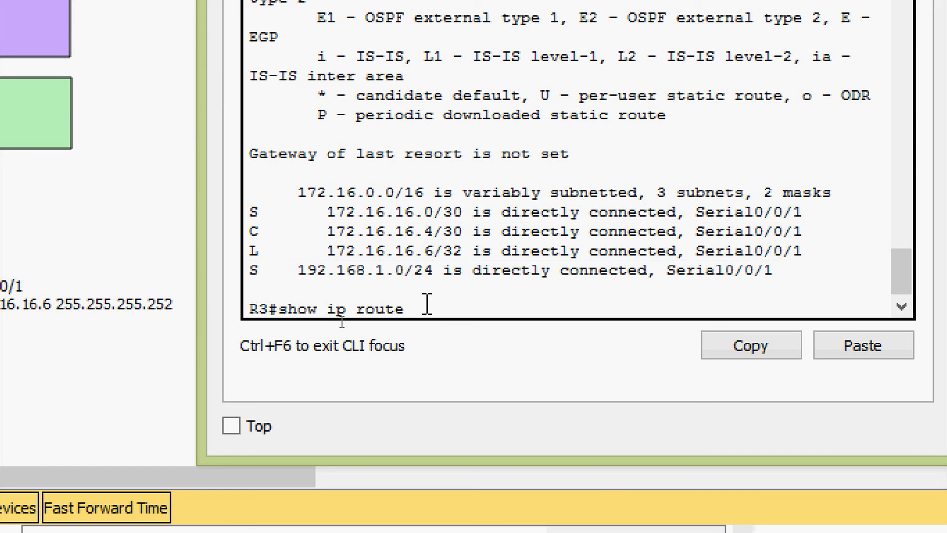
text(st)
key(Tab)
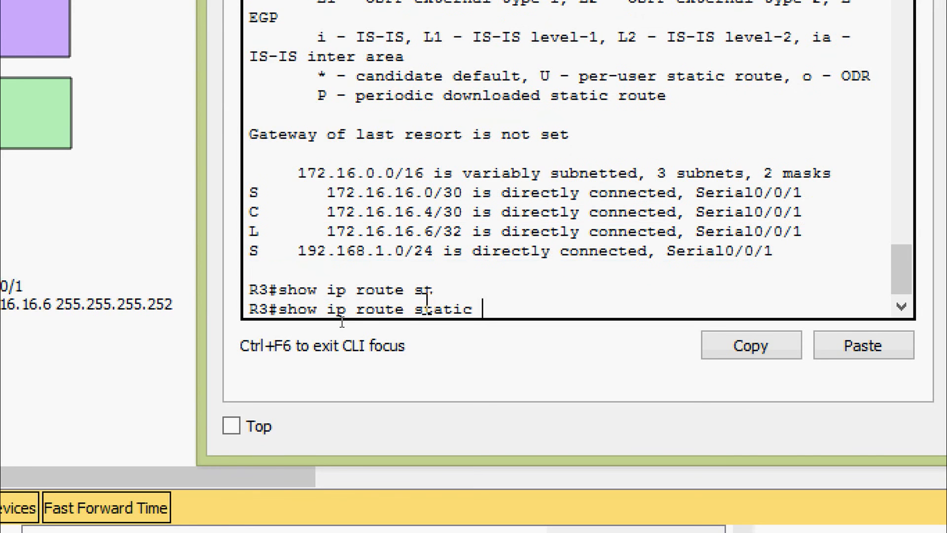
key(Return)
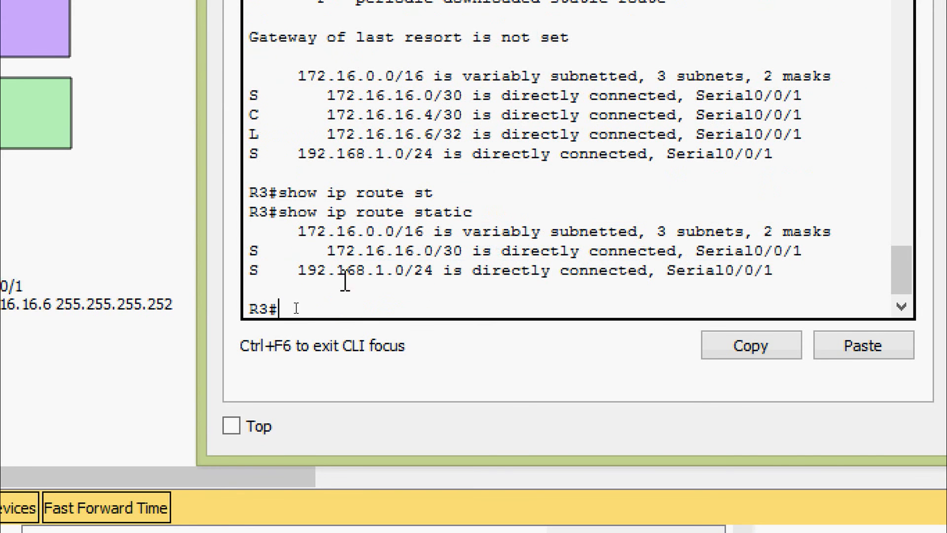
drag(250, 249, 784, 269)
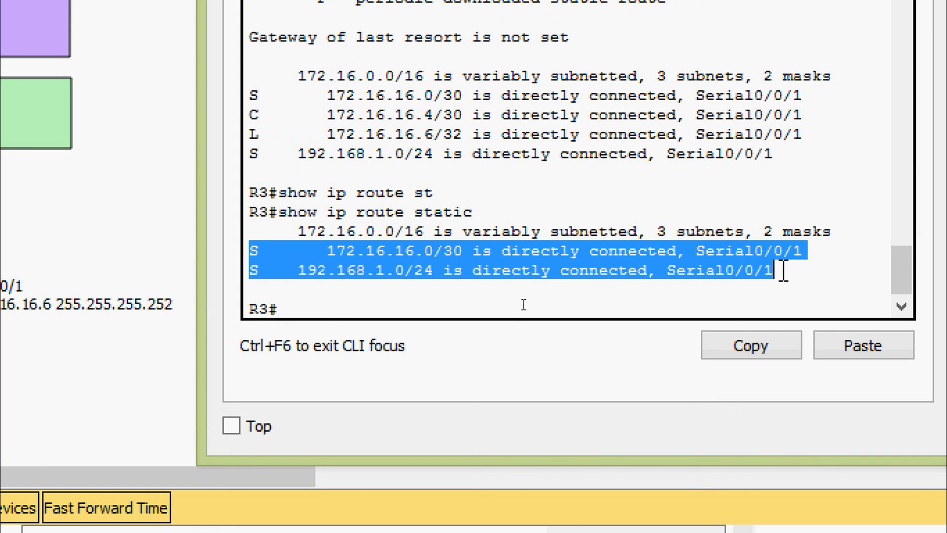
click(792, 270)
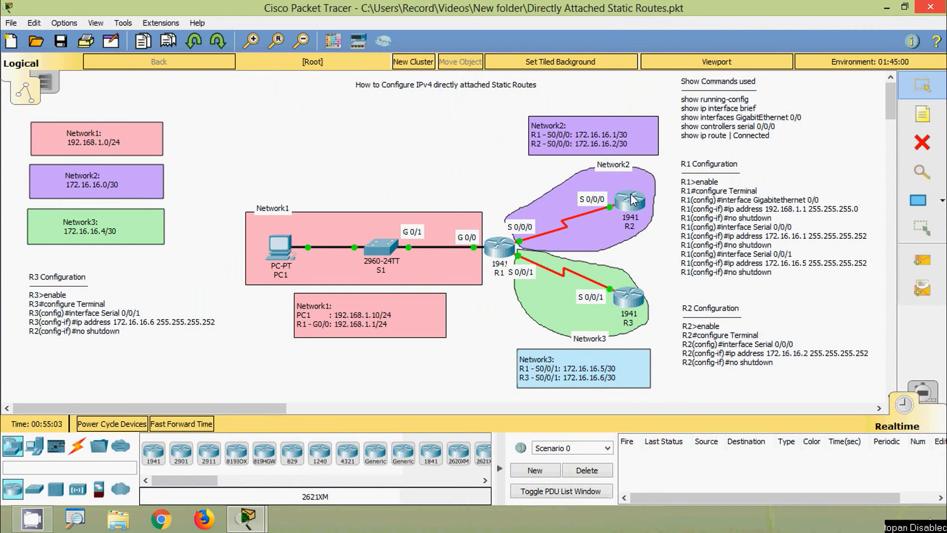
Reopen R3's command line and ping R2's serial interface at 172.16.16.2
click(629, 296)
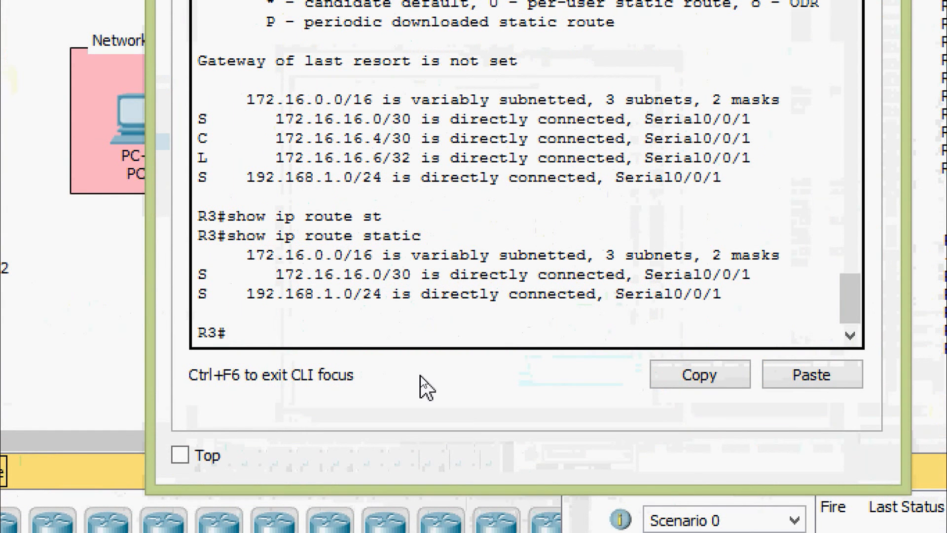
text(ping 172)
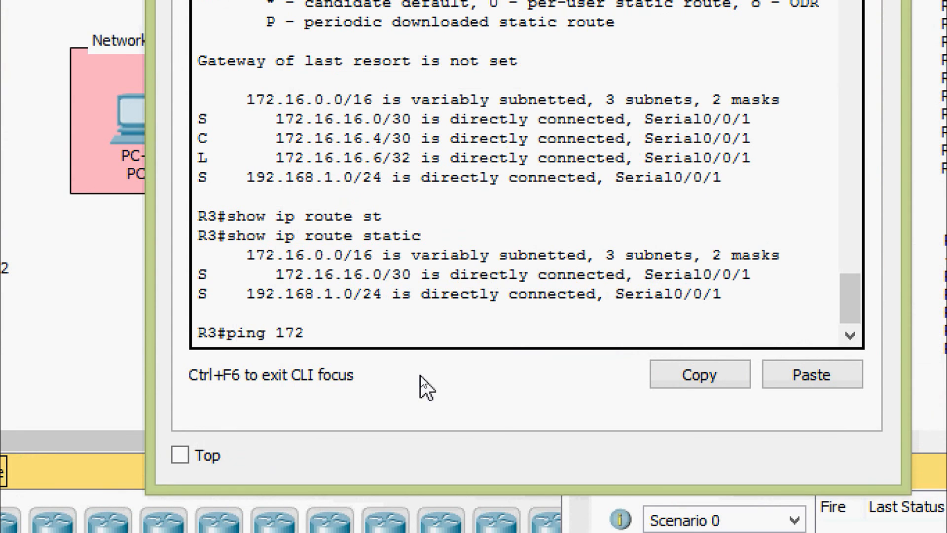
text(.16.16.2)
key(Return)
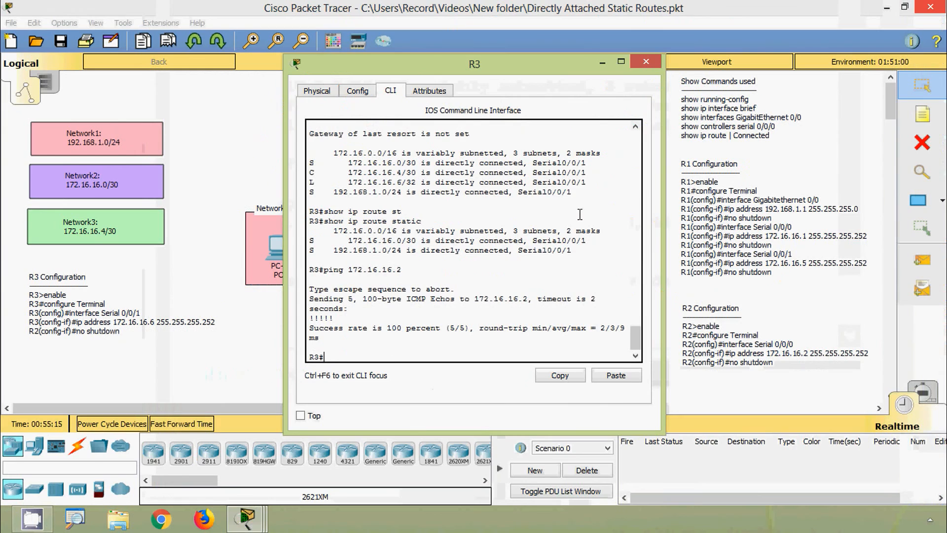
Ping PC1 at 192.168.1.10 from R3's command line and close the R3 window
drag(559, 81, 735, 336)
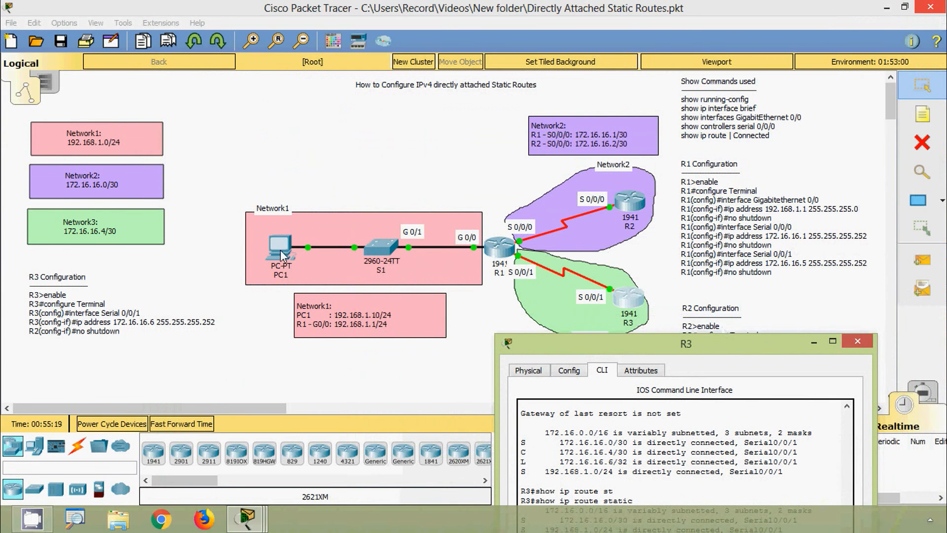
drag(574, 355, 370, 162)
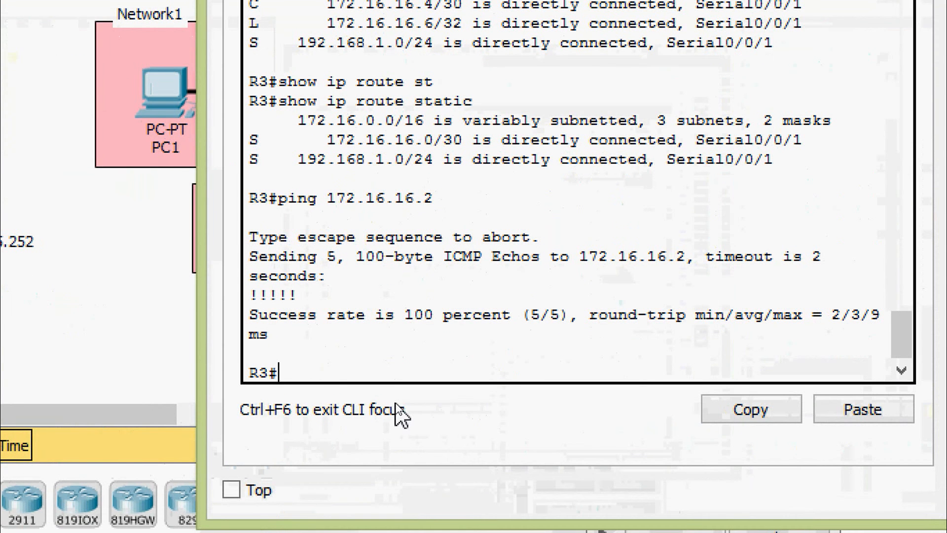
text(ping)
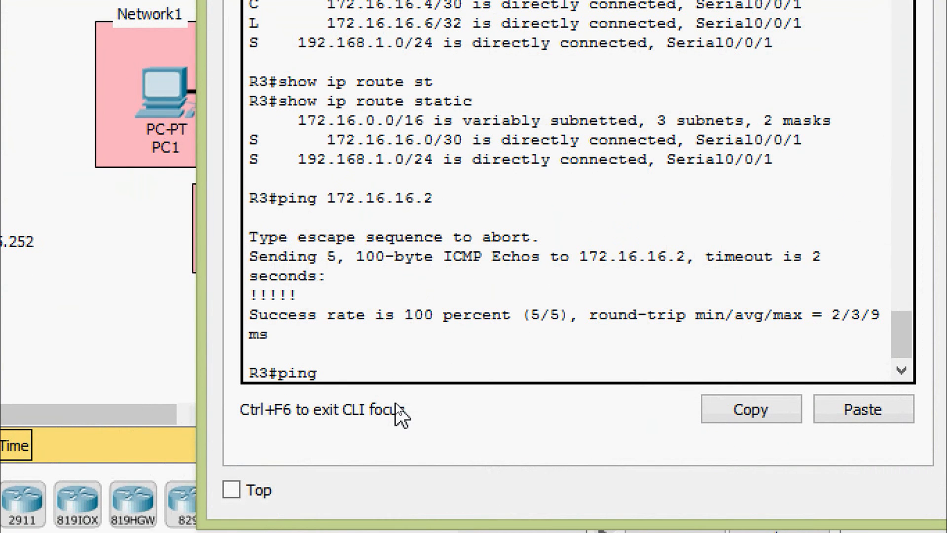
text( 192.168.1.10)
key(Return)
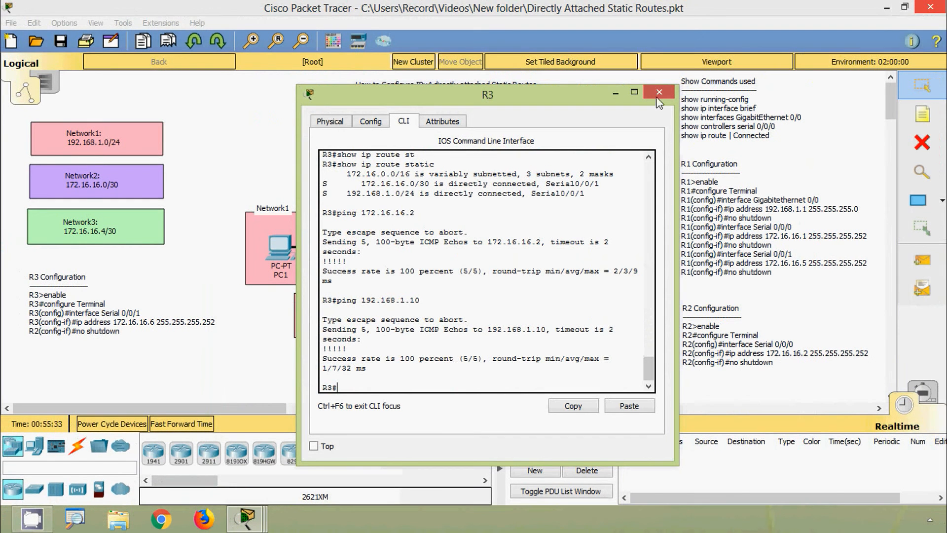
click(660, 91)
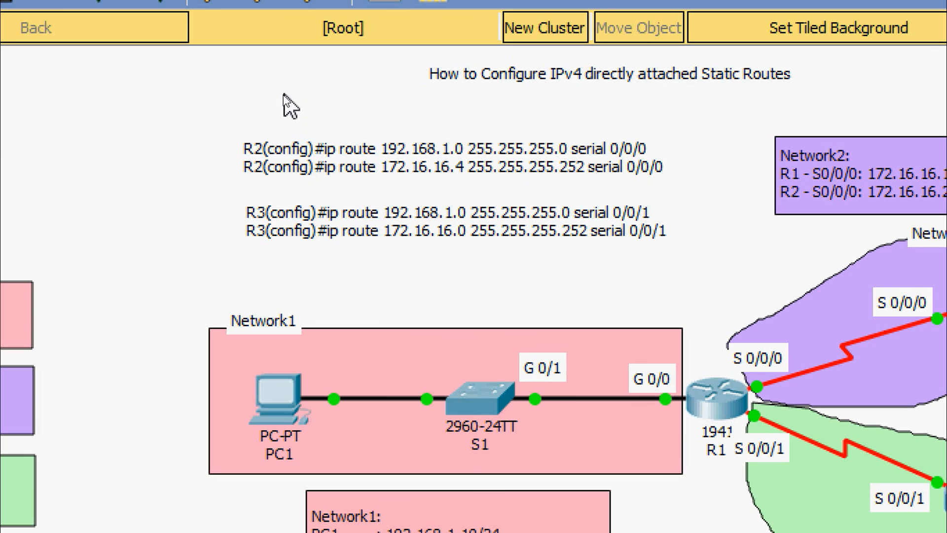
Move the R2 and R3 ip route notes above Network1 closer together, aligning their starts, and deselect them
mouse_move(288, 154)
mouse_down()
mouse_move(284, 175)
mouse_move(291, 167)
mouse_up()
drag(283, 227, 283, 225)
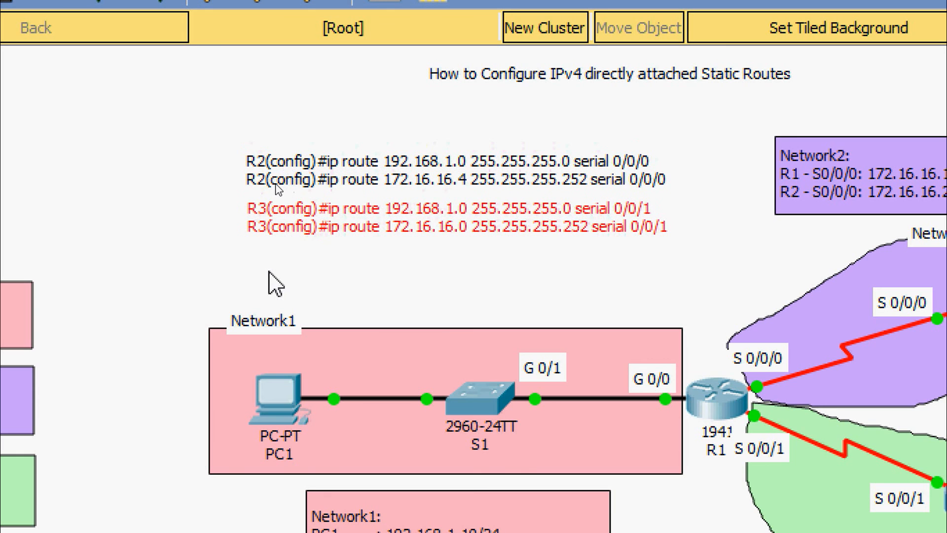
click(184, 235)
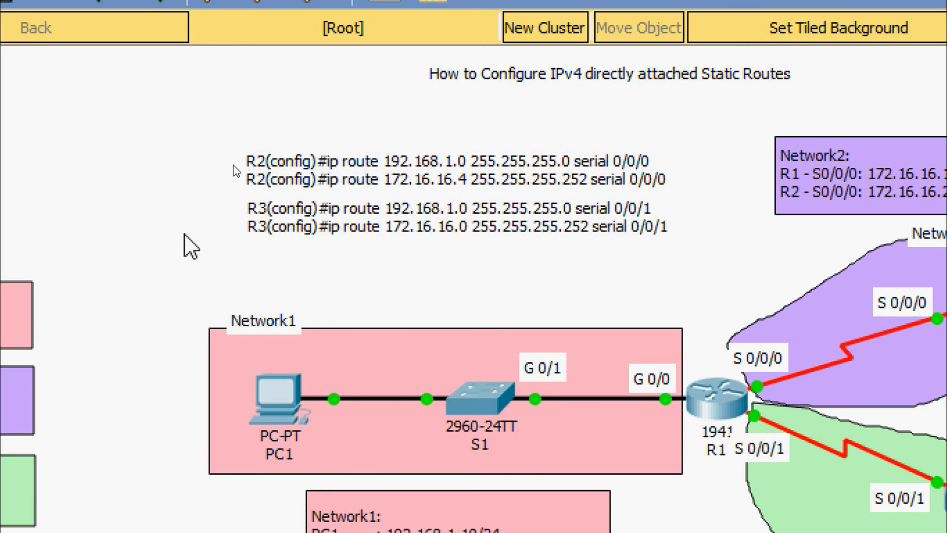